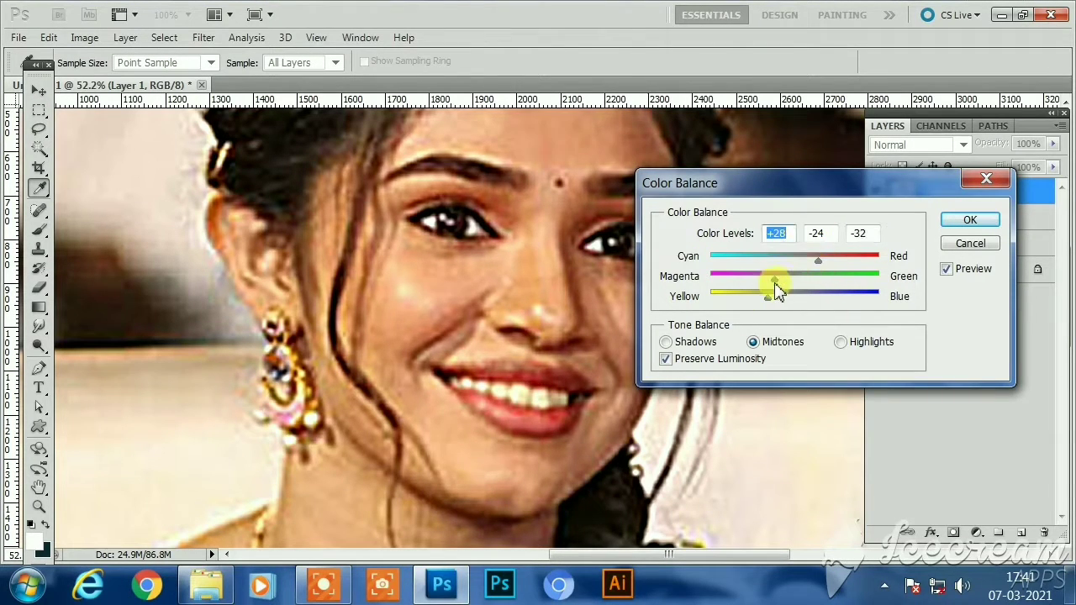
Apply the Color Balance of +28, -24, -32 and raise the red curve to output 128 at input 116
left_click(971, 222)
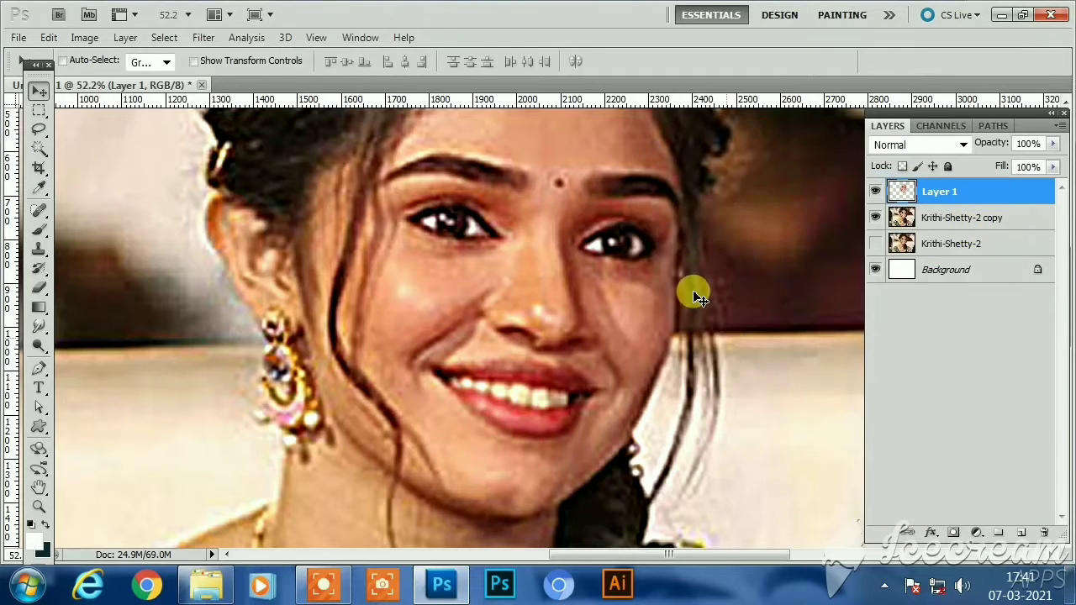
key("ctrl+m")
left_click(838, 273)
left_click(829, 308)
left_click_drag(885, 402, 884, 396)
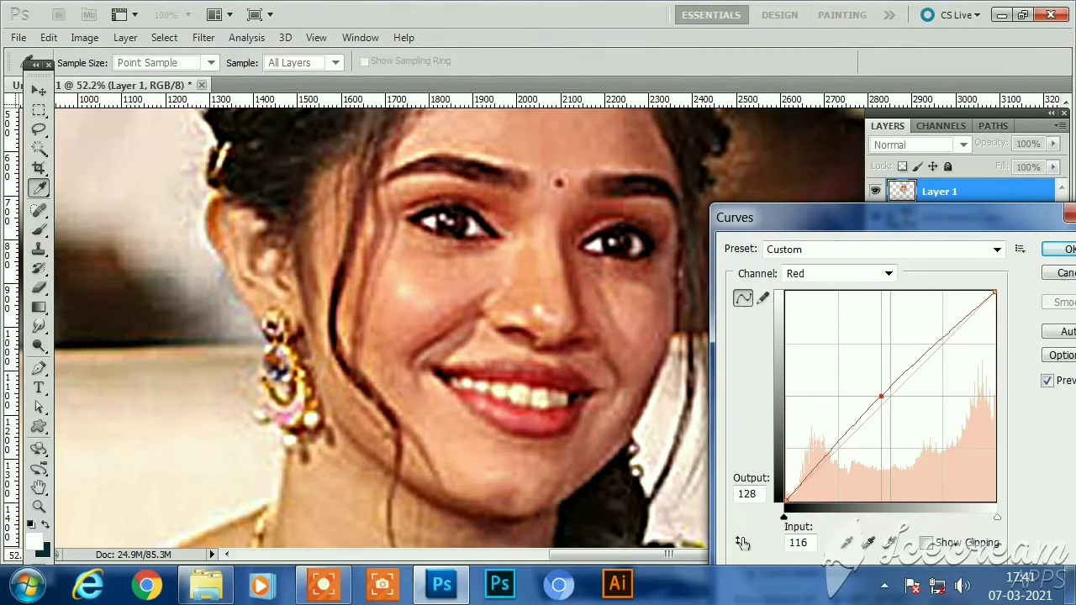
key("Return")
Raise the midtones of the green channel in Curves on Layer 1 and check the layer's effect
key("ctrl+m")
left_click(853, 275)
left_click(832, 326)
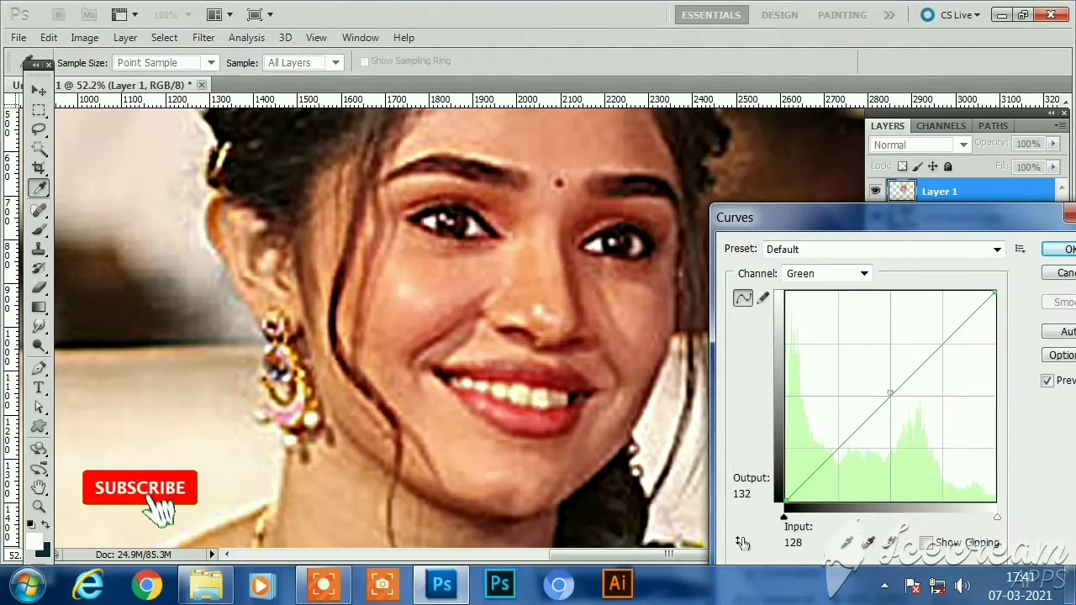
mouse_move(891, 394)
left_mouse_down()
mouse_move(894, 378)
mouse_move(881, 380)
left_mouse_up()
left_click(840, 273)
left_click(824, 344)
left_click(849, 276)
left_click(828, 328)
key("Return")
left_click(875, 192)
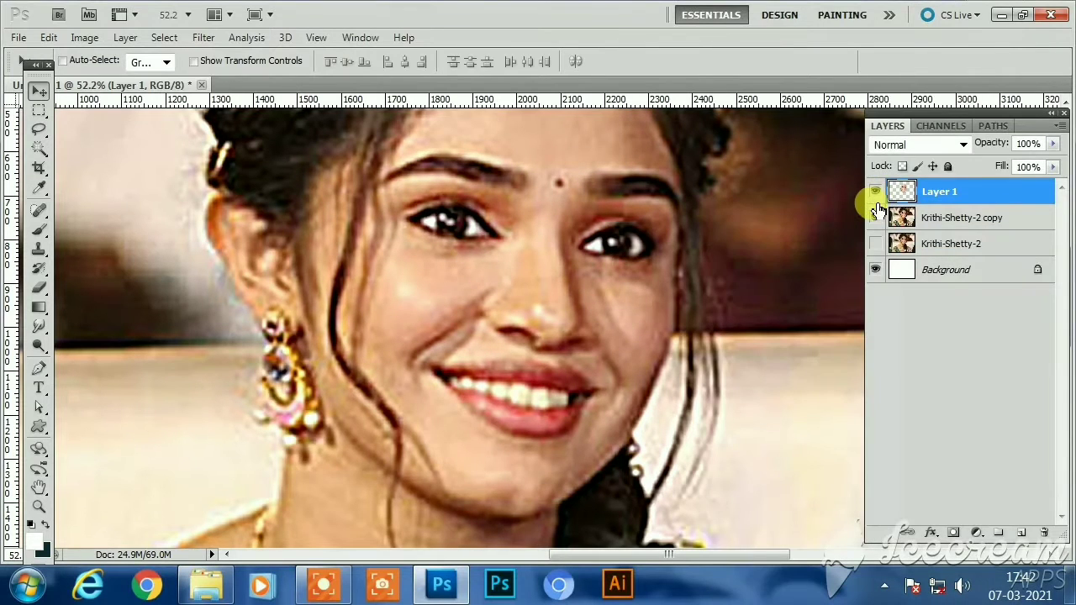
Add a Brightness/Contrast adjustment with brightness 4 and contrast 26 above Layer 1, and merge it with that layer
left_click(976, 533)
left_click(925, 222)
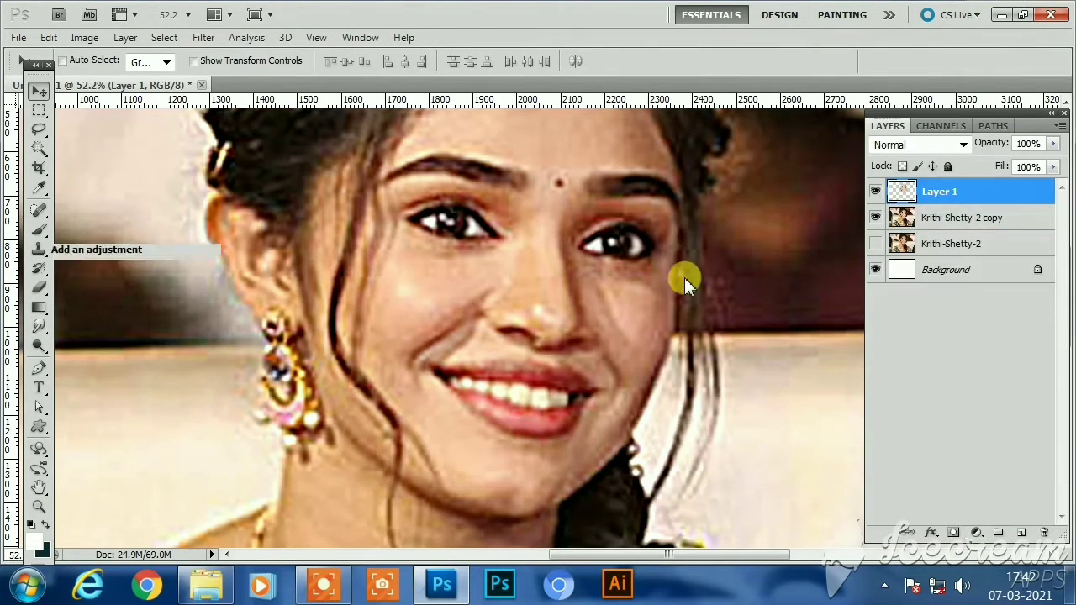
left_click_drag(137, 297, 143, 310)
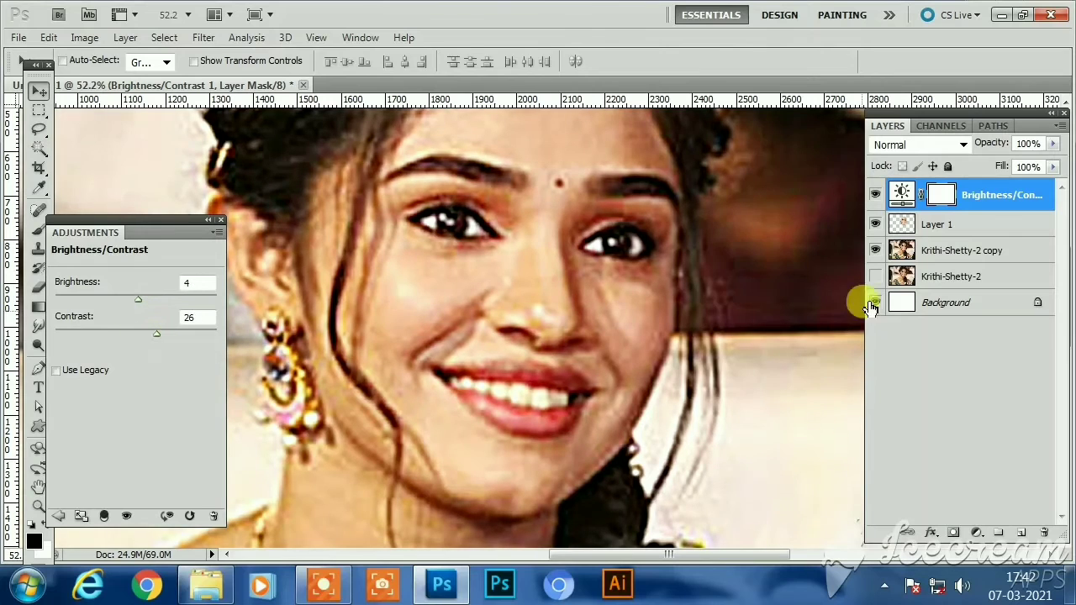
left_click(935, 227, "ctrl")
right_click(933, 228)
left_click(797, 511)
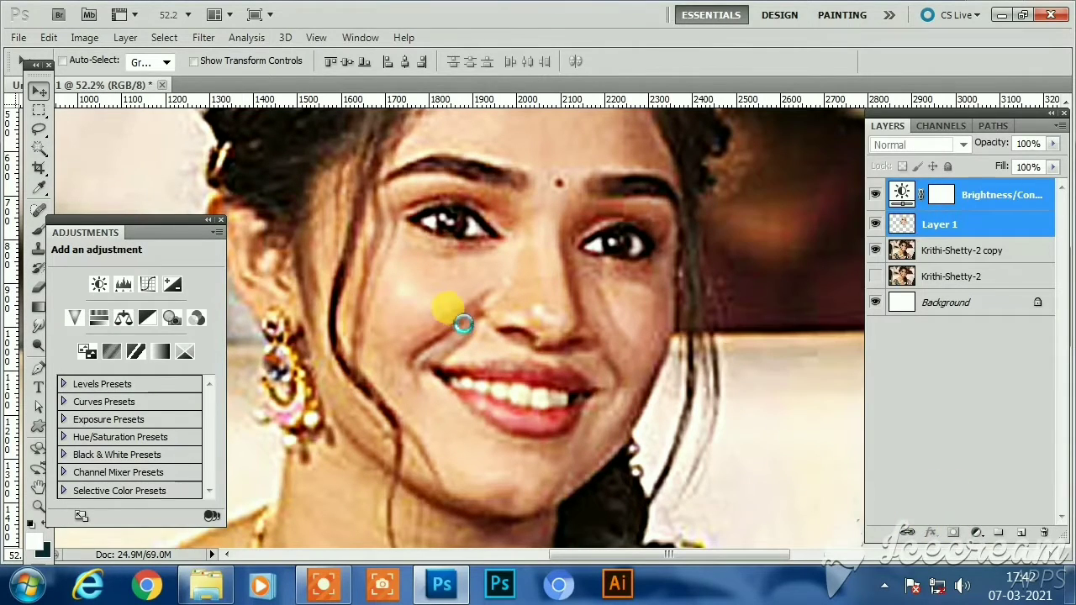
Copy a lassoed face area to a new layer and clip a Channel Mixer to it with red constant +1%
left_click(976, 533)
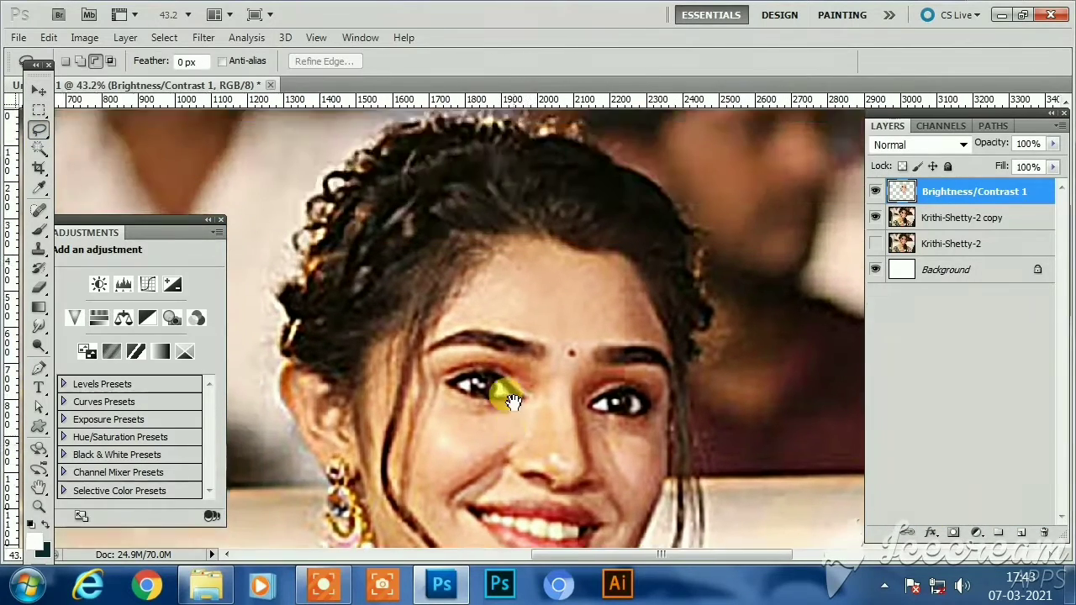
mouse_move(433, 285)
left_mouse_down()
mouse_move(433, 255)
mouse_move(318, 335)
mouse_move(463, 409)
mouse_move(437, 290)
left_mouse_up()
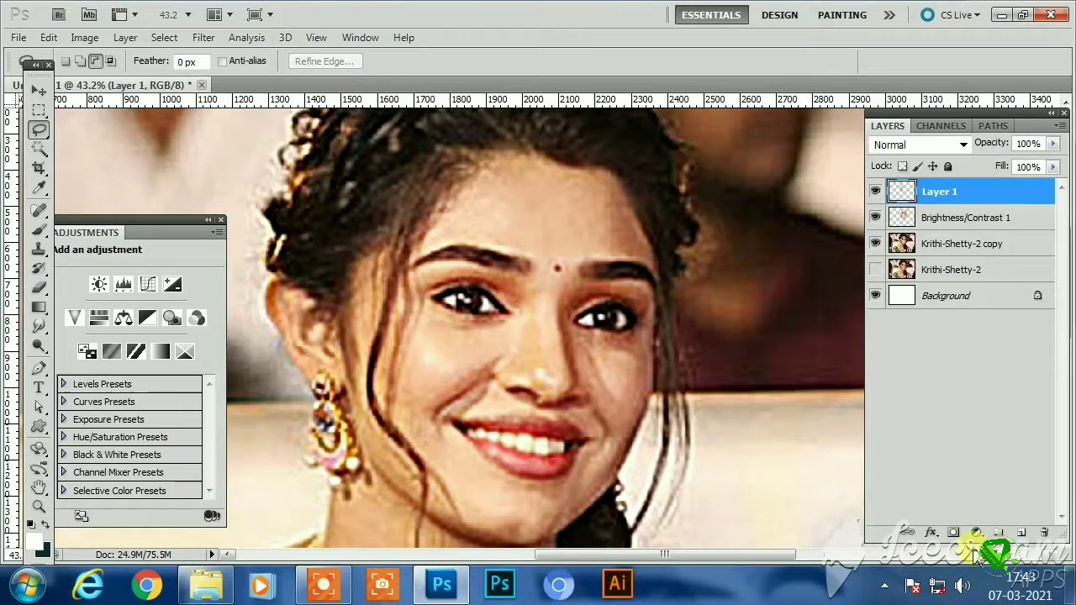
left_click(976, 532)
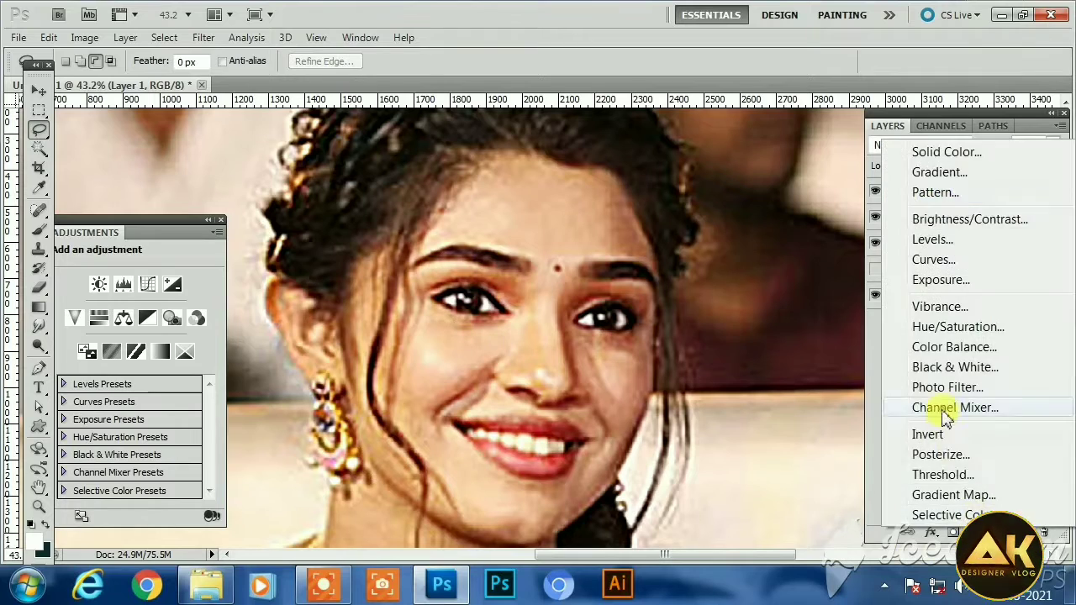
left_click(942, 408)
left_click_drag(135, 457, 143, 471)
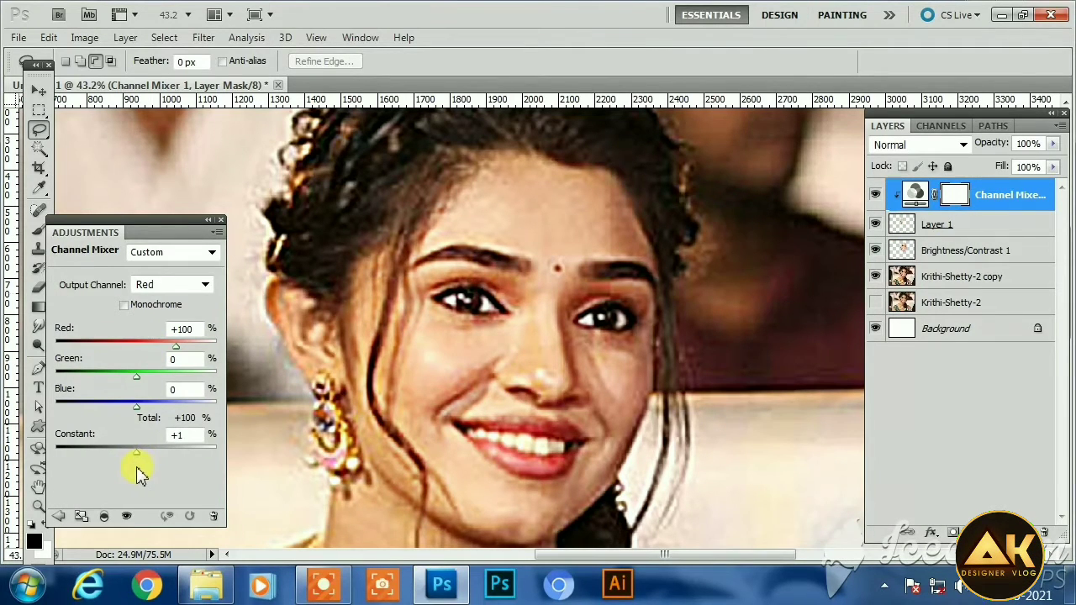
Merge the Channel Mixer with Layer 1, and merge the result with the Brightness/Contrast 1 layer
left_click(931, 225, "ctrl")
right_click(940, 225)
left_click(793, 514)
left_click(932, 221, "ctrl")
right_click(933, 220)
left_click(792, 519)
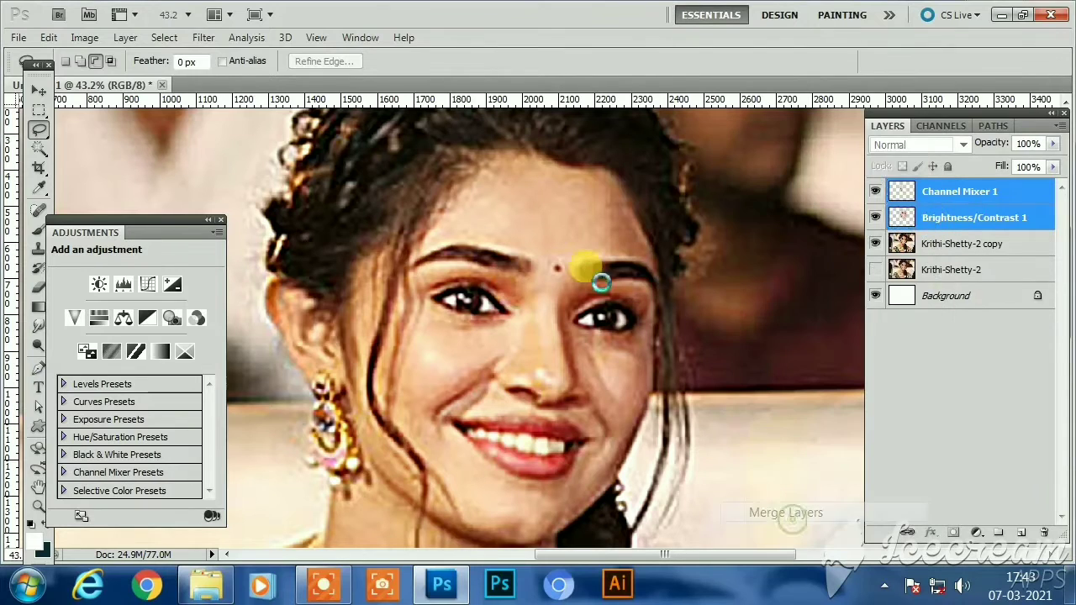
Lasso the forehead and add a Channel Mixer adjustment there with the green output's constant at +5%
mouse_move(646, 244)
left_mouse_down()
mouse_move(559, 242)
mouse_move(456, 139)
mouse_move(669, 226)
mouse_move(643, 240)
left_mouse_up()
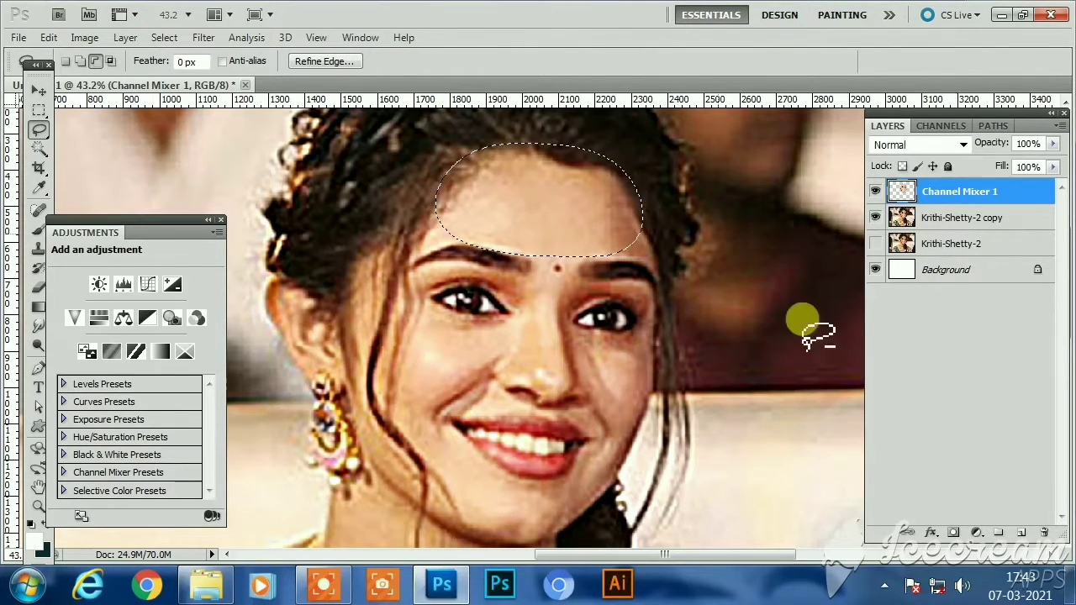
left_click(977, 532)
left_click(927, 413)
key("Down")
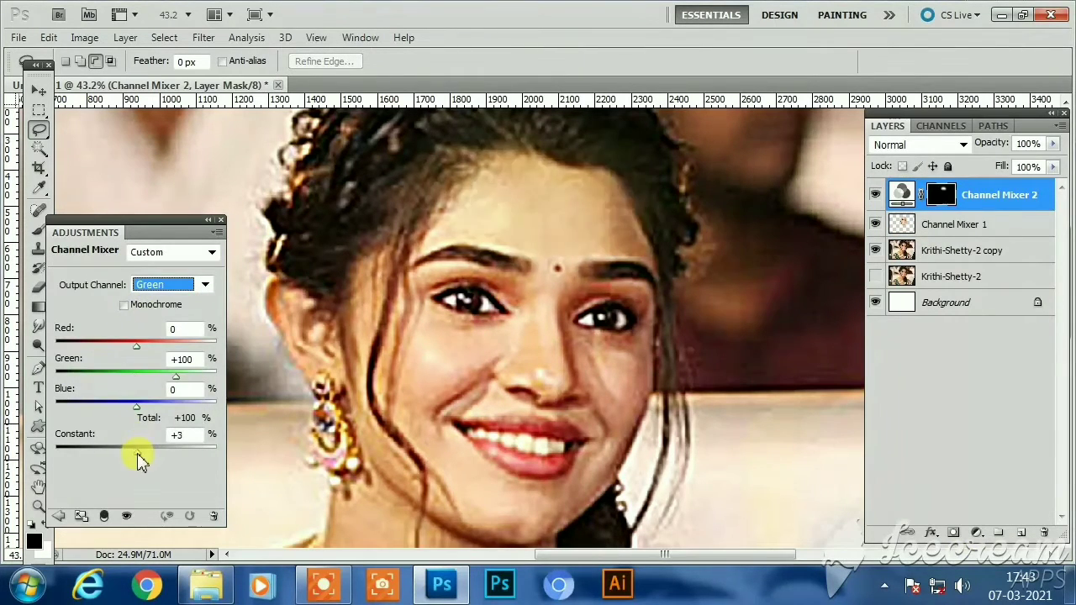
left_click_drag(140, 460, 136, 465)
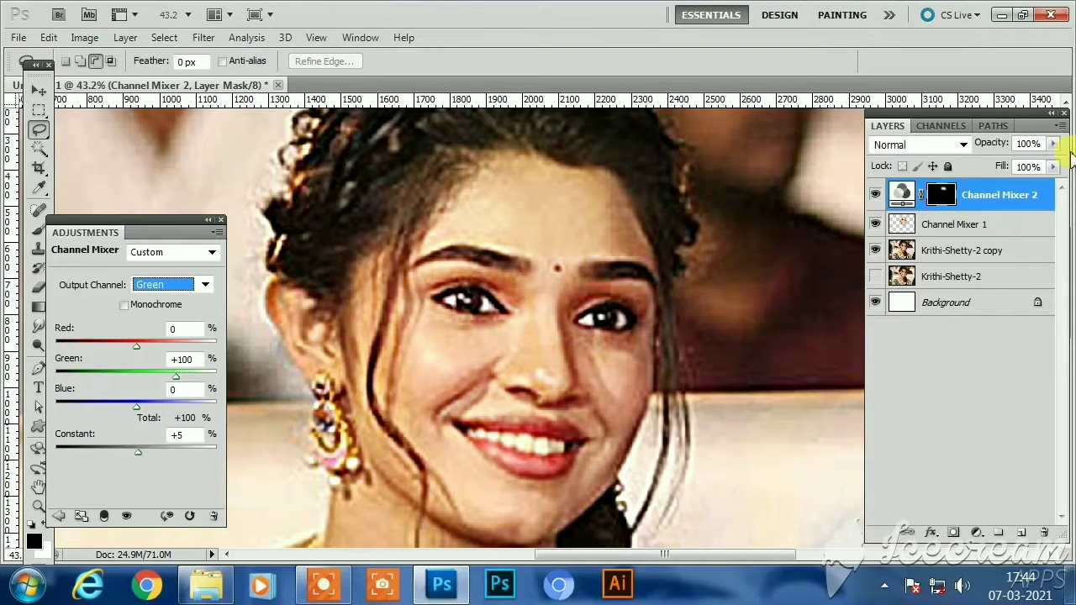
Merge the forehead's Channel Mixer adjustment with the Channel Mixer 1 layer
left_click(971, 227, "ctrl")
right_click(971, 227)
left_click(883, 511)
Lasso the cheek below the eye on the image's right side, feather the selection and copy it to a new layer
mouse_move(657, 299)
left_mouse_down()
mouse_move(612, 280)
mouse_move(630, 309)
mouse_move(585, 393)
mouse_move(589, 422)
left_mouse_up()
left_click_drag(612, 496, 657, 308)
right_click(643, 345)
left_click(700, 61)
key("Return")
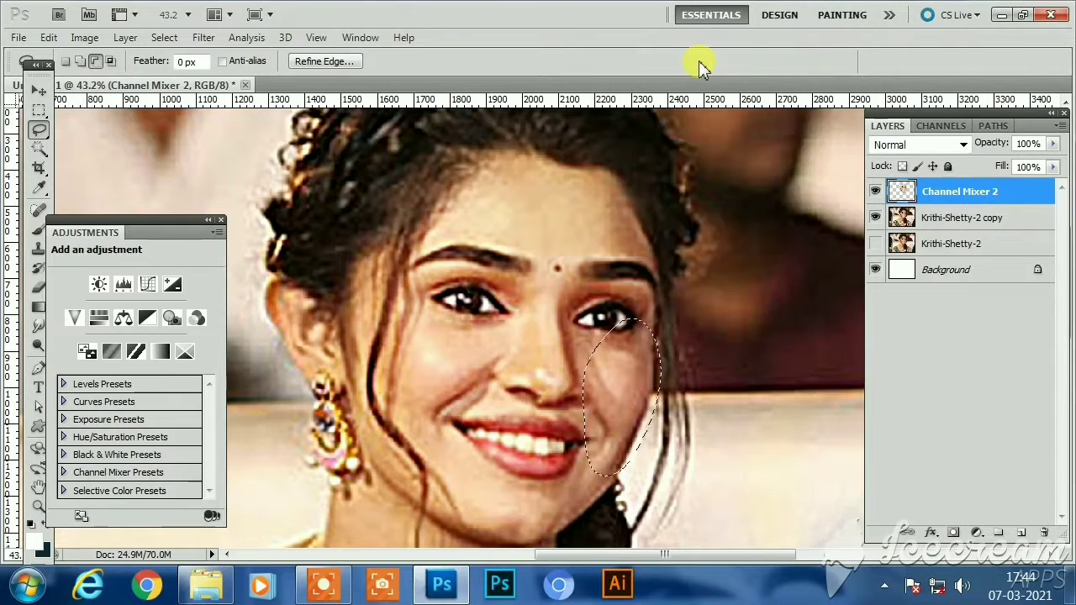
key("ctrl+j")
Clip a Channel Mixer adjustment to the cheek layer with the blue output's constant at +26%
left_click(977, 533)
left_click(934, 417)
left_click(168, 285)
left_click(147, 318)
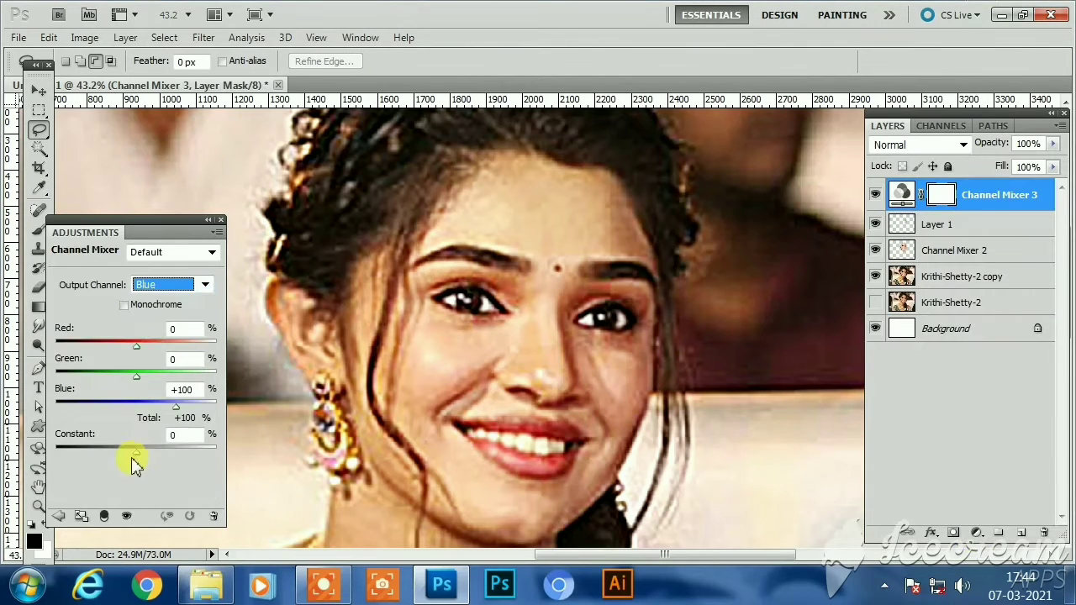
left_click(983, 214, "alt")
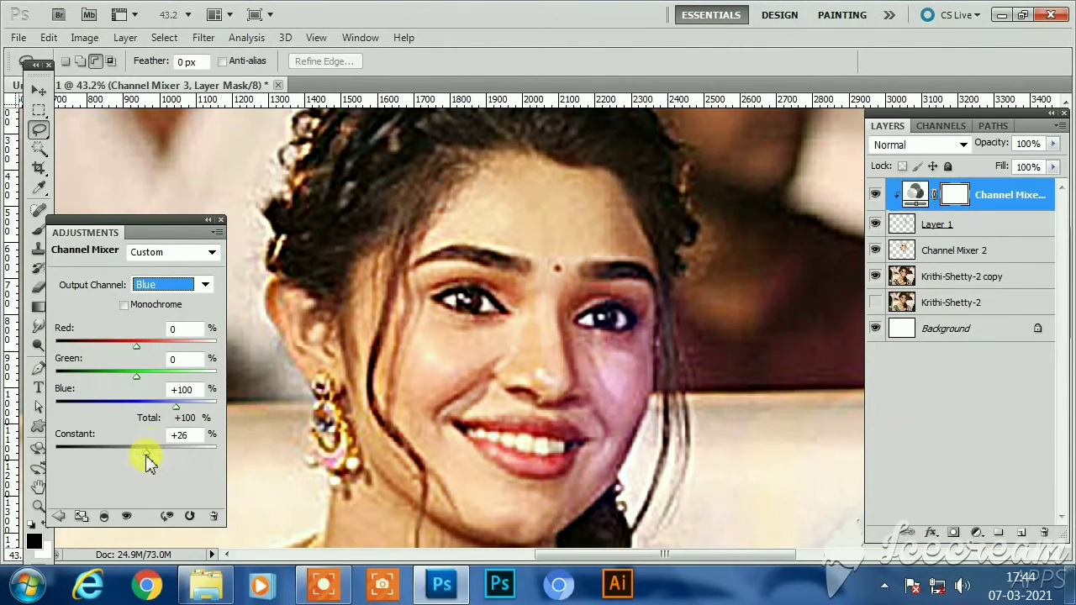
Merge the cheek's Channel Mixer with Layer 1, and merge the result with the Channel Mixer 2 layer
left_click(967, 224, "shift")
right_click(967, 225)
left_click(820, 512)
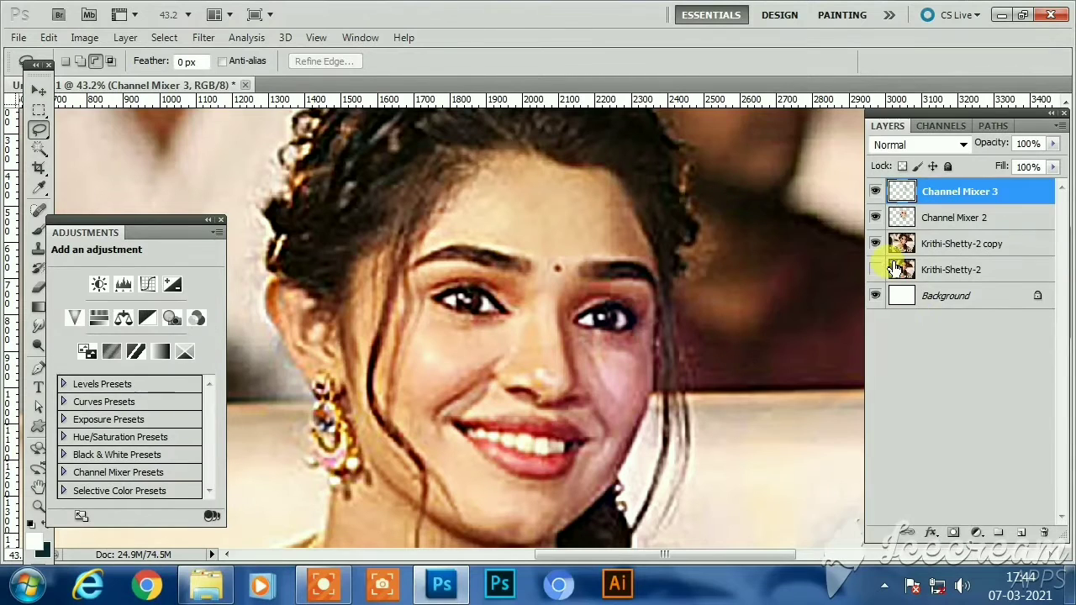
left_click(965, 220, "shift")
right_click(967, 222)
left_click(832, 511)
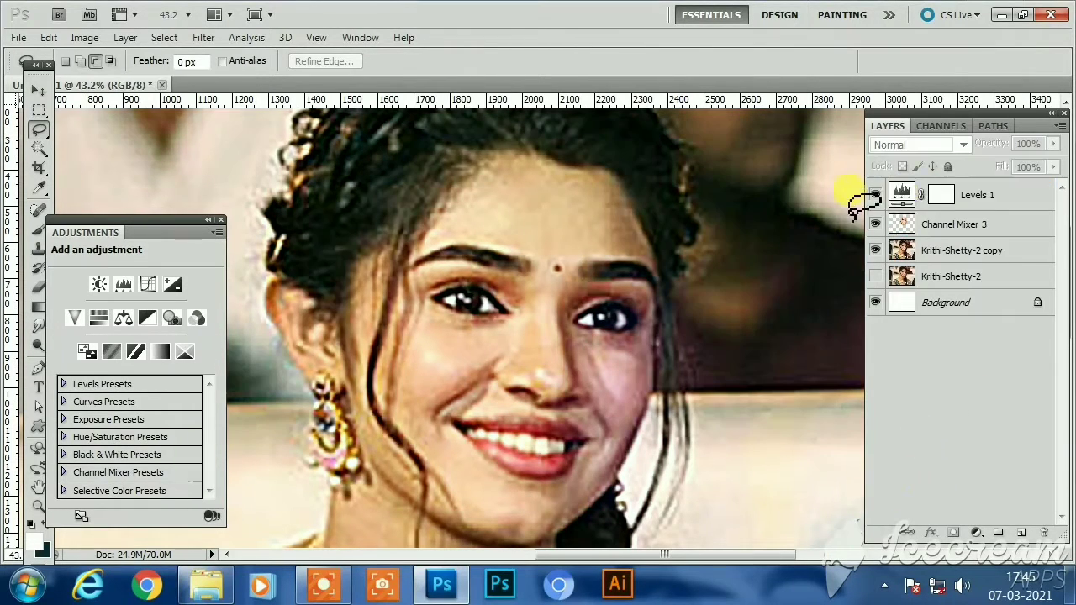
Brighten the midtones and highlights in the Levels 1 adjustment and set the blue channel's midtones to 0.94
left_click(902, 194)
left_click_drag(155, 384, 142, 383)
left_click_drag(213, 376, 157, 379)
left_click(135, 285)
left_click(126, 309)
left_click(135, 285)
left_click(115, 337)
left_click(134, 284)
left_click(110, 353)
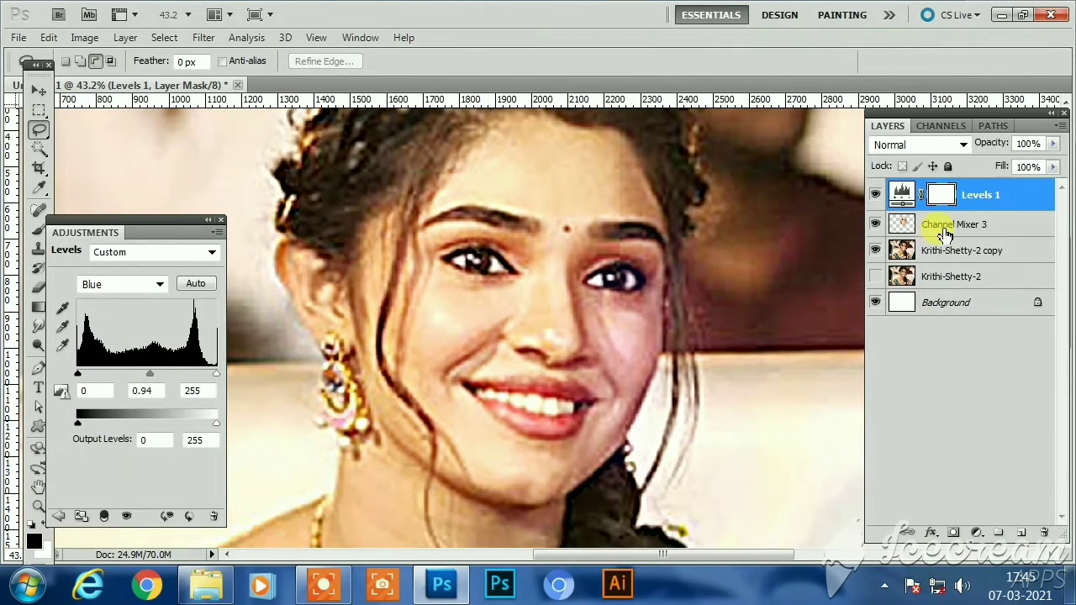
Merge the Levels adjustment, face layer and photo copy into one layer, and compare it with the original photo layer
left_click(932, 226, "shift")
right_click(932, 225)
left_click(816, 512)
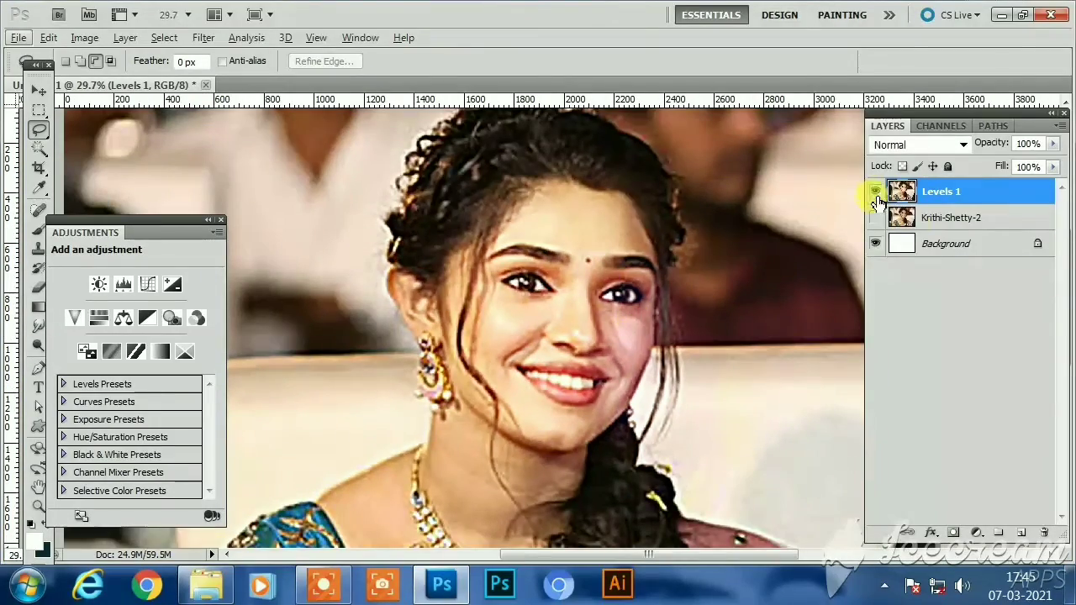
left_click(877, 217)
left_click(877, 218)
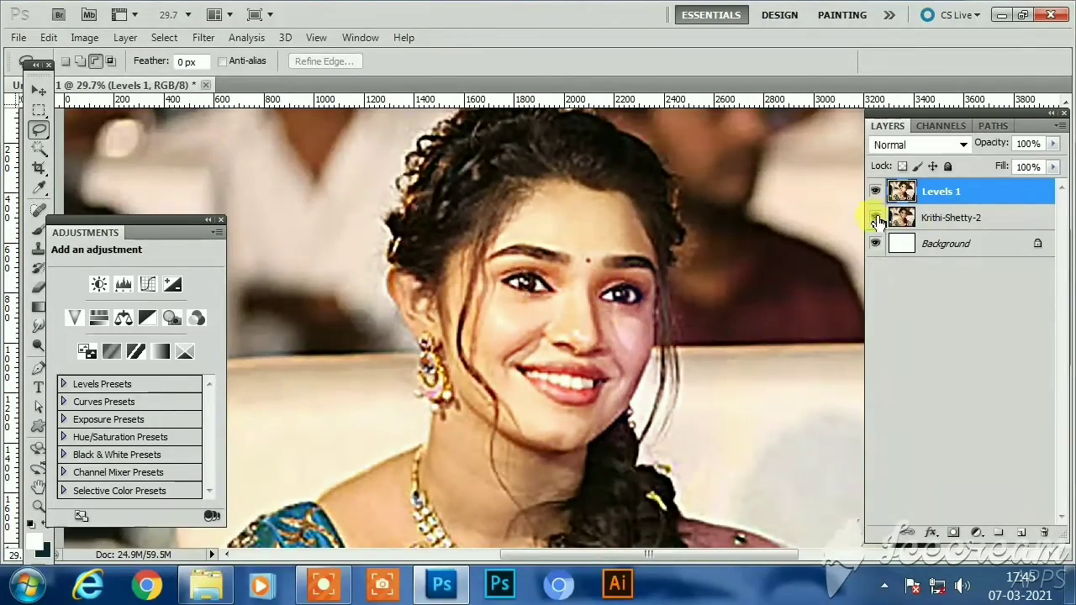
left_click(877, 220)
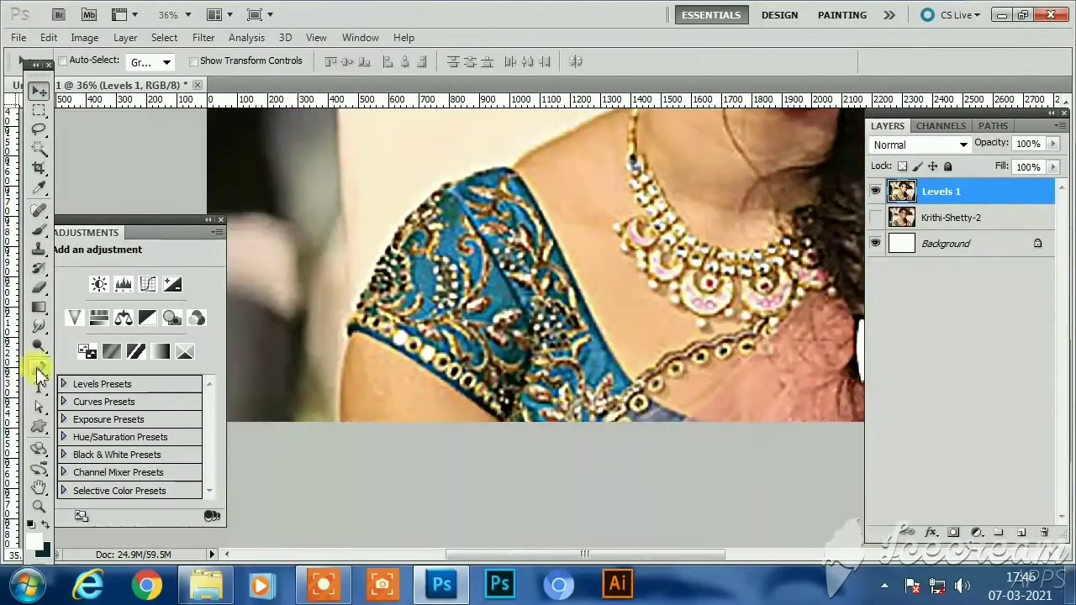
Trace a Pen path from the photo's lower edge up the arm and around the blue sleeve to the shoulder
left_click(39, 370)
scroll(330, 402, "up", 6)
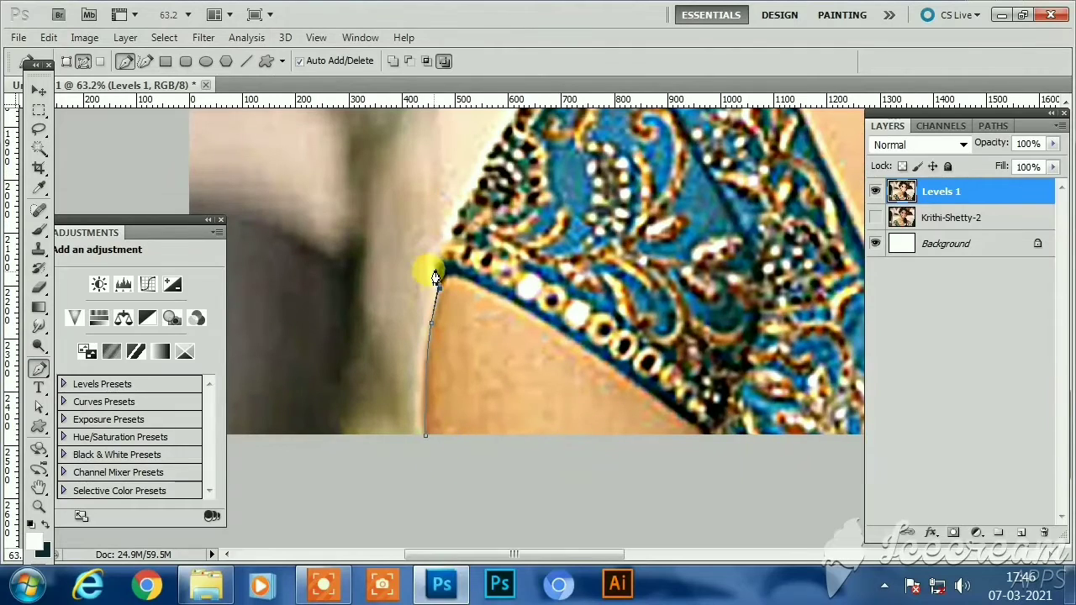
left_click_drag(447, 242, 455, 242)
left_click_drag(459, 227, 469, 279)
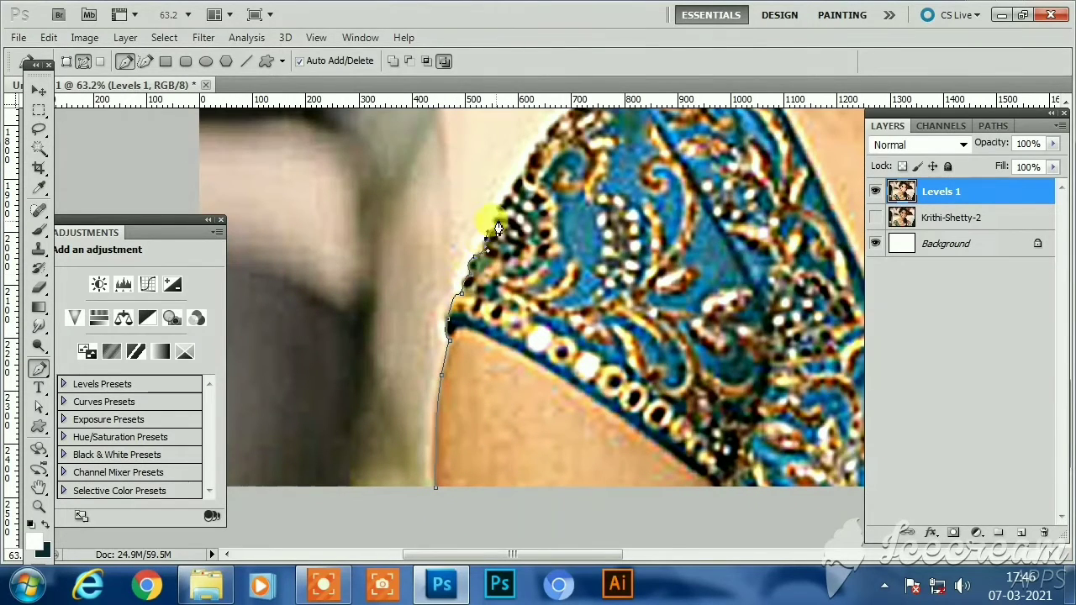
left_click_drag(531, 155, 543, 137)
left_click_drag(548, 136, 513, 268)
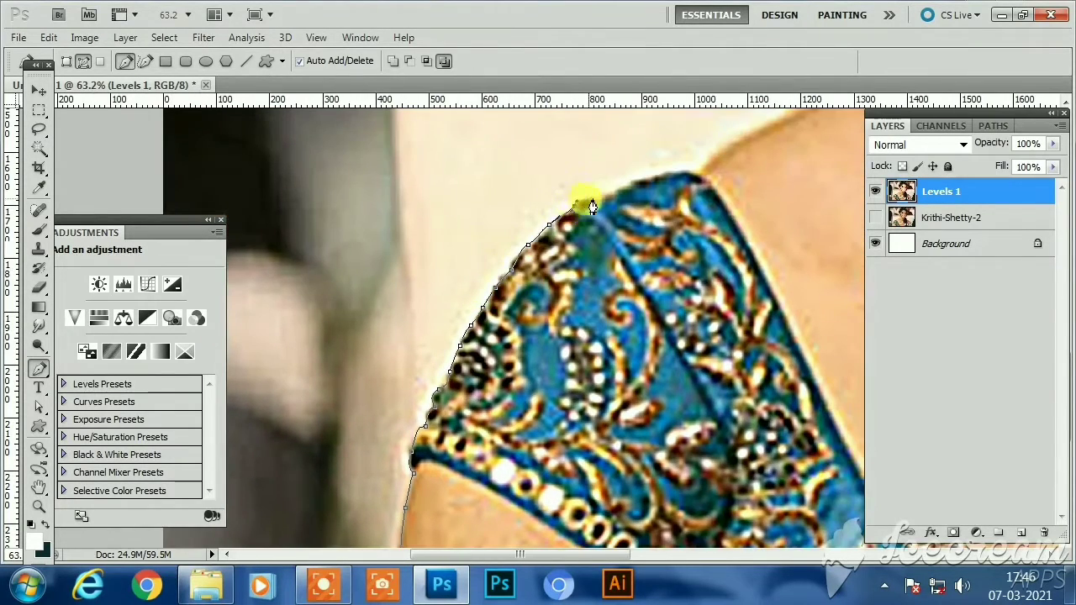
left_click_drag(655, 183, 581, 344)
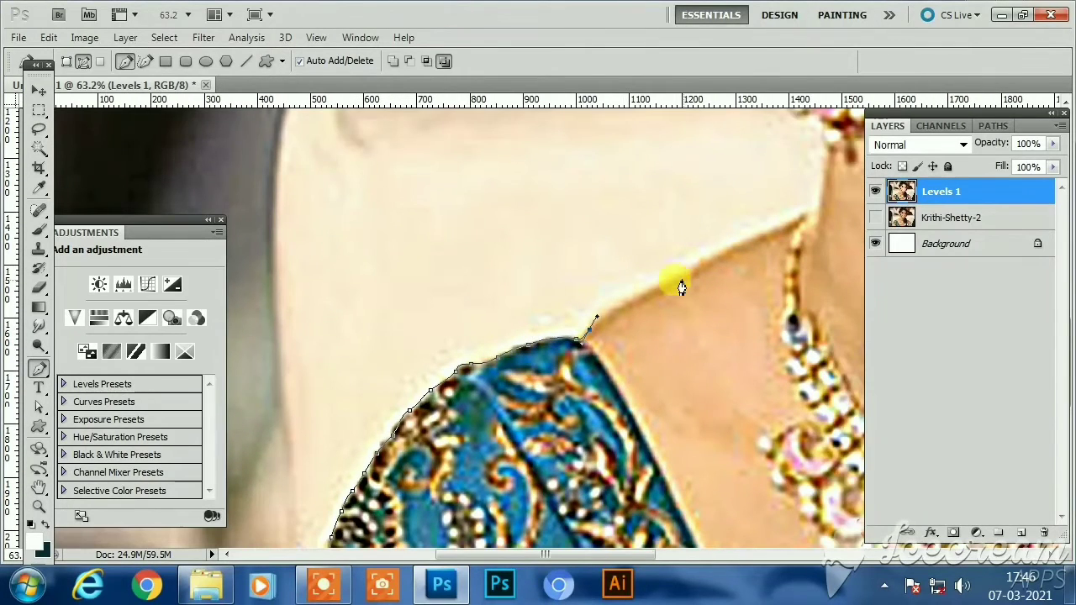
Continue the Pen path along the shoulder, neck, earring and ear up to the lower hair curls
left_click_drag(824, 170, 751, 399)
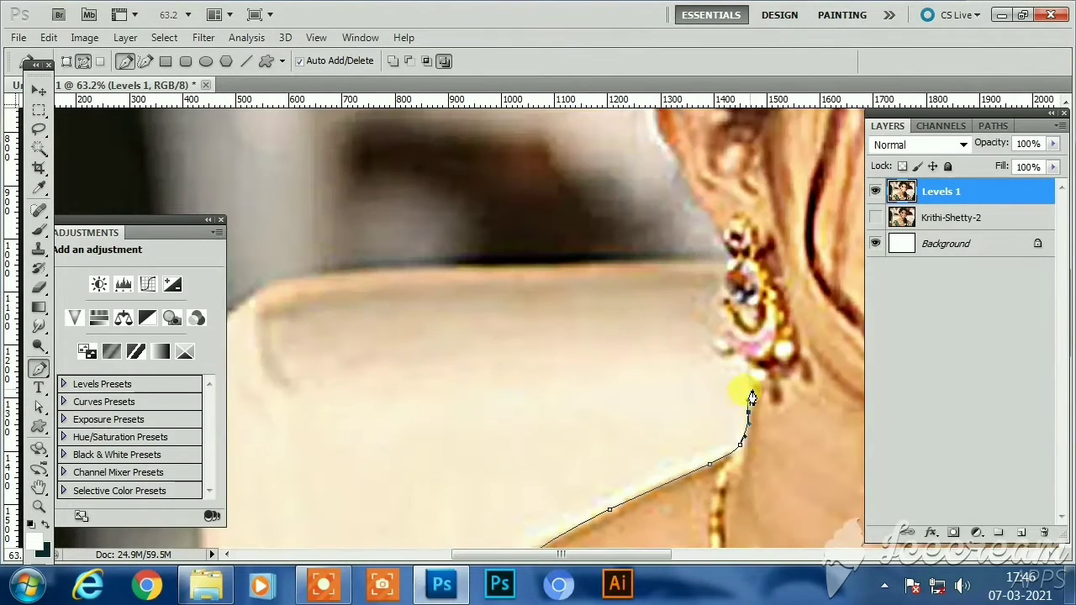
left_click_drag(726, 280, 717, 391)
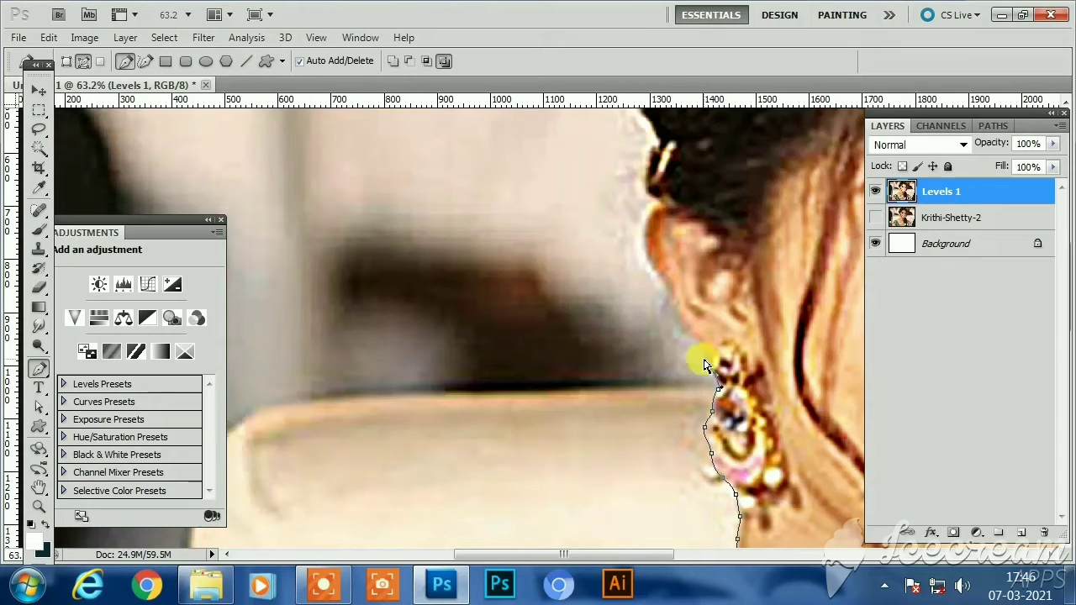
left_click_drag(650, 278, 697, 352)
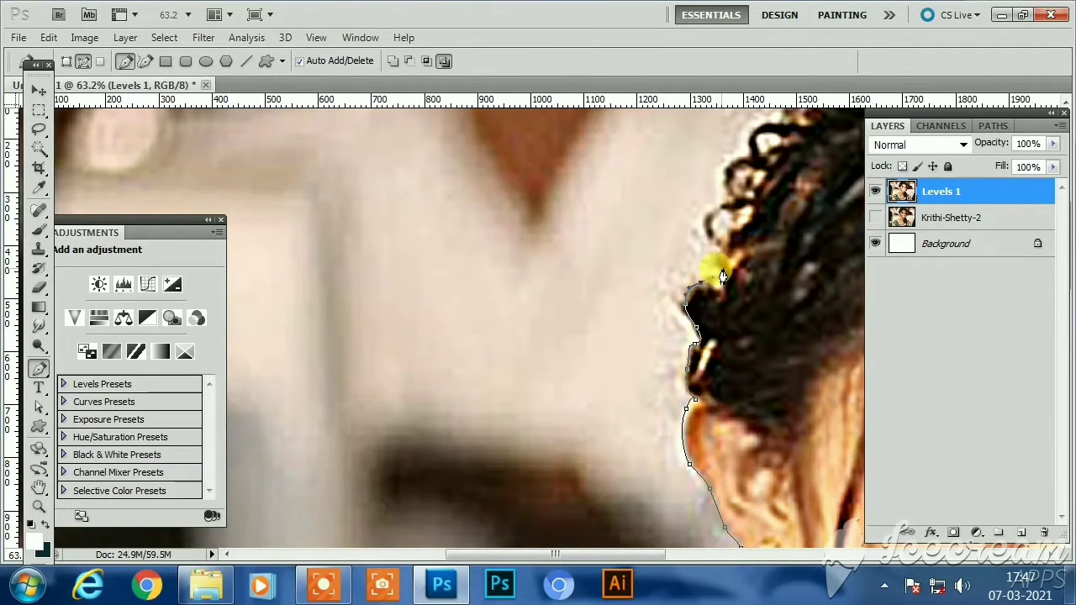
left_click_drag(722, 278, 609, 438)
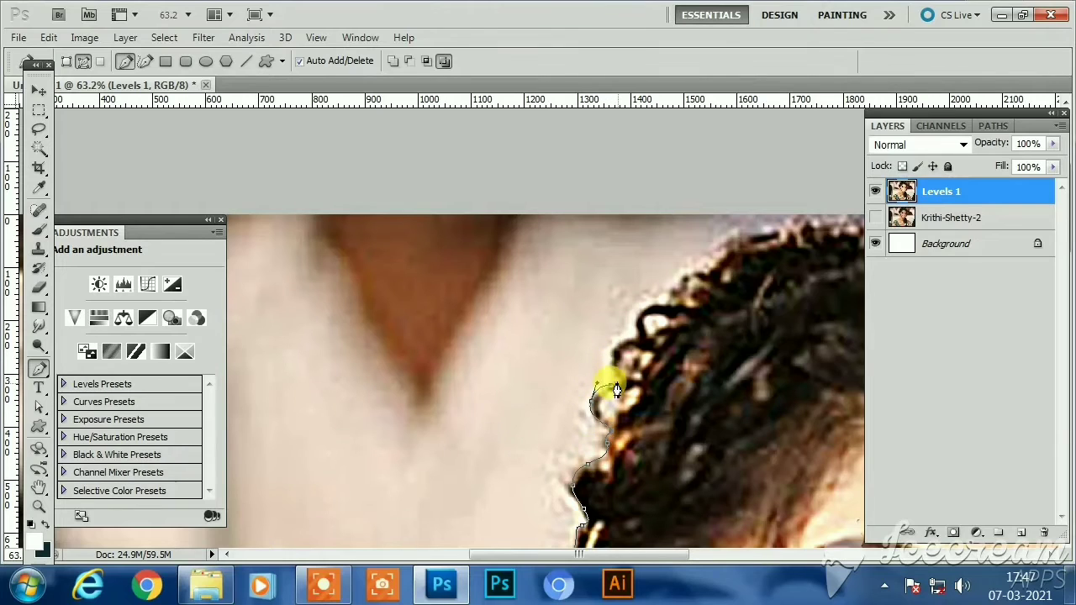
Continue the Pen path around the remaining curls and over the top of the woman's hair
left_click(638, 338)
left_click_drag(637, 340, 629, 430)
left_click_drag(644, 395, 438, 416)
left_click_drag(566, 384, 334, 366)
left_click_drag(405, 371, 455, 385)
left_click_drag(481, 387, 495, 391)
left_click_drag(516, 400, 431, 320)
left_click_drag(466, 336, 514, 363)
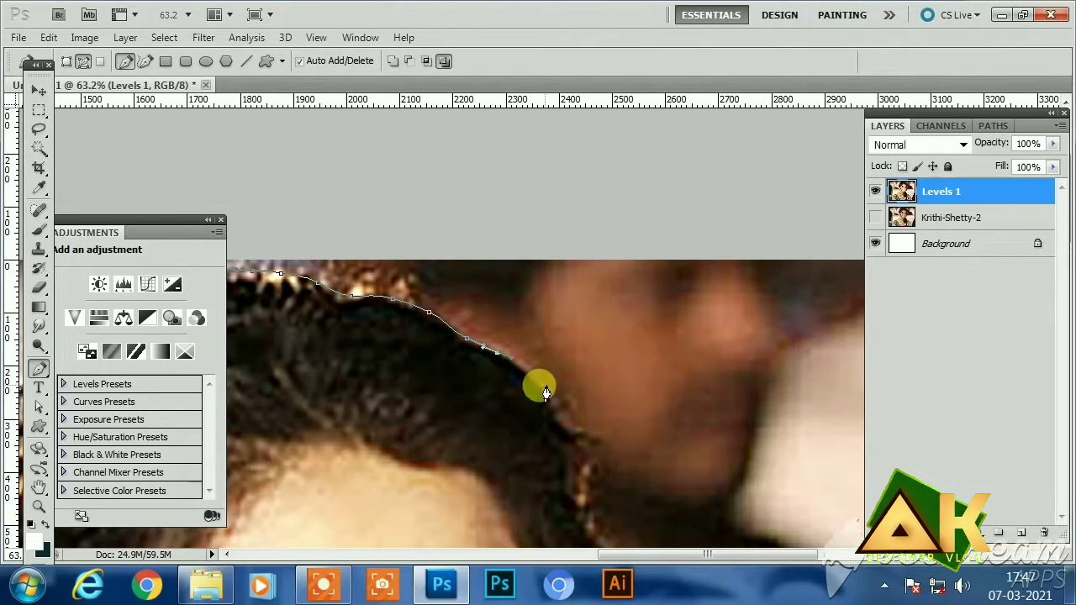
Continue the Pen path down the far side of the woman's hair to the temple
left_click_drag(547, 395, 558, 407)
left_click_drag(569, 425, 498, 295)
left_click_drag(487, 334, 492, 349)
left_click_drag(498, 374, 506, 381)
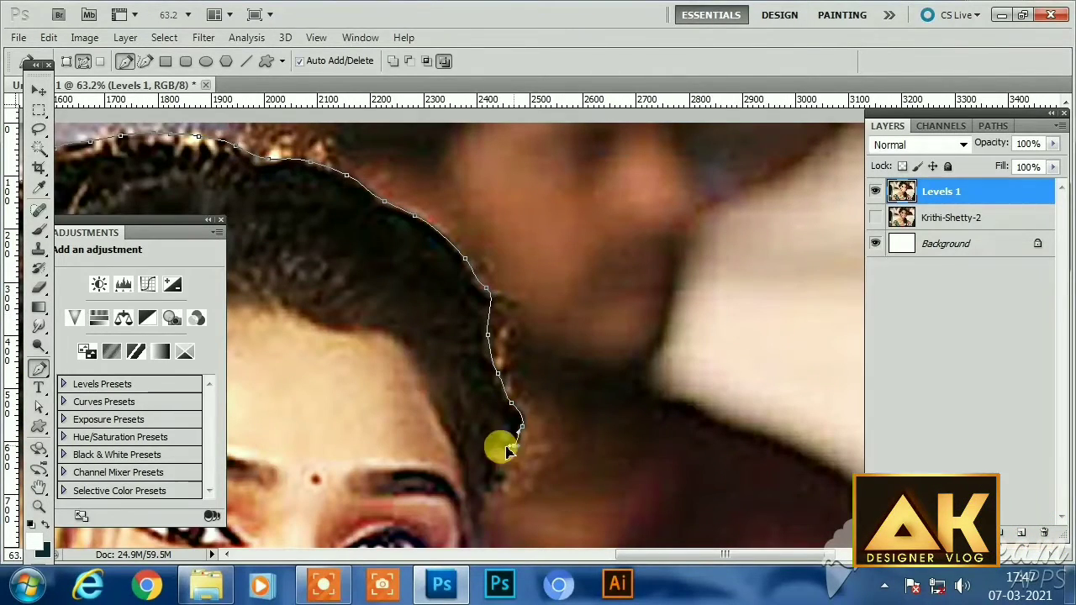
left_click_drag(494, 492, 495, 331)
left_click_drag(487, 338, 482, 395)
Continue the Pen path along the cheek and jaw and around the upper outline of the dark braid
left_click_drag(480, 406, 461, 209)
left_click_drag(460, 226, 460, 235)
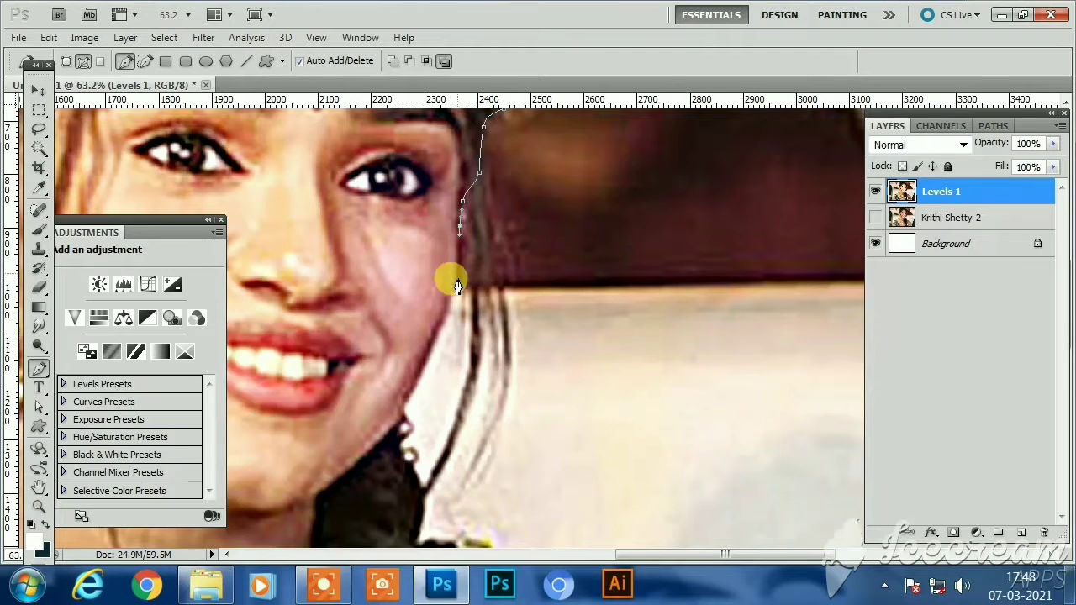
left_click_drag(456, 288, 450, 303)
left_click_drag(423, 382, 496, 229)
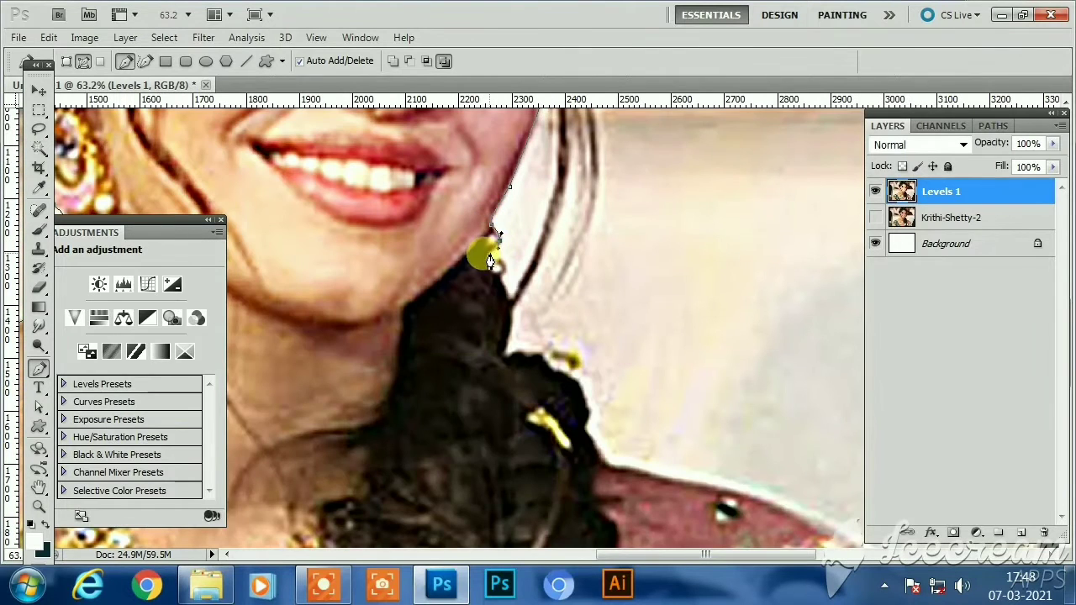
left_click_drag(501, 357, 562, 372)
left_click_drag(578, 397, 509, 258)
left_click_drag(513, 260, 518, 272)
Continue the Pen path over the pink shoulder and around the end of its sleeve down to the watermark
left_click_drag(593, 345, 425, 253)
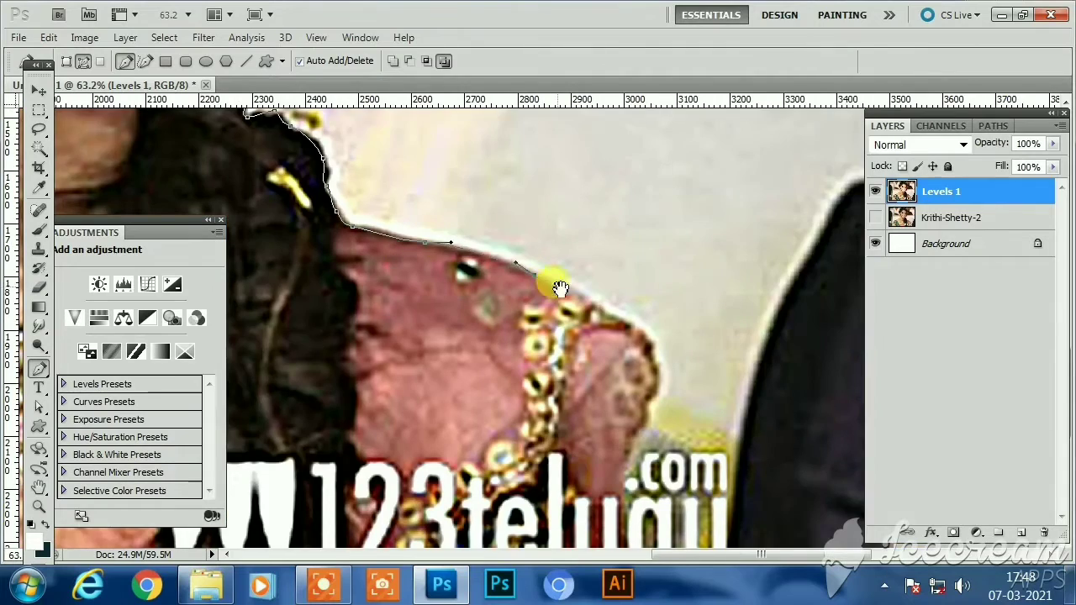
left_click_drag(560, 288, 513, 234)
left_click(532, 290)
left_click(529, 315)
left_click(517, 329)
left_click_drag(509, 337, 501, 272)
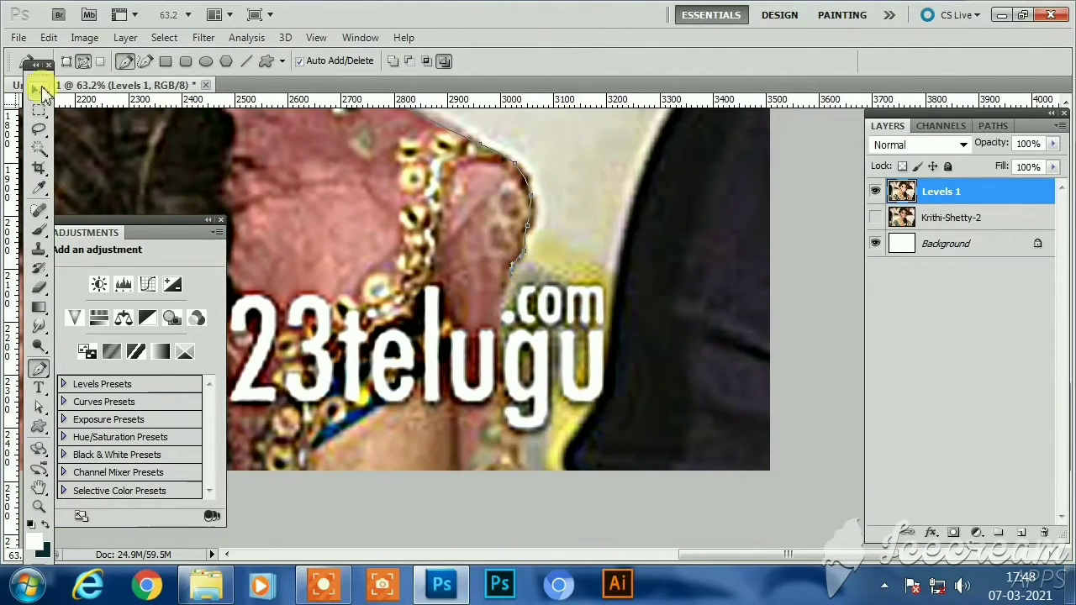
Bring the Pen path back around the watermark to the photo's lower edge and close it at its starting point
left_click(39, 91)
left_click_drag(327, 145, 513, 408)
scroll(514, 412, "down", 10)
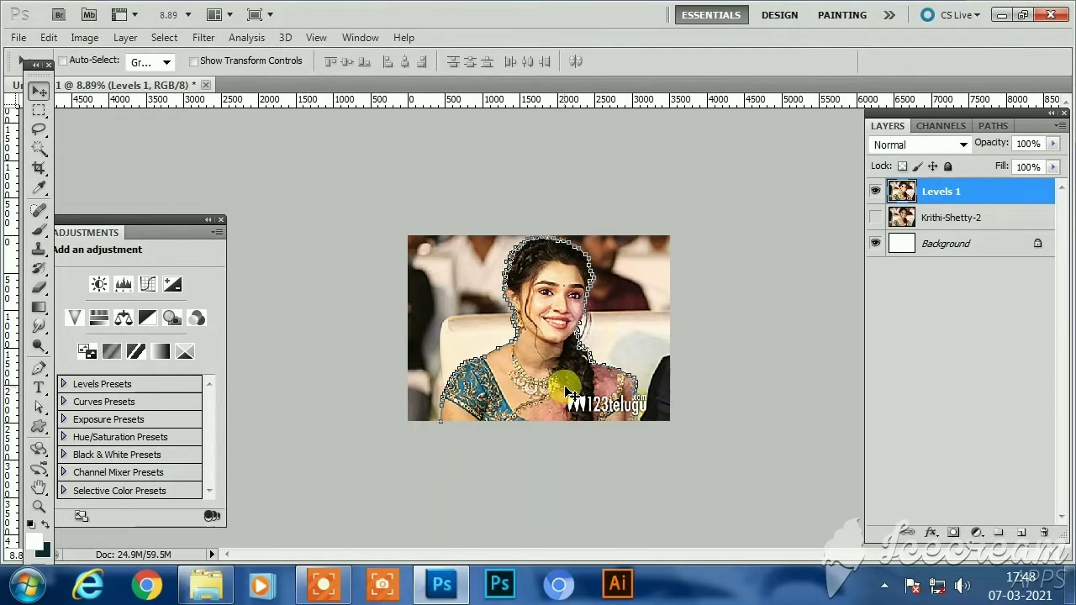
key("p")
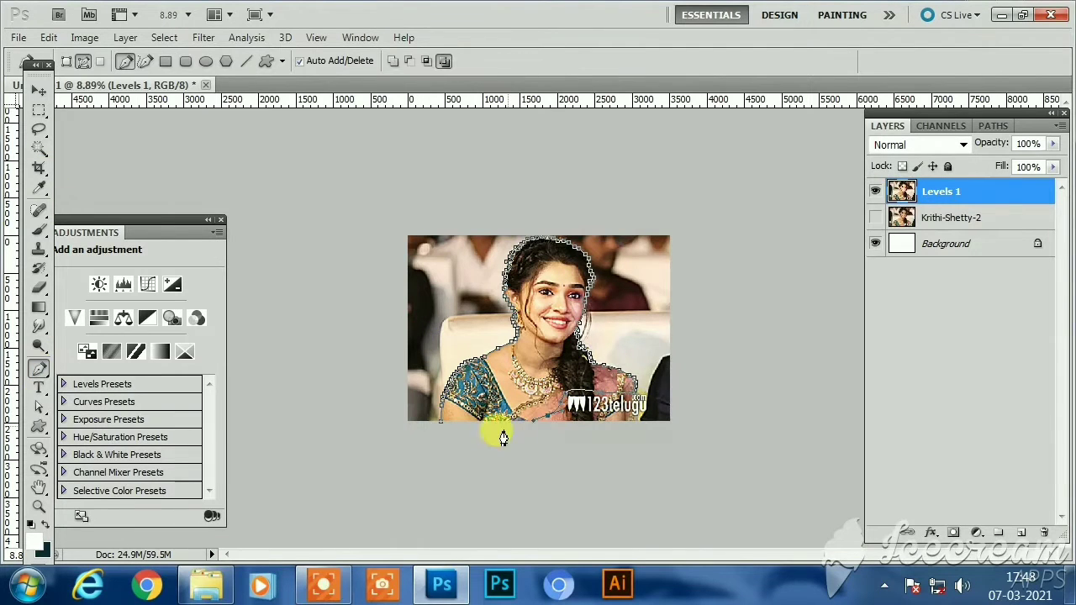
left_click_drag(440, 421, 429, 416)
Convert the closed path into a selection and feather it by 0.5 pixels
right_click(523, 323)
left_click(547, 270)
key("ctrl+Return")
key("shift+F6")
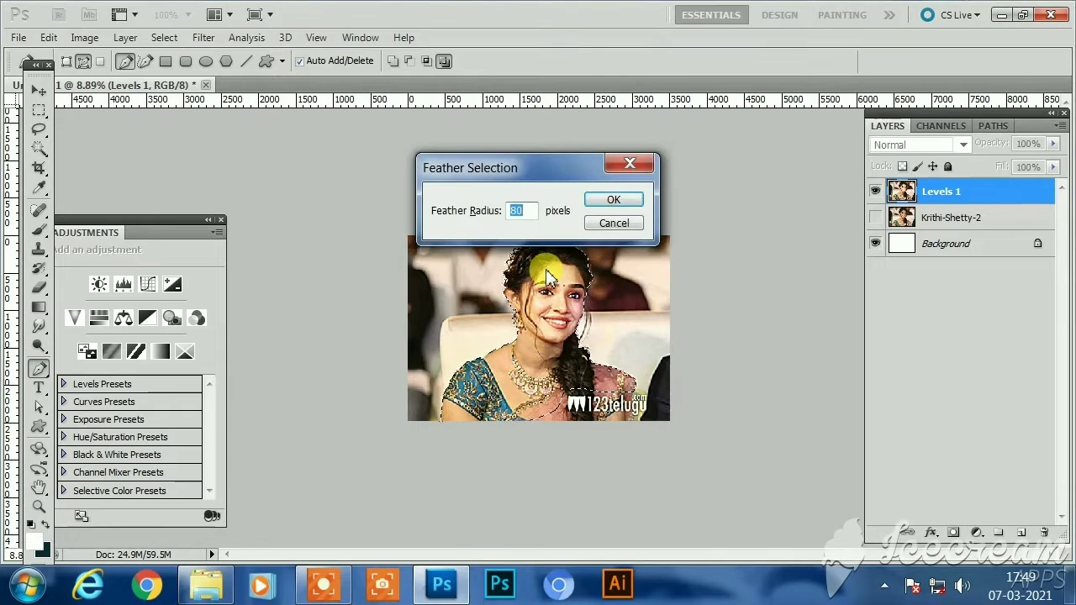
type("0.5")
key("Return")
Copy the selected woman to a new layer and hide the Levels 1 layer
key("ctrl+j")
left_click(875, 217)
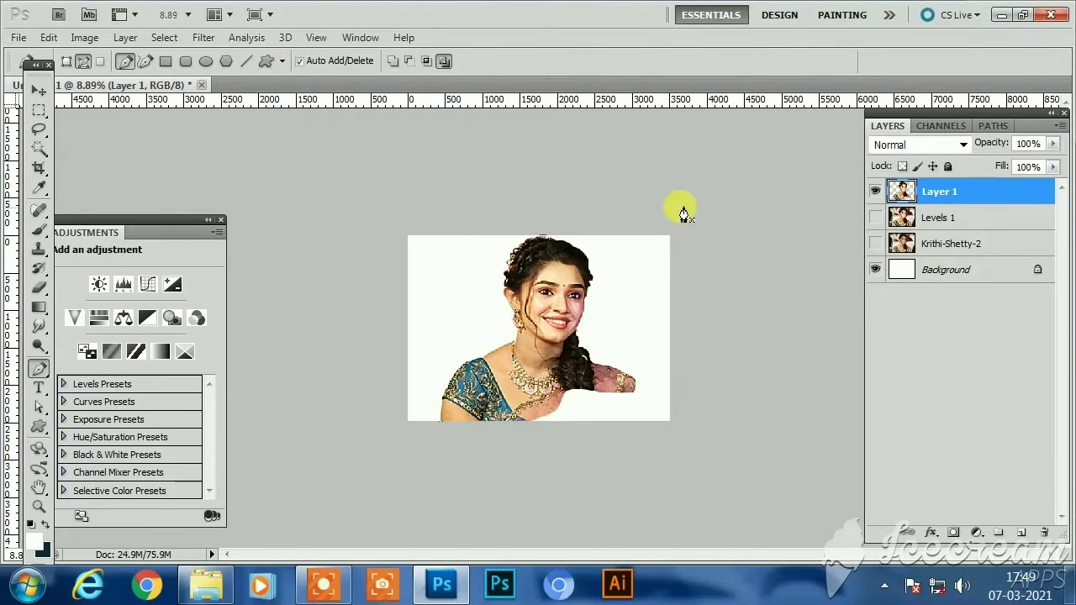
key("v")
Add a new layer beneath the cutout and fill it with dark brown
left_click(1021, 533)
left_click_drag(931, 191, 940, 239)
left_click(35, 545)
left_click(853, 449)
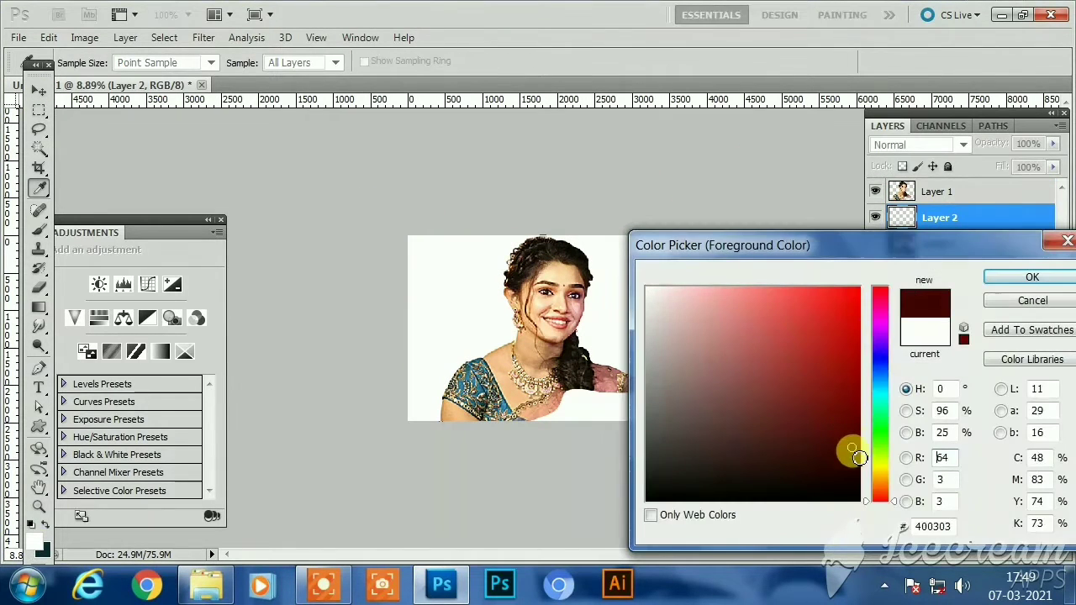
left_click(880, 491)
left_click(1013, 278)
key("alt+BackSpace")
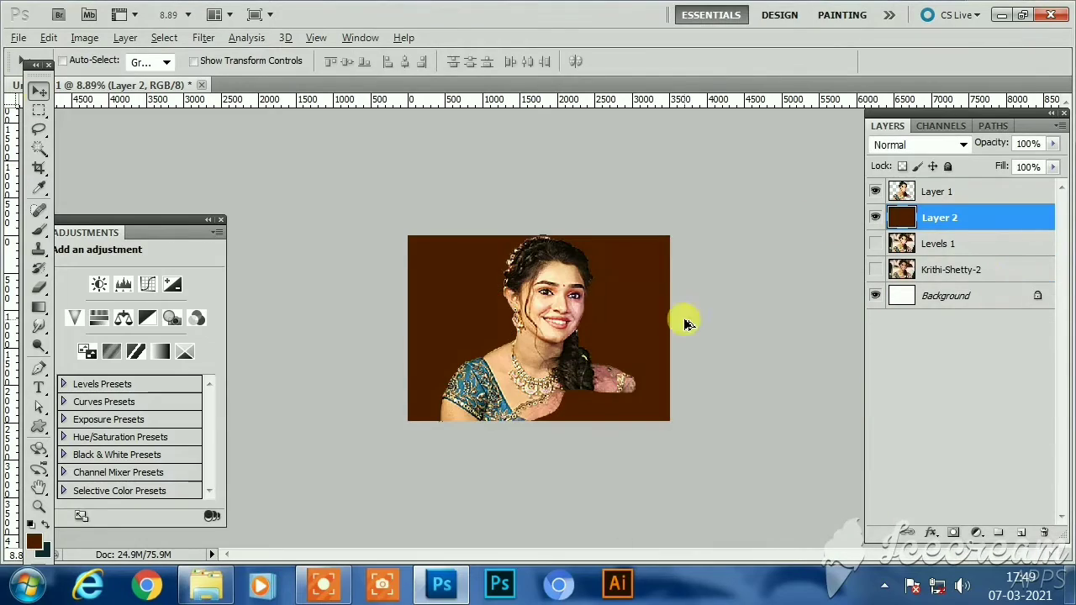
scroll(558, 252, "up", 9)
left_click(568, 274, "ctrl")
scroll(569, 271, "up", 2)
left_click_drag(581, 160, 591, 293)
left_click(40, 324)
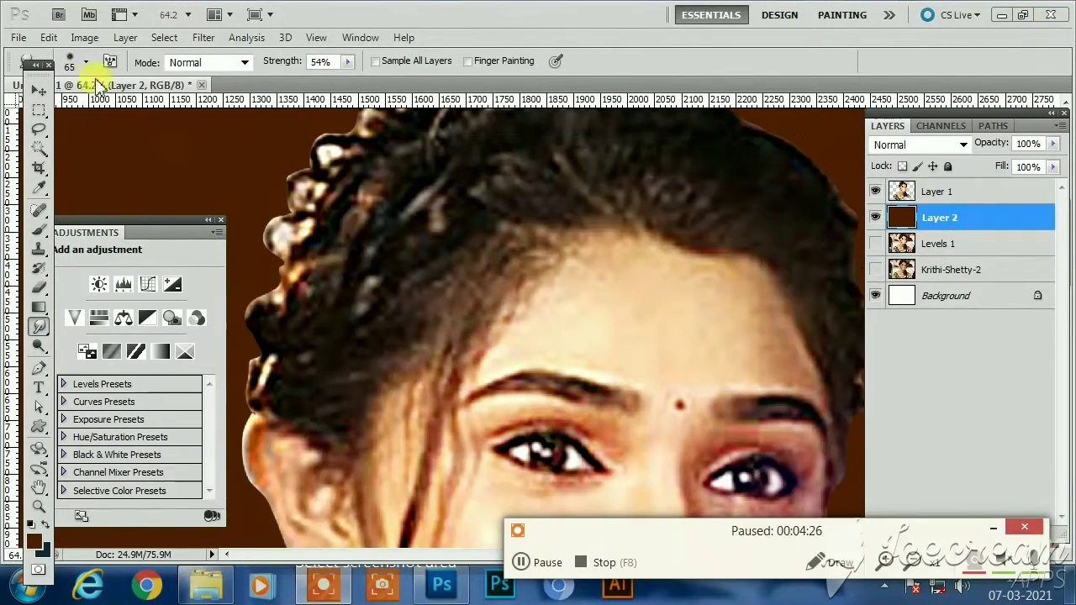
left_click(86, 62)
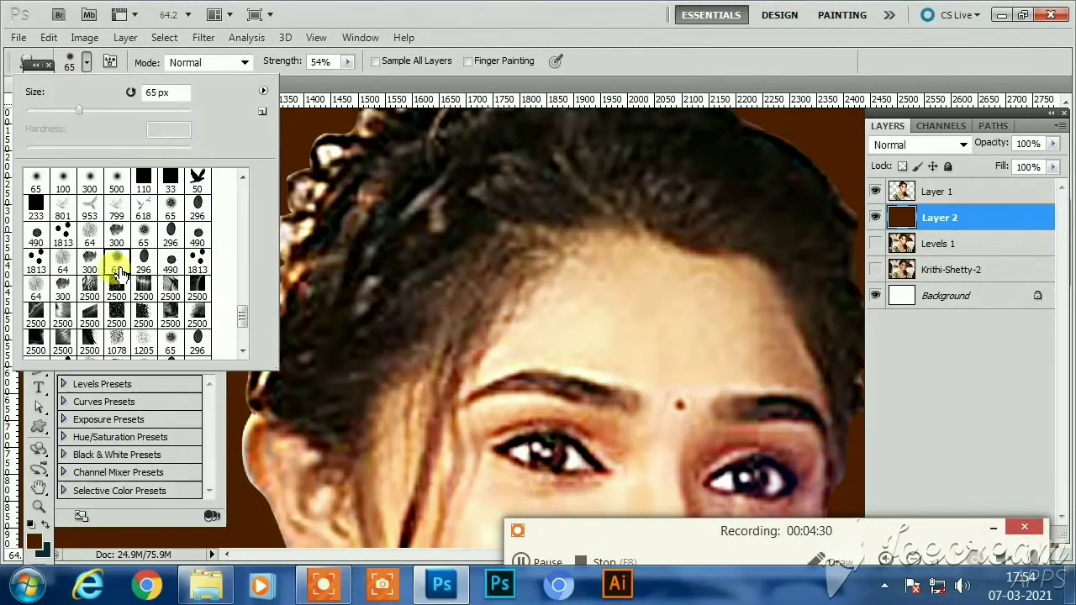
left_click(412, 87)
left_click(994, 528)
scroll(574, 312, "up", 5)
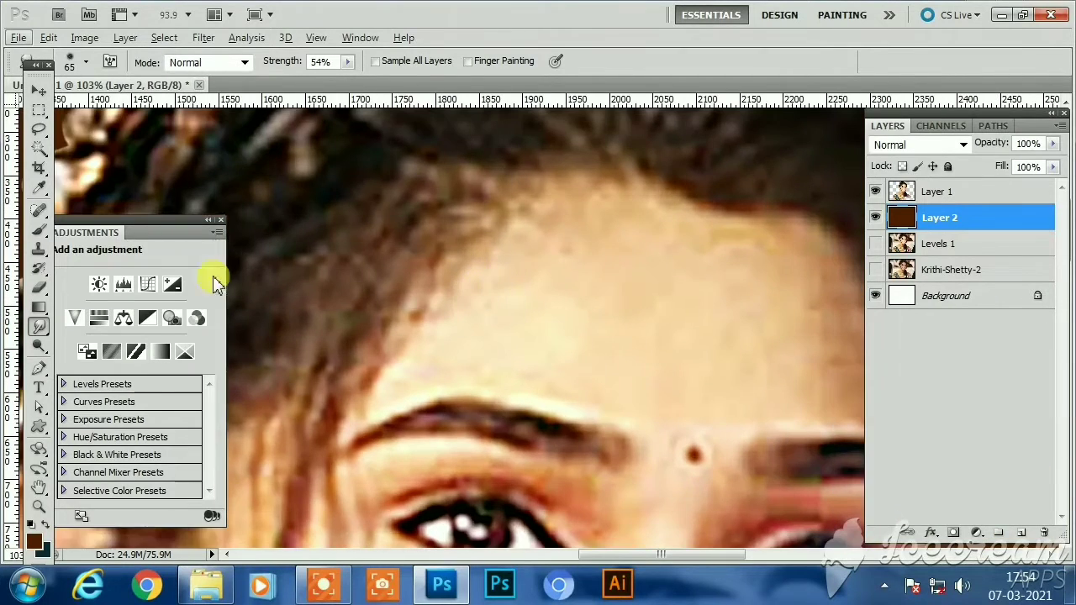
Close the adjustments panel and add a new empty layer above the woman's cutout
left_click(221, 219)
scroll(411, 284, "down", 7)
left_click(950, 192)
left_click(1022, 532)
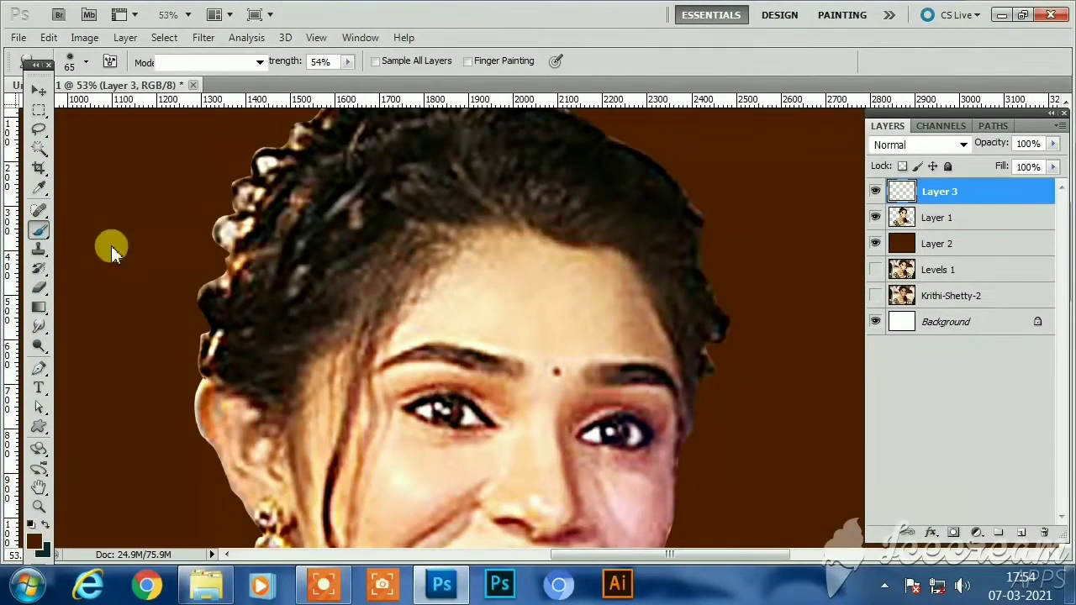
Set up a soft 319 px Brush in Saturation mode with a bright magenta foreground color
key("b")
left_click(202, 63)
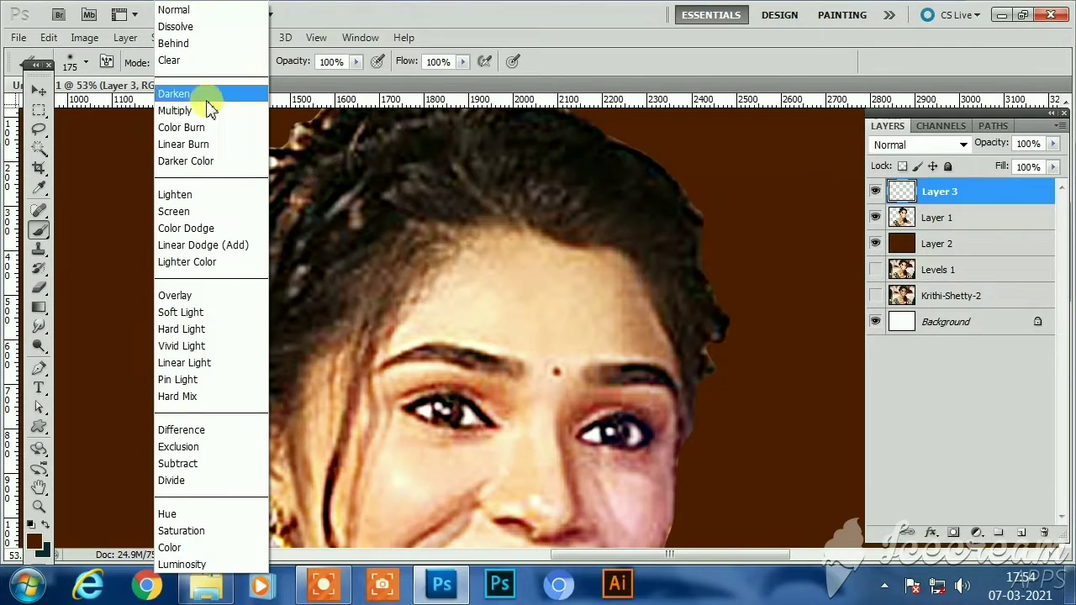
left_click(33, 541)
left_click_drag(880, 301, 885, 316)
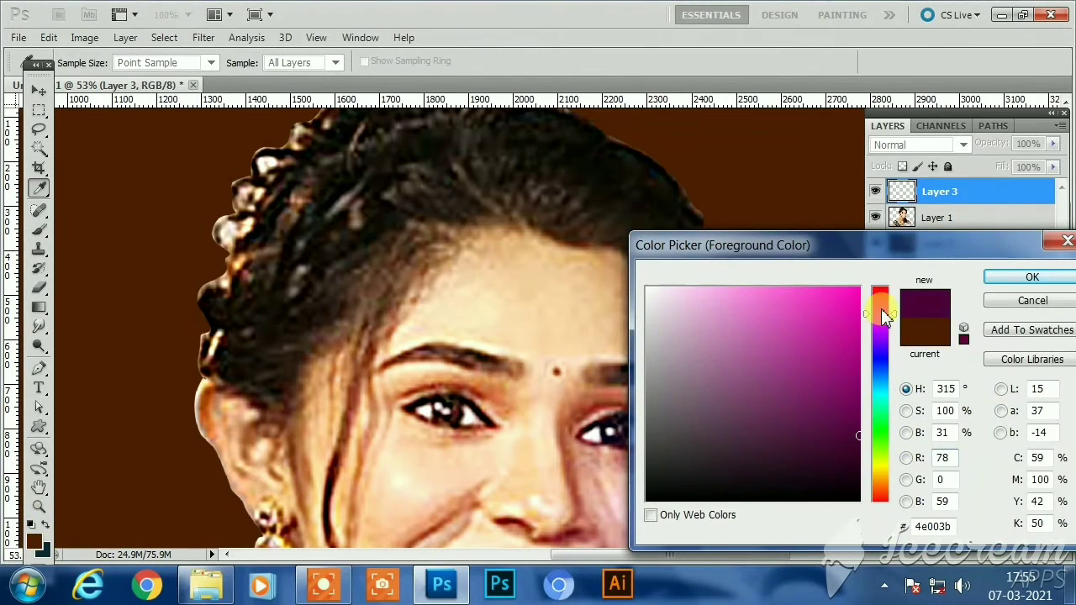
left_click(853, 307)
key("Return")
left_click(84, 63)
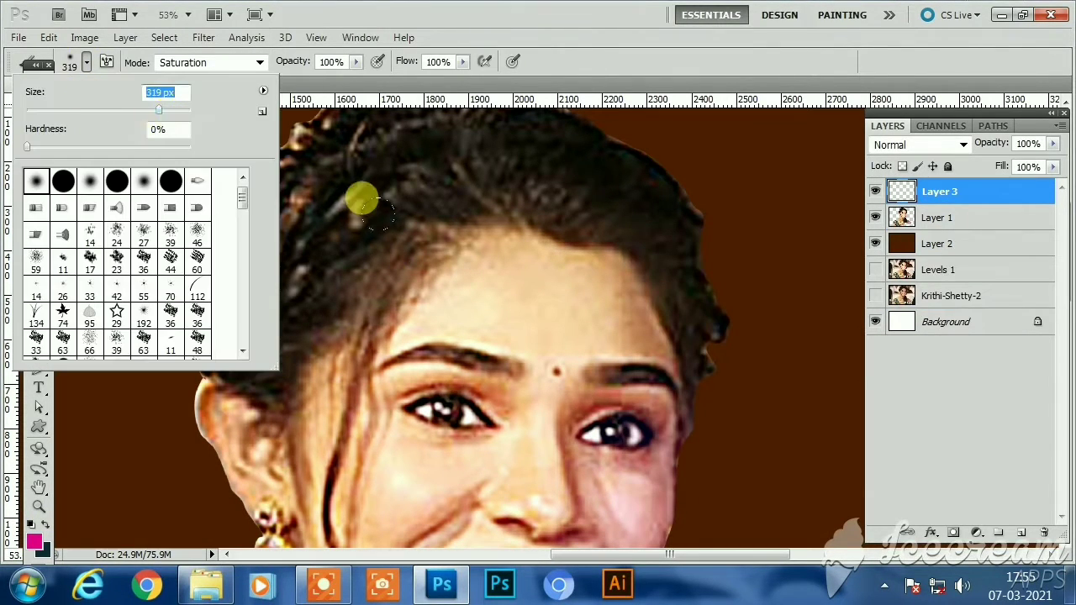
Paint a magenta test stroke over the temple, switch the brush mode to Color and undo the stroke
mouse_move(363, 199)
left_mouse_down()
mouse_move(281, 337)
mouse_move(336, 291)
mouse_move(446, 286)
left_mouse_up()
left_click(211, 62)
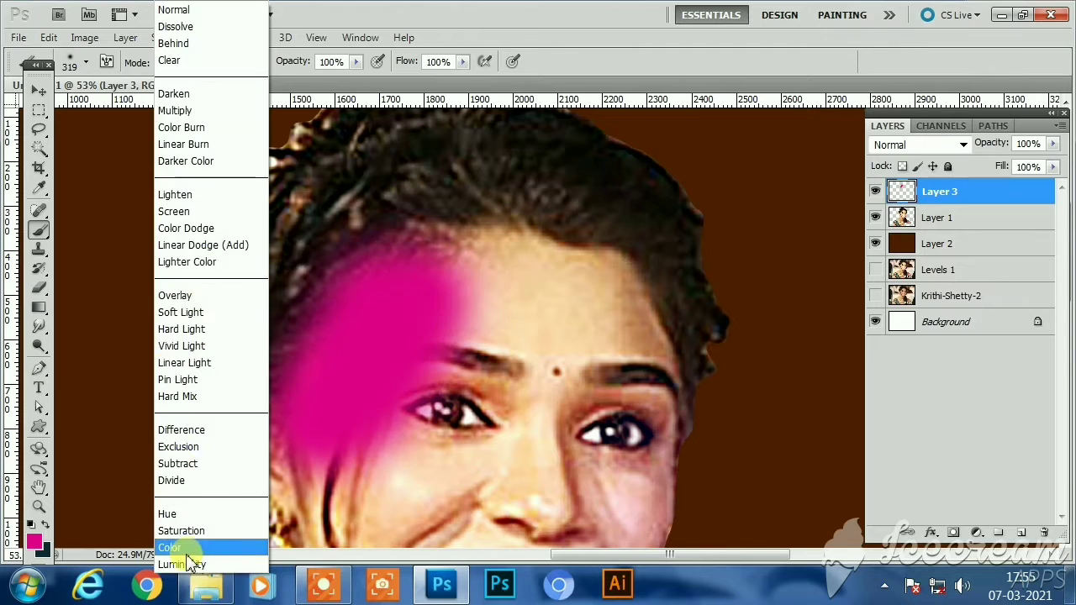
left_click(187, 550)
key("ctrl+z")
Try tinting the temple and nearby hair magenta with the layer's blend mode set to Color
mouse_move(353, 293)
left_mouse_down()
mouse_move(295, 272)
mouse_move(423, 204)
left_mouse_up()
left_click(915, 145)
left_click(906, 515)
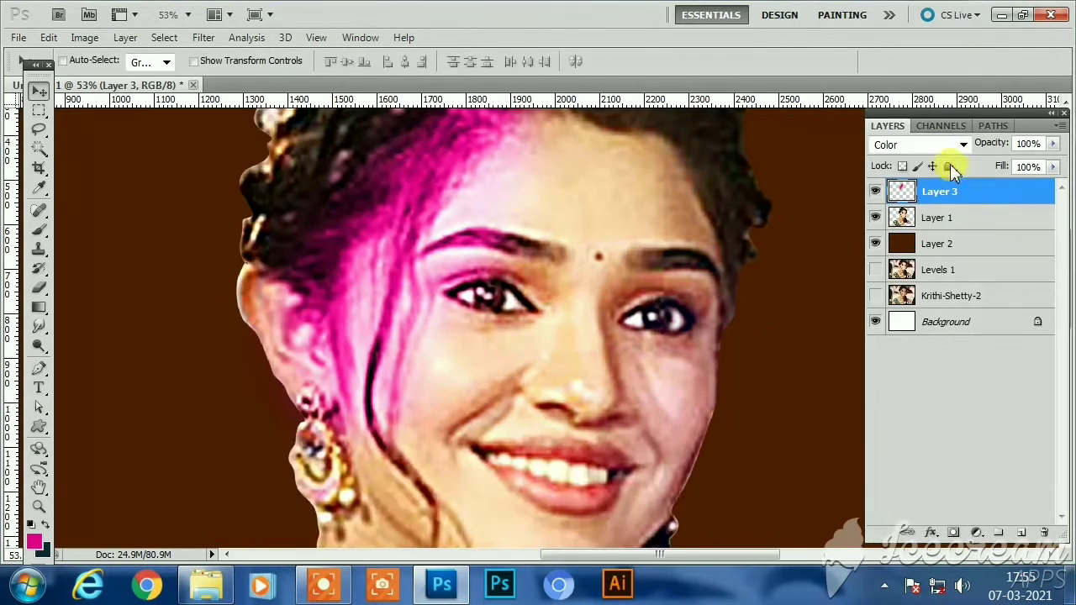
Start over with an empty layer in Color blend mode and lower the brush opacity to 36%
key("shift+alt+n")
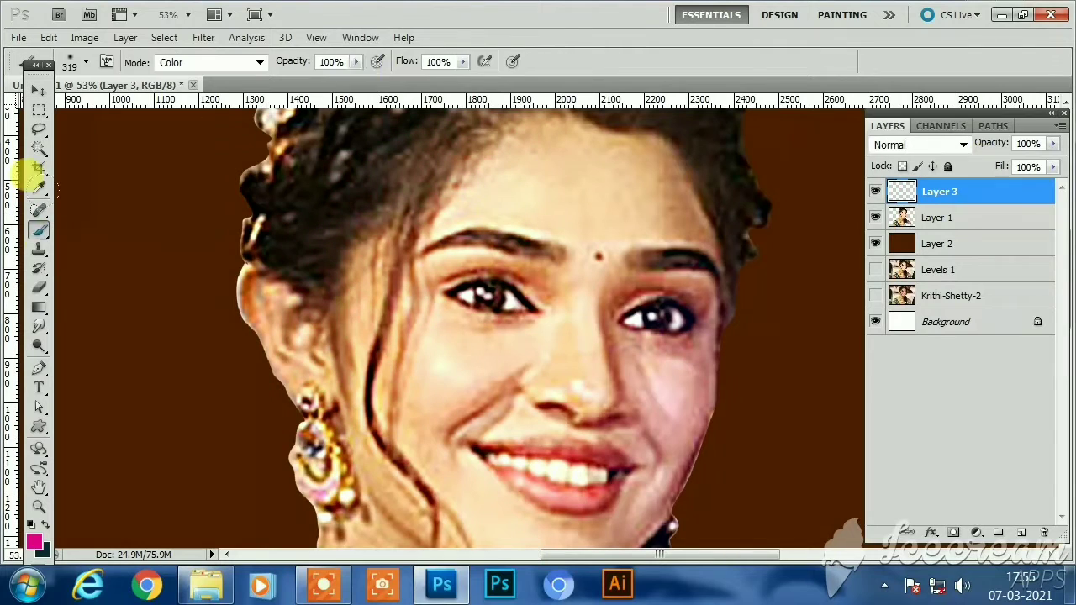
left_click_drag(355, 62, 320, 77)
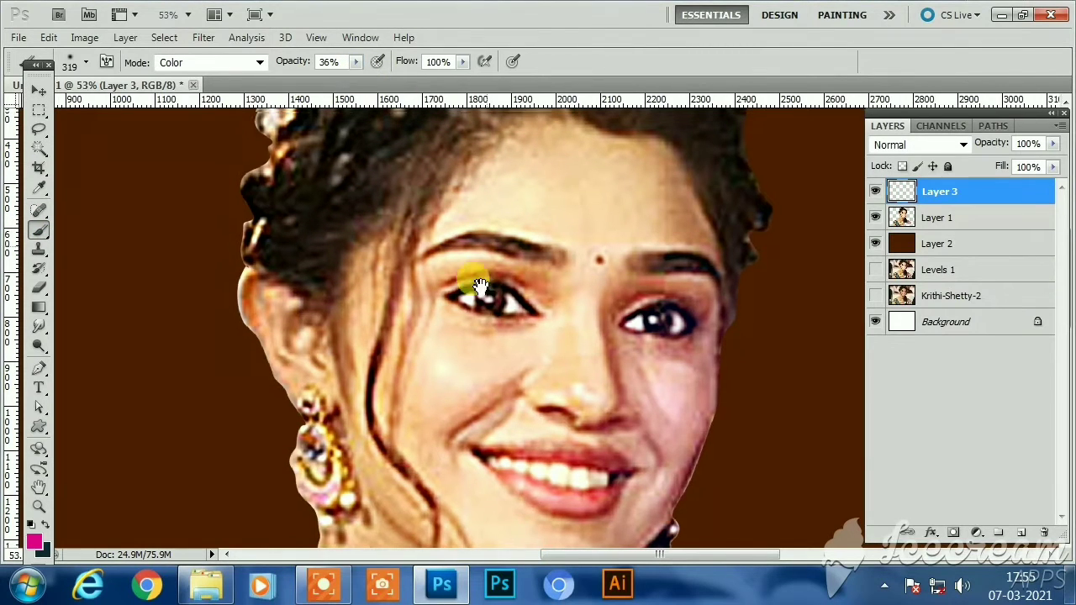
left_click(915, 145)
left_click(914, 512)
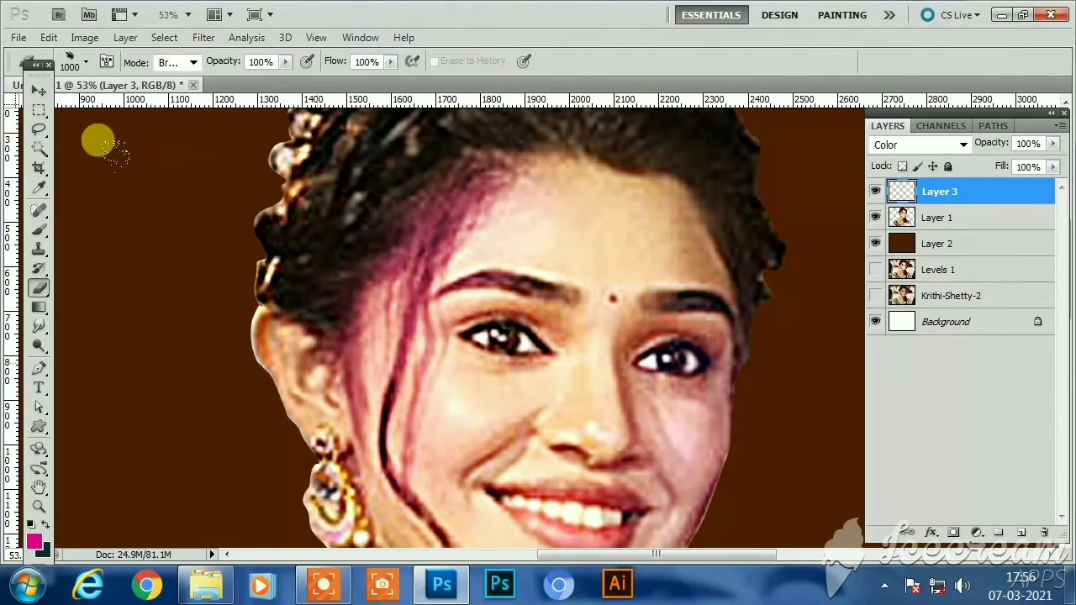
Erase the magenta tint around the ear and the hair beside it with a soft 170 px Eraser
left_click(86, 62)
left_click(32, 182)
left_click(137, 110)
left_click(532, 74)
left_click_drag(357, 302, 336, 480)
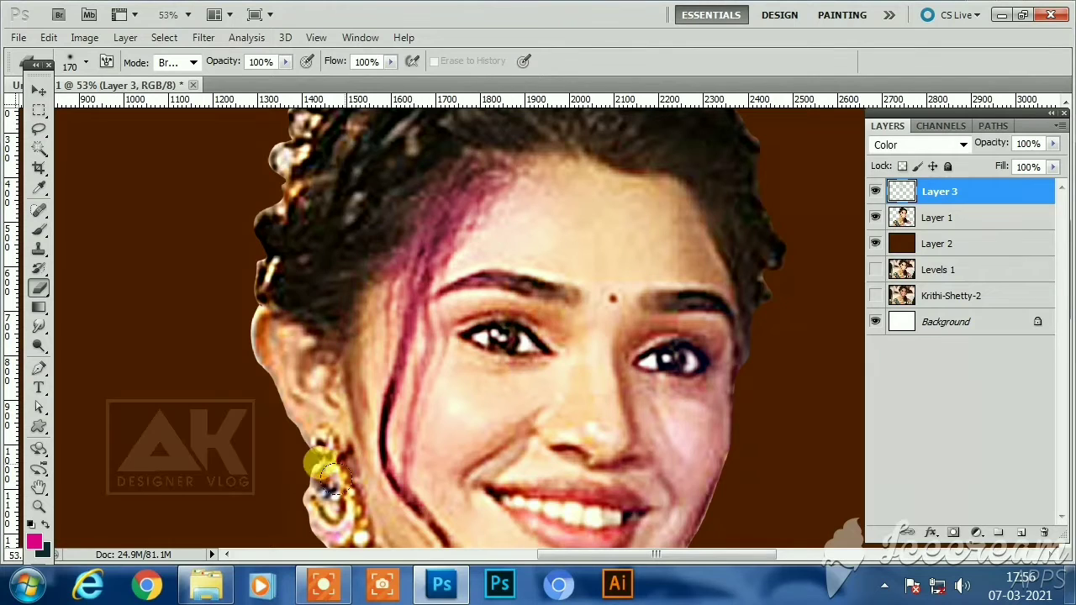
Add a new layer for the next tint and set the brush's foreground color to bright blue, 00a8ff
key("b")
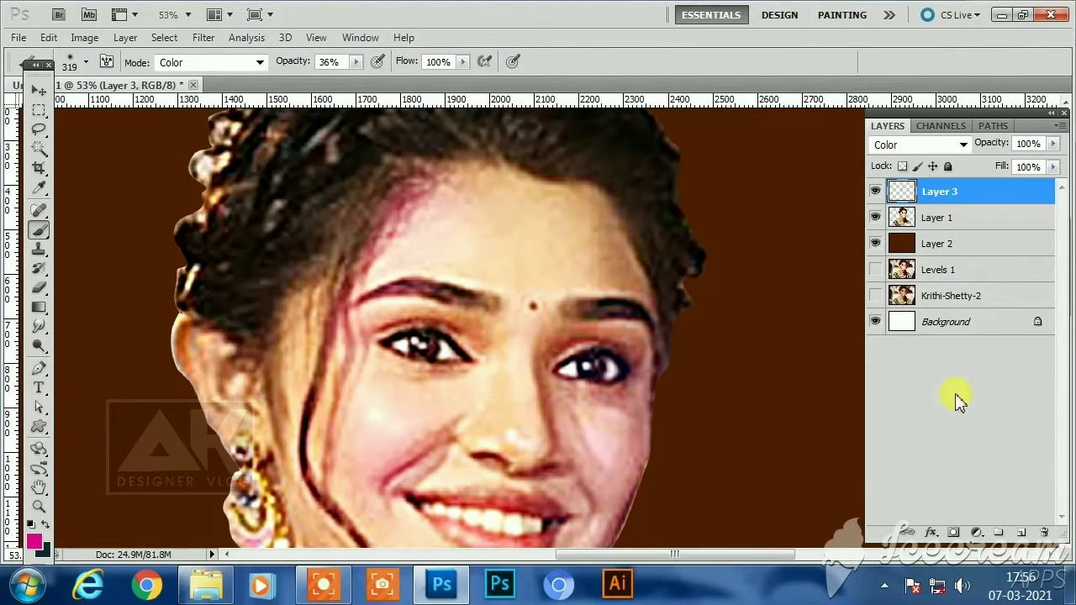
left_click(1021, 533)
left_click(34, 542)
left_click_drag(881, 393, 881, 382)
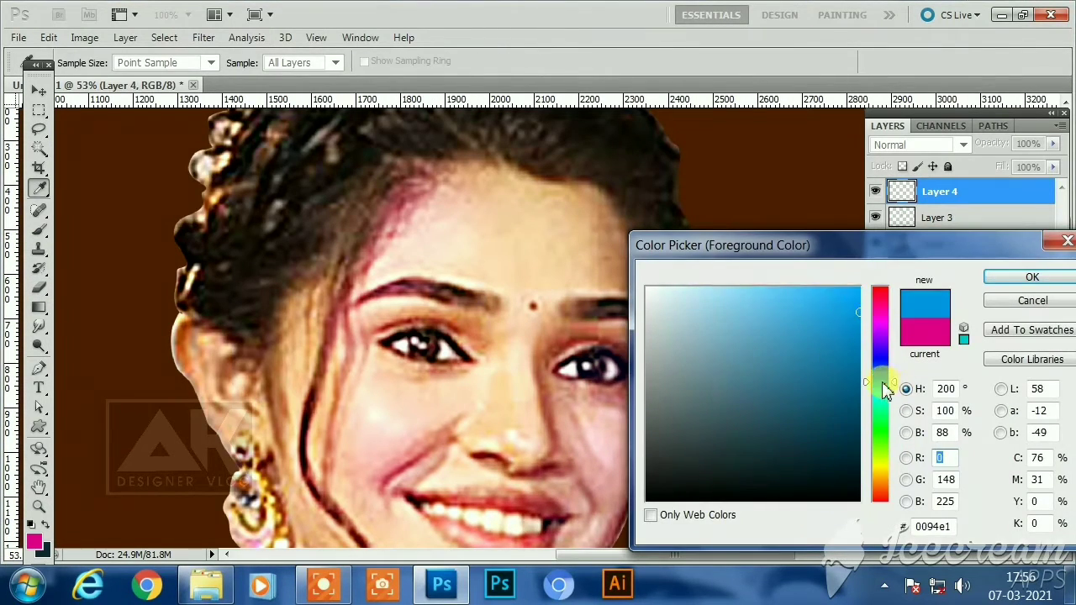
left_click(857, 289)
key("Return")
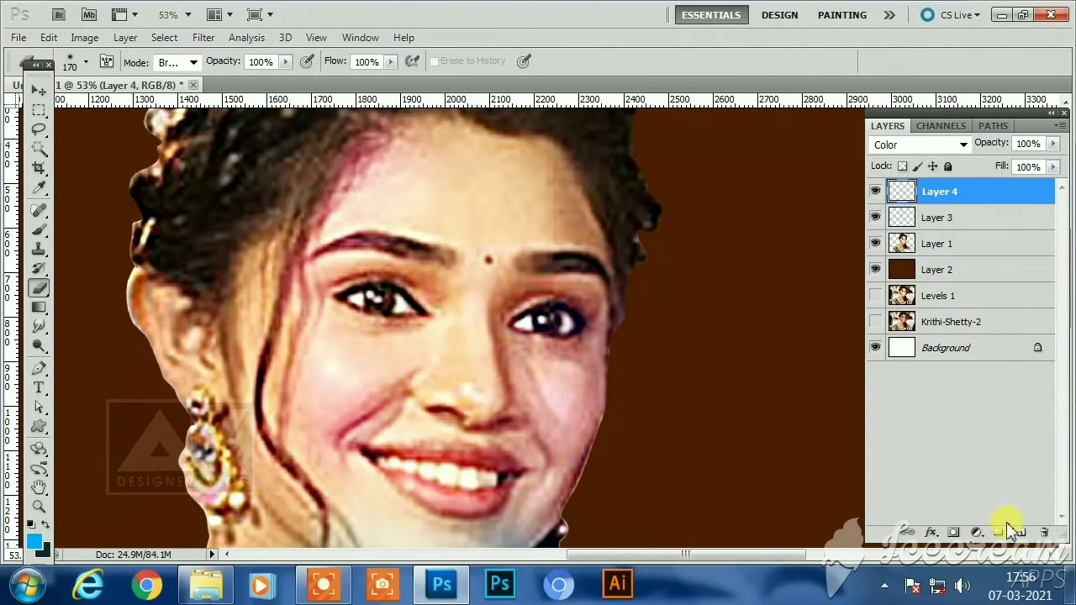
Add another layer in Color blend mode and choose a light orange foreground color for the Brush
left_click(1021, 532)
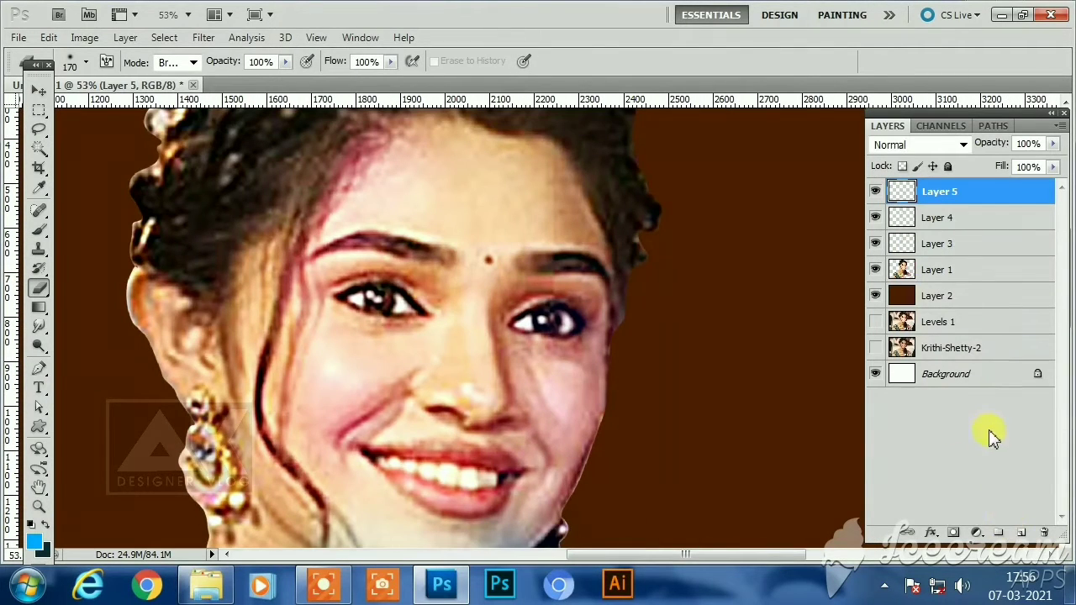
left_click(35, 543)
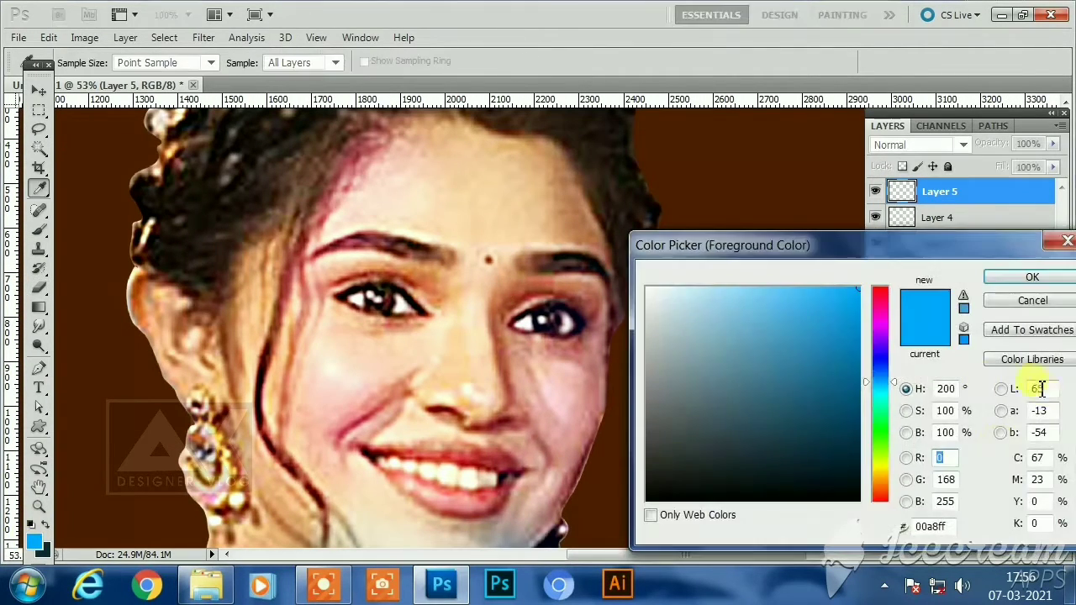
left_click(880, 491)
left_click_drag(789, 351, 788, 286)
left_click(1033, 276)
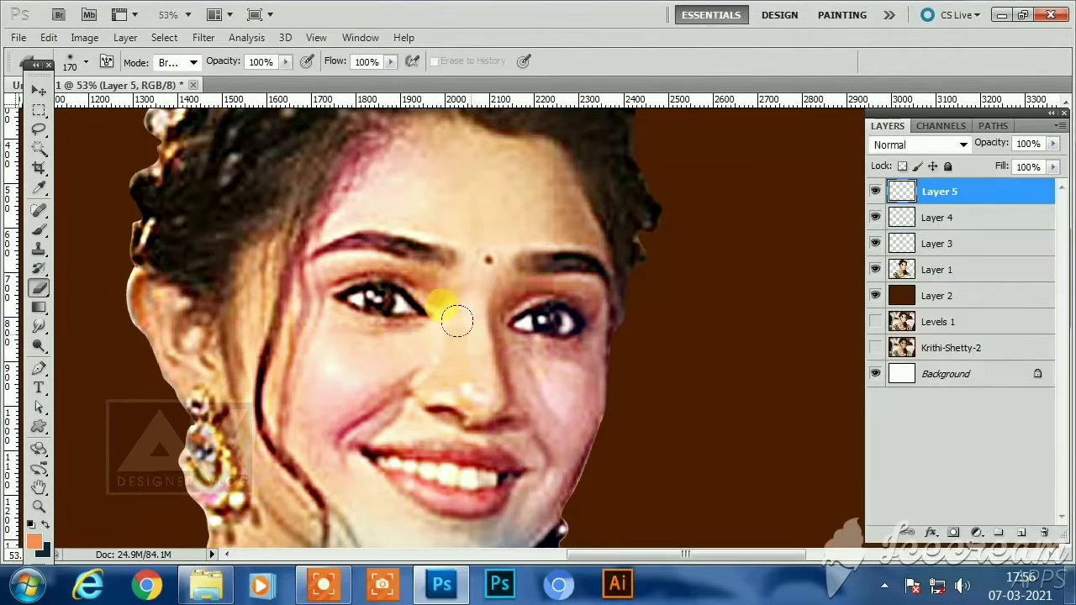
left_click(921, 145)
left_click(855, 509)
key("b")
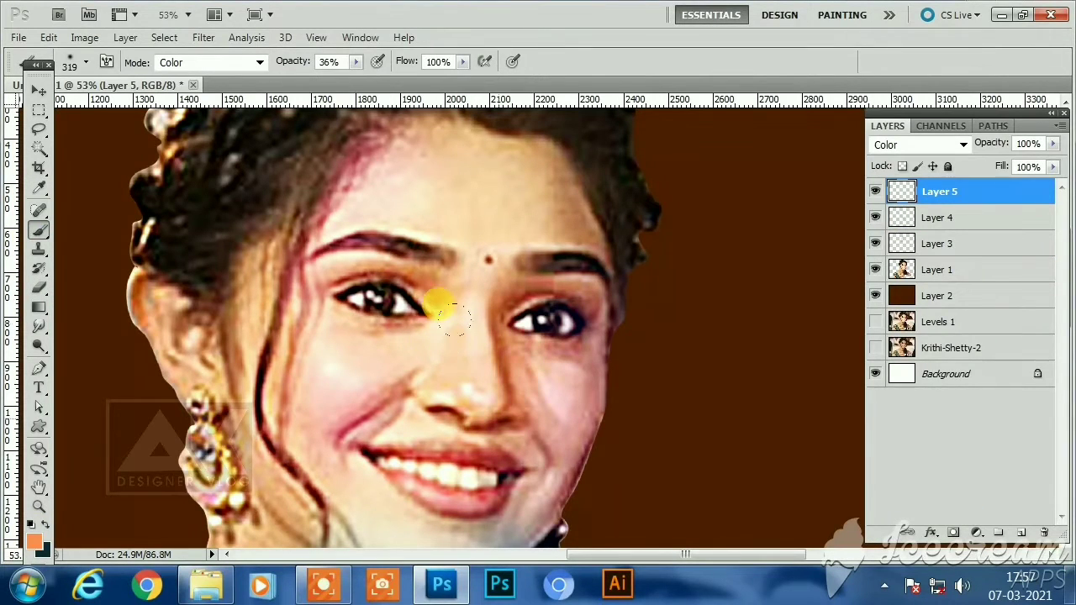
Add a new top layer, fill it with black and set its blend mode to Screen
scroll(533, 451, "up", 3)
left_click(1022, 532)
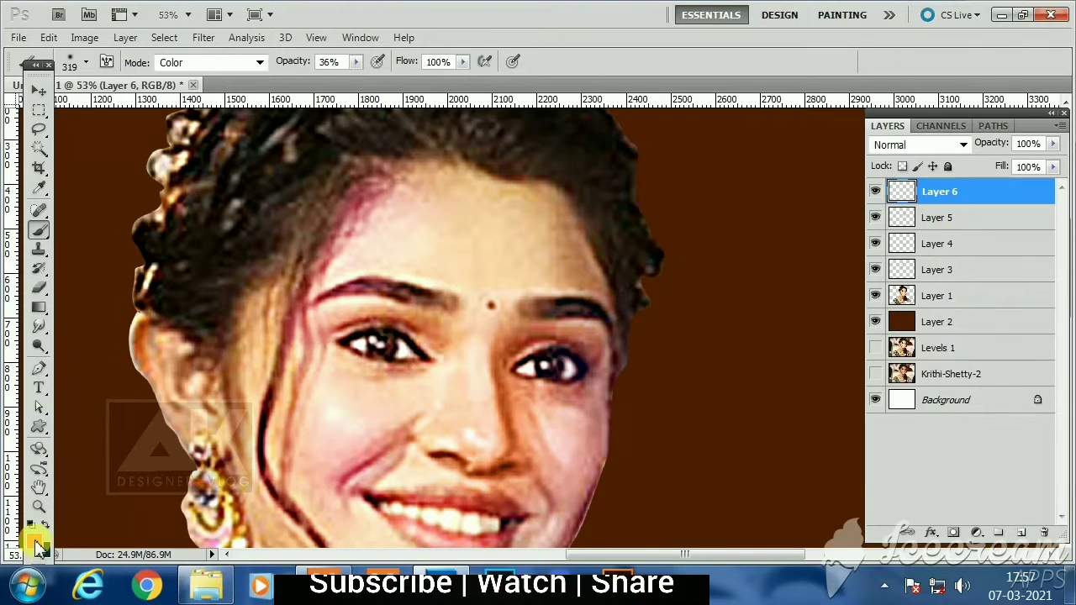
left_click(35, 542)
left_click(859, 504)
key("Return")
key("alt+BackSpace")
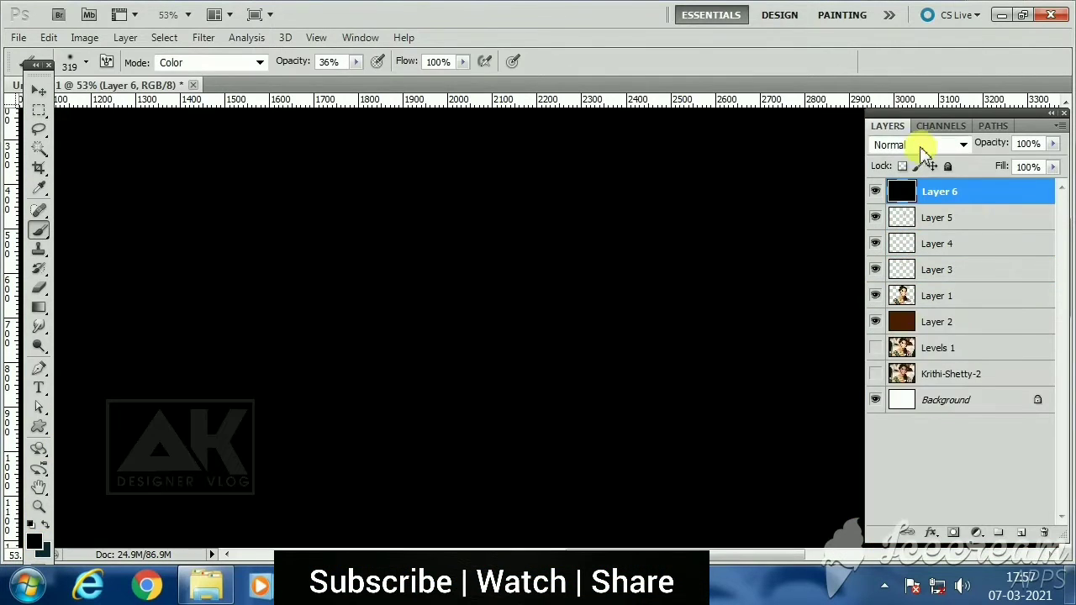
left_click(925, 145)
left_click(894, 188)
Choose the Dodge tool and delete the black Screen-mode layer at the top of the stack
left_click(38, 345)
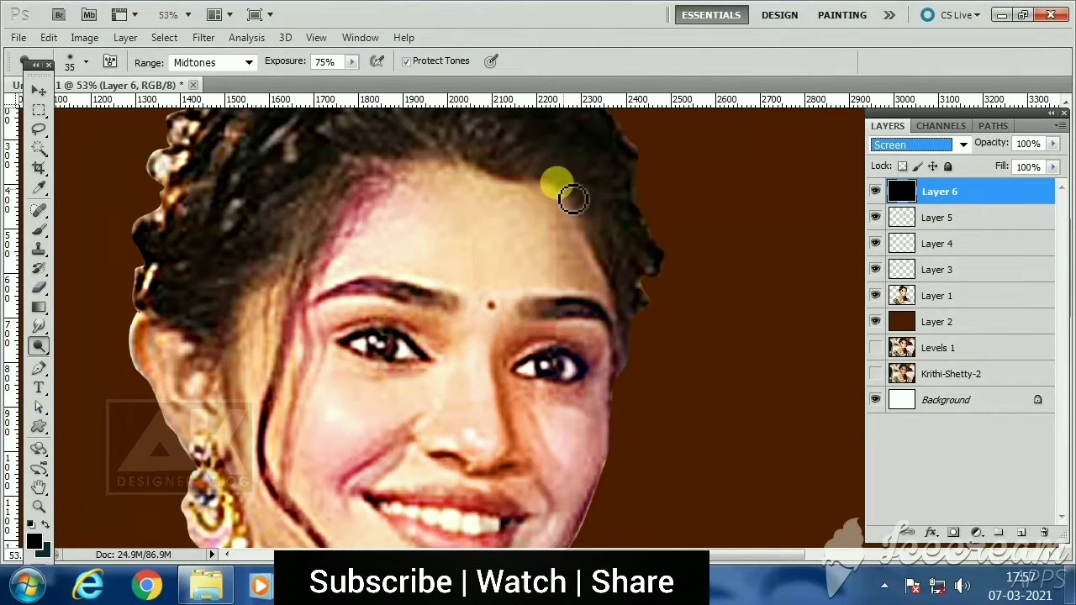
left_click(936, 243)
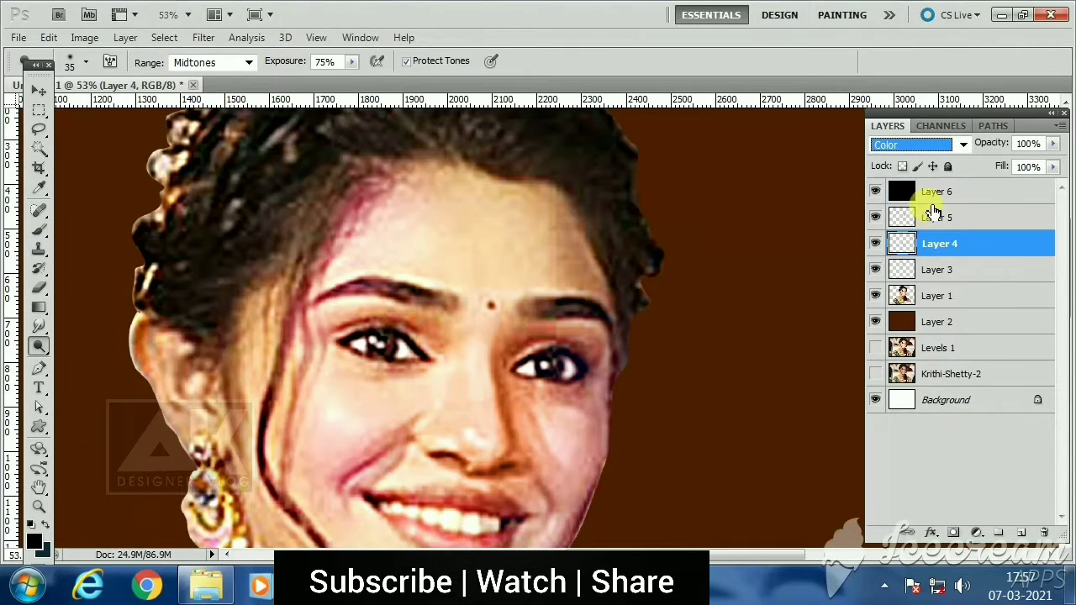
left_click(939, 192)
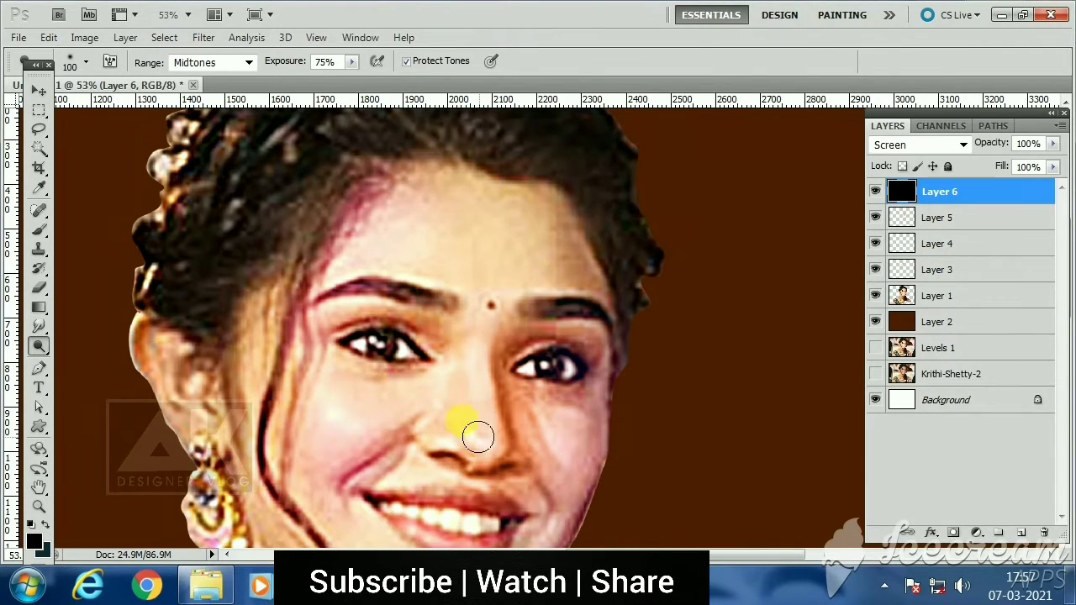
left_click_drag(478, 435, 493, 356)
left_click(875, 192)
left_click(875, 192)
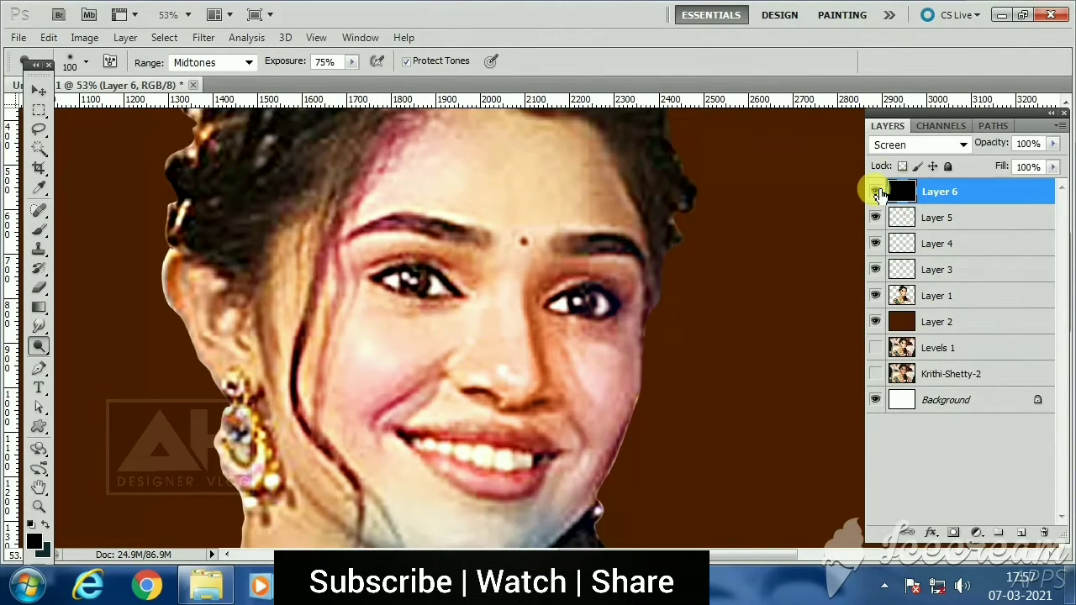
left_click(921, 144)
left_click(892, 10)
left_click_drag(891, 190, 1044, 532)
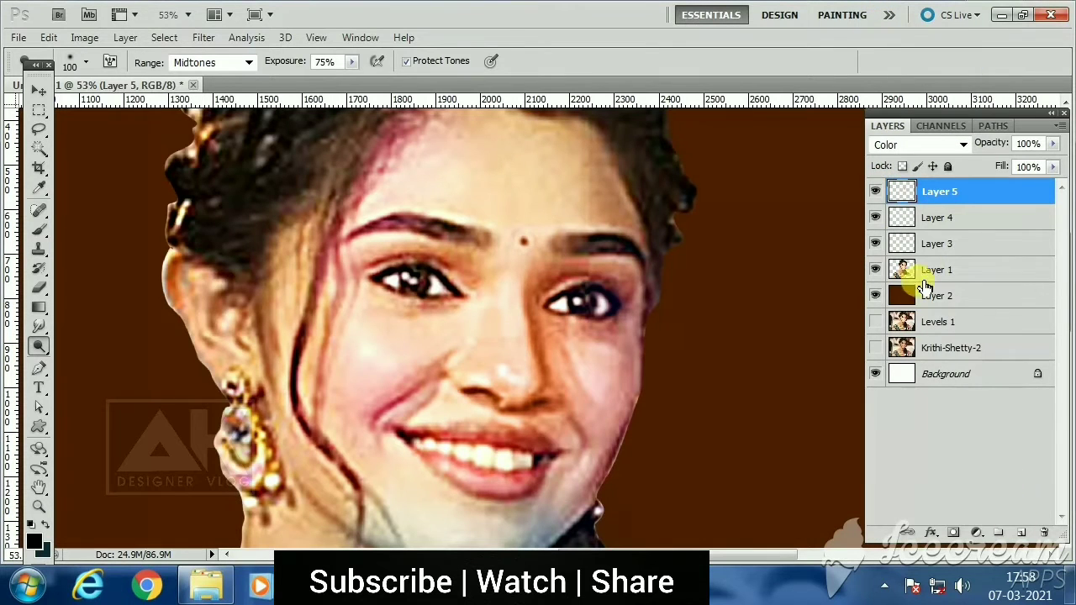
Duplicate Layer 1, hide the original, and set the Dodge tool to Midtones with 61% exposure
left_click(925, 271)
key("ctrl+j")
left_click(351, 61)
left_click_drag(356, 89, 315, 84)
left_click(210, 62)
left_click(220, 72)
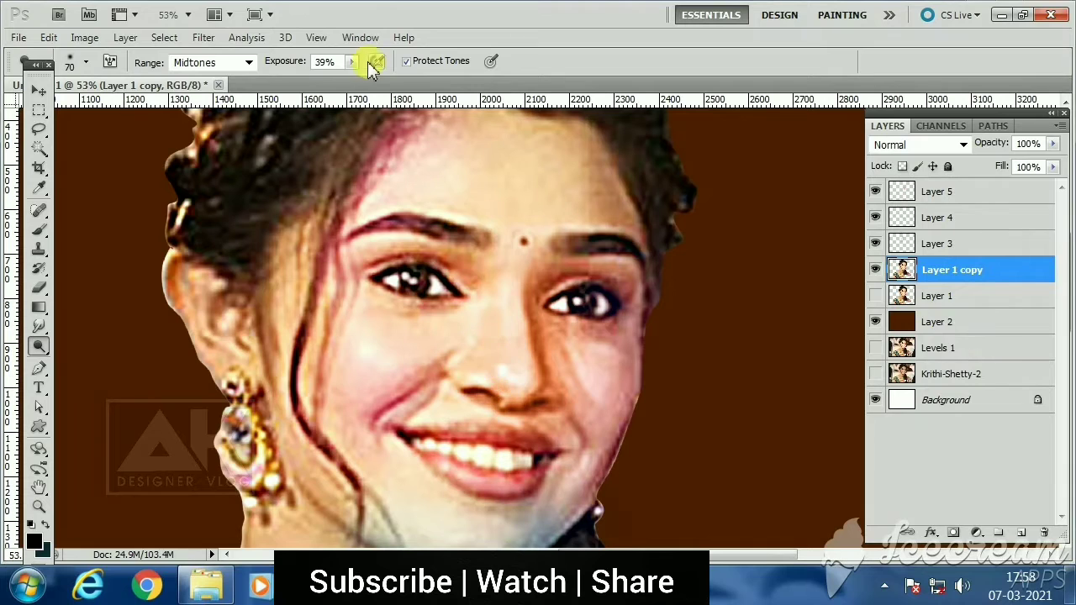
left_click_drag(352, 61, 340, 87)
key("bracketleft")
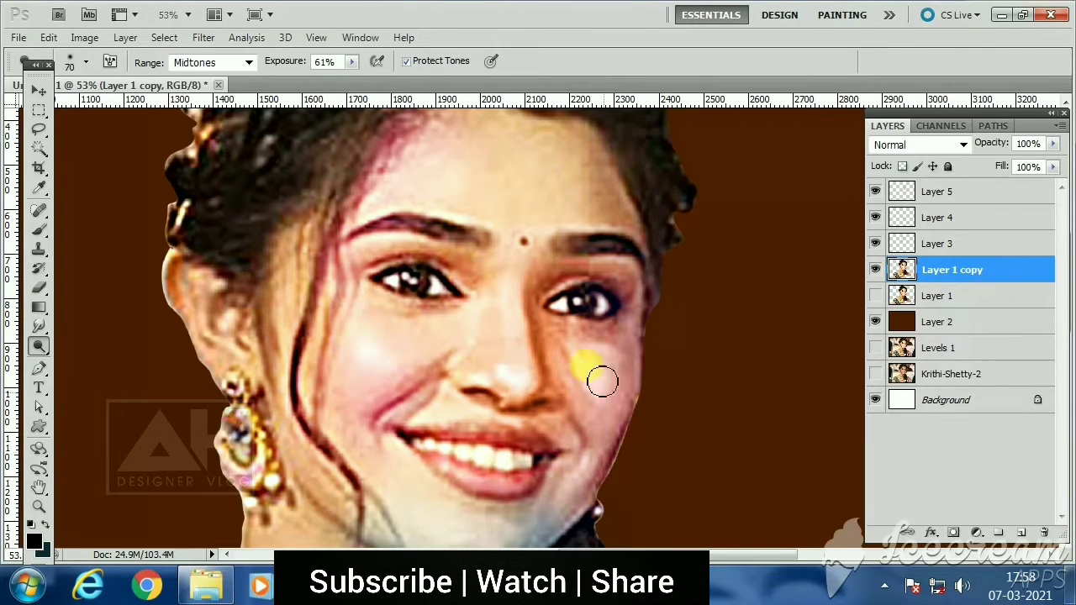
Dodge the skin around the nose and mouth on the duplicated portrait layer with a small 20 px brush
mouse_move(450, 476)
left_mouse_down()
mouse_move(536, 491)
mouse_move(468, 444)
mouse_move(546, 413)
left_mouse_up()
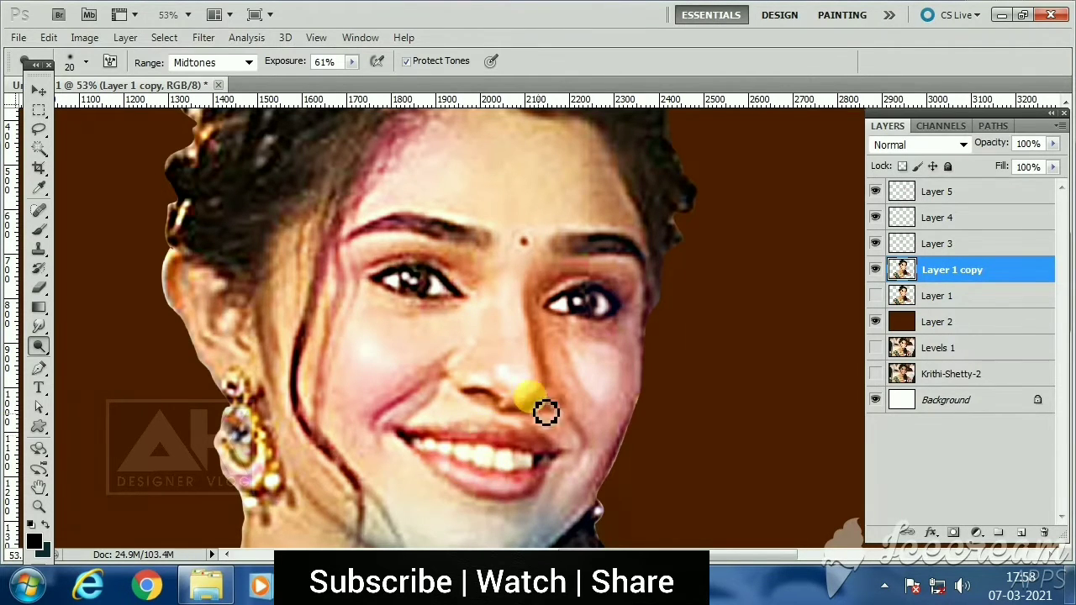
key("bracketleft")
mouse_move(485, 316)
left_mouse_down()
mouse_move(507, 367)
mouse_move(533, 216)
mouse_move(521, 244)
left_mouse_up()
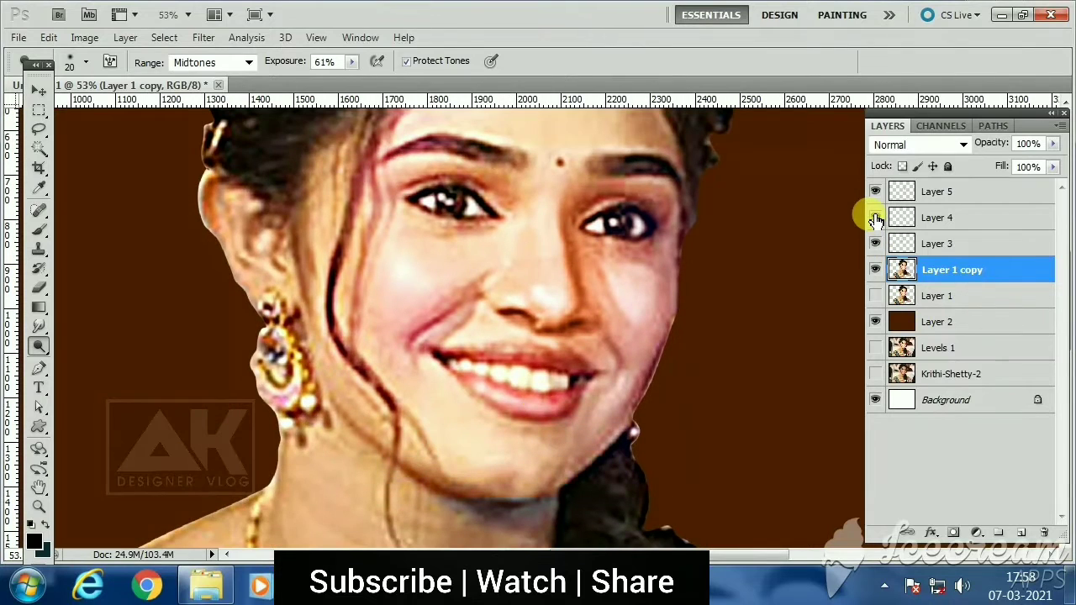
Merge Layer 1 copy with the three tint layers, Layer 3, Layer 4 and Layer 5, into one layer
left_click(903, 217)
key("b")
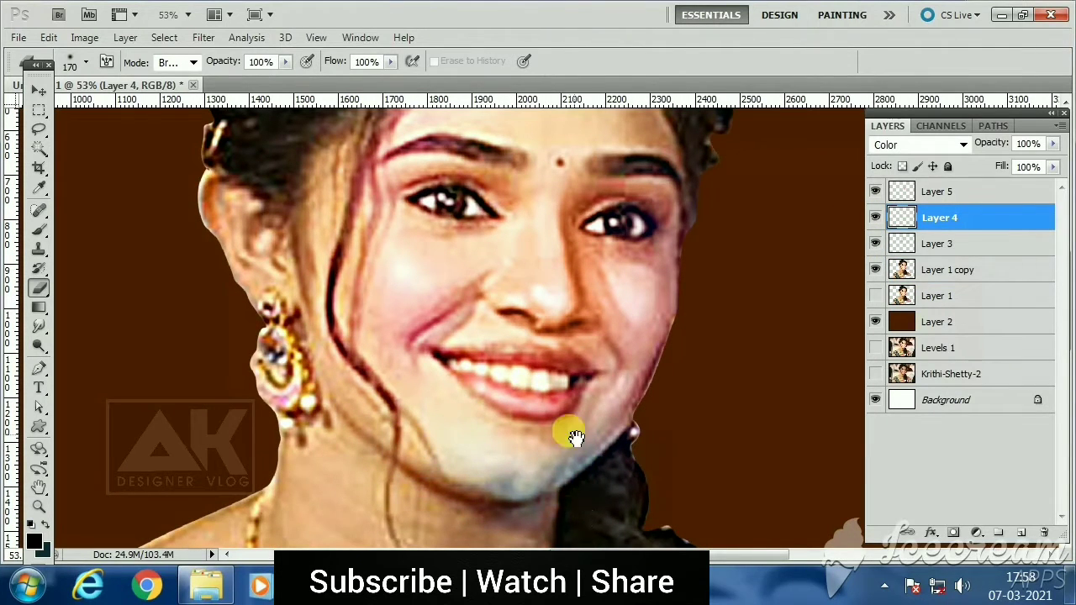
left_click_drag(575, 438, 617, 505)
key("v")
left_click(950, 270)
left_click(950, 193, "shift")
left_click(877, 322)
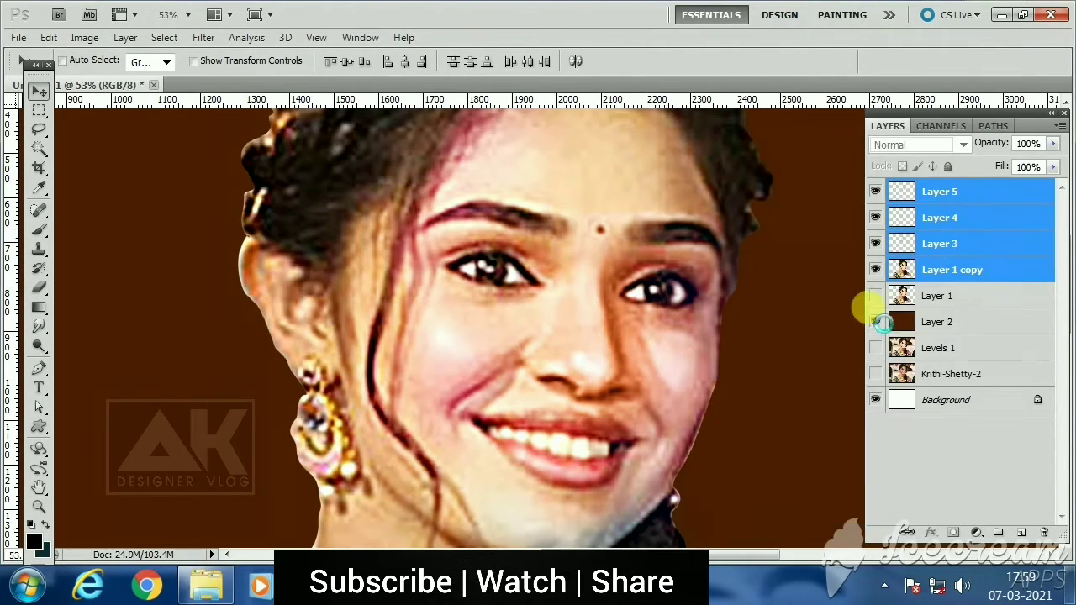
key("ctrl+e")
Compare the merged portrait with the original photo layer, with the dark brown background hidden during the comparison
left_click(875, 244)
left_click(875, 296)
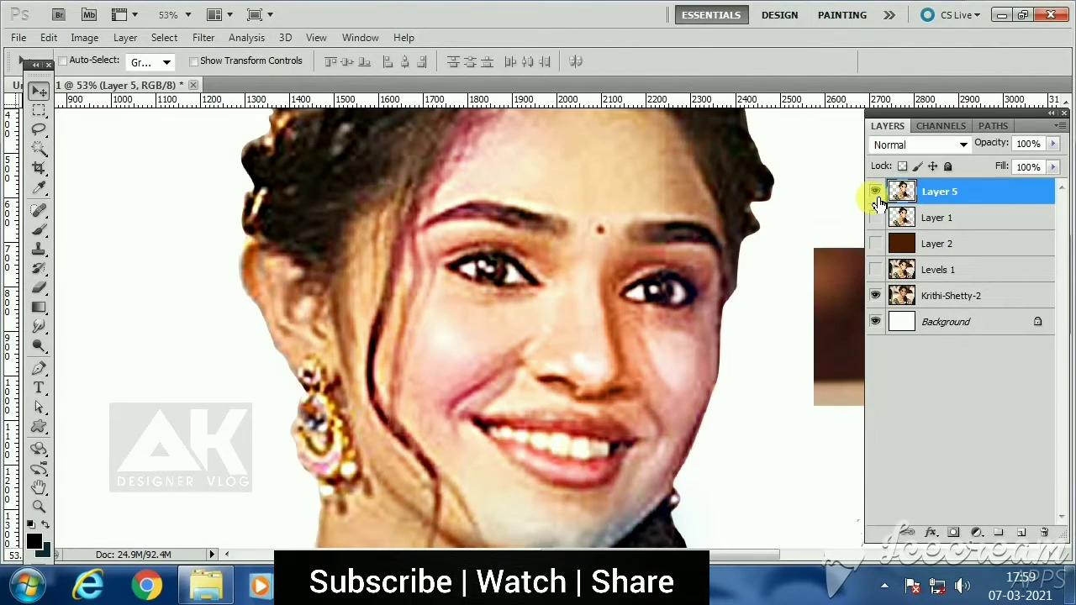
left_click(877, 191)
left_click(877, 193)
left_click(875, 297)
left_click(875, 244)
Blend the magenta tint along the forehead's hairline into the skin with the Smudge tool at 54% strength
scroll(476, 233, "up", 4)
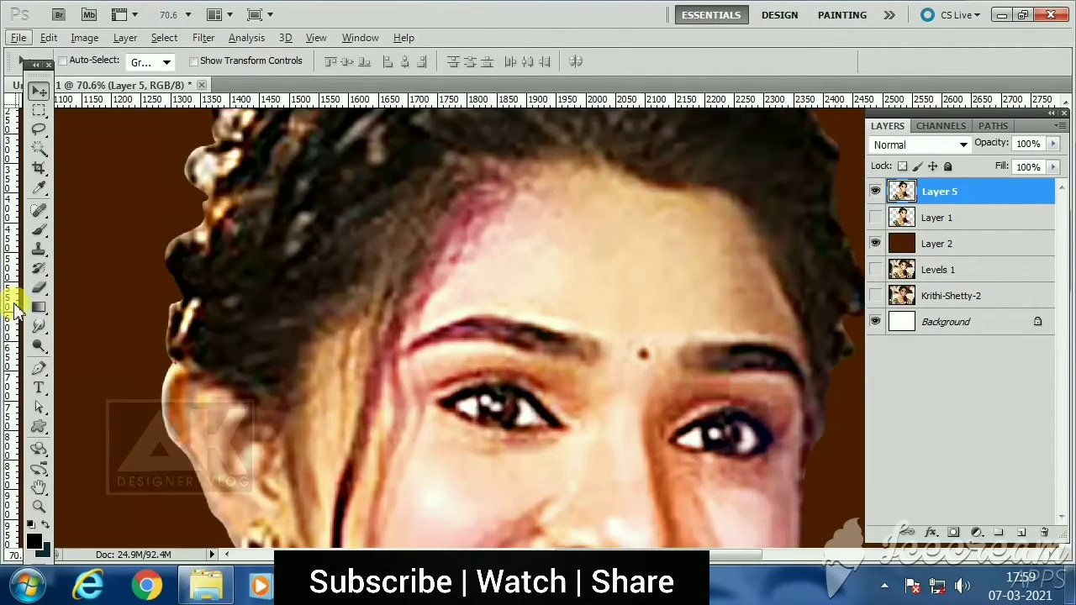
left_click(38, 326)
scroll(453, 220, "up", 1)
scroll(456, 221, "up", 2)
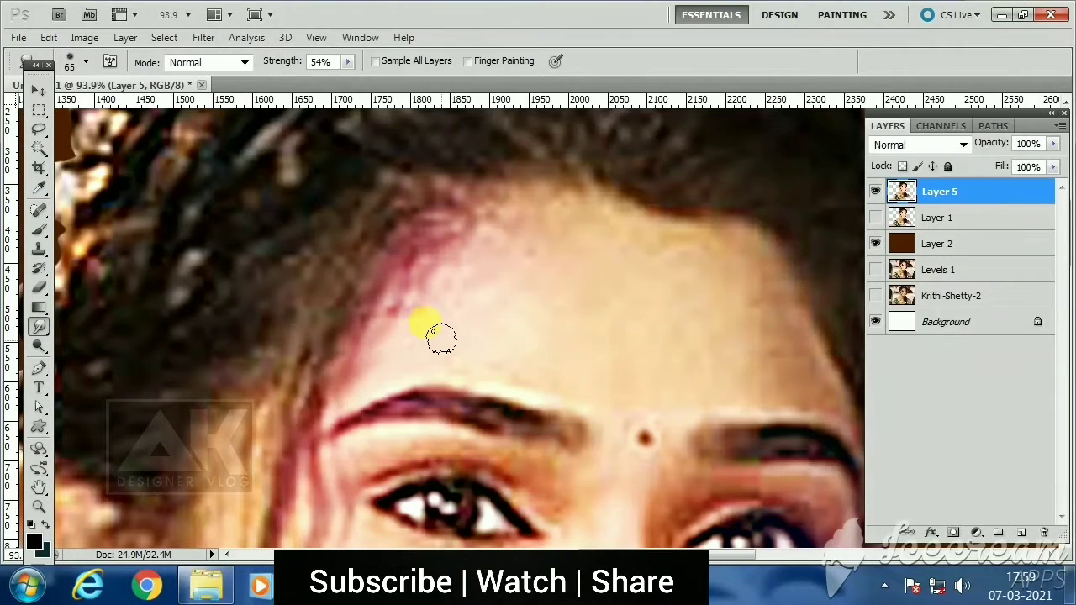
mouse_move(409, 311)
left_mouse_down()
mouse_move(369, 328)
mouse_move(430, 250)
mouse_move(462, 267)
left_mouse_up()
key("bracketleft")
left_click_drag(478, 342, 384, 339)
Smooth the rest of the forehead down to the eyebrows with a 90 px Smudge brush
key("bracketright")
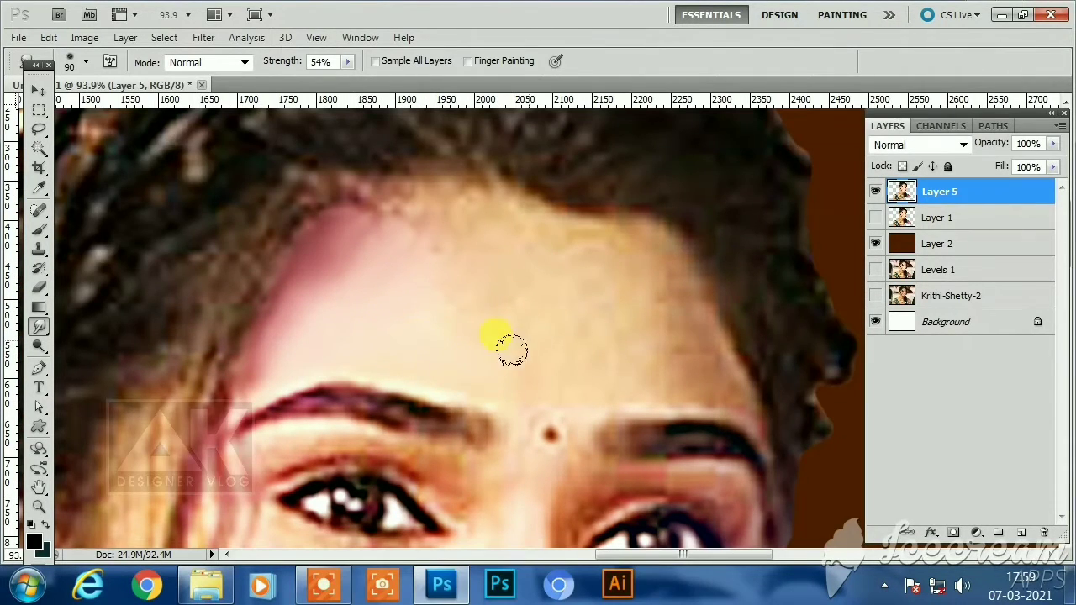
left_click_drag(435, 282, 413, 346)
mouse_move(387, 284)
left_mouse_down()
mouse_move(454, 281)
mouse_move(496, 294)
left_mouse_up()
left_click_drag(491, 368, 367, 310)
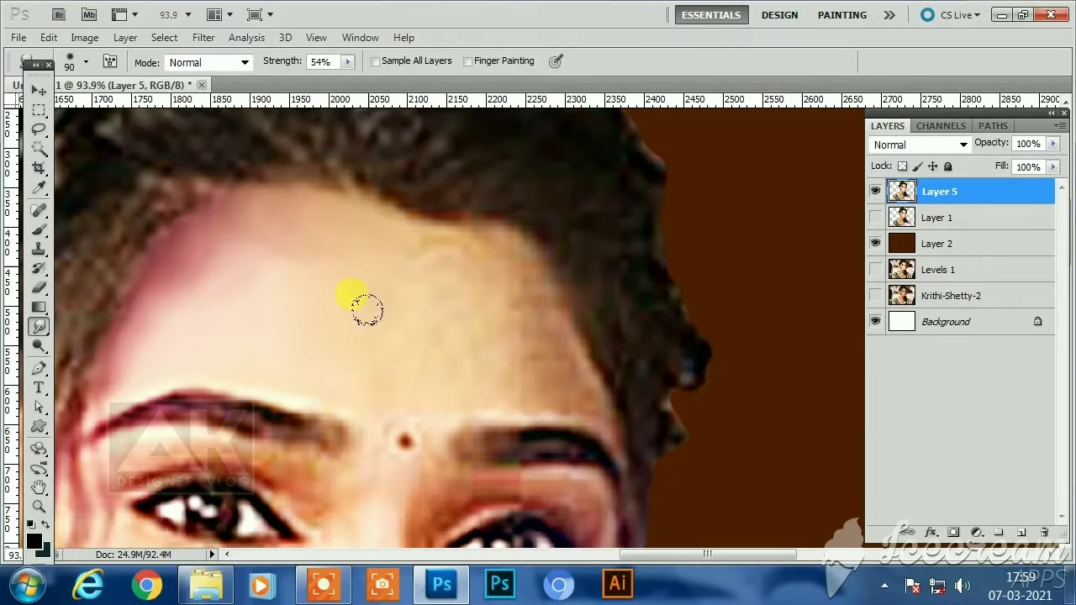
left_click_drag(423, 382, 558, 386)
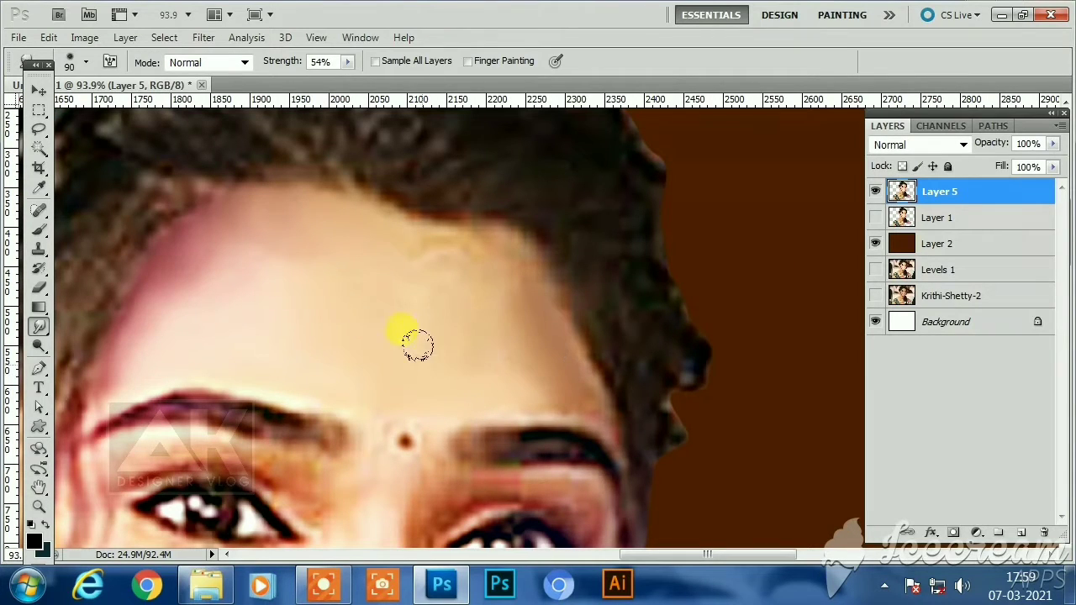
left_click_drag(412, 430, 440, 213)
mouse_move(352, 220)
left_mouse_down()
mouse_move(235, 175)
mouse_move(118, 177)
left_mouse_up()
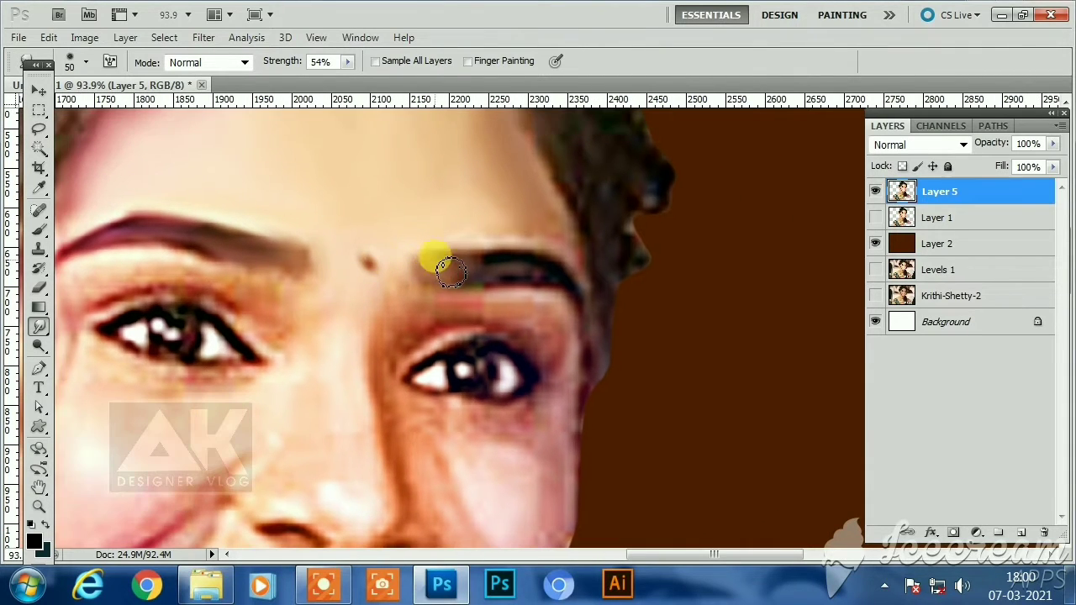
Smooth the eyebrow nearer the brown background with a 50 px Smudge brush, and lower the Smudge strength to 43%
left_click_drag(434, 258, 462, 269)
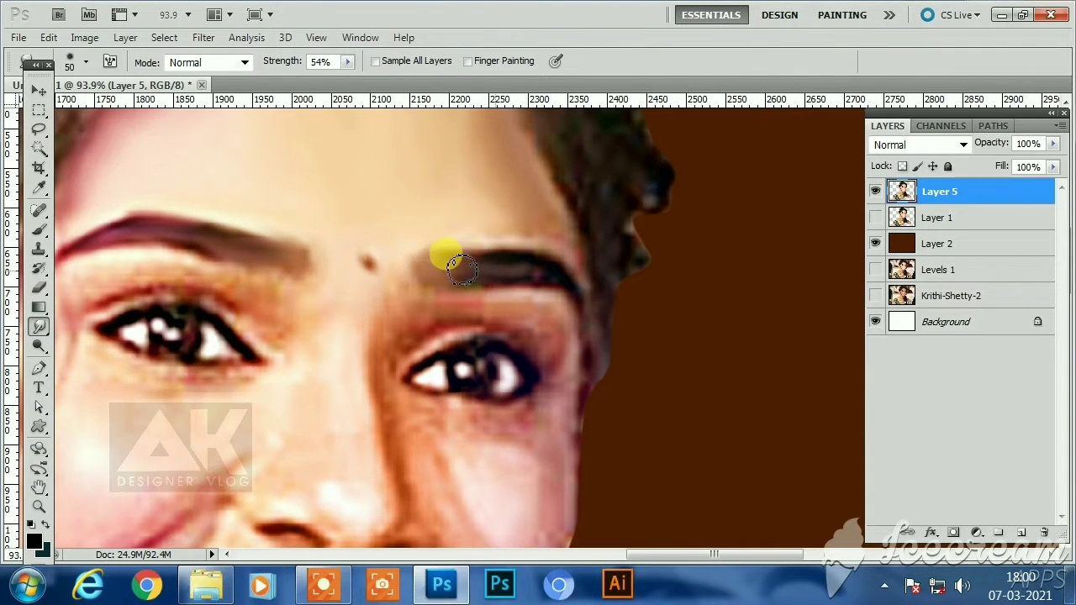
left_click_drag(550, 268, 554, 175)
left_click(347, 62)
left_click_drag(349, 82, 339, 82)
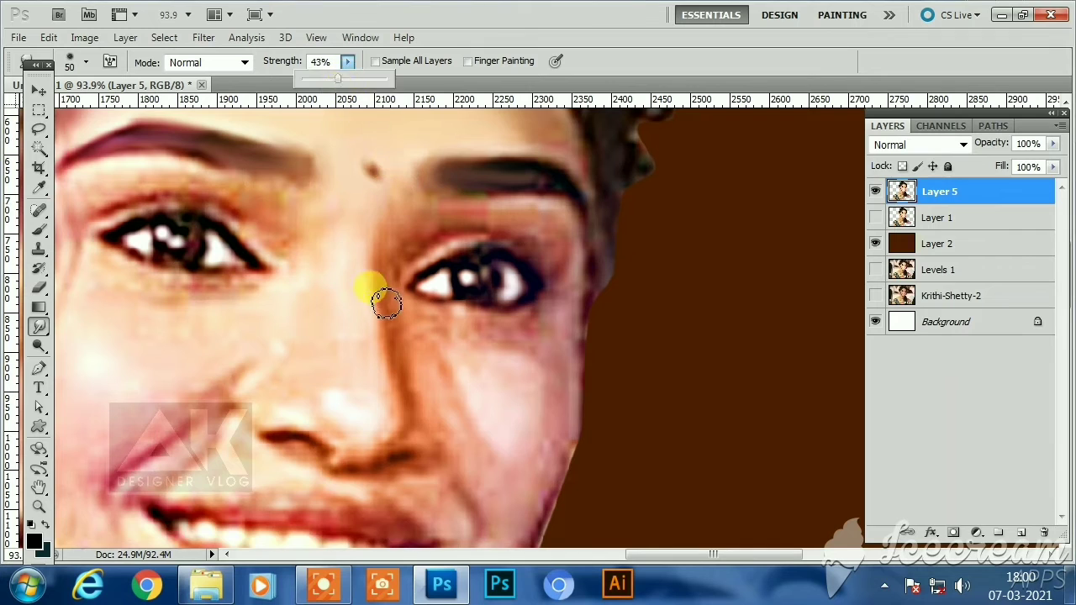
left_click(386, 303)
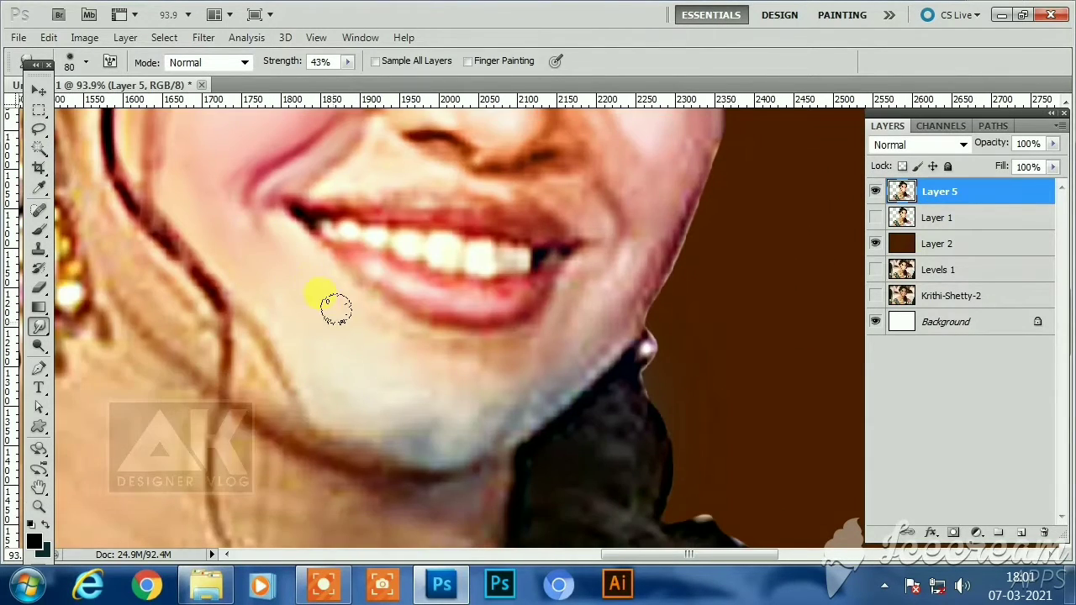
Smooth the chin and jaw below the lips with an 80 px Smudge brush at 43% strength
left_click_drag(353, 356, 296, 291)
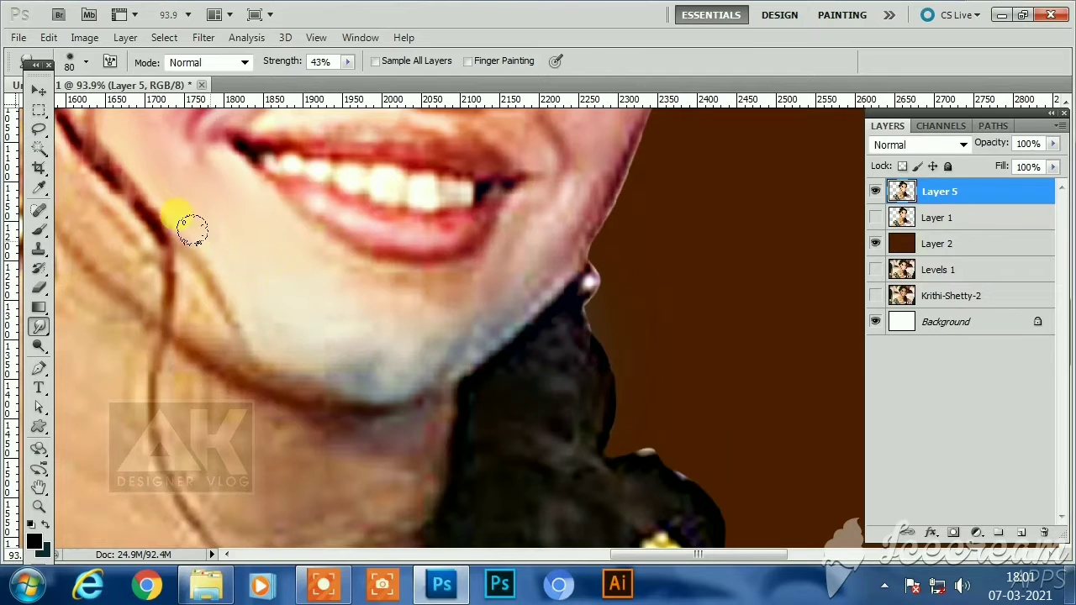
mouse_move(192, 228)
left_mouse_down()
mouse_move(193, 295)
mouse_move(290, 349)
left_mouse_up()
left_click_drag(370, 362, 320, 295)
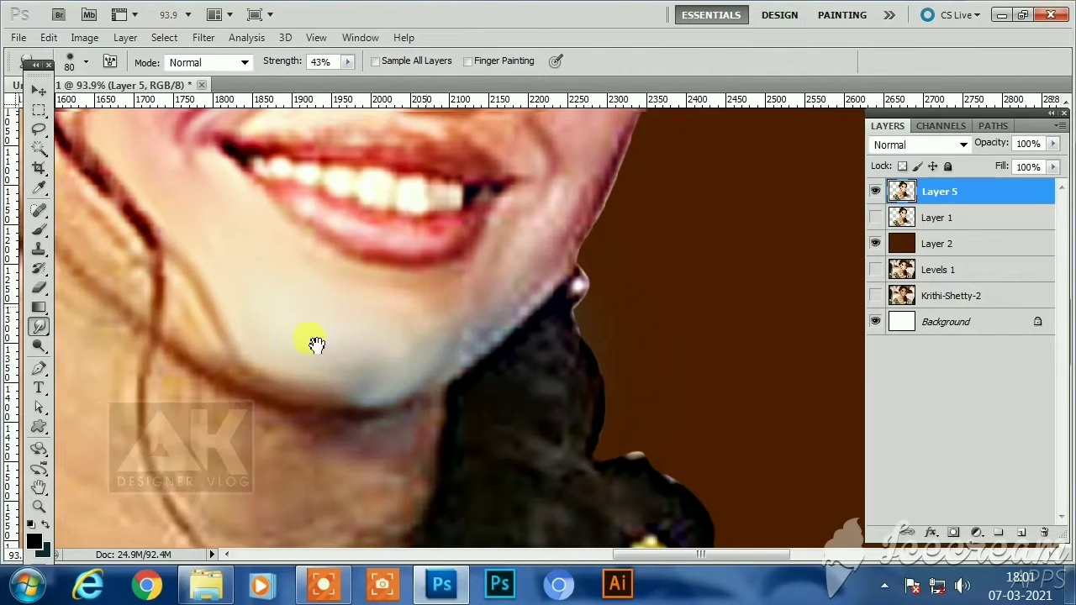
mouse_move(320, 345)
left_mouse_down()
mouse_move(334, 353)
mouse_move(406, 309)
left_mouse_up()
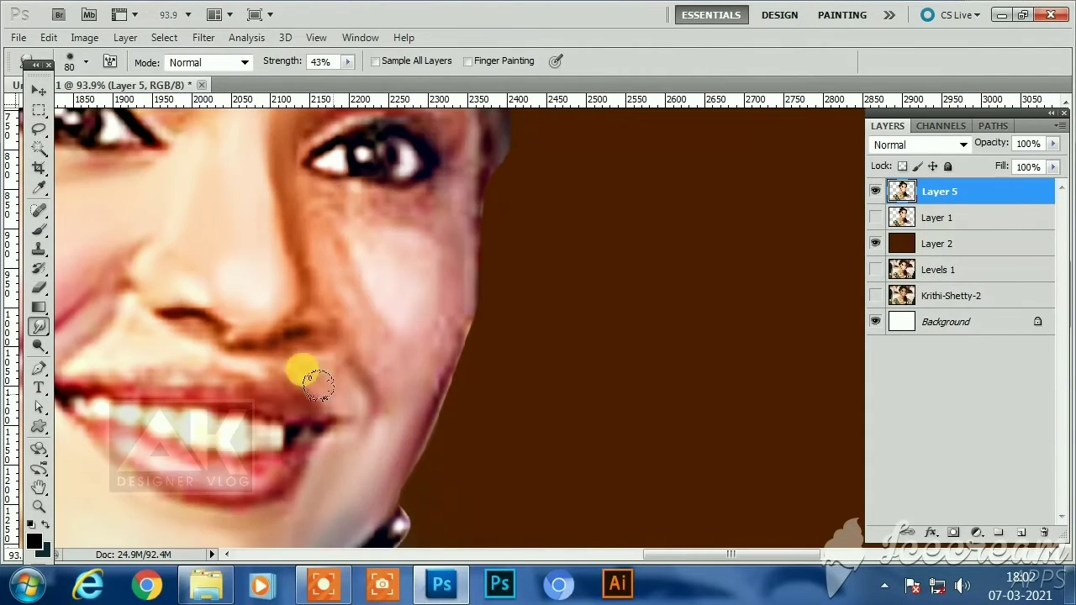
Reduce the Smudge brush size and smooth the skin between the nose, upper lip and adjoining cheek
key("bracketleft")
key("bracketleft")
key("bracketleft")
key("bracketleft")
mouse_move(277, 352)
left_mouse_down()
mouse_move(357, 405)
mouse_move(372, 374)
mouse_move(406, 403)
mouse_move(447, 383)
mouse_move(408, 370)
left_mouse_up()
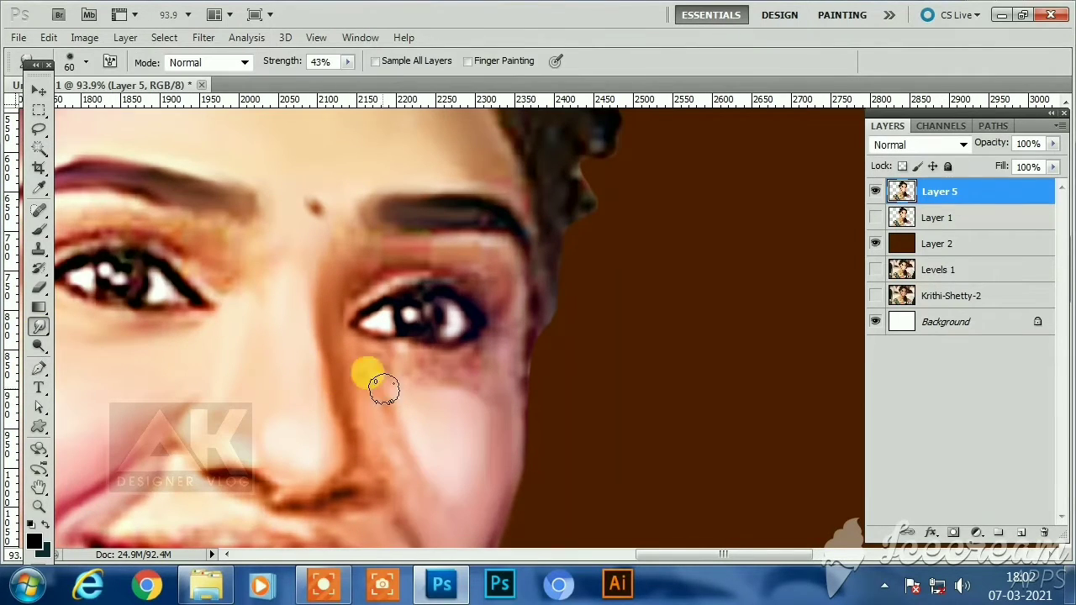
left_click(336, 575)
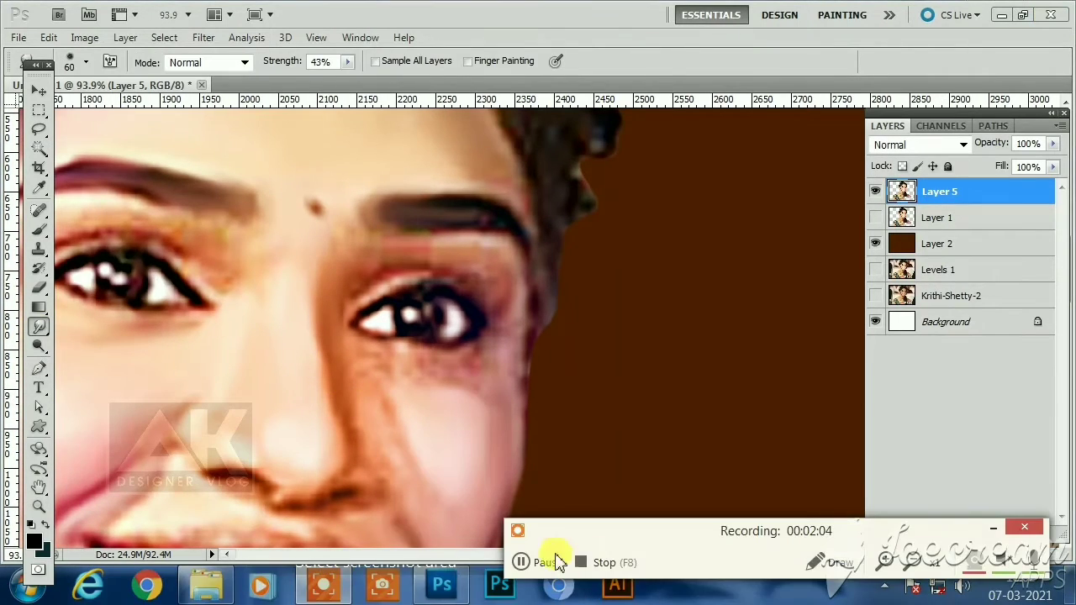
left_click(993, 528)
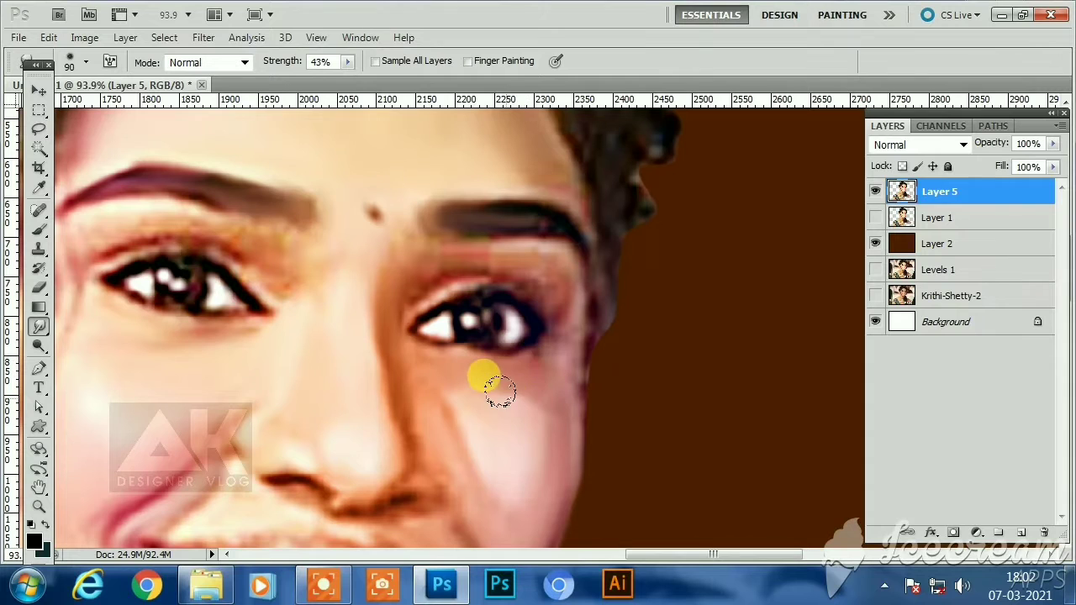
Smooth the skin under the eyes, on the cheeks and beside the nose with the Smudge tool at 43% strength
left_click_drag(524, 439, 530, 295)
scroll(526, 334, "down", 4)
left_click_drag(274, 281, 317, 381)
scroll(317, 381, "up", 1)
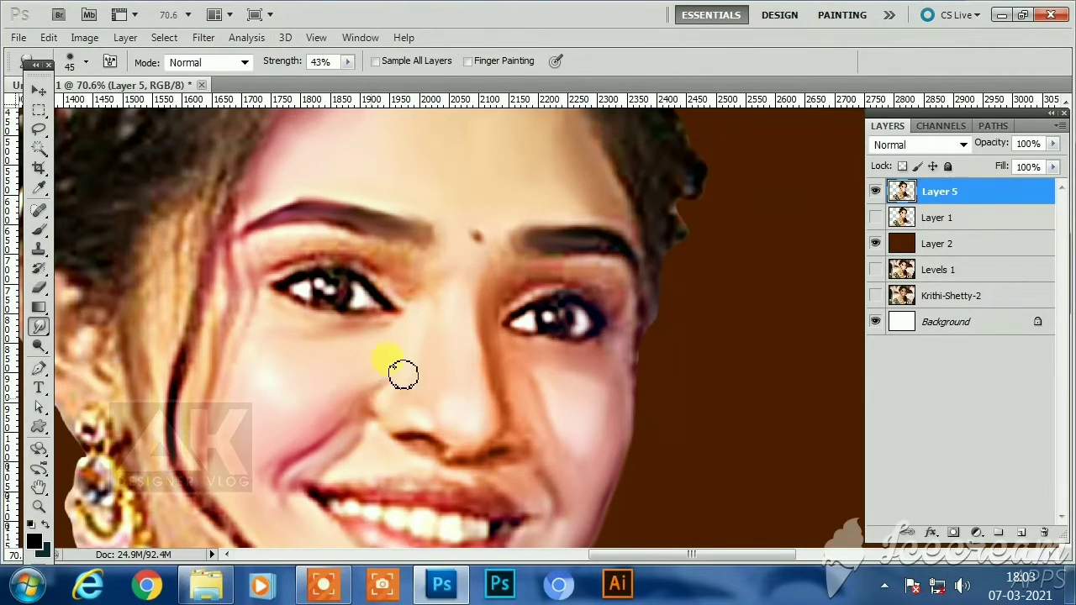
key("bracketleft")
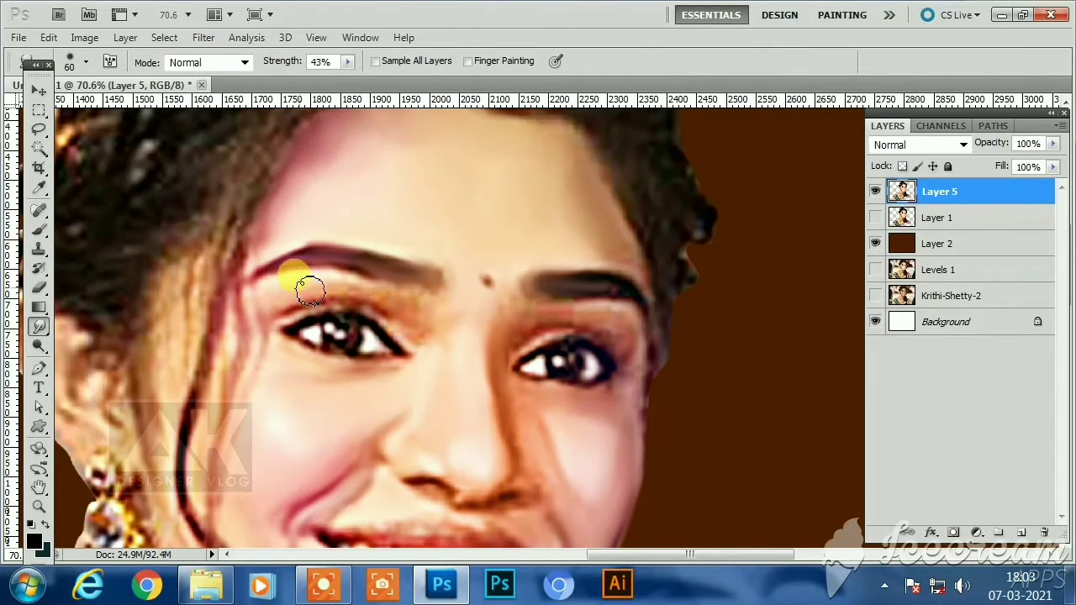
Smooth the loose hair strand and the skin between the earring and the cheek with 70 to 90 px Smudge brushes
scroll(498, 381, "down", 3)
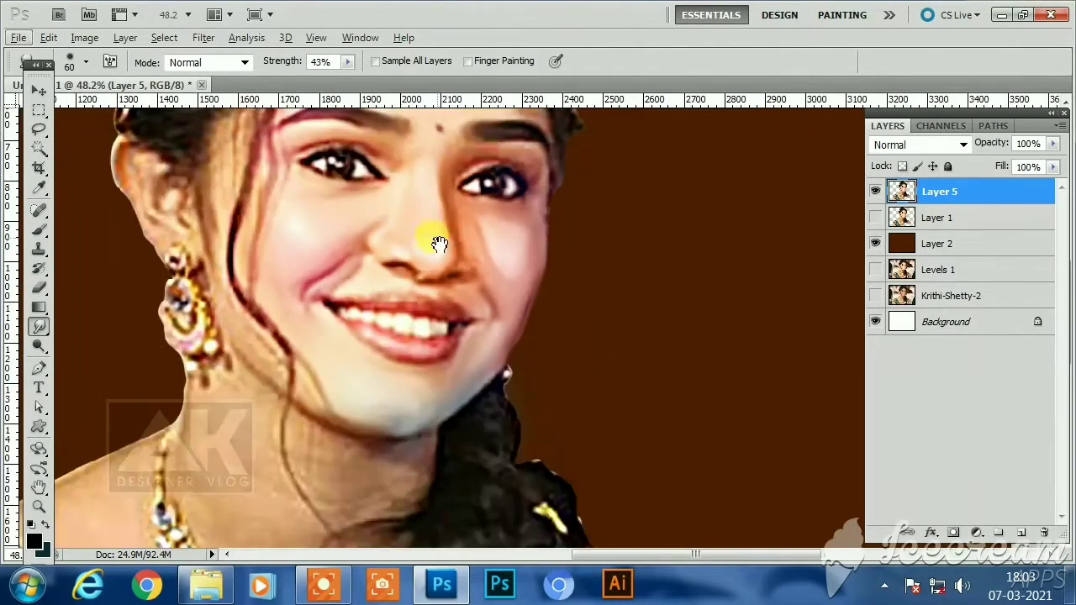
scroll(457, 365, "up", 3)
left_click_drag(367, 321, 359, 187)
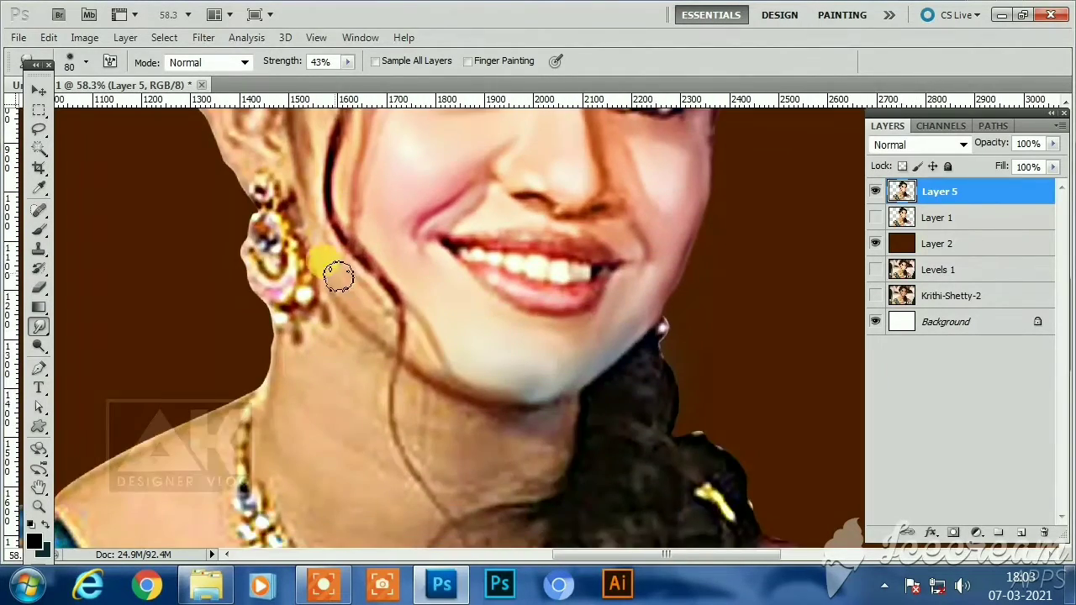
key("bracketright")
left_click_drag(384, 282, 383, 358)
left_click_drag(364, 306, 377, 403)
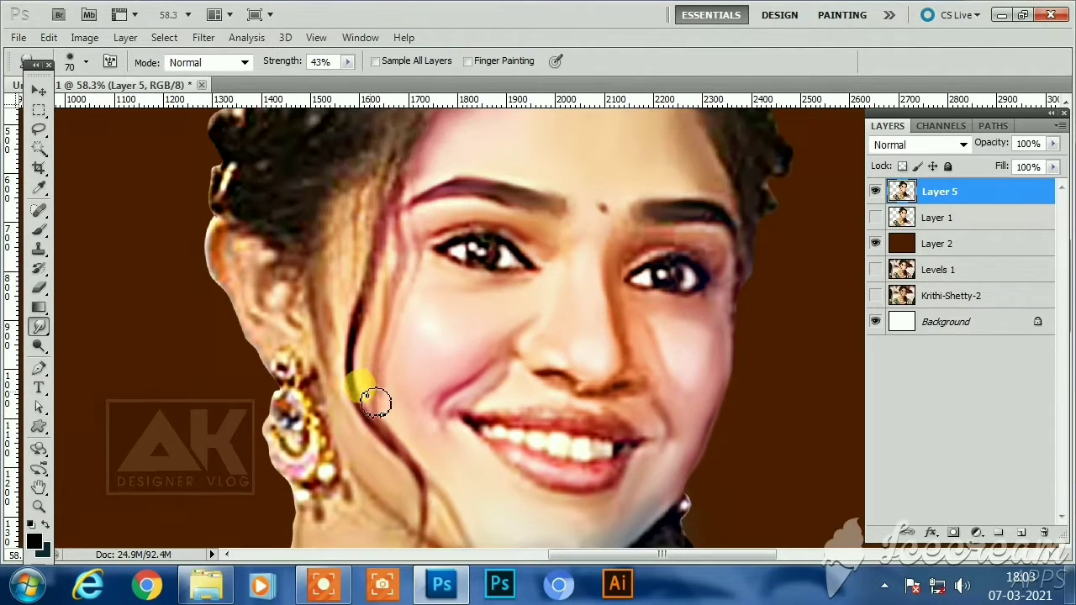
left_click_drag(356, 284, 384, 260)
left_click_drag(404, 351, 328, 233)
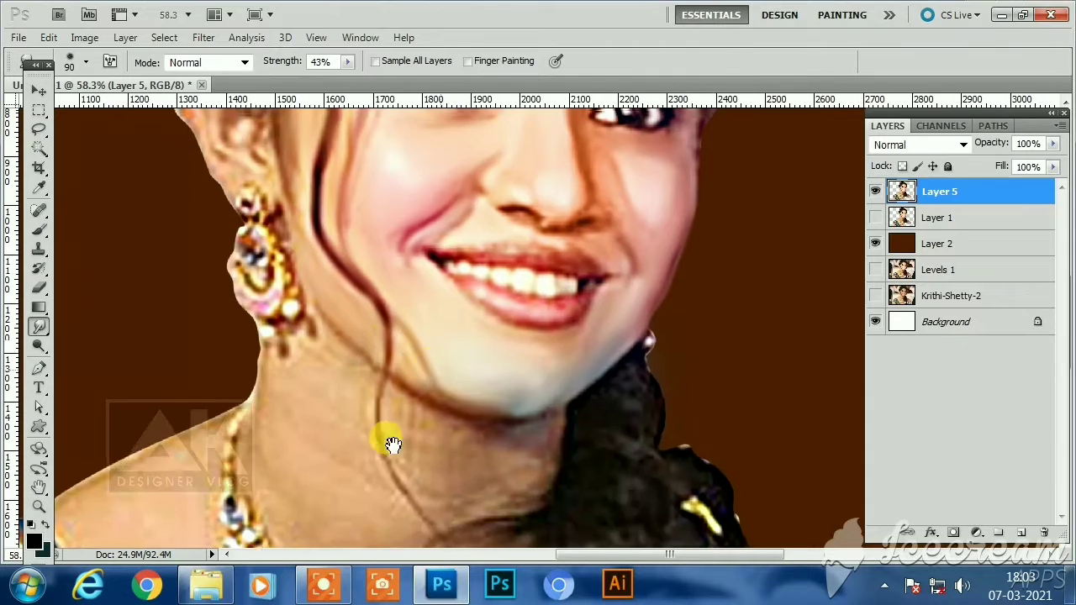
Select the upper and lower lips with the Lasso tool at 0 px feather, leaving out the teeth
scroll(377, 397, "up", 4)
left_click(39, 132)
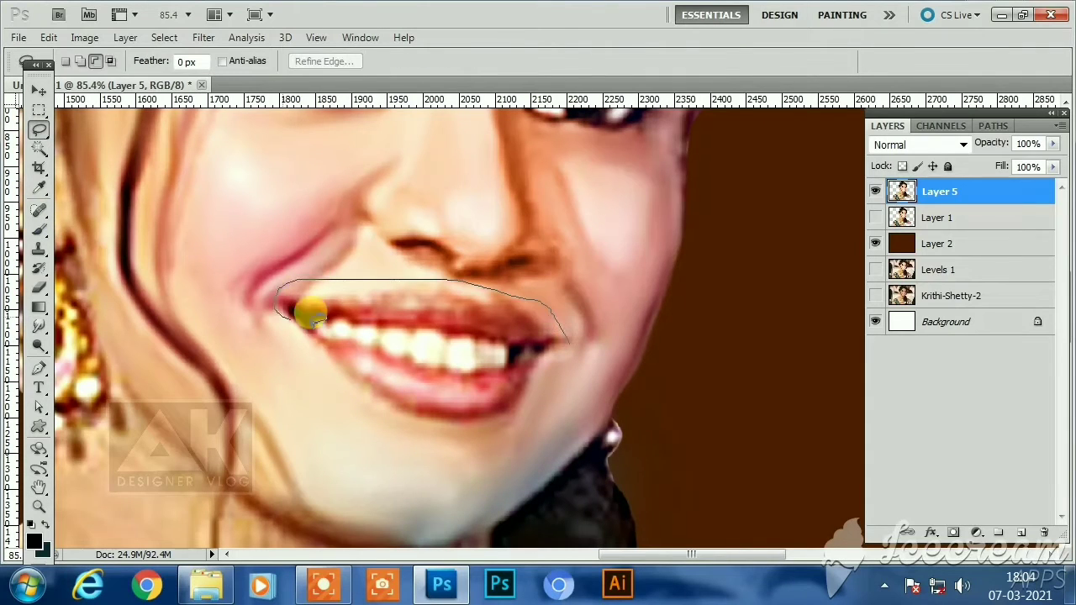
left_click_drag(310, 315, 538, 340)
left_click_drag(445, 431, 545, 362)
left_click_drag(318, 336, 312, 324)
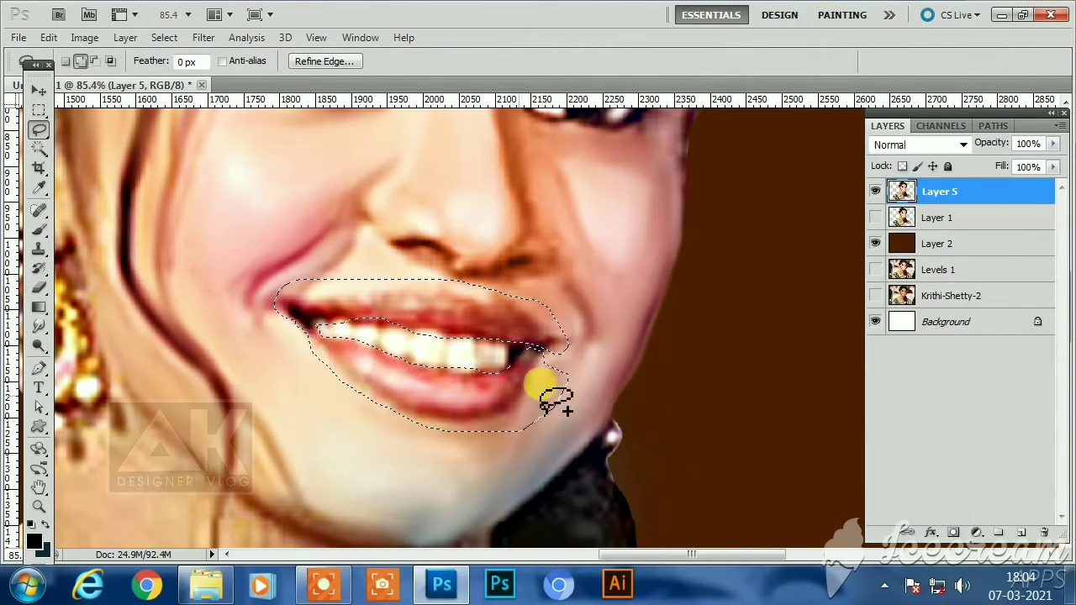
Refine the lip selection around the corner of the mouth and along the teeth, and feather it
mouse_move(535, 343)
left_mouse_down()
mouse_move(552, 353)
mouse_move(542, 360)
left_mouse_up()
left_click_drag(389, 328, 422, 333)
mouse_move(528, 357)
left_mouse_down()
mouse_move(477, 366)
mouse_move(520, 363)
left_mouse_up()
key("shift+F6")
key("Return")
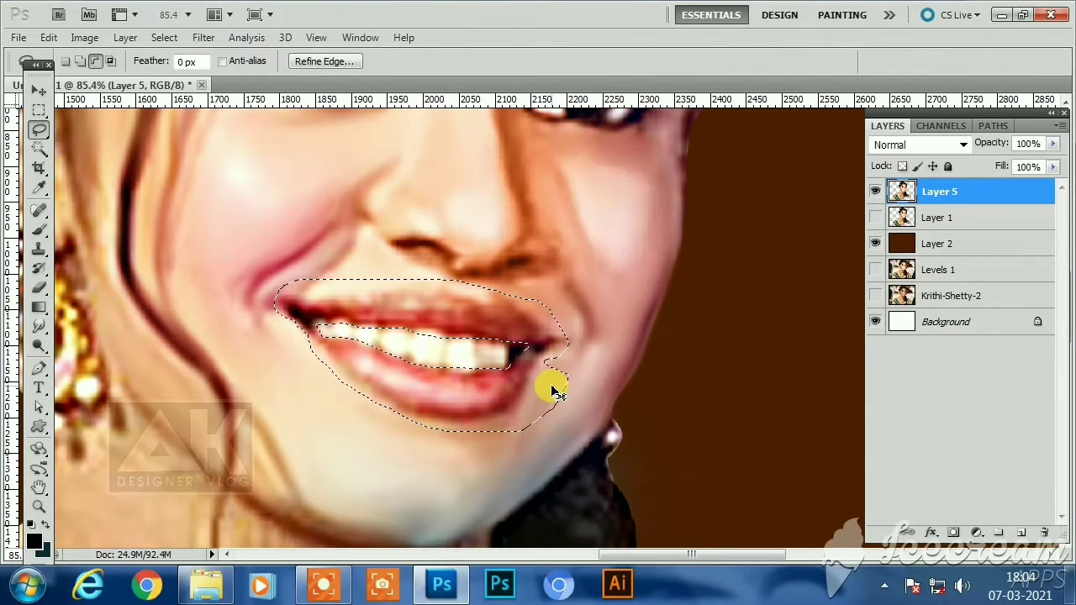
Copy the selected lips to a new layer and redden them with Color Balance at +58 red and -14 magenta
key("ctrl+j")
key("ctrl+b")
left_click_drag(796, 261, 843, 271)
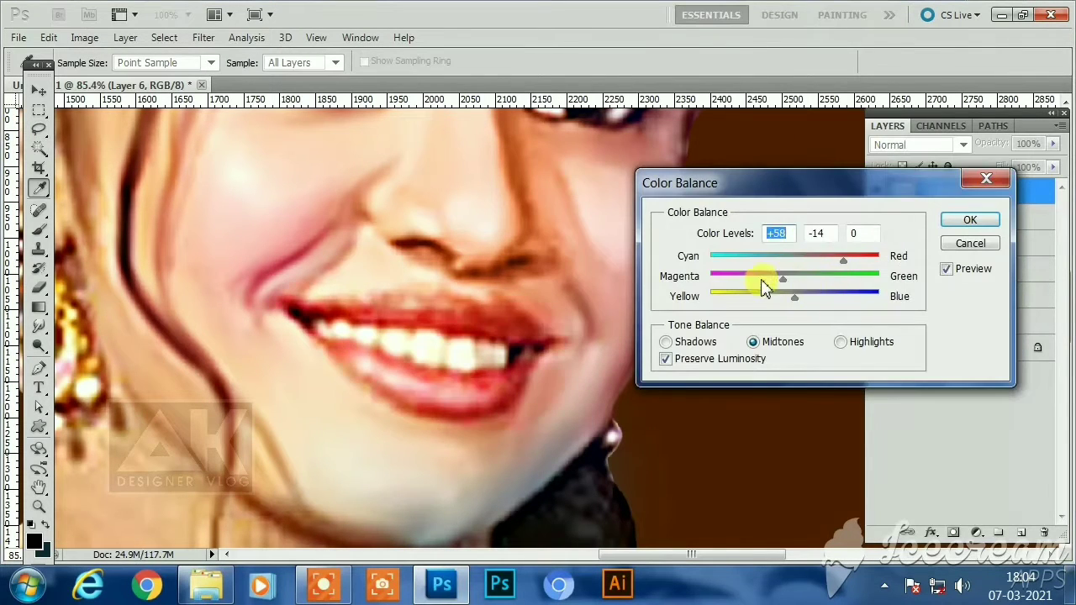
left_click(970, 221)
Darken the copied lips with Levels, setting the midtone input to 0.76
key("ctrl+l")
left_click_drag(169, 293, 181, 294)
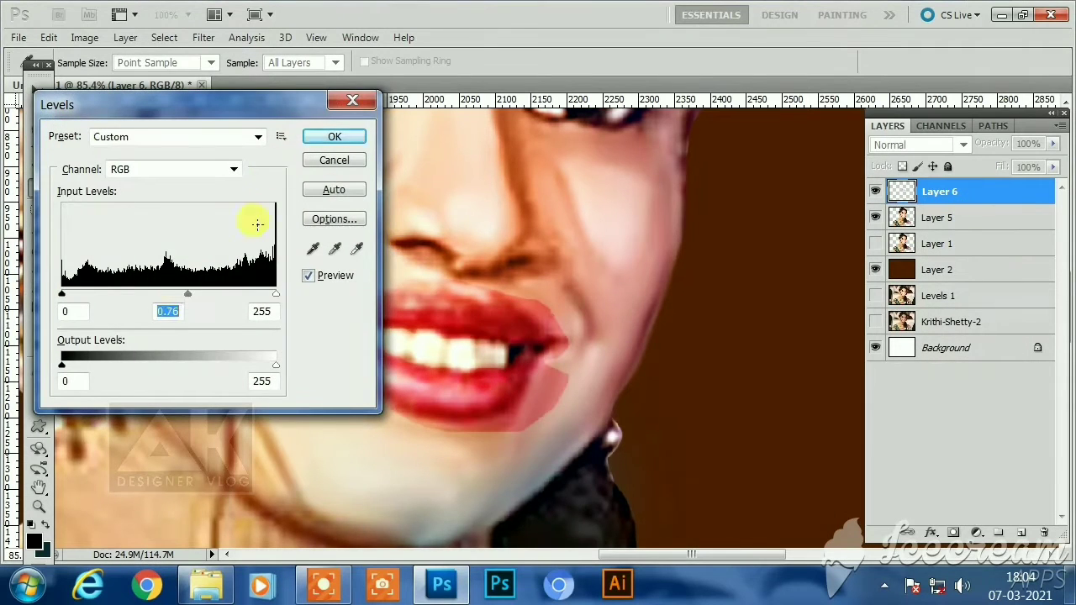
key("Return")
Erase the red tint spilling outside the lips and onto the teeth with 50 and 30 px Eraser brushes
key("b")
key("bracketleft")
mouse_move(278, 327)
left_mouse_down()
mouse_move(375, 320)
mouse_move(532, 351)
mouse_move(540, 337)
mouse_move(545, 438)
mouse_move(567, 394)
mouse_move(549, 460)
mouse_move(327, 408)
left_mouse_up()
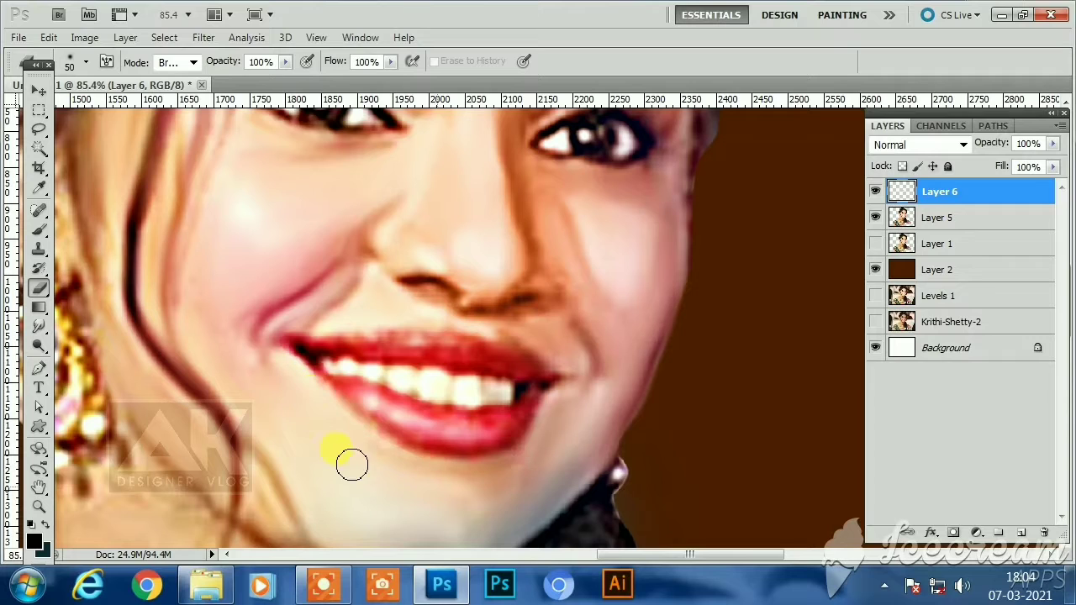
left_click_drag(282, 338, 468, 326)
left_click_drag(335, 372, 512, 392)
key("bracketleft")
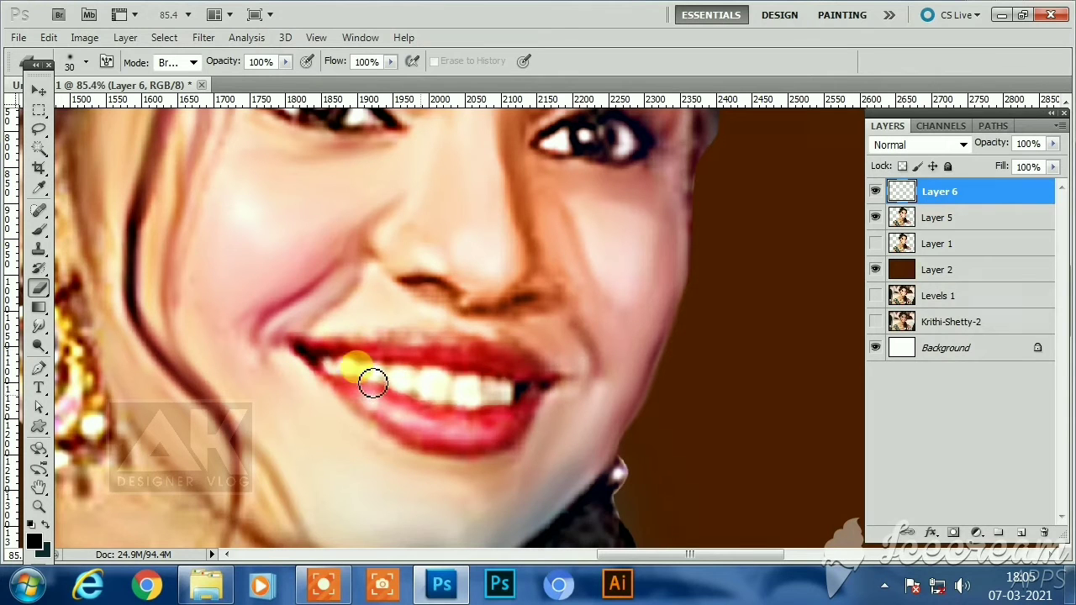
Set the Smudge strength to 24% and smooth the lower and upper lips with a 45 to 40 px brush
key("r")
scroll(433, 406, "up", 2)
left_click_drag(425, 401, 375, 364)
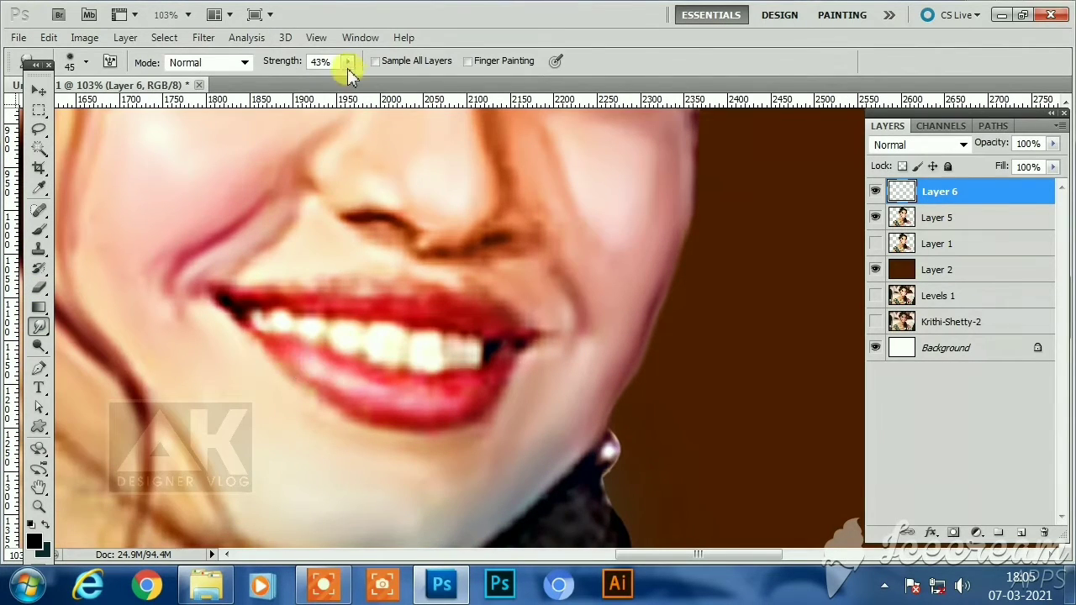
left_click_drag(348, 67, 332, 76)
mouse_move(322, 373)
left_mouse_down()
mouse_move(479, 409)
mouse_move(523, 433)
left_mouse_up()
key("bracketleft")
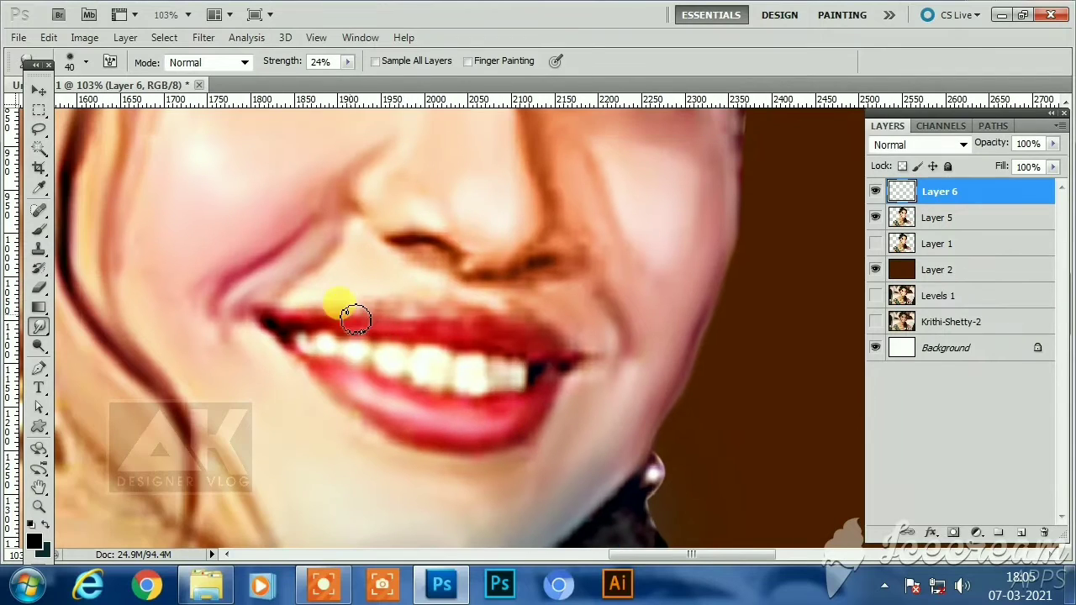
Smudge the skin between the nose and the upper lip on Layer 5
key("alt+bracketleft")
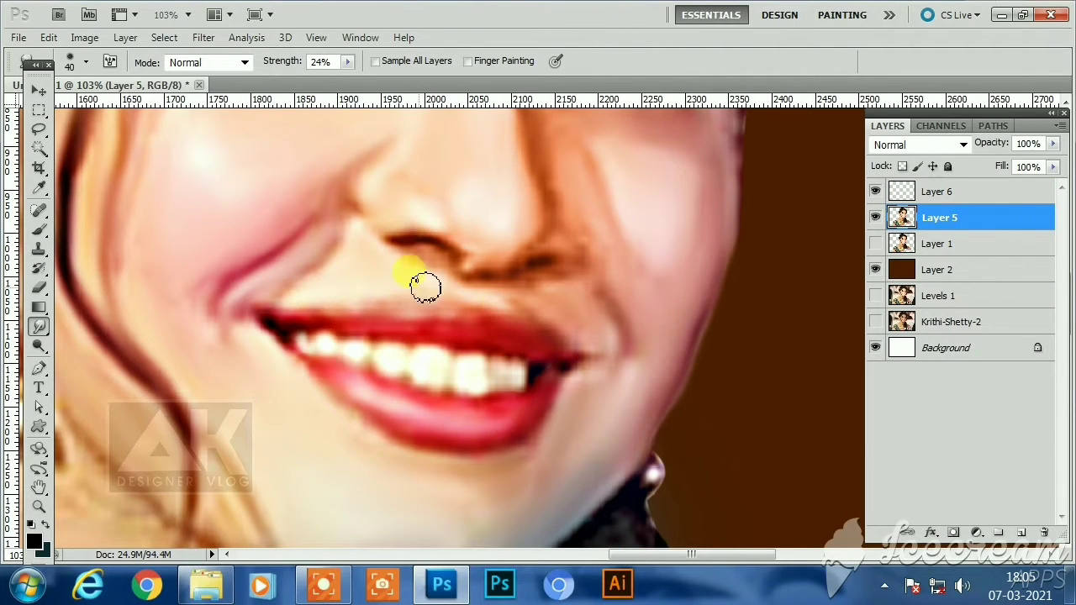
left_click_drag(477, 279, 568, 263)
scroll(589, 353, "up", 4)
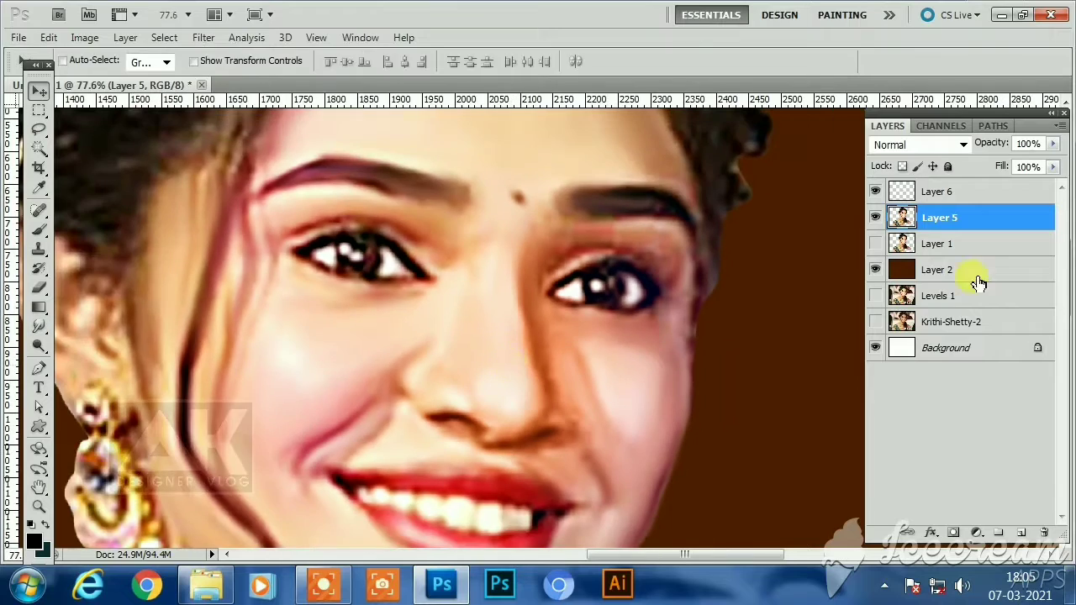
left_click(203, 37)
left_click(208, 37)
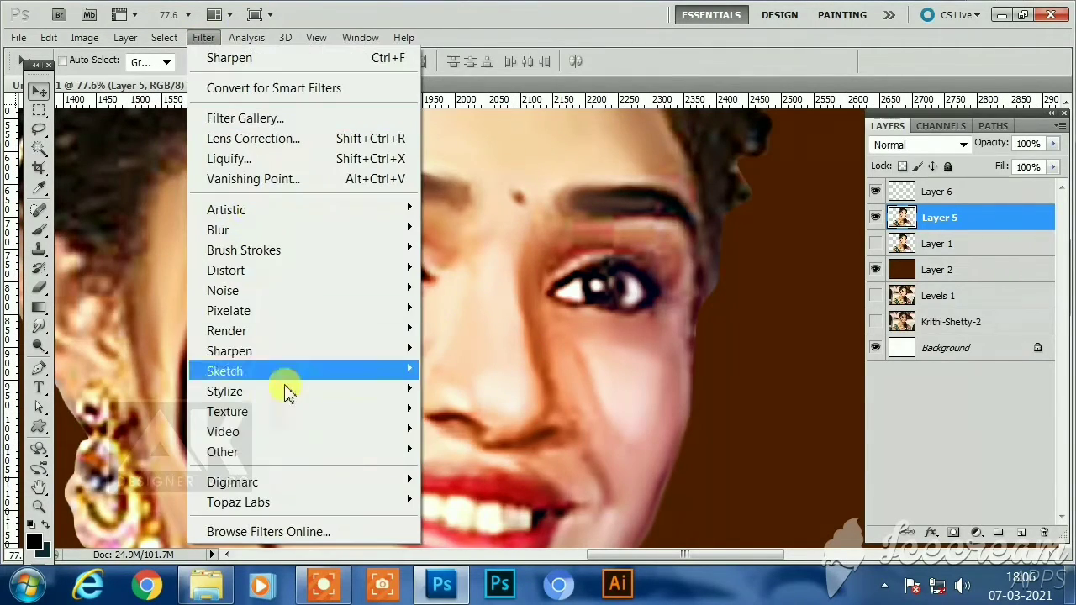
mouse_move(244, 350)
left_click(465, 434)
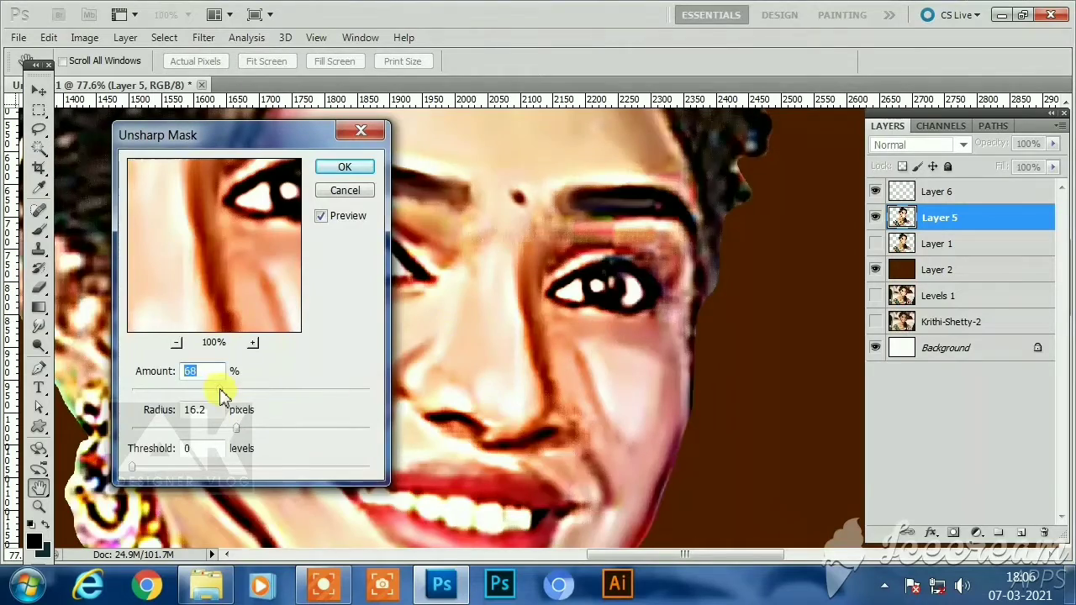
left_click_drag(223, 395, 190, 396)
left_click(235, 427)
left_click(338, 192)
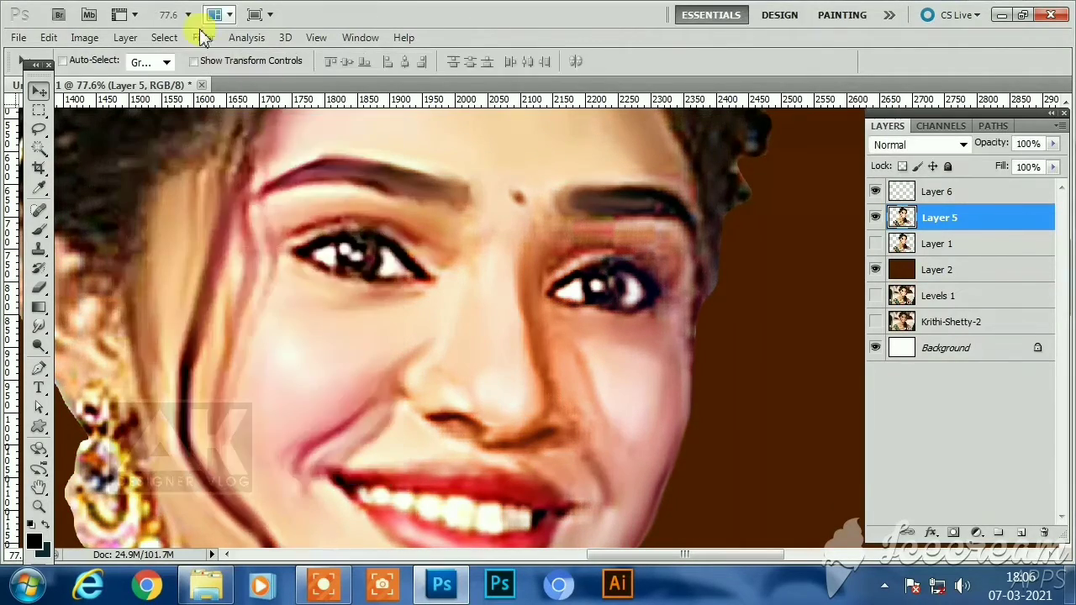
left_click(204, 38)
mouse_move(369, 353)
left_click(468, 410)
left_click_drag(439, 345, 525, 378)
scroll(525, 379, "up", 2)
left_click(204, 38)
left_click(483, 271)
Duplicate Layer 5 and add a light amount of Uniform noise to the copy
key("ctrl+j")
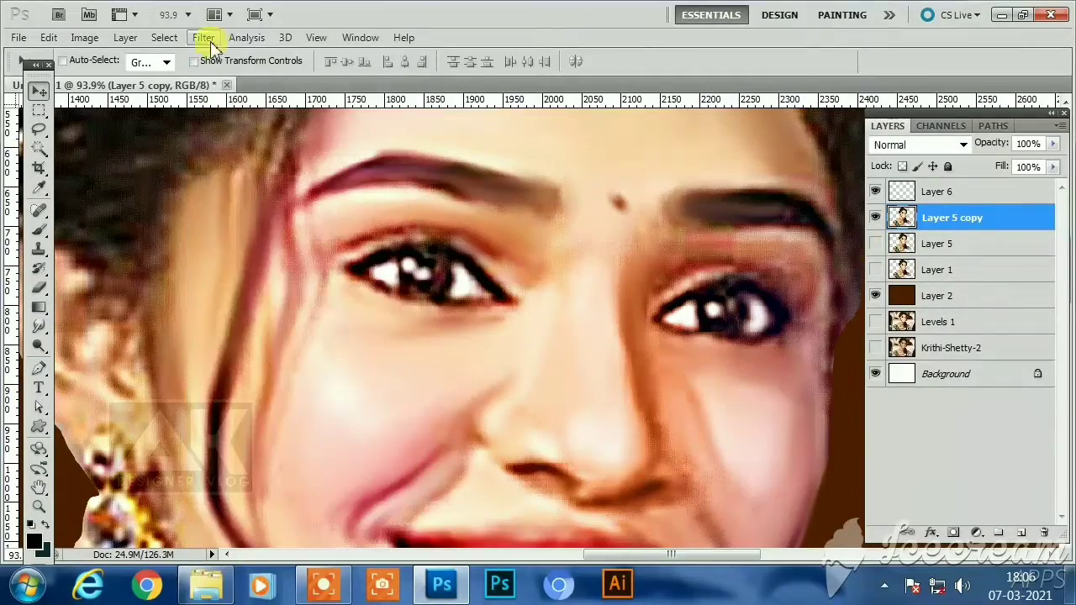
left_click(206, 38)
mouse_move(252, 288)
left_click(483, 290)
left_click(184, 374)
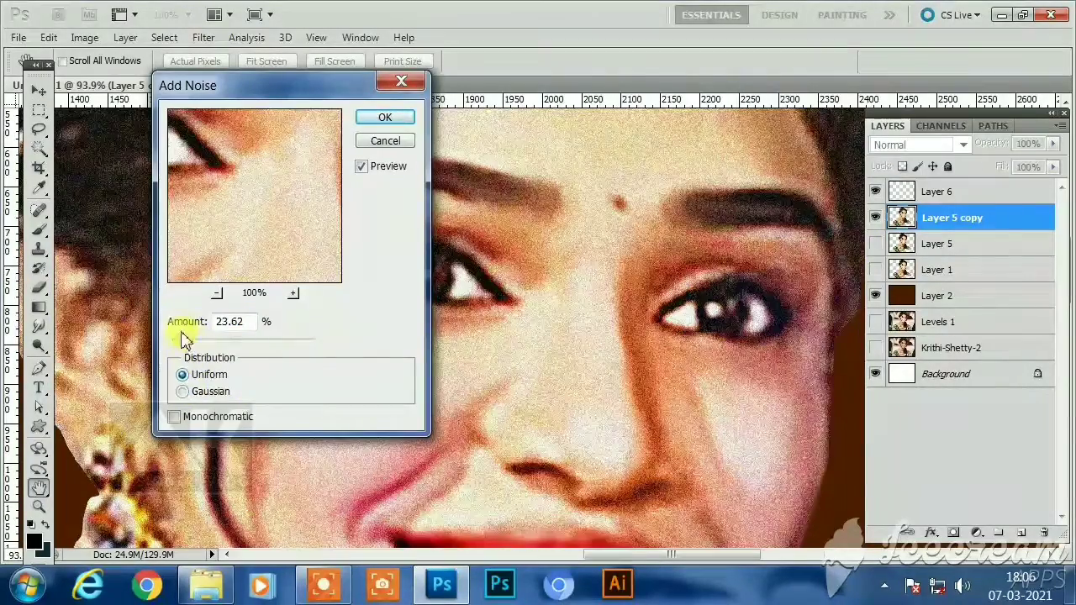
left_click_drag(181, 341, 177, 340)
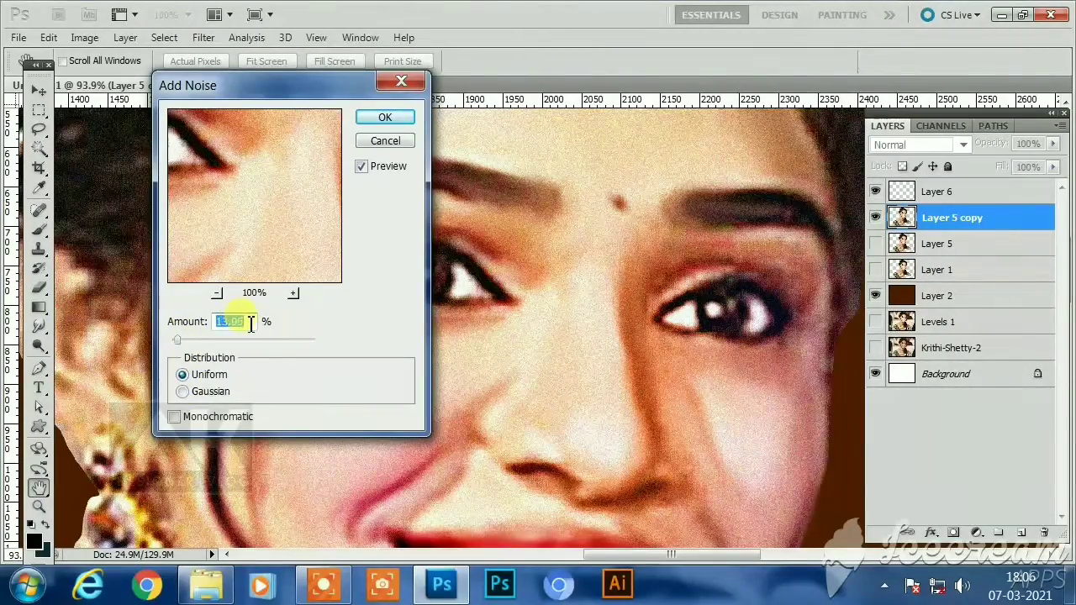
key("Down")
key("Down")
key("Down")
key("Down")
key("Down")
key("Down")
key("Down")
key("Down")
key("Down")
key("Down")
key("Down")
key("Down")
key("Down")
key("Down")
key("Down")
key("Down")
key("Return")
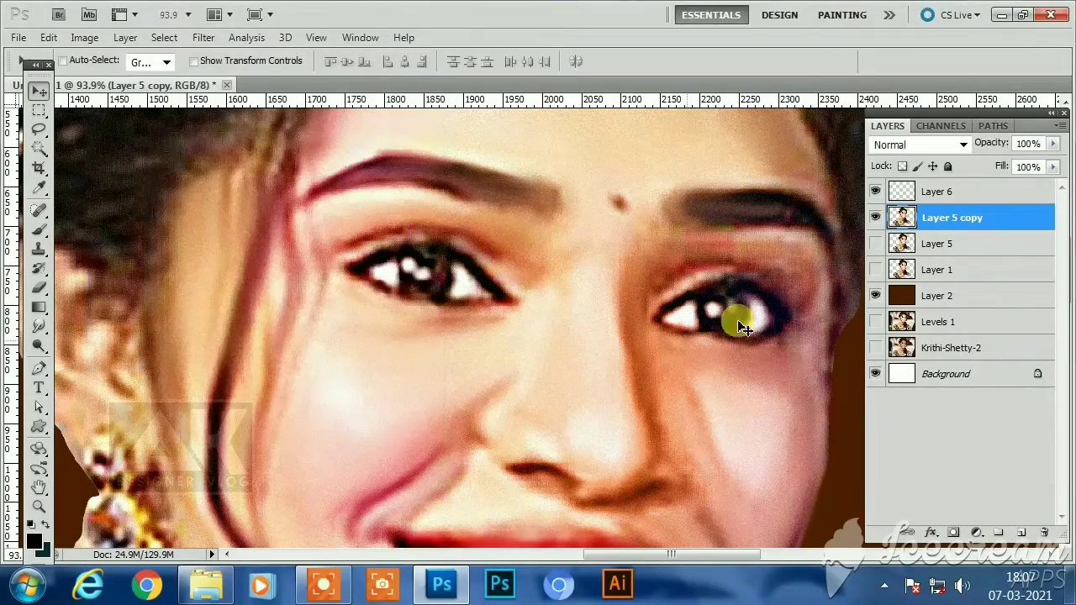
left_click(875, 216)
left_click(875, 243)
Apply the Sharpen Edges filter twice to Layer 5 copy
left_click(204, 37)
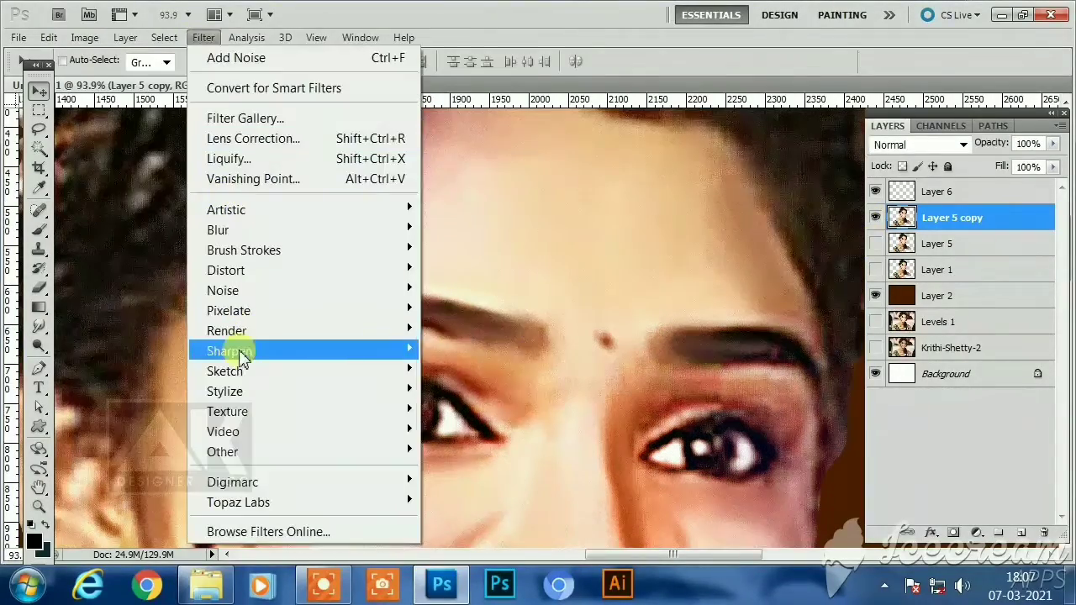
mouse_move(241, 378)
mouse_move(334, 351)
left_click(470, 370)
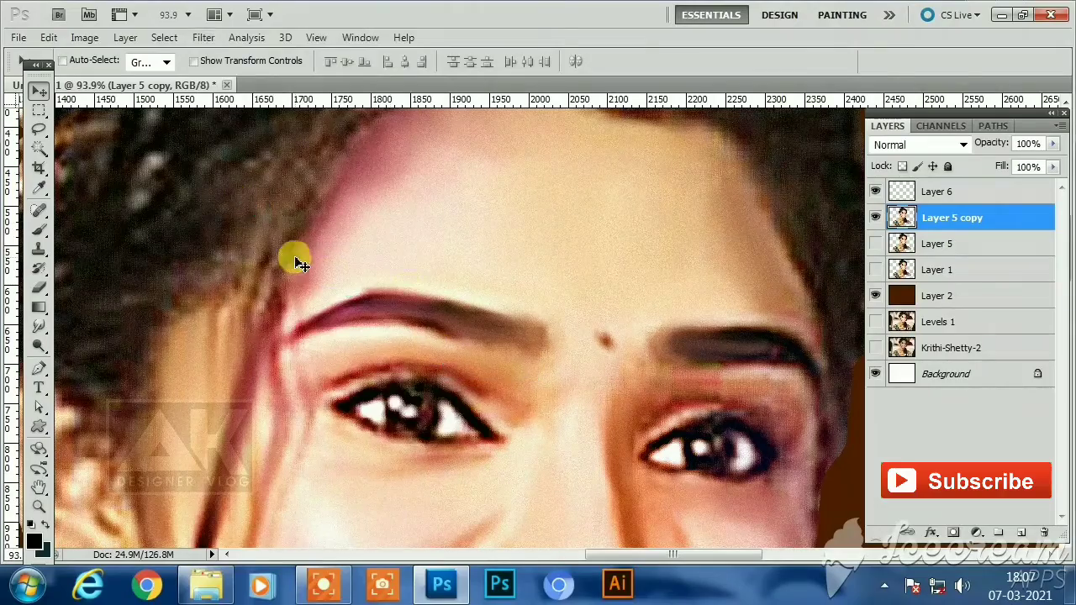
left_click(203, 37)
mouse_move(254, 351)
left_click(459, 371)
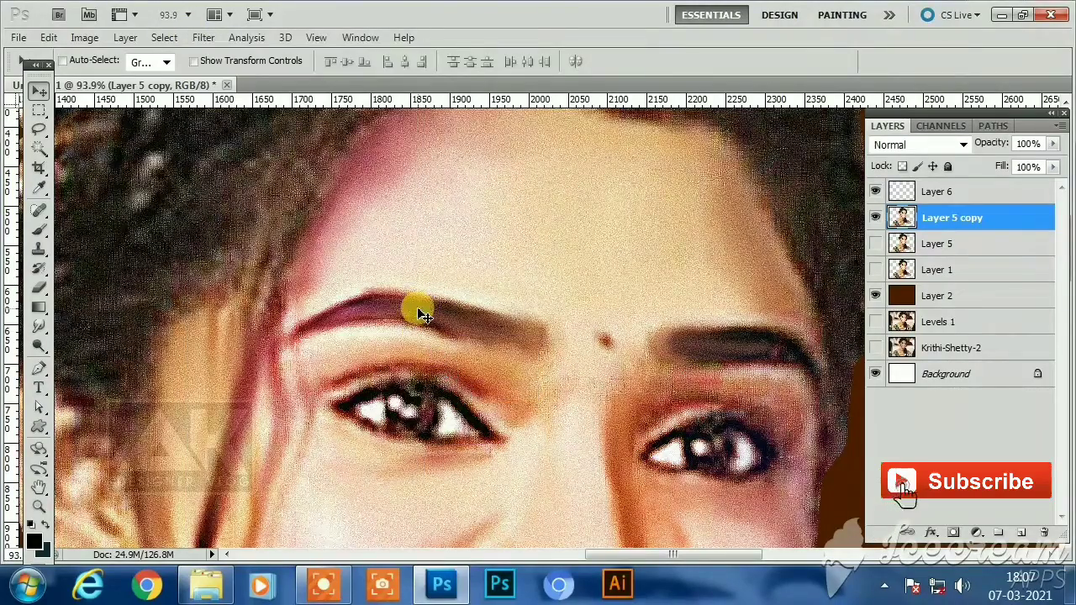
Smooth the grain across the whole forehead up to the hairline with an 80 px Smudge brush at 24% strength
scroll(420, 306, "down", 3)
scroll(431, 256, "down", 3)
scroll(430, 257, "up", 5)
scroll(431, 256, "down", 3)
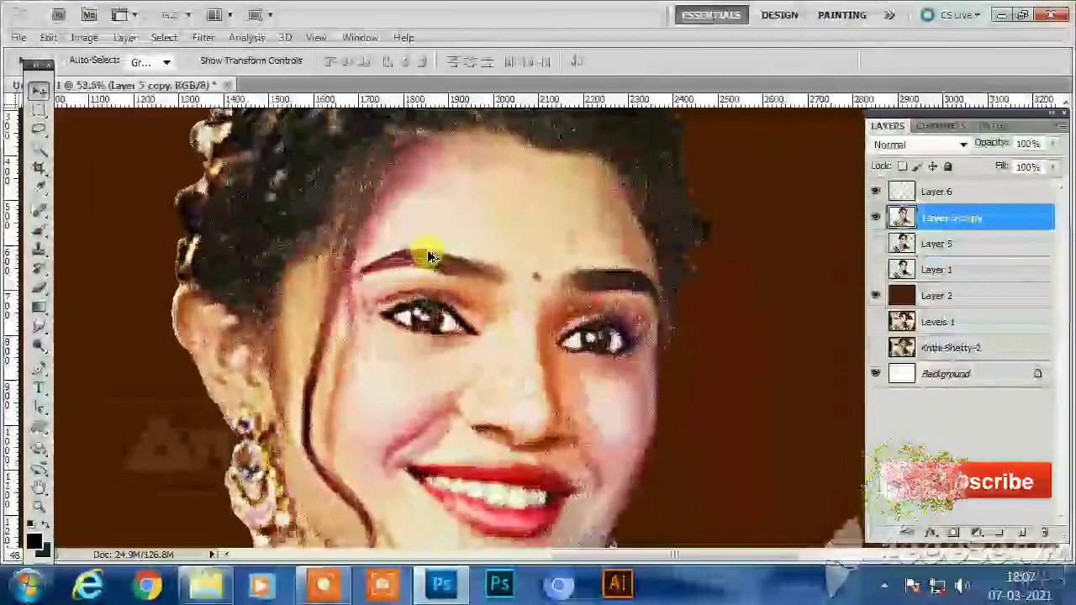
scroll(429, 256, "up", 5)
left_click(39, 327)
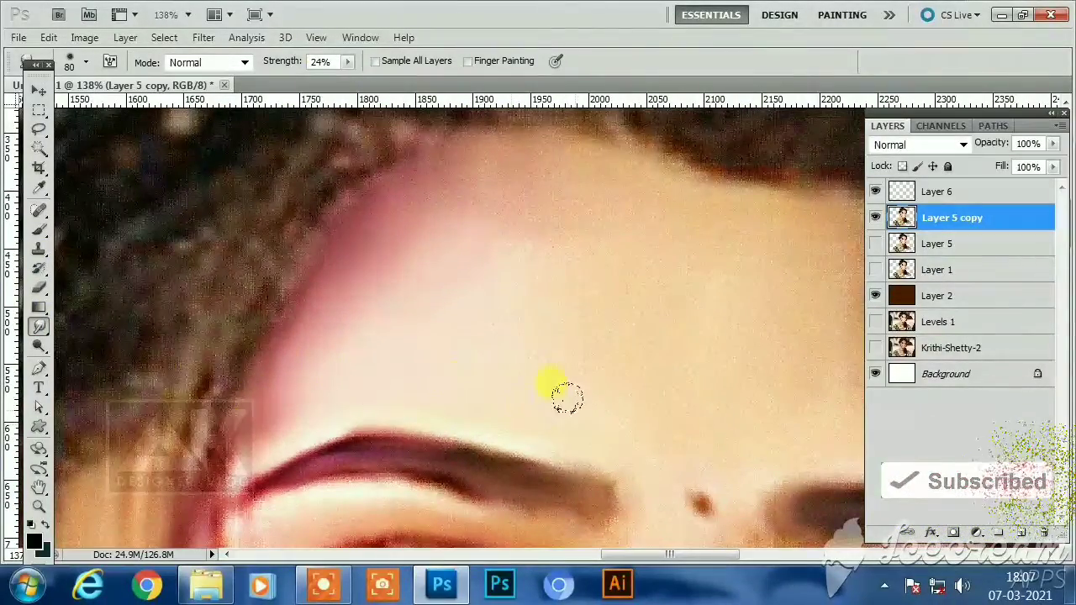
left_click_drag(485, 315, 347, 411)
left_click_drag(345, 281, 286, 249)
left_click_drag(598, 310, 322, 228)
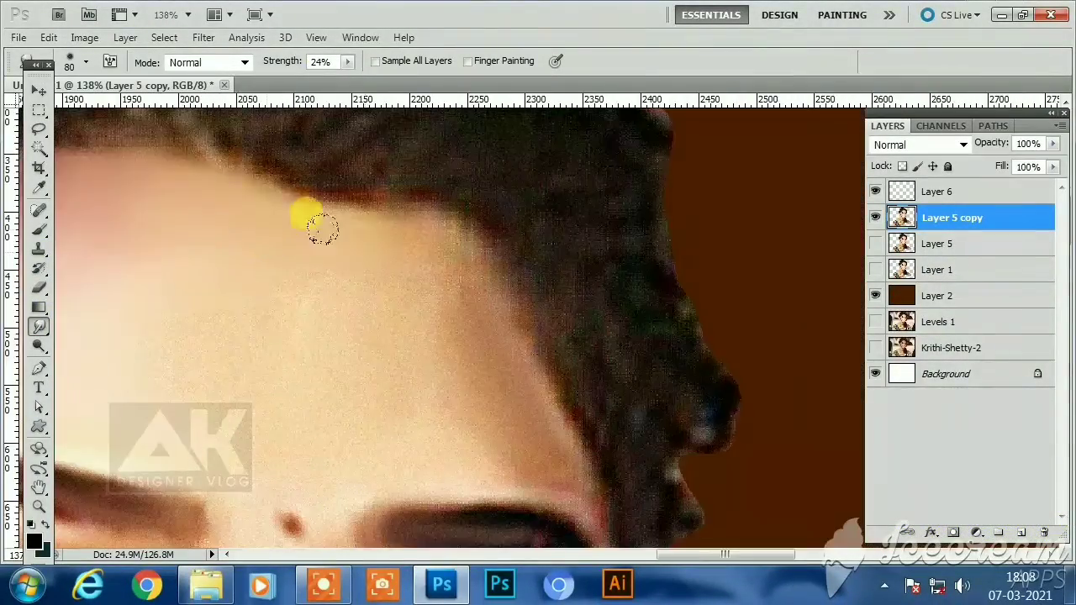
left_click_drag(393, 318, 405, 260)
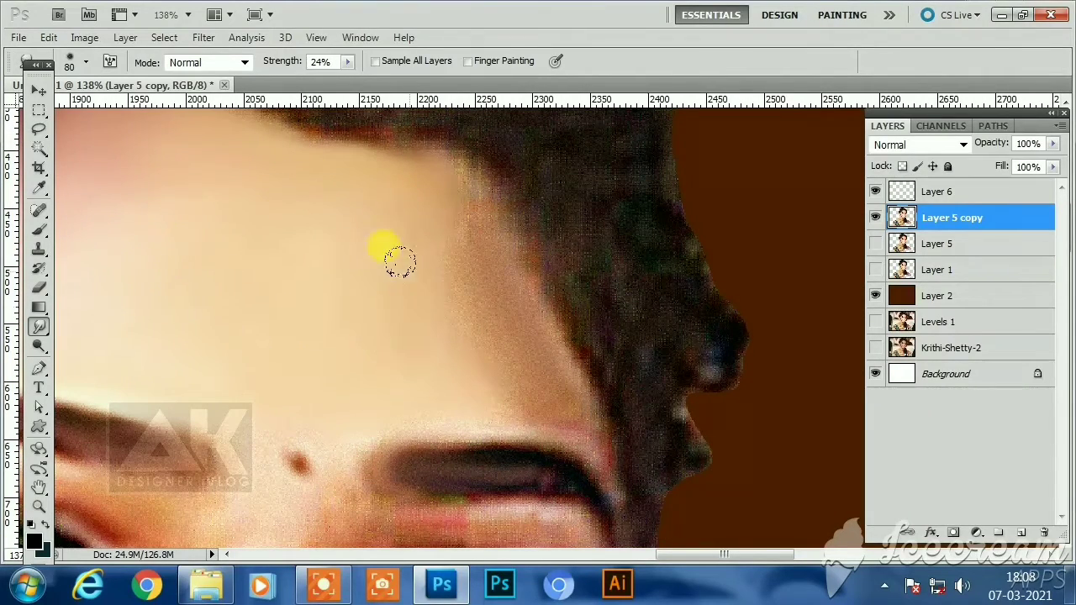
mouse_move(527, 364)
left_mouse_down()
mouse_move(506, 311)
mouse_move(511, 390)
left_mouse_up()
left_click_drag(471, 339, 551, 251)
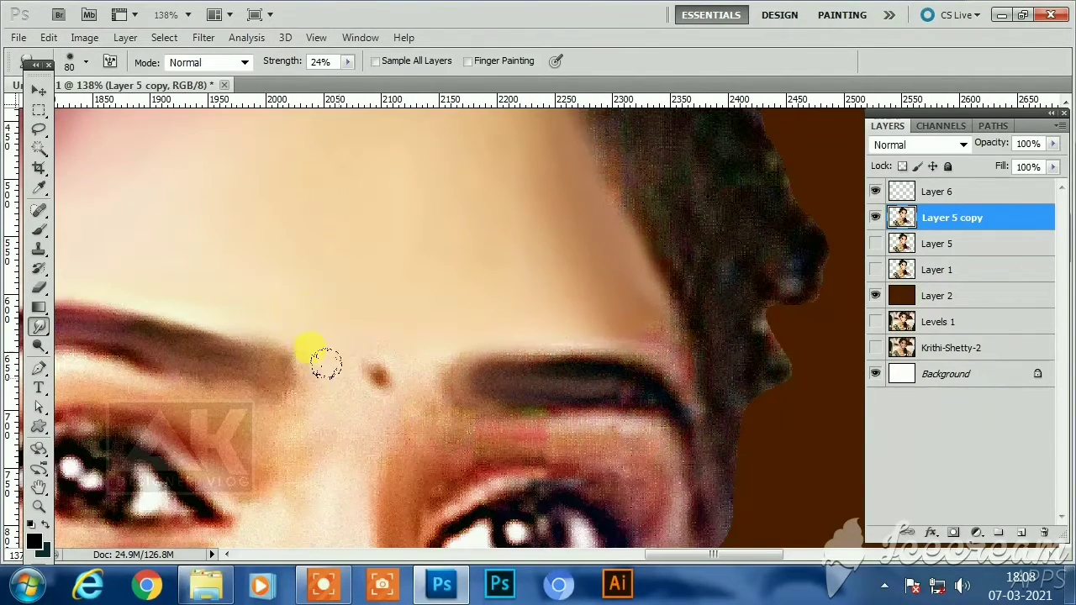
Smudge the skin between the eyebrows and on the upper eyelid beside the loose hair, reducing the brush to 60 px
key("]")
mouse_move(328, 449)
left_mouse_down()
mouse_move(336, 274)
mouse_move(521, 274)
mouse_move(560, 242)
mouse_move(713, 230)
left_mouse_up()
key("[")
left_click_drag(272, 272, 271, 231)
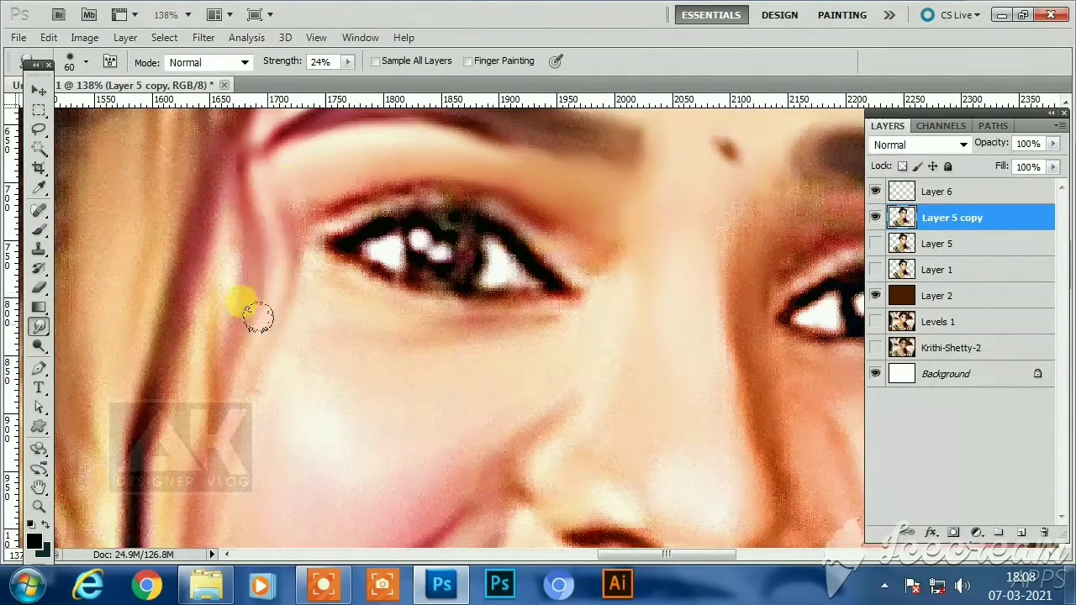
mouse_move(258, 317)
left_mouse_down()
mouse_move(321, 190)
mouse_move(260, 236)
mouse_move(405, 168)
mouse_move(556, 240)
left_mouse_up()
left_click_drag(602, 255, 564, 243)
left_click(324, 585)
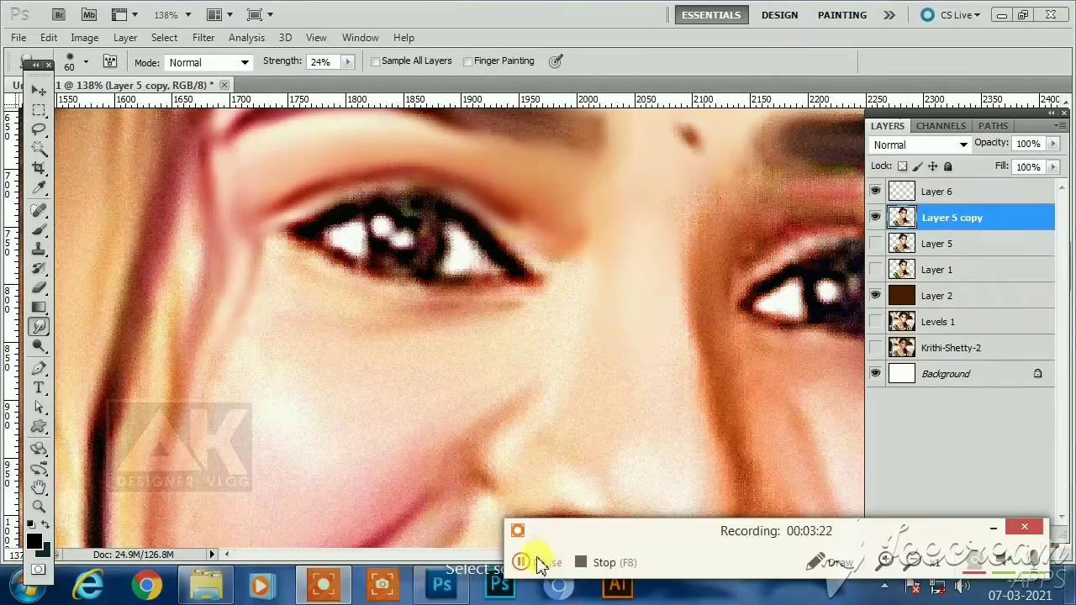
left_click(536, 565)
Smooth the outer corner and the skin under the eye nearest the loose hair with a 45 px Smudge brush
scroll(290, 282, "up", 1)
left_click_drag(257, 296, 318, 341)
key("[")
key("[")
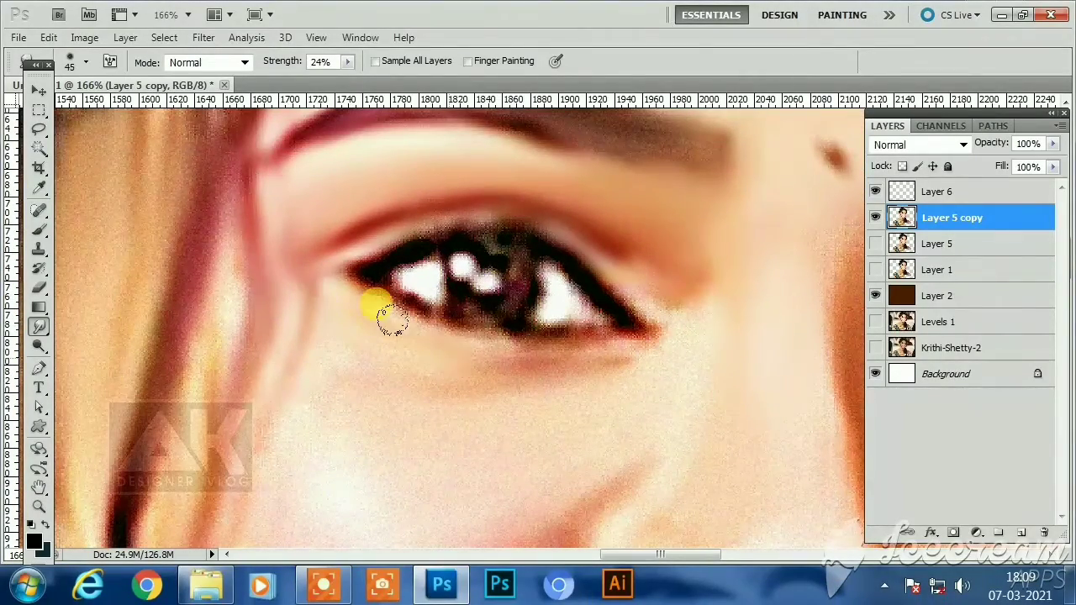
mouse_move(391, 320)
left_mouse_down()
mouse_move(442, 352)
mouse_move(588, 342)
left_mouse_up()
mouse_move(514, 364)
left_mouse_down()
mouse_move(624, 360)
mouse_move(681, 288)
left_mouse_up()
left_click_drag(618, 412, 641, 305)
key("]")
key("]")
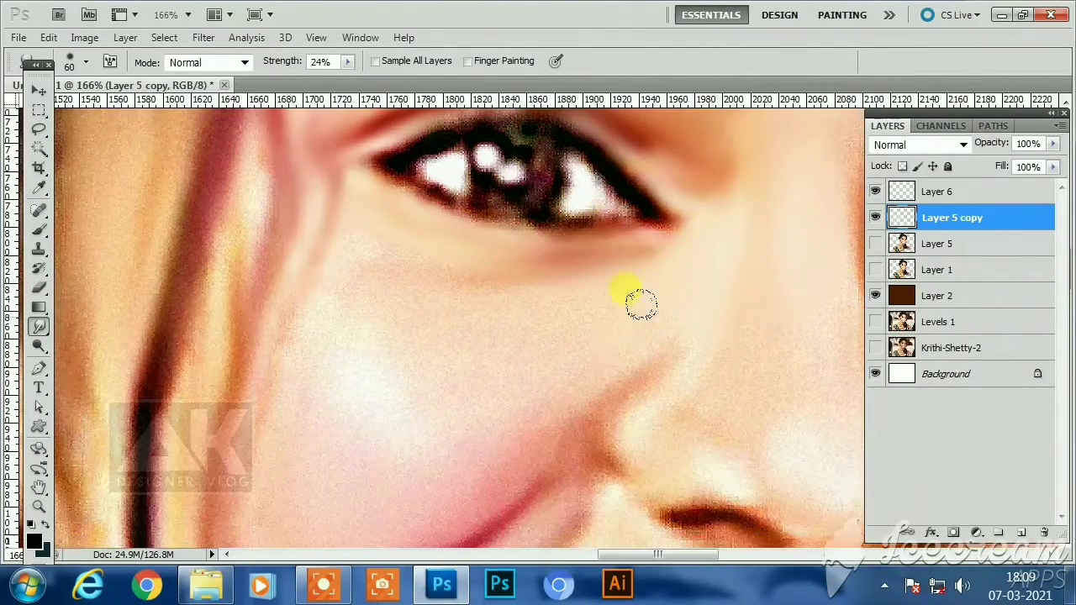
Smooth the loose hair strands and the skin beside them with a 60 px Smudge brush
left_click_drag(241, 187, 303, 145)
left_click_drag(303, 146, 237, 384)
left_click_drag(234, 190, 180, 380)
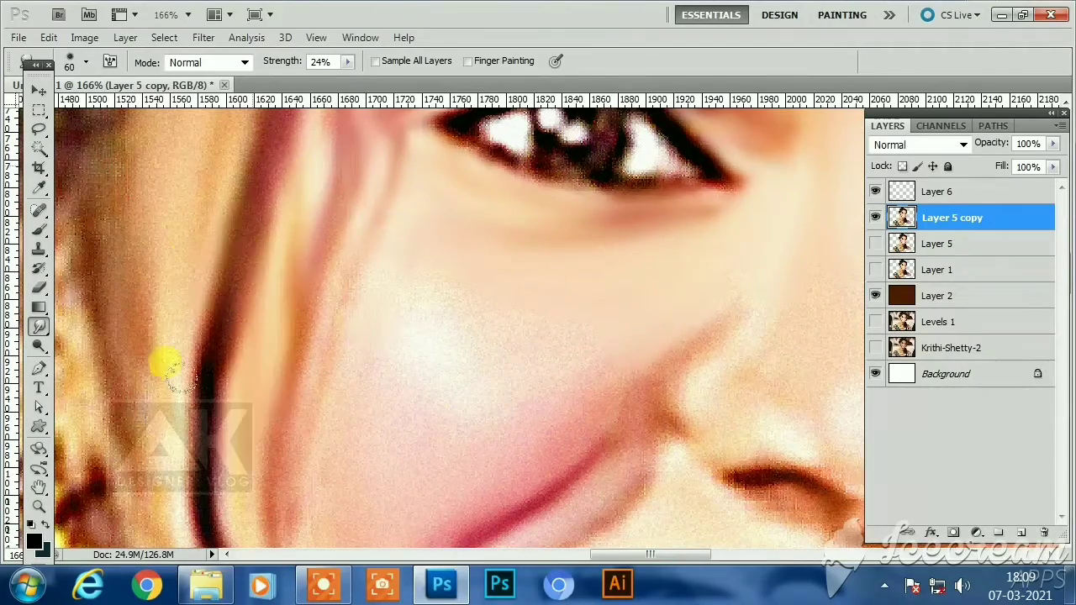
left_click_drag(217, 173, 280, 400)
left_click_drag(249, 195, 198, 308)
left_click_drag(318, 114, 290, 221)
mouse_move(262, 169)
left_mouse_down()
mouse_move(294, 383)
mouse_move(356, 186)
left_mouse_up()
mouse_move(311, 250)
left_mouse_down()
mouse_move(299, 419)
mouse_move(368, 330)
left_mouse_up()
Smooth the cheek between the loose hair and the nose, enlarging the Smudge brush to 80 px
mouse_move(448, 472)
left_mouse_down()
mouse_move(521, 172)
mouse_move(425, 270)
left_mouse_up()
key("]")
key("]")
left_click_drag(627, 242, 751, 264)
left_click_drag(452, 320, 429, 168)
mouse_move(475, 500)
left_mouse_down()
mouse_move(445, 358)
mouse_move(469, 324)
left_mouse_up()
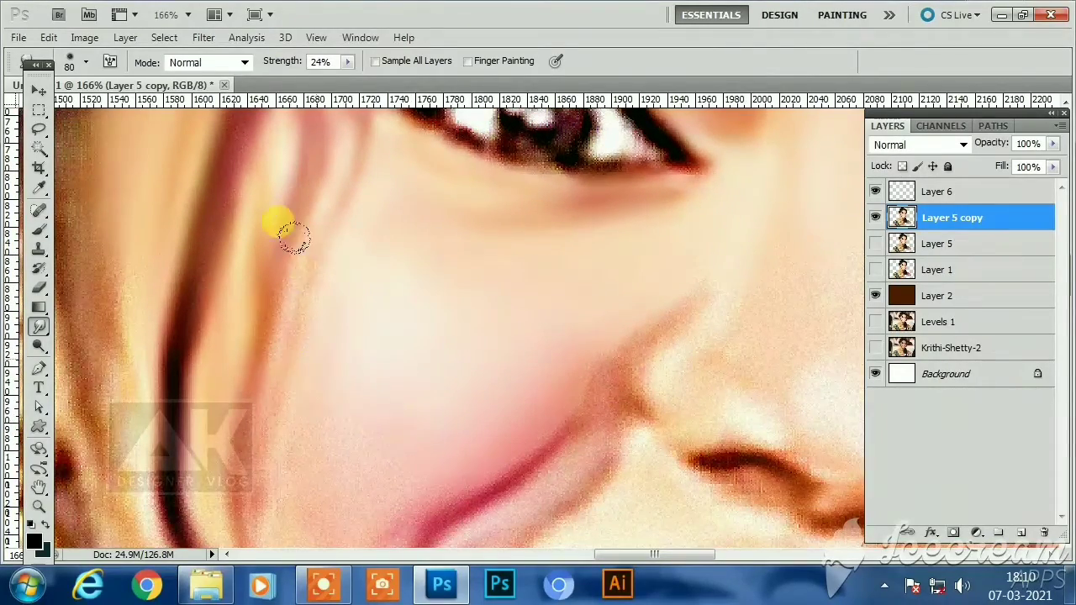
left_click_drag(356, 401, 398, 242)
mouse_move(295, 378)
left_mouse_down()
mouse_move(367, 377)
mouse_move(486, 344)
left_mouse_up()
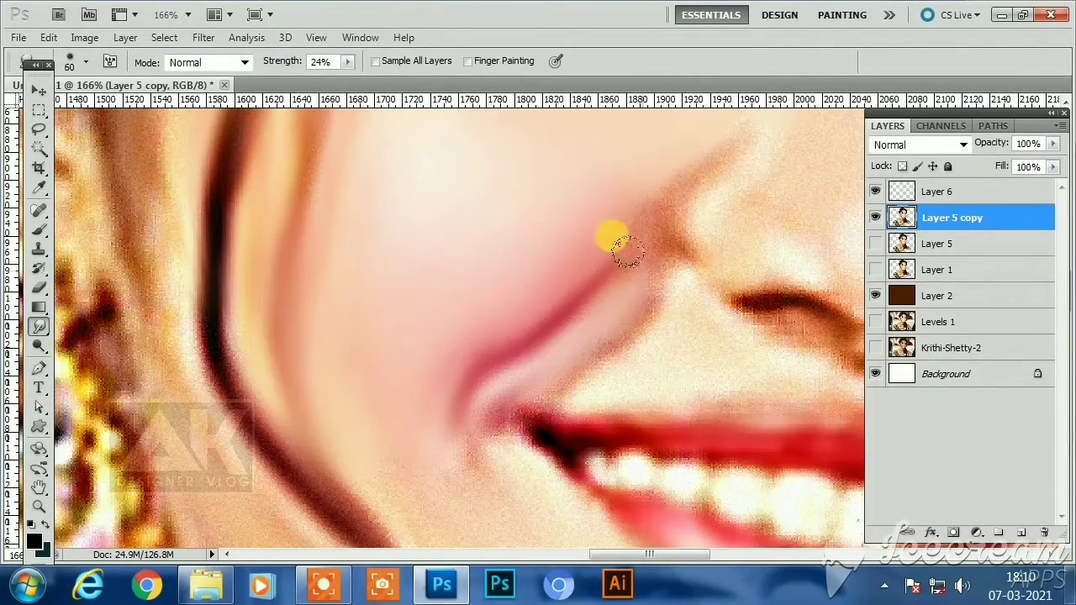
Smooth the smile crease and the side of the nostril with 60 and 50 px Smudge brushes
key("[")
left_click_drag(715, 216, 518, 355)
left_click_drag(604, 325, 371, 332)
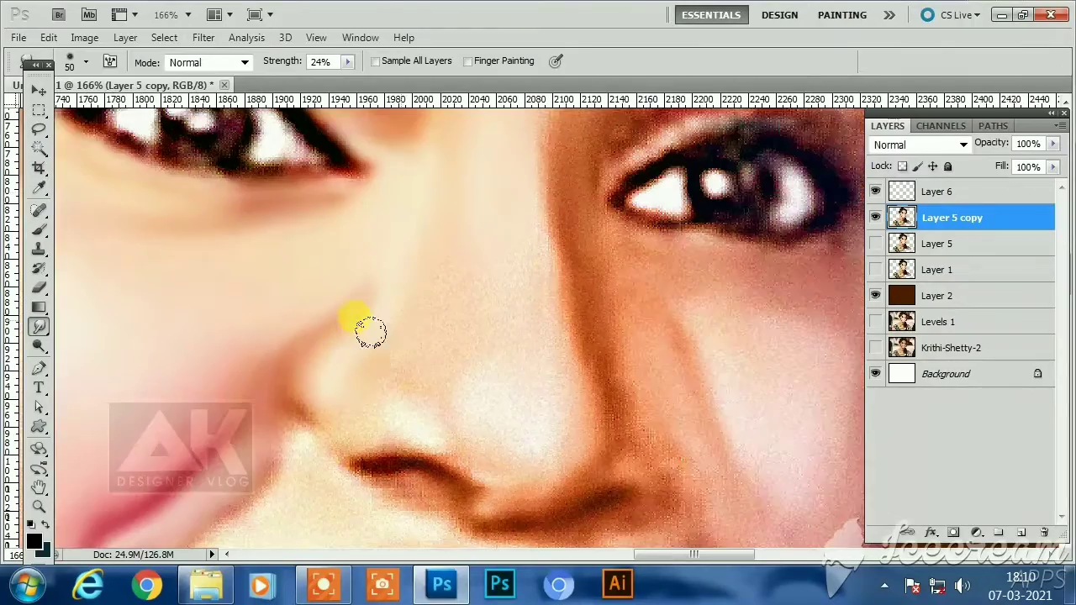
Smooth the bridge of the nose and the upper eyelid of the far eye with 60 and 50 px Smudge brushes
scroll(443, 429, "down", 5)
scroll(488, 463, "up", 3)
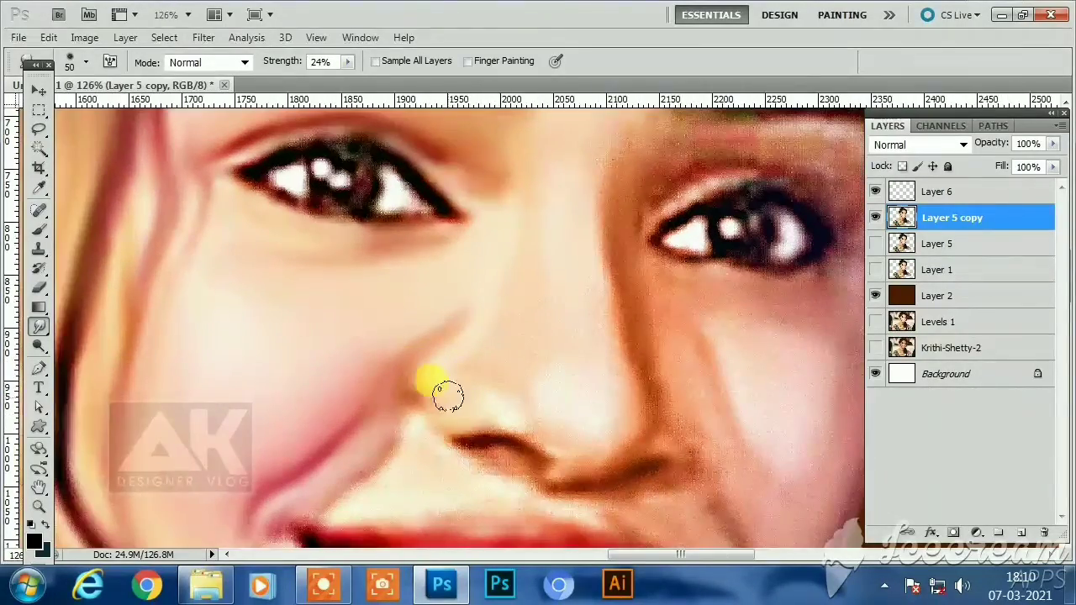
scroll(504, 423, "down", 4)
scroll(546, 452, "down", 2)
scroll(619, 384, "up", 4)
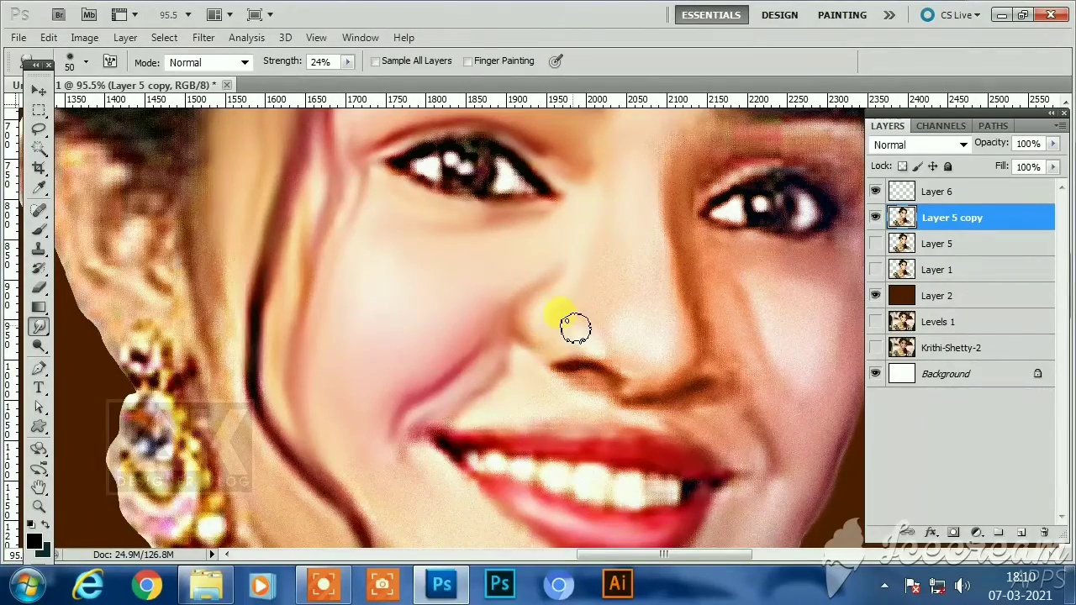
scroll(576, 328, "up", 3)
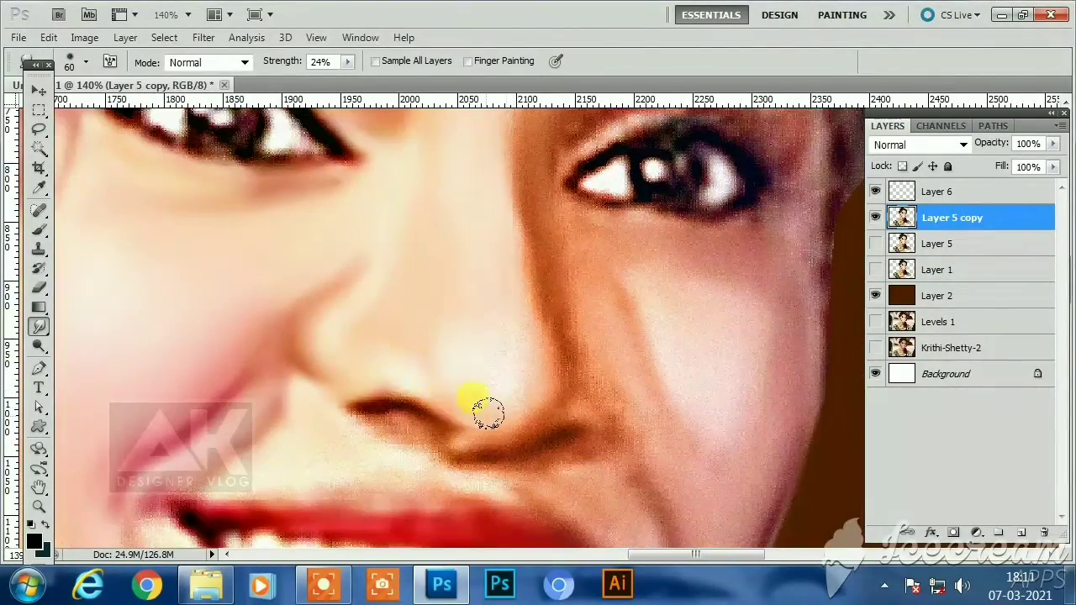
scroll(504, 336, "up", 3)
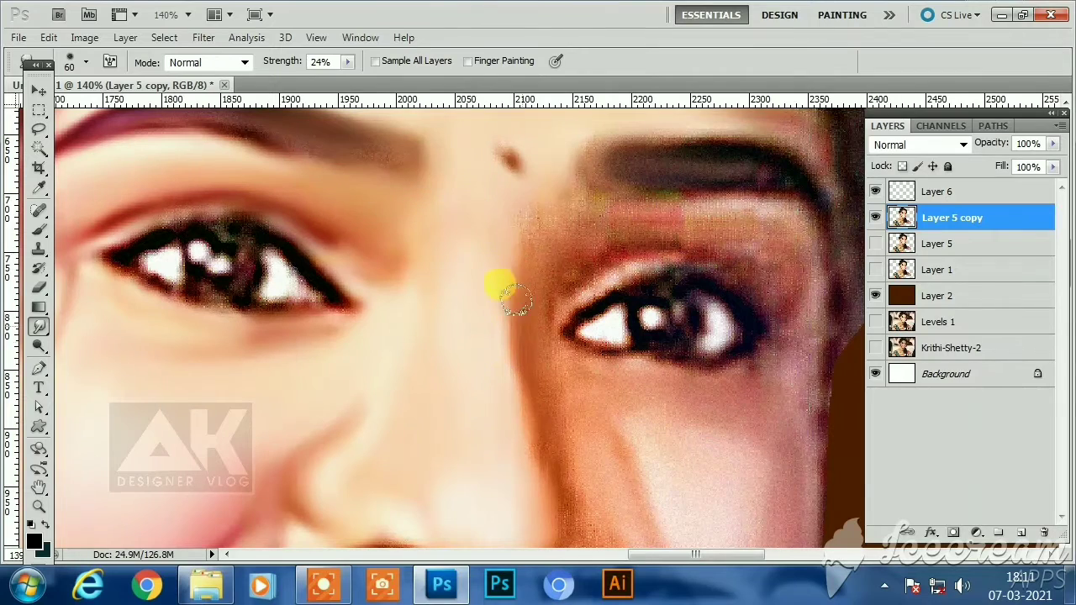
mouse_move(538, 299)
left_mouse_down()
mouse_move(624, 187)
mouse_move(563, 304)
mouse_move(708, 221)
mouse_move(471, 255)
mouse_move(536, 370)
left_mouse_up()
mouse_move(521, 370)
left_mouse_down()
mouse_move(514, 235)
mouse_move(605, 329)
left_mouse_up()
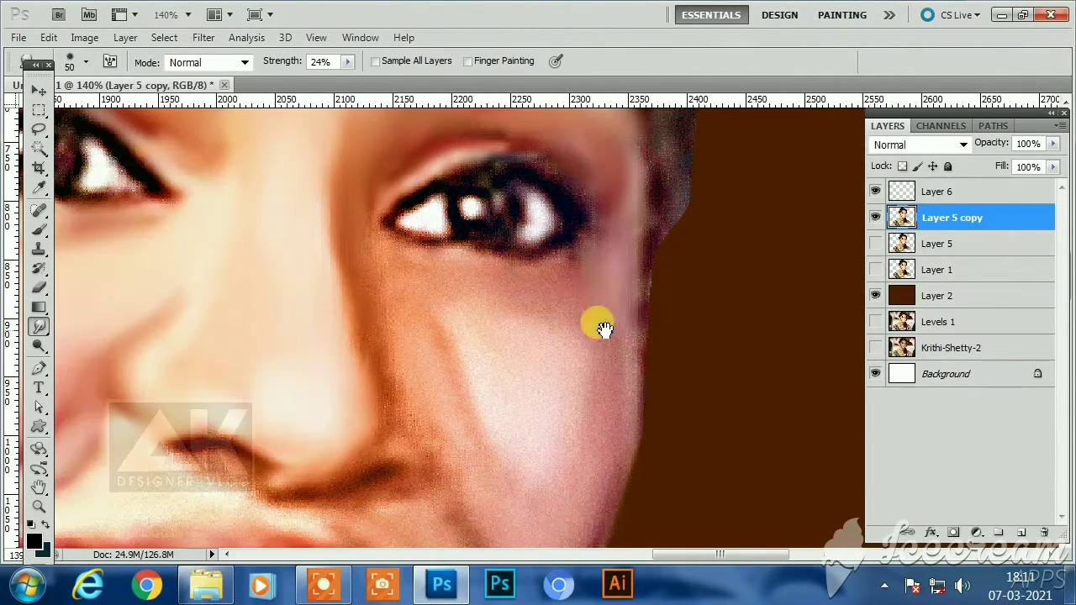
Smooth the shadow under the far eye and the shaded side of the nose with a 50 px Smudge brush
left_click_drag(389, 263, 578, 286)
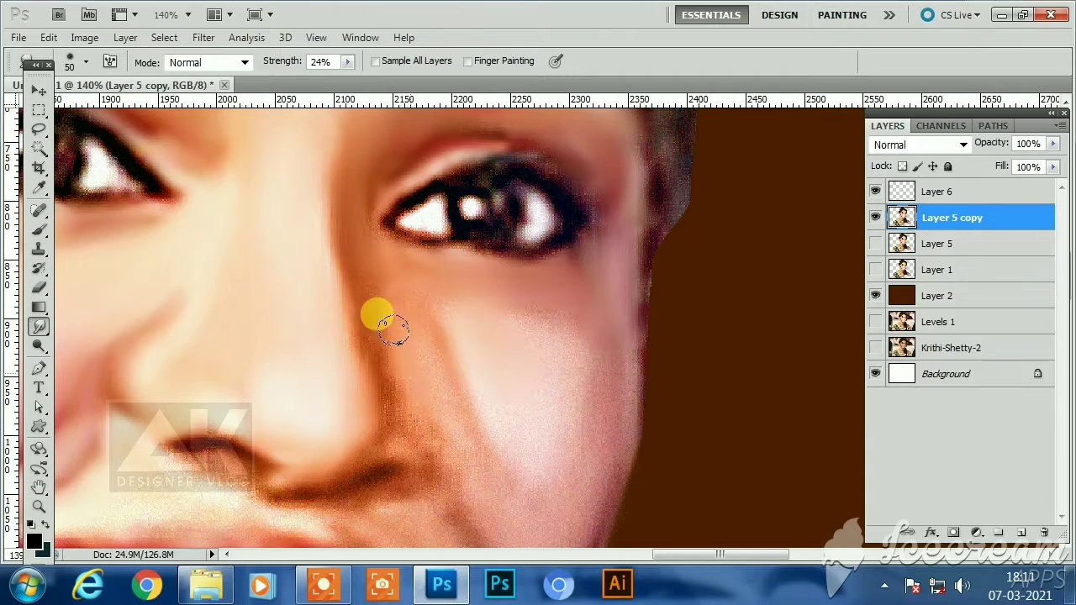
mouse_move(380, 323)
left_mouse_down()
mouse_move(399, 447)
mouse_move(333, 477)
left_mouse_up()
left_click_drag(438, 378, 671, 269)
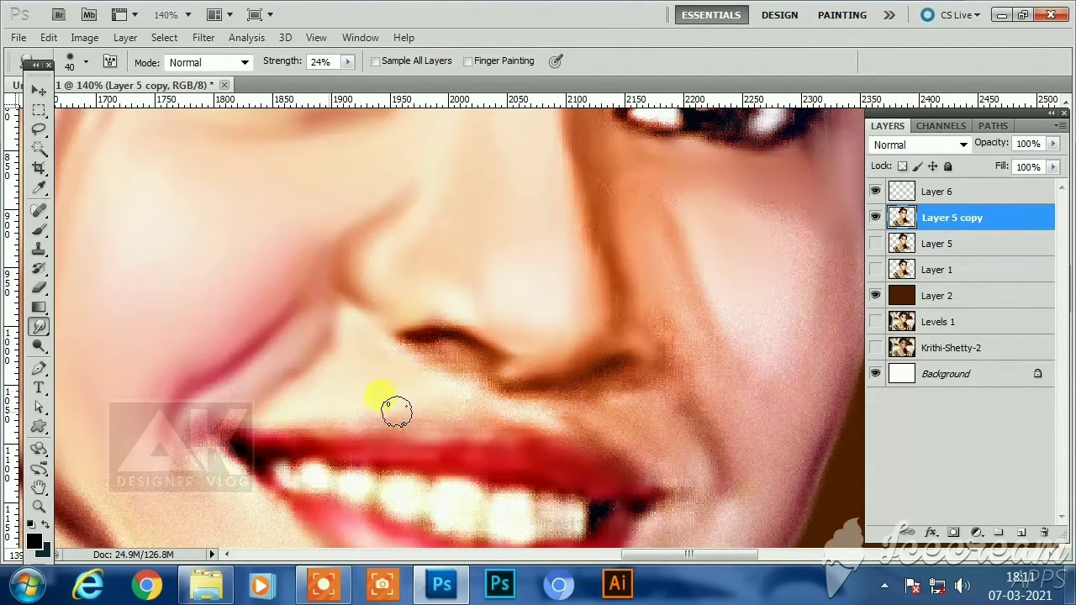
Smooth the skin between nose and upper lip and the far cheek with 40 and 60 px Smudge brushes
mouse_move(510, 411)
left_mouse_down()
mouse_move(504, 377)
mouse_move(584, 446)
mouse_move(566, 361)
mouse_move(595, 367)
mouse_move(493, 348)
mouse_move(531, 287)
left_mouse_up()
key("bracketleft")
key("bracketleft")
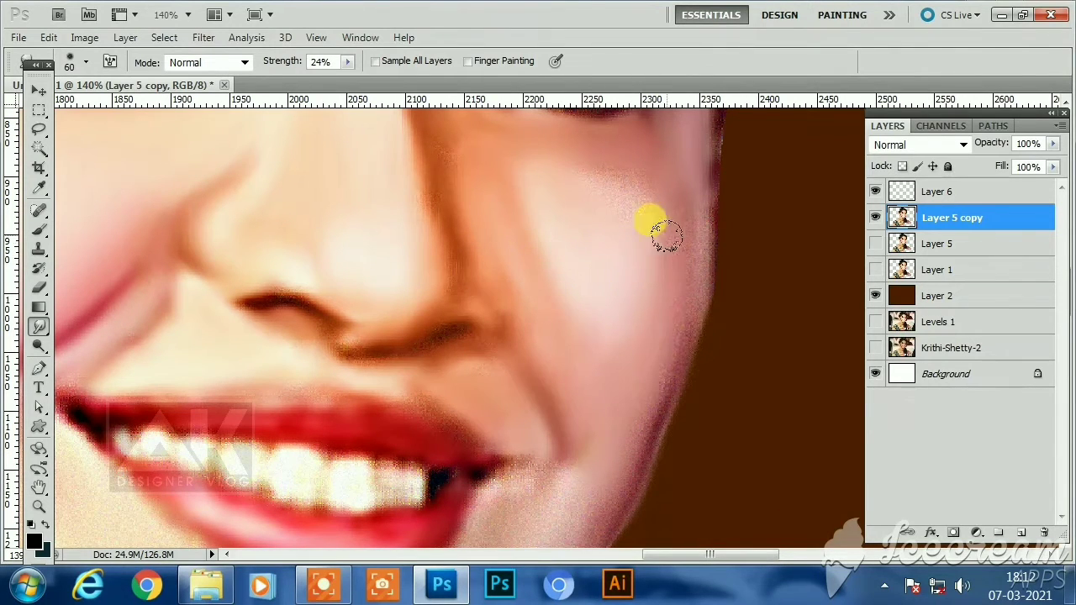
left_click_drag(667, 236, 693, 370)
mouse_move(737, 466)
left_mouse_down()
mouse_move(733, 274)
mouse_move(787, 216)
left_mouse_up()
Smooth the chin and the skin around the lower lip, enlarging the Smudge brush from 70 to 80 px
key("bracketright")
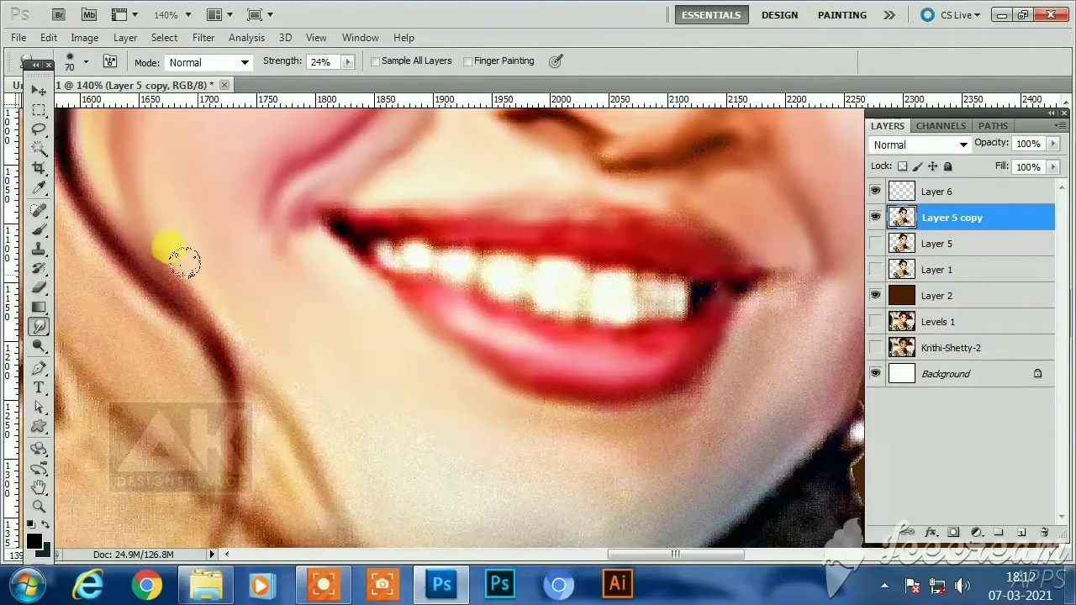
scroll(188, 260, "down", 5)
scroll(555, 243, "up", 2)
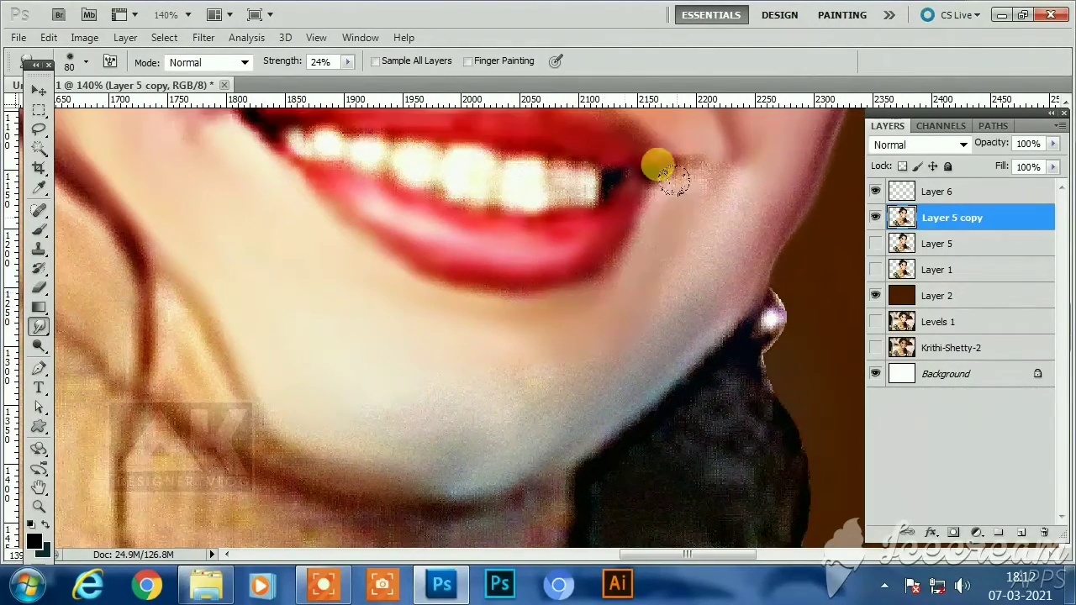
scroll(622, 313, "left", 1)
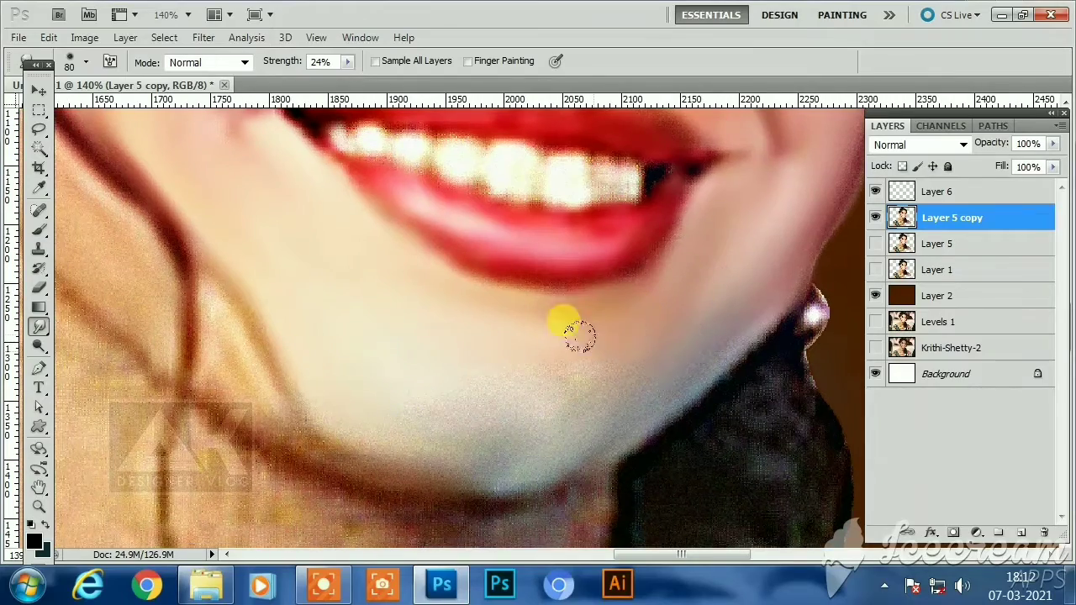
scroll(571, 386, "down", 3)
scroll(572, 386, "left", 3)
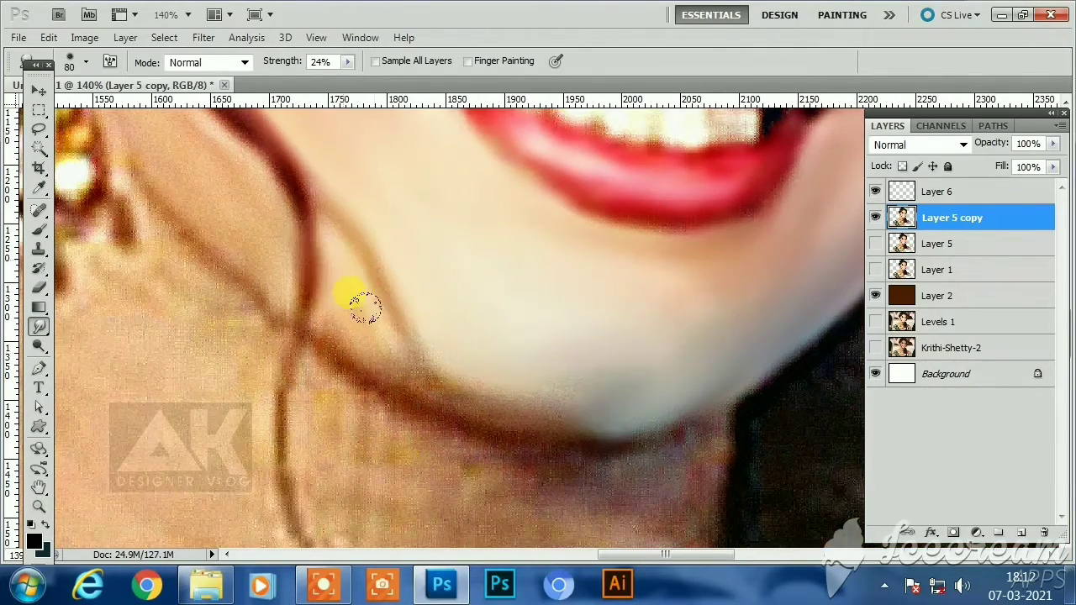
Smooth the jaw skin between the loose hair strand and the earring with an 80 px Smudge brush
scroll(504, 370, "up", 3)
scroll(504, 370, "left", 3)
scroll(459, 328, "up", 2)
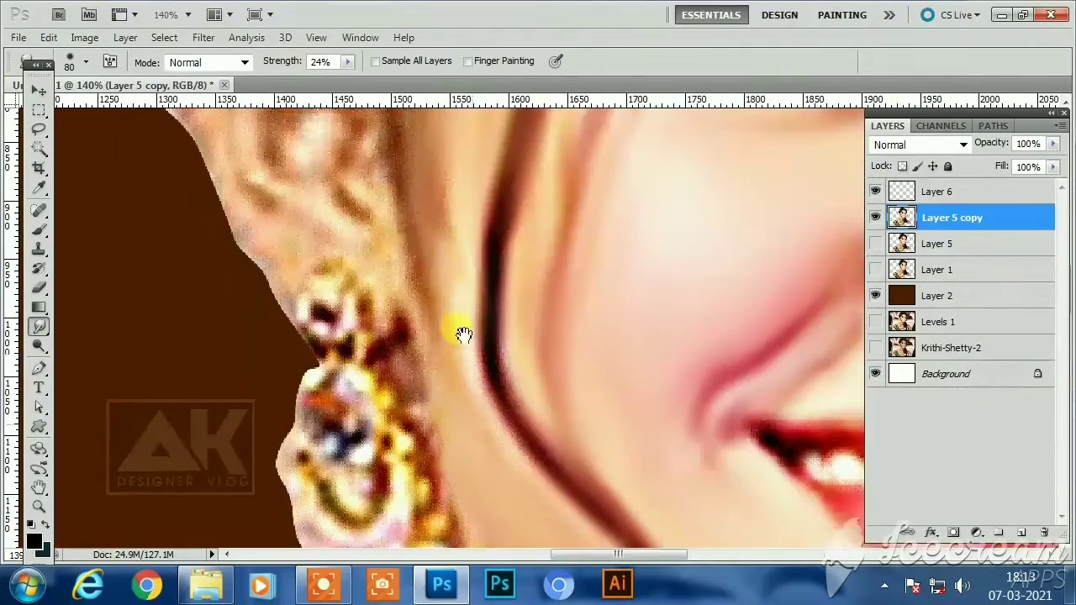
scroll(446, 277, "left", 2)
Smooth the ear's lobe, rim and inner folds with 40 and 45 px Smudge brushes
key("bracketleft")
key("bracketleft")
key("bracketleft")
key("bracketleft")
scroll(457, 413, "left", 1)
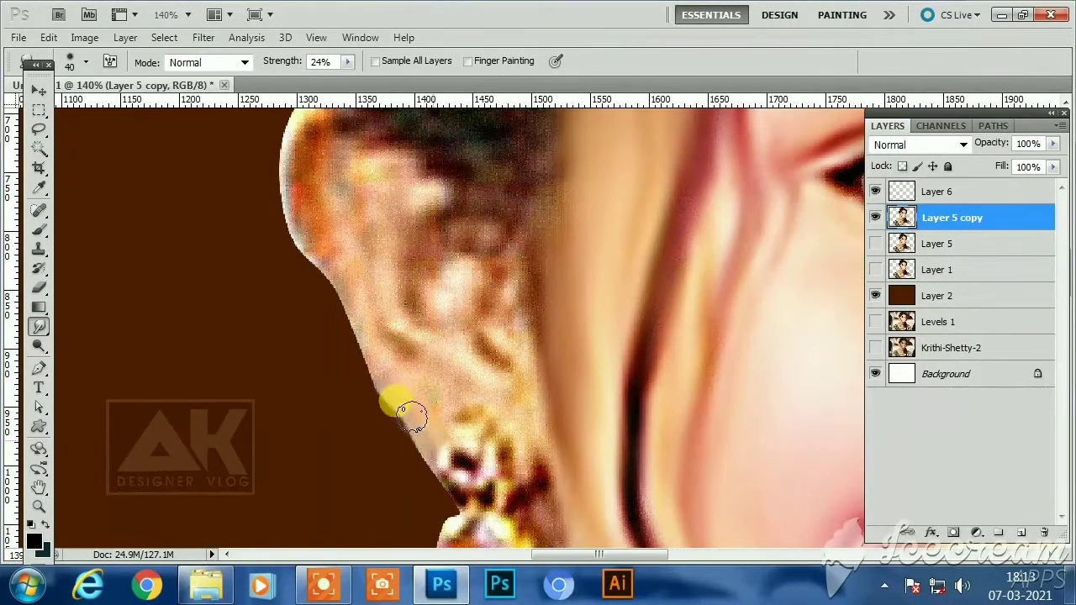
key("bracketright")
left_click_drag(465, 446, 518, 438)
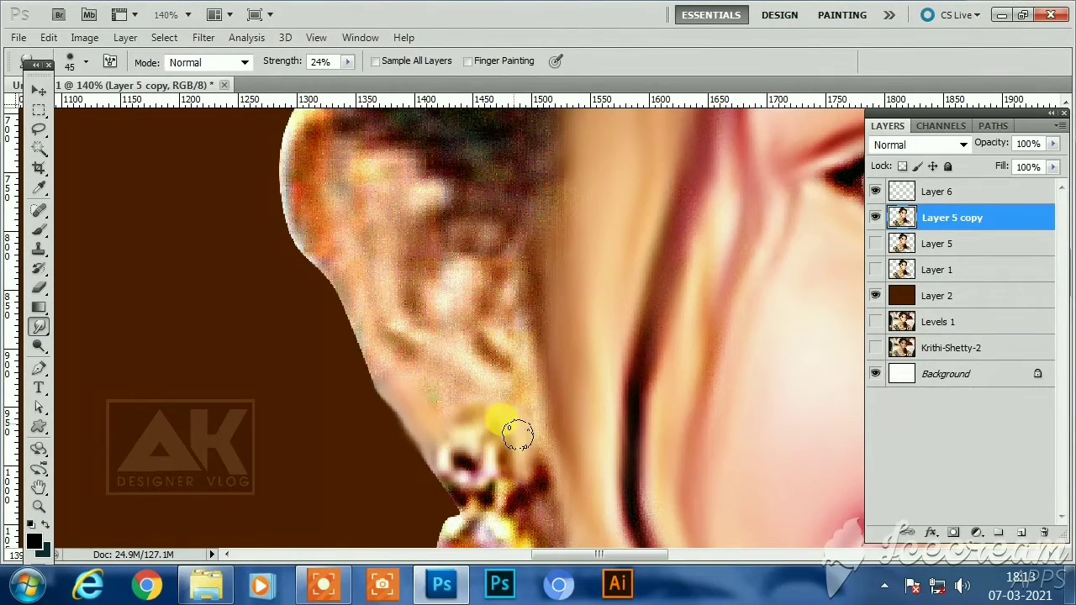
scroll(554, 452, "up", 1)
scroll(555, 452, "left", 1)
scroll(439, 407, "up", 1)
scroll(439, 408, "left", 1)
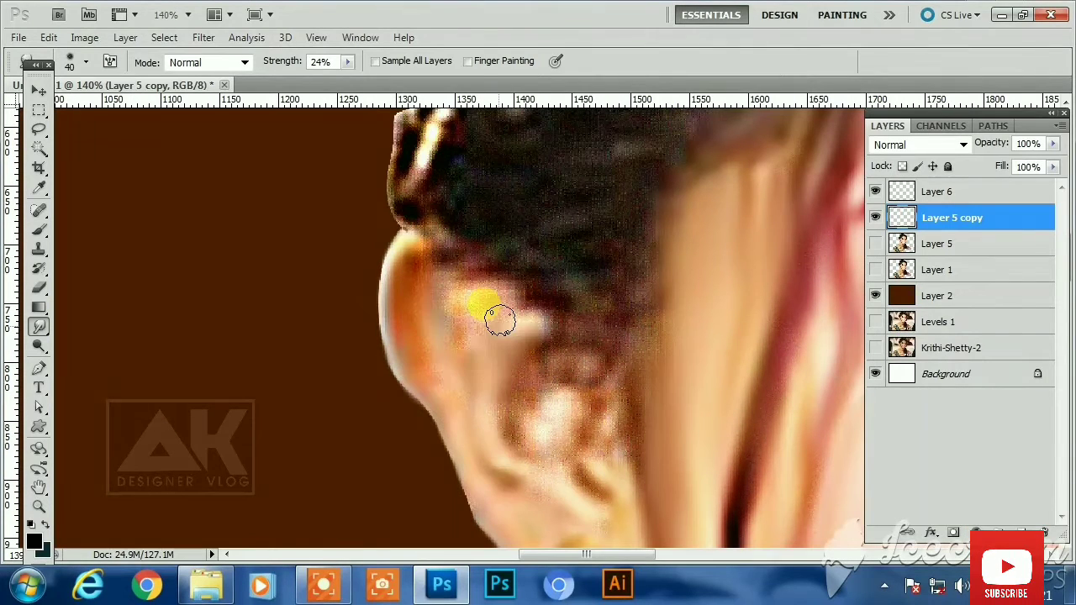
scroll(435, 324, "down", 1)
scroll(434, 325, "right", 1)
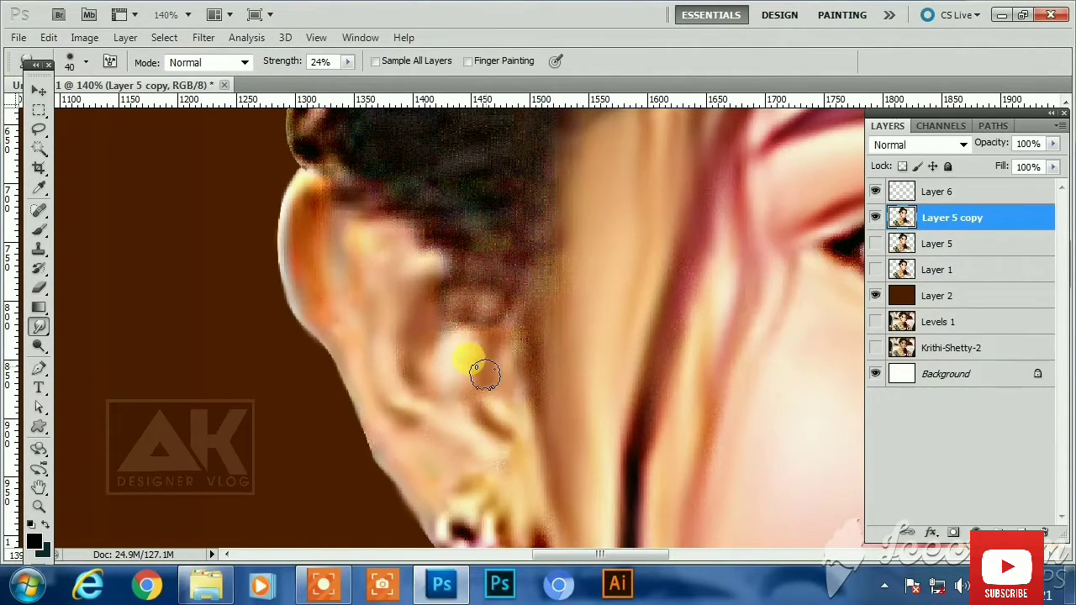
Smudge the earring's stones and beads and the skin beside them with 40 and 60 px brushes
scroll(457, 269, "down", 2)
scroll(457, 269, "right", 1)
scroll(414, 391, "down", 2)
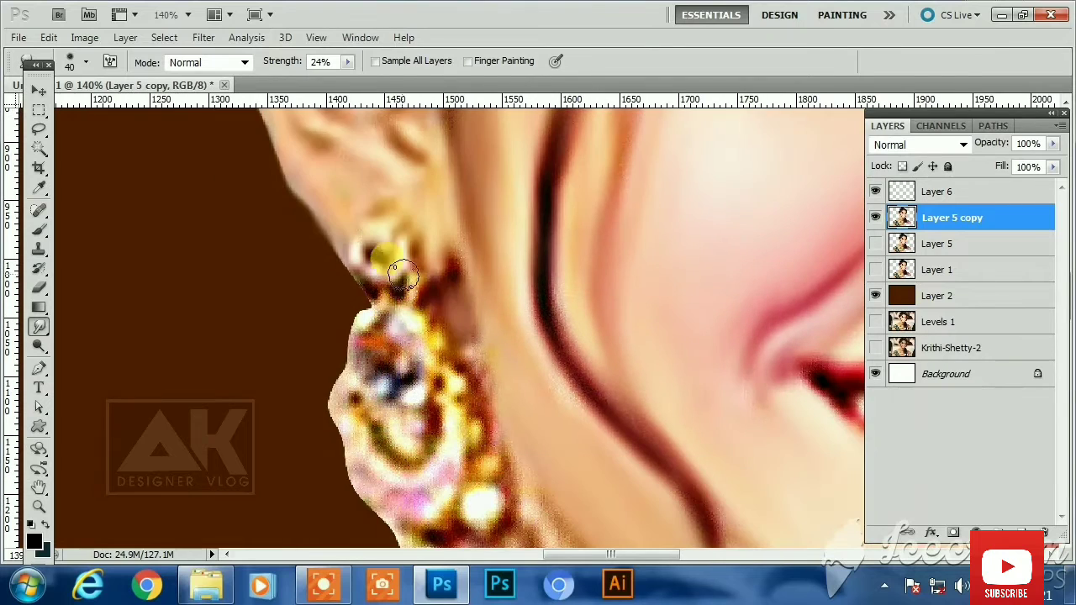
scroll(414, 391, "left", 1)
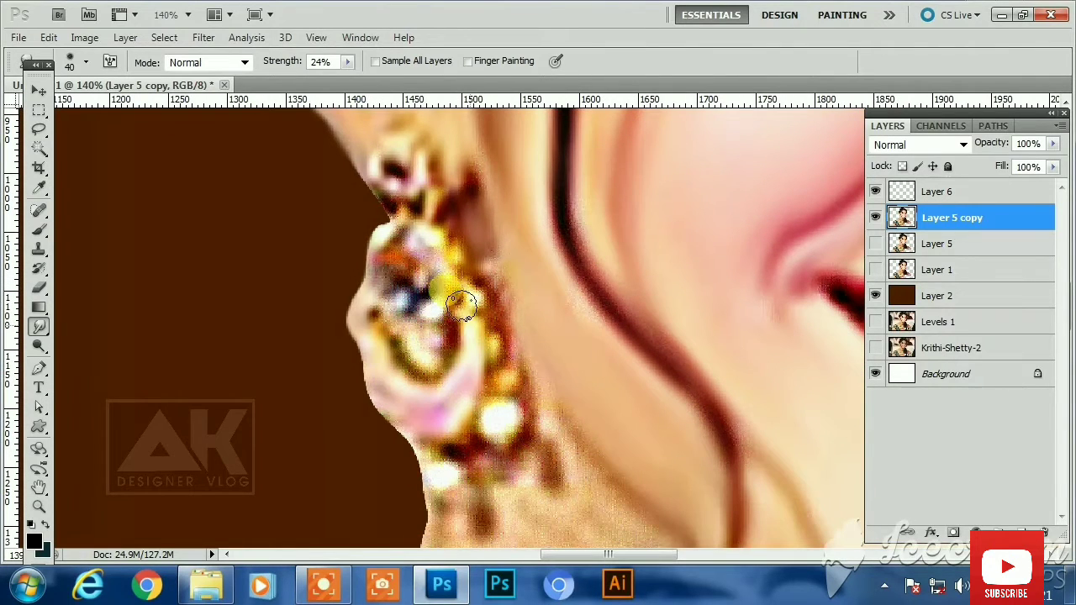
left_click_drag(457, 228, 454, 228)
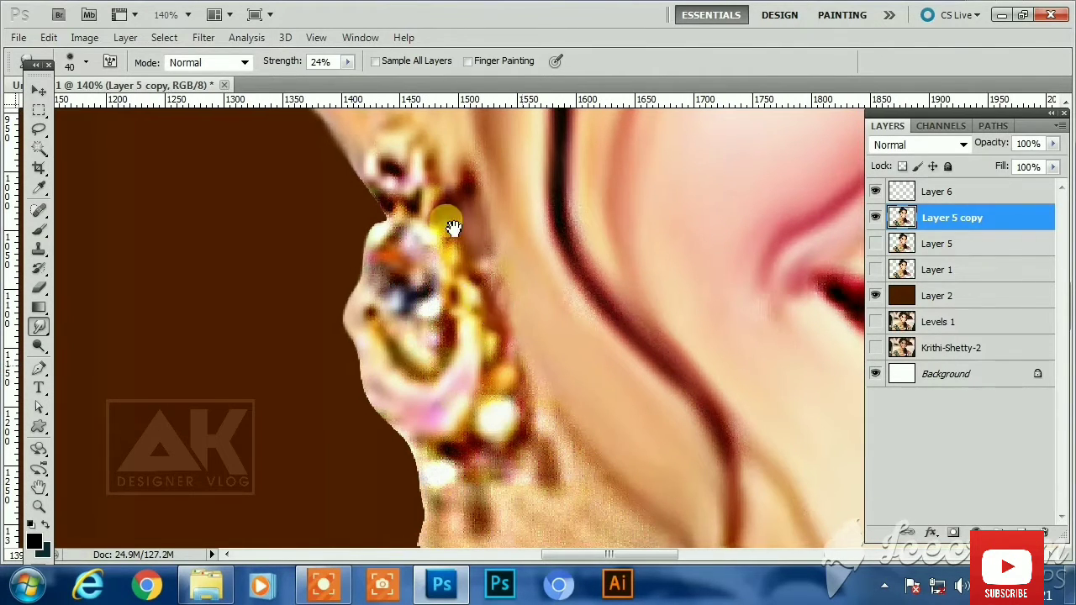
scroll(454, 228, "down", 2)
scroll(454, 228, "right", 1)
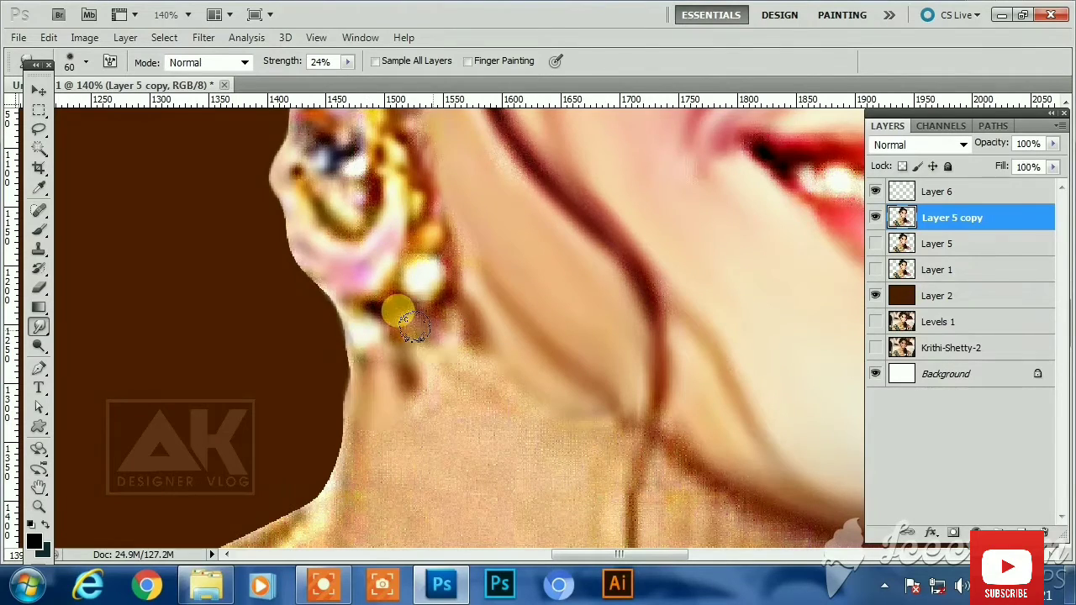
Smooth the neck below the earring and jaw with 70 and 80 px Smudge brushes
scroll(414, 330, "down", 2)
scroll(414, 329, "right", 1)
key("bracketright")
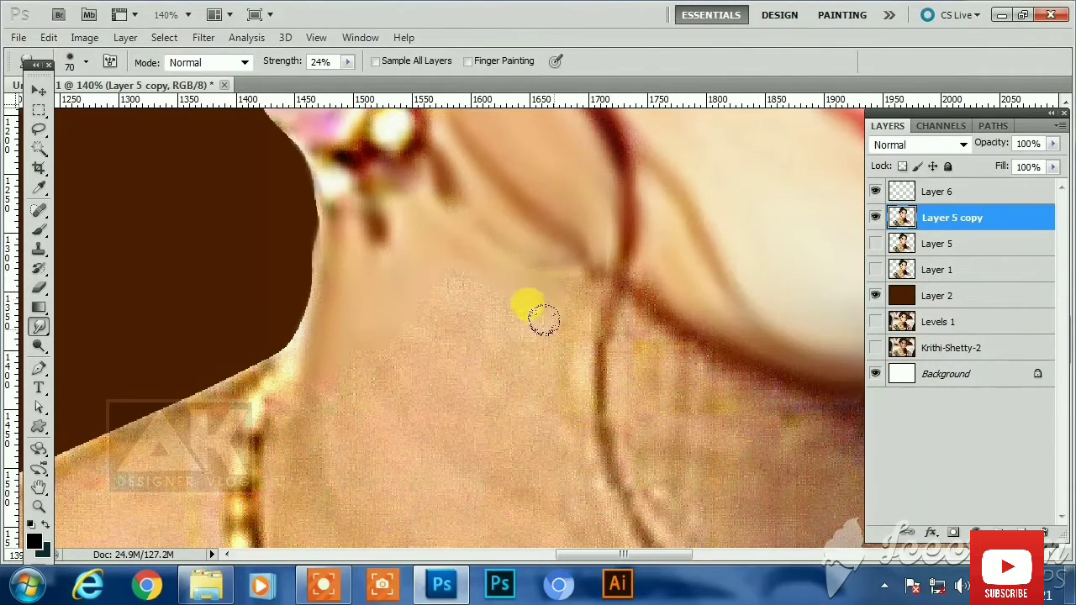
key("bracketright")
scroll(449, 273, "down", 2)
mouse_move(327, 358)
left_mouse_down()
mouse_move(317, 290)
mouse_move(271, 215)
left_mouse_up()
mouse_move(288, 317)
left_mouse_down()
mouse_move(322, 263)
mouse_move(266, 186)
mouse_move(469, 185)
left_mouse_up()
left_click_drag(549, 353, 529, 210)
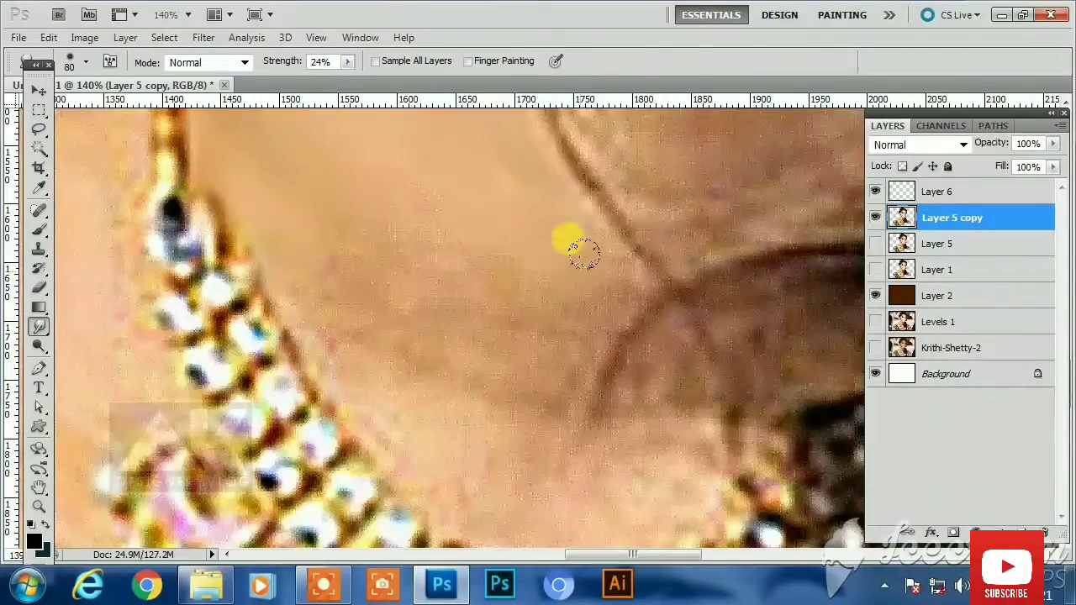
Smooth the lower neck and the skin beside the jewelled necklace with an 80 px Smudge brush
mouse_move(585, 254)
left_mouse_down()
mouse_move(553, 348)
mouse_move(532, 343)
mouse_move(367, 180)
mouse_move(321, 326)
left_mouse_up()
mouse_move(341, 361)
left_mouse_down()
mouse_move(294, 244)
mouse_move(591, 334)
mouse_move(355, 248)
left_mouse_up()
mouse_move(523, 252)
left_mouse_down()
mouse_move(407, 368)
mouse_move(523, 378)
mouse_move(357, 394)
left_mouse_up()
mouse_move(388, 323)
left_mouse_down()
mouse_move(391, 382)
mouse_move(514, 343)
left_mouse_up()
left_click_drag(424, 281, 425, 433)
mouse_move(258, 295)
left_mouse_down()
mouse_move(293, 391)
mouse_move(488, 345)
mouse_move(515, 246)
mouse_move(437, 291)
left_mouse_up()
mouse_move(372, 301)
left_mouse_down()
mouse_move(353, 362)
mouse_move(300, 378)
mouse_move(224, 287)
left_mouse_up()
mouse_move(189, 168)
left_mouse_down()
mouse_move(239, 293)
mouse_move(286, 331)
mouse_move(381, 387)
mouse_move(605, 416)
left_mouse_up()
left_click_drag(490, 173, 503, 463)
left_click_drag(503, 360, 478, 430)
Set the Smudge strength to 57% and smooth the small teeth near the mouth corner with a 15 px brush
key("bracketleft")
key("bracketleft")
key("bracketleft")
key("bracketleft")
key("bracketleft")
key("bracketleft")
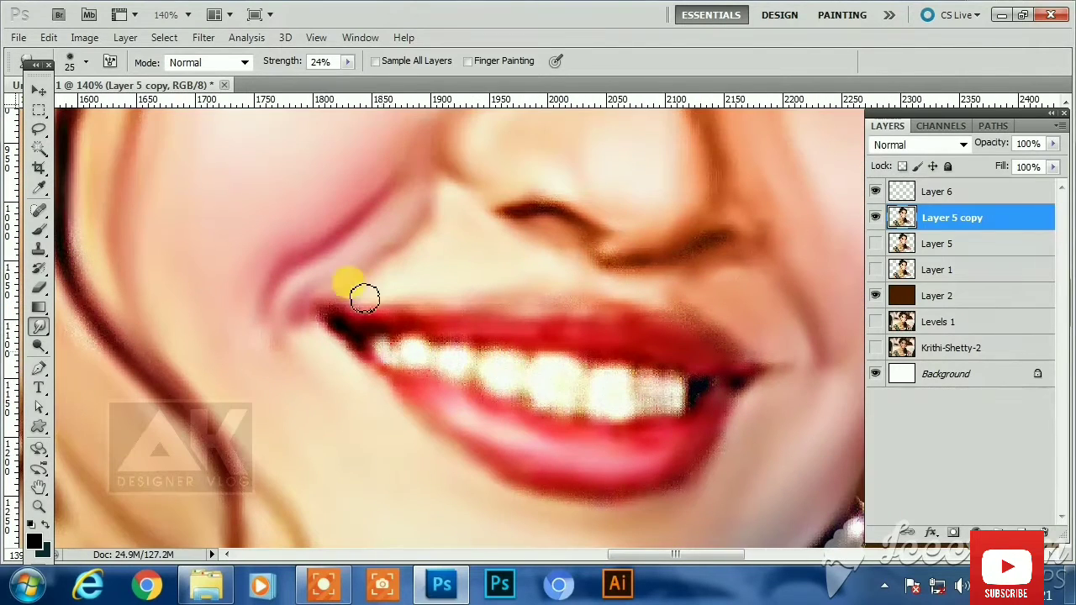
left_click(348, 62)
left_click(378, 84)
left_click(412, 360)
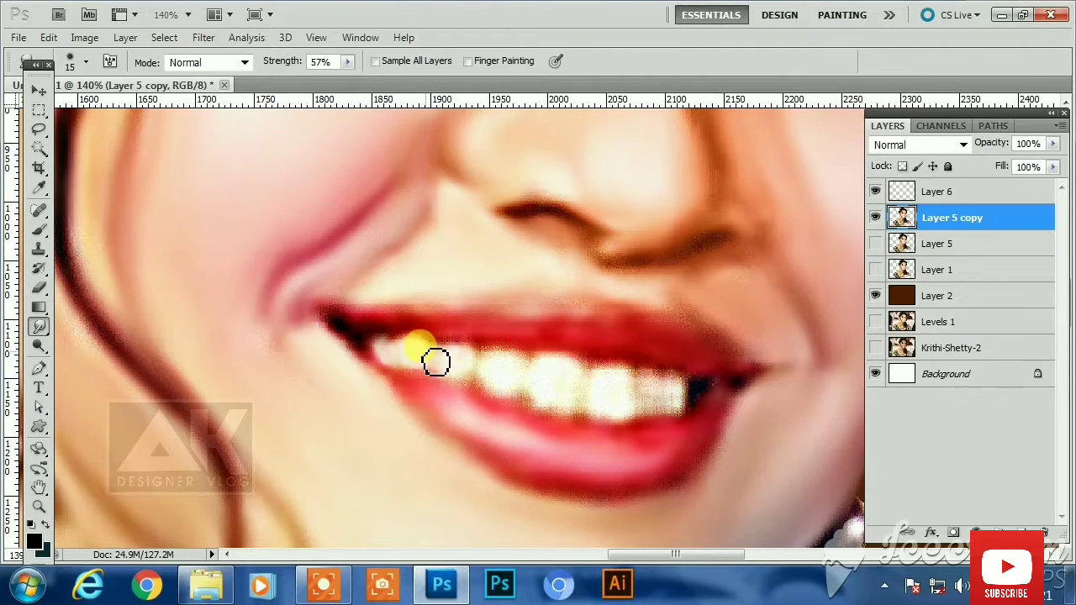
left_click_drag(502, 378, 420, 353)
Smooth the edges of the teeth along the upper and lower lips with a small Smudge brush
scroll(434, 364, "up", 3)
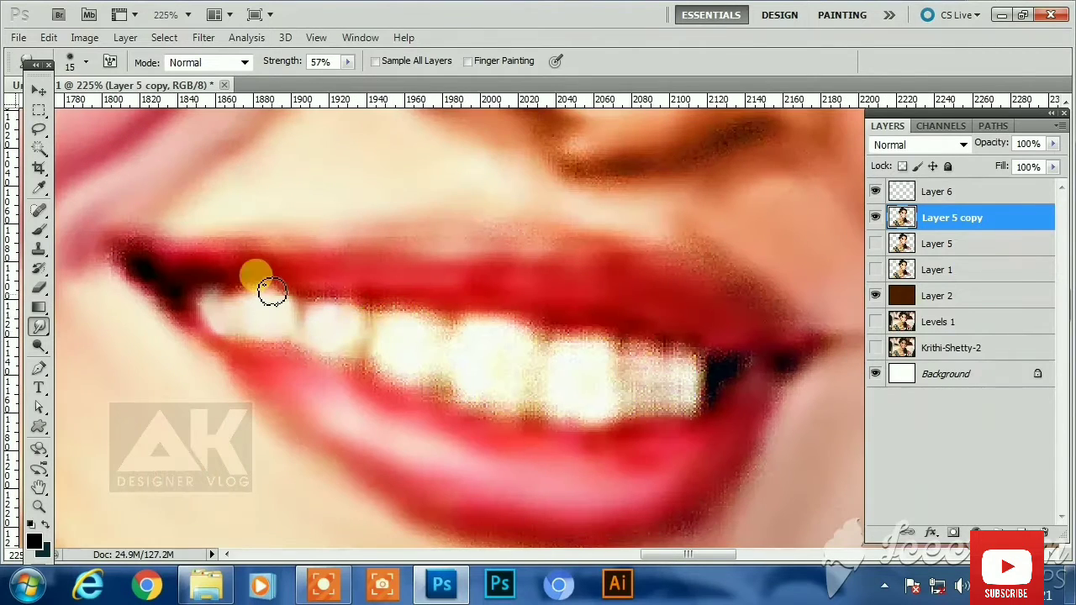
key("bracketright")
left_click_drag(249, 293, 300, 303)
left_click_drag(254, 354, 308, 366)
left_click_drag(375, 382, 310, 365)
mouse_move(313, 365)
left_mouse_down()
mouse_move(345, 384)
mouse_move(577, 343)
left_mouse_up()
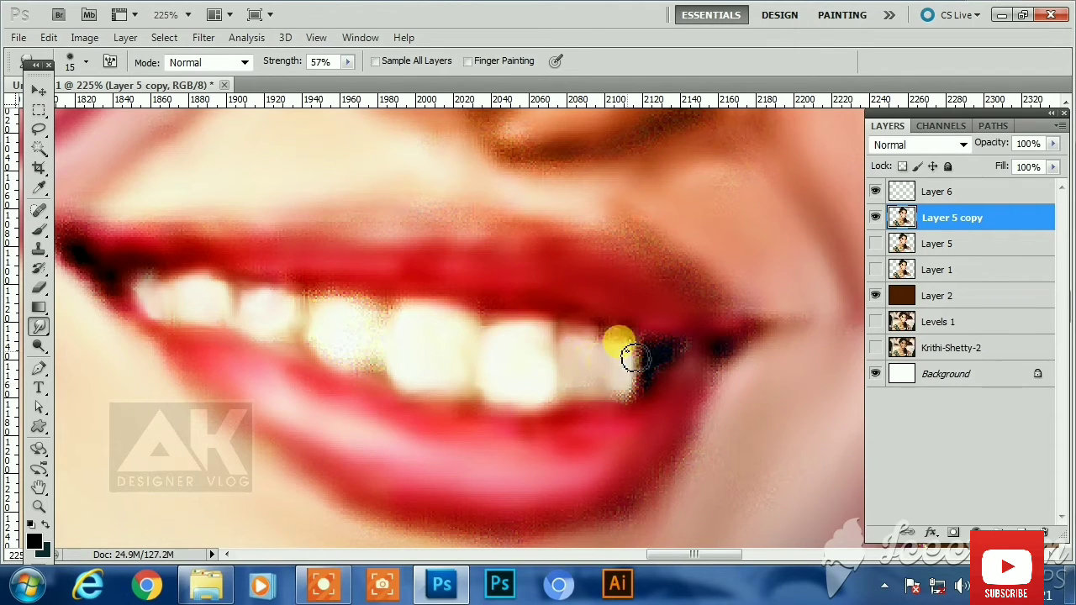
Smooth the teeth at the shaded mouth corner and the noisy tooth edges with 15 and 20 px Smudge brushes
left_click_drag(632, 357, 603, 405)
left_click_drag(616, 347, 701, 419)
key("bracketright")
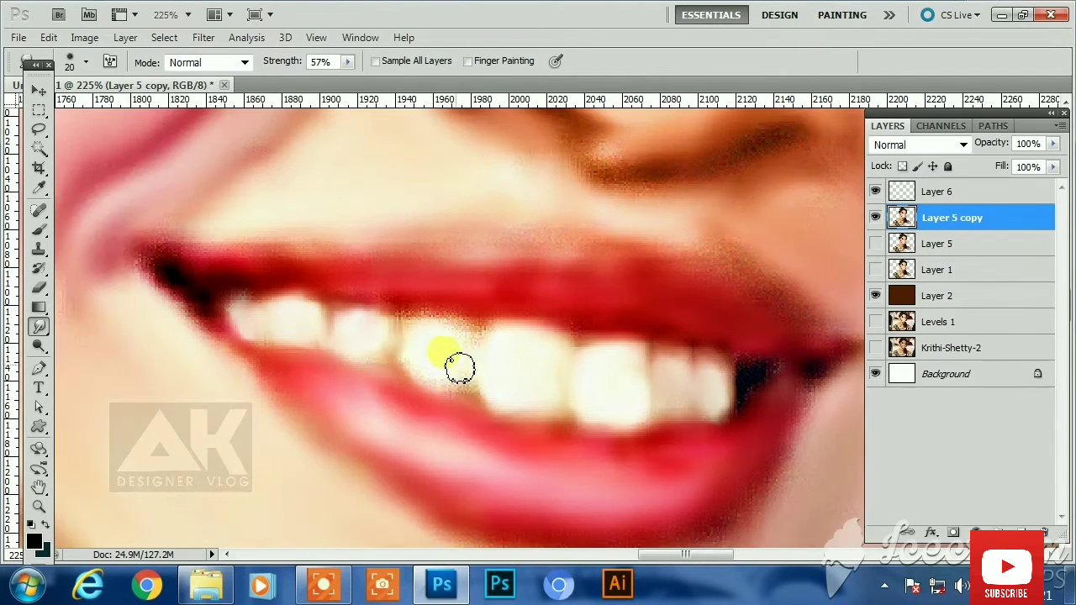
mouse_move(460, 367)
left_mouse_down()
mouse_move(416, 326)
mouse_move(430, 376)
mouse_move(428, 360)
mouse_move(475, 384)
left_mouse_up()
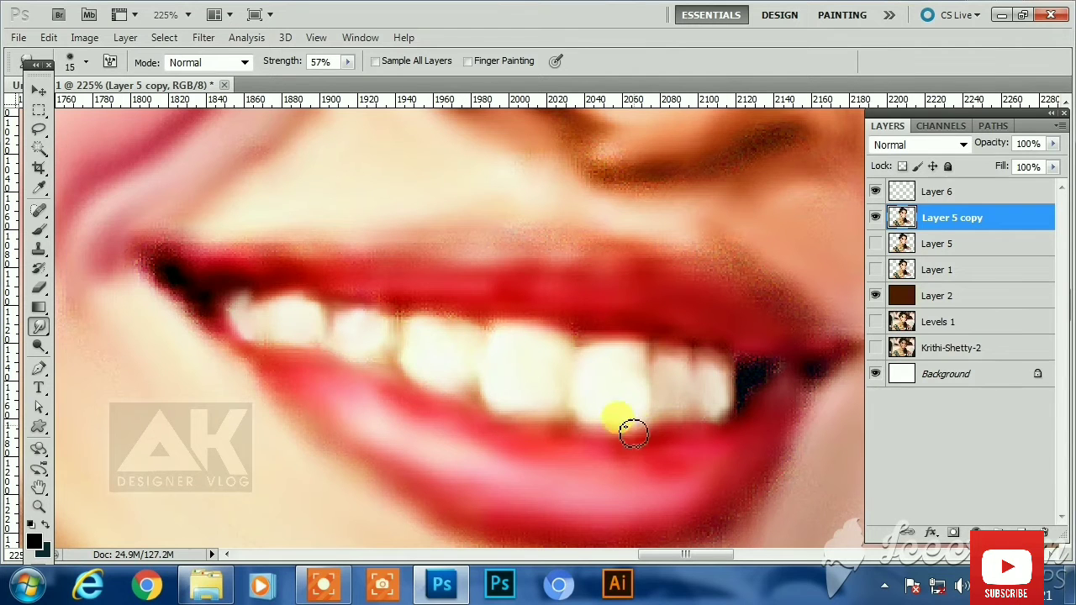
Smooth the mouth corner and the upper lip's outline, enlarging the Smudge brush to 40 px
key("bracketright")
left_click_drag(138, 274, 151, 251)
left_click_drag(178, 310, 205, 329)
key("bracketright")
key("bracketright")
mouse_move(755, 277)
left_mouse_down()
mouse_move(672, 283)
mouse_move(514, 233)
left_mouse_up()
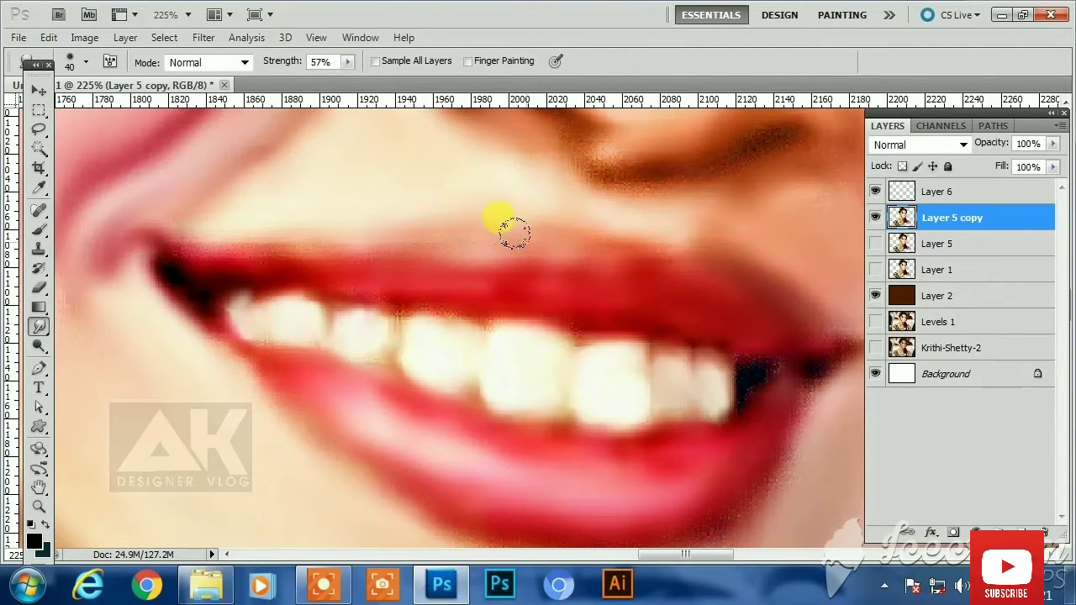
Smooth the nostril shadows and the skin just beneath the nose with a 40 px Smudge brush
left_click_drag(580, 194, 599, 353)
left_click_drag(621, 312, 664, 315)
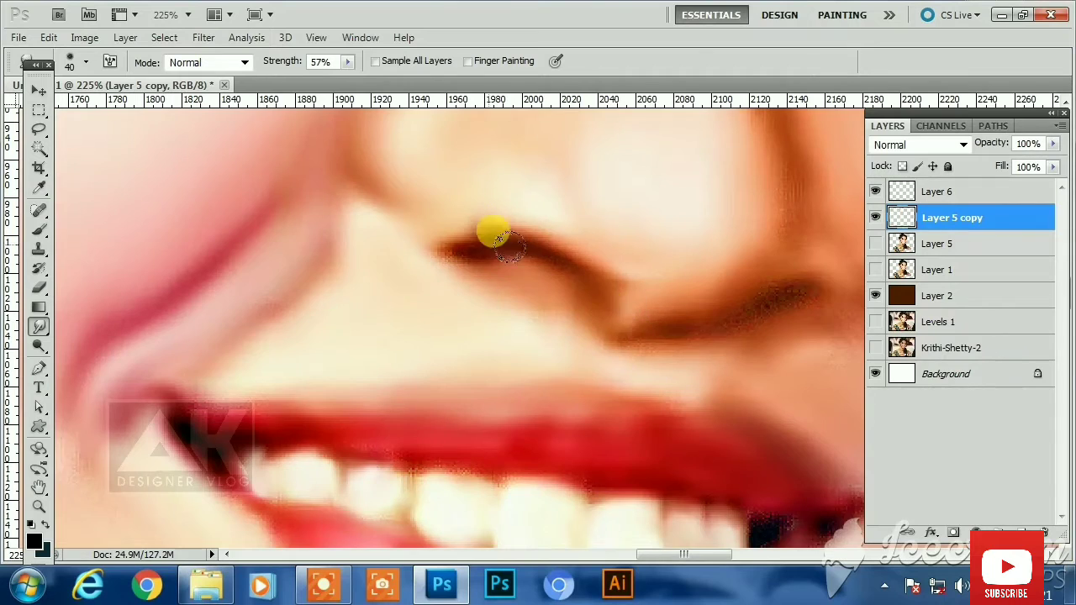
scroll(508, 246, "down", 1)
left_click_drag(767, 222, 747, 431)
left_click_drag(691, 164, 694, 375)
left_click_drag(349, 277, 541, 375)
Add a new layer above the smudged portrait and prepare a white Brush at 100% opacity
key("ctrl+shift+alt+n")
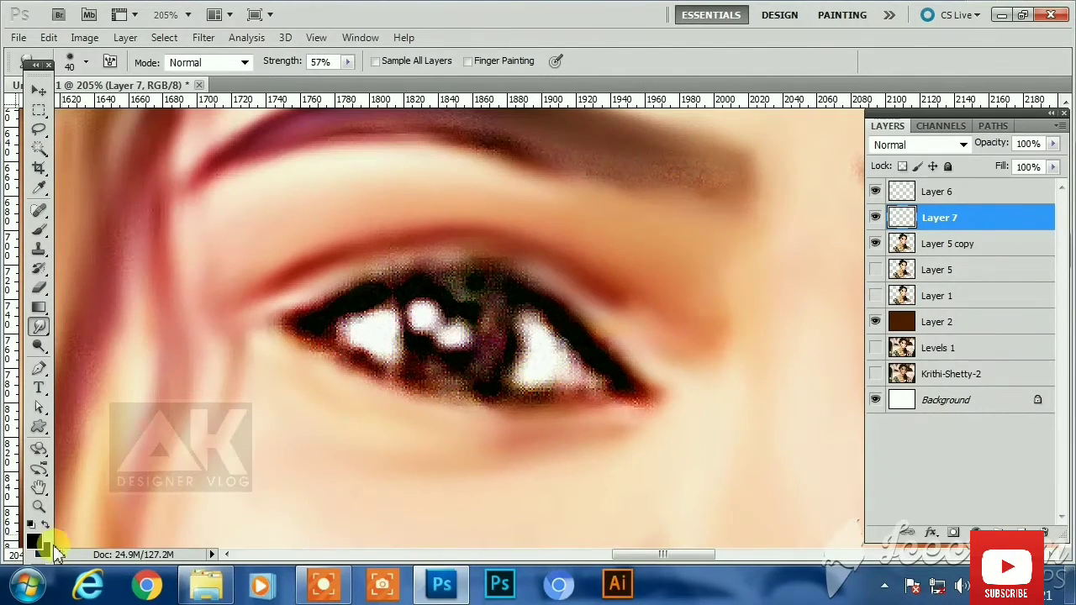
left_click(29, 543)
left_click(1009, 277)
key("b")
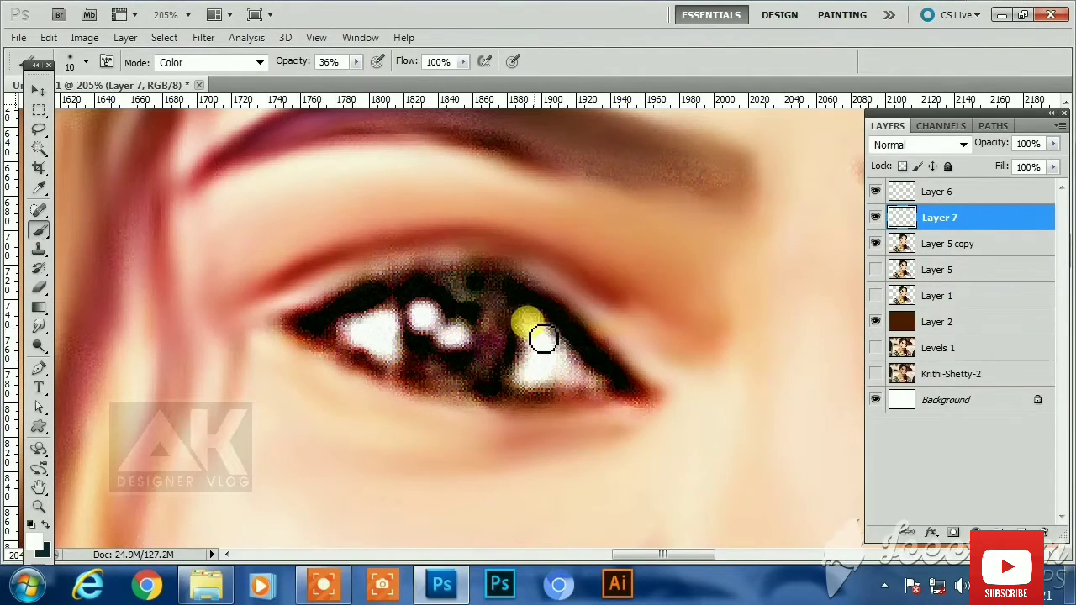
left_click(357, 63)
left_click_drag(360, 79, 413, 80)
Paint the whites and the highlights of the eye nearest the loose hair solid white
key("bracketright")
mouse_move(528, 367)
left_mouse_down()
mouse_move(539, 340)
mouse_move(560, 360)
mouse_move(560, 341)
mouse_move(603, 385)
mouse_move(534, 370)
mouse_move(537, 339)
mouse_move(559, 392)
mouse_move(593, 387)
mouse_move(574, 368)
mouse_move(353, 339)
mouse_move(400, 323)
mouse_move(405, 357)
mouse_move(361, 347)
mouse_move(444, 319)
mouse_move(451, 346)
left_mouse_up()
key("bracketright")
key("bracketleft")
key("bracketleft")
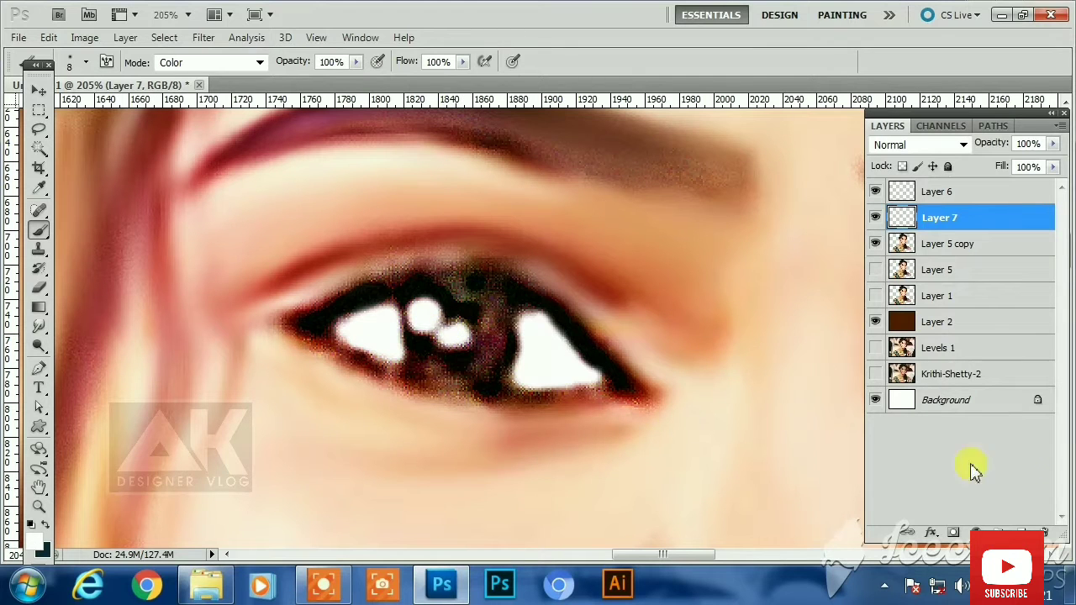
Add another new layer above the painted eye whites and set the foreground colour to black
left_click(1021, 532)
left_click(35, 543)
left_click_drag(775, 439, 860, 503)
left_click(1032, 276)
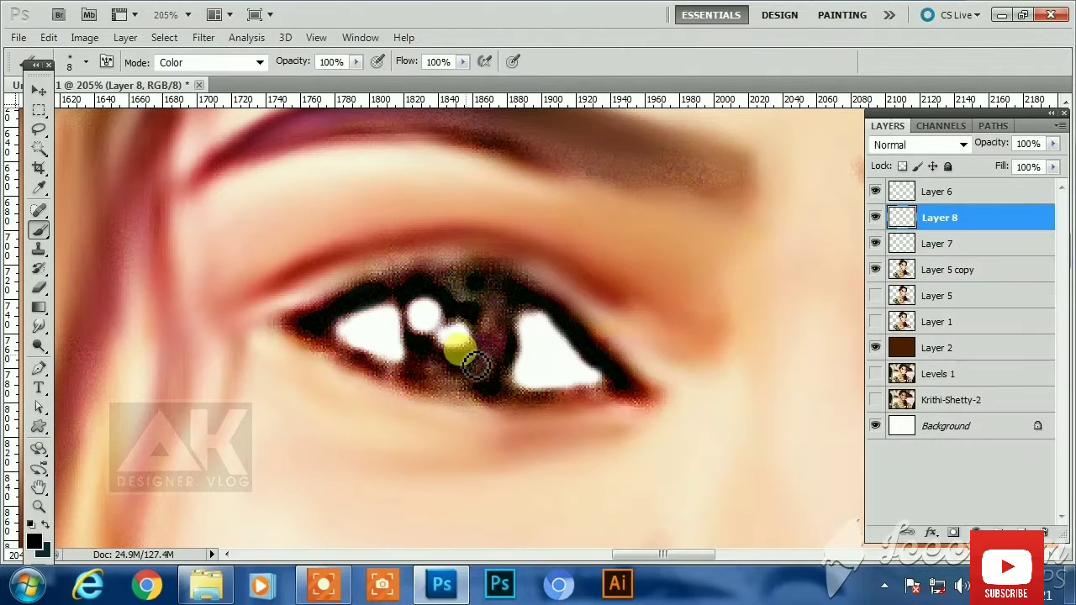
Paint the iris solid black with a 20 px Brush and place its layer beneath the eye-white layer
key("bracketright")
key("bracketright")
key("bracketright")
key("bracketright")
left_click(324, 584)
left_click(528, 562)
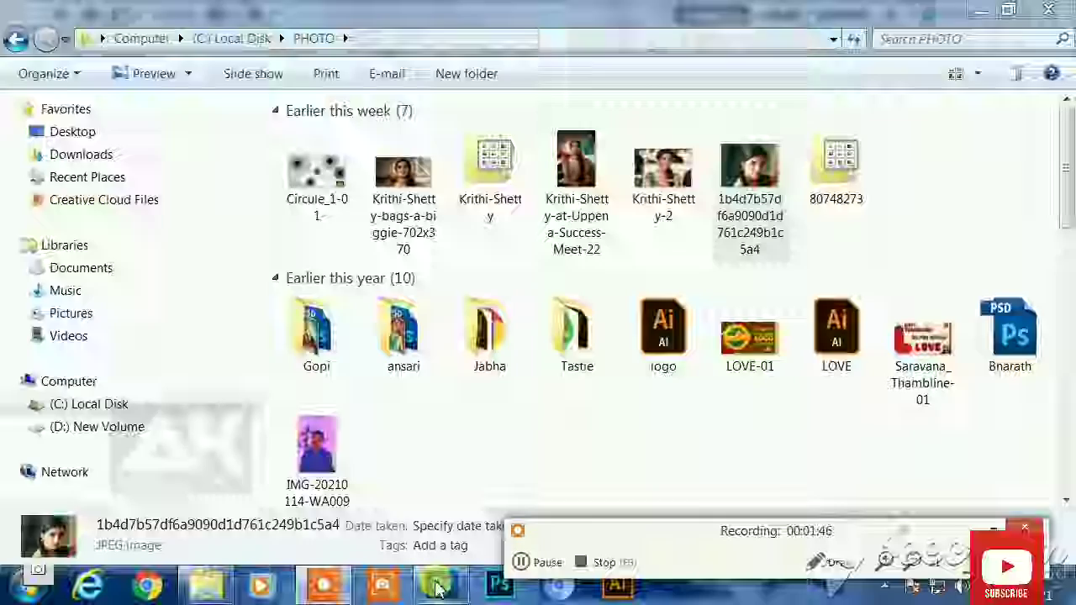
left_click(440, 584)
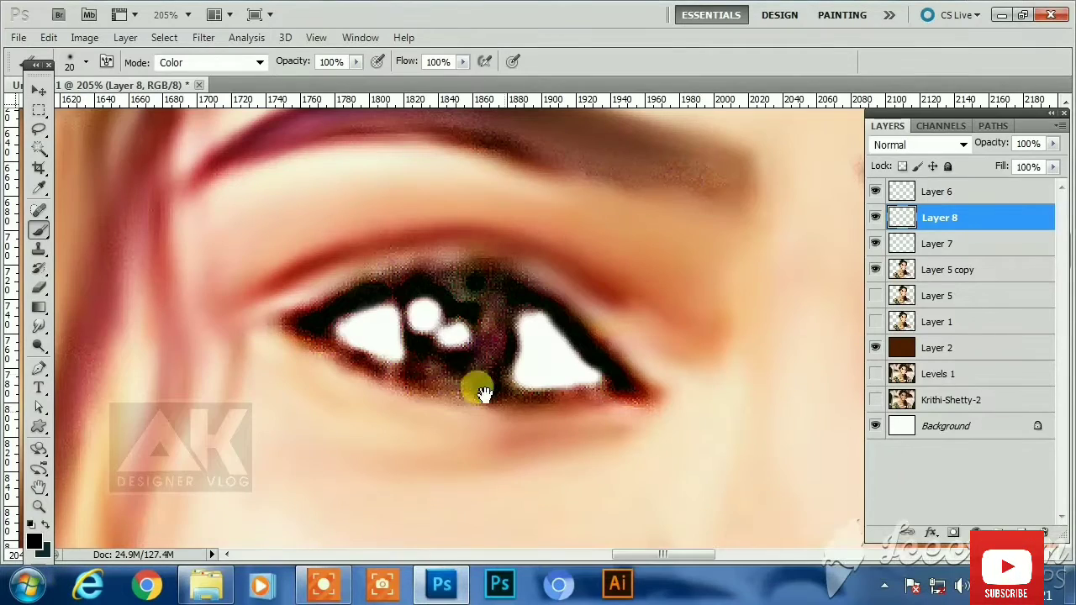
left_click_drag(485, 395, 525, 418)
mouse_move(454, 335)
left_mouse_down()
mouse_move(486, 388)
mouse_move(522, 392)
mouse_move(540, 348)
mouse_move(511, 342)
mouse_move(483, 365)
mouse_move(519, 360)
left_mouse_up()
left_click_drag(932, 217, 932, 256)
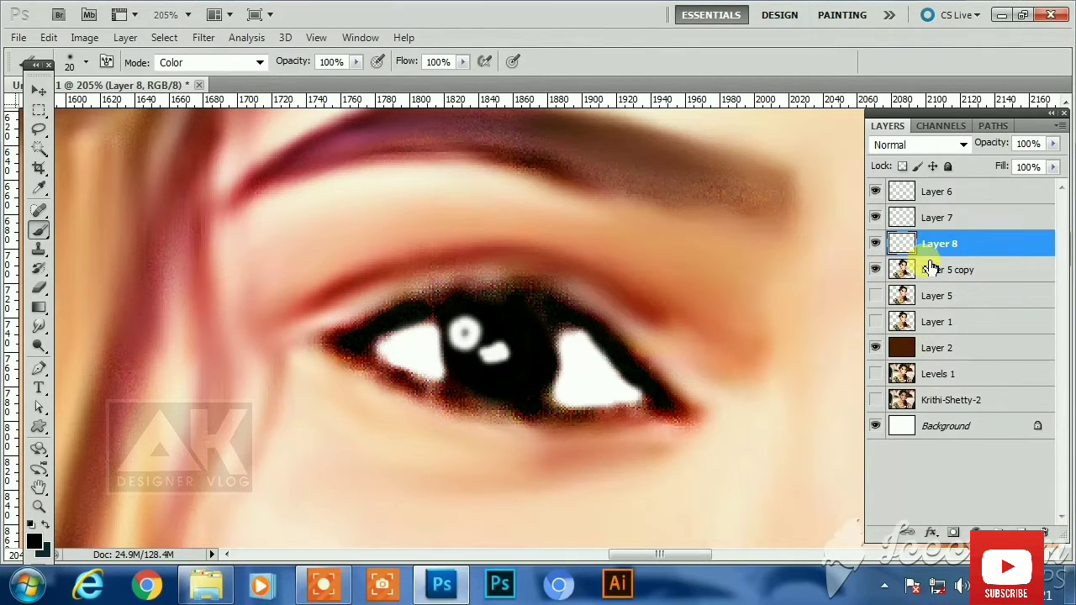
Fill the dark centre of the round highlight with white on the eye-white layer, using a 9 px Brush
left_click(939, 217)
left_click(33, 541)
left_click_drag(658, 322, 646, 289)
key("Return")
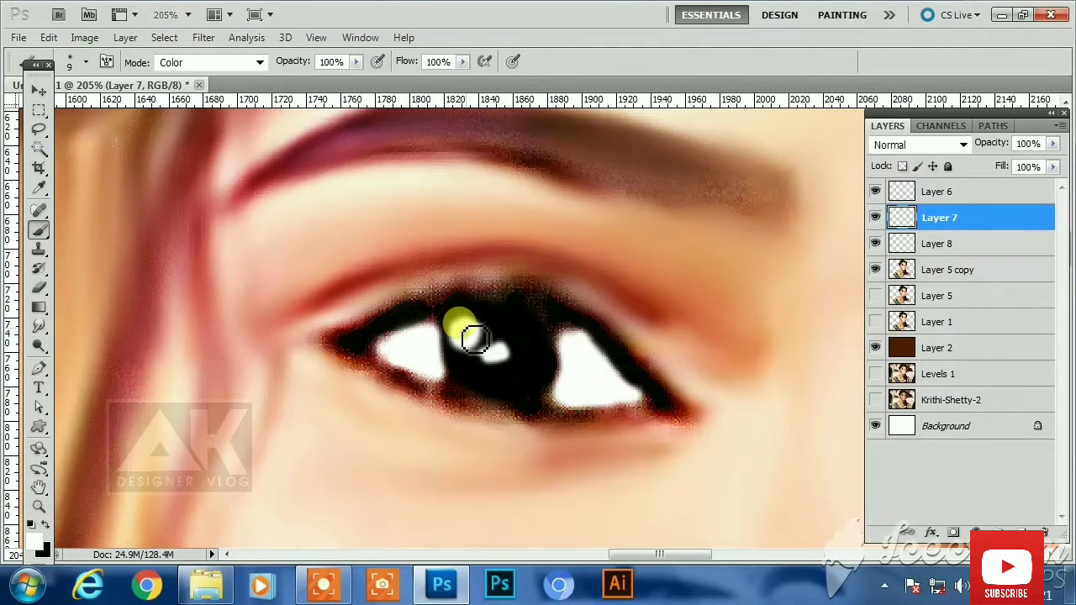
key("bracketright")
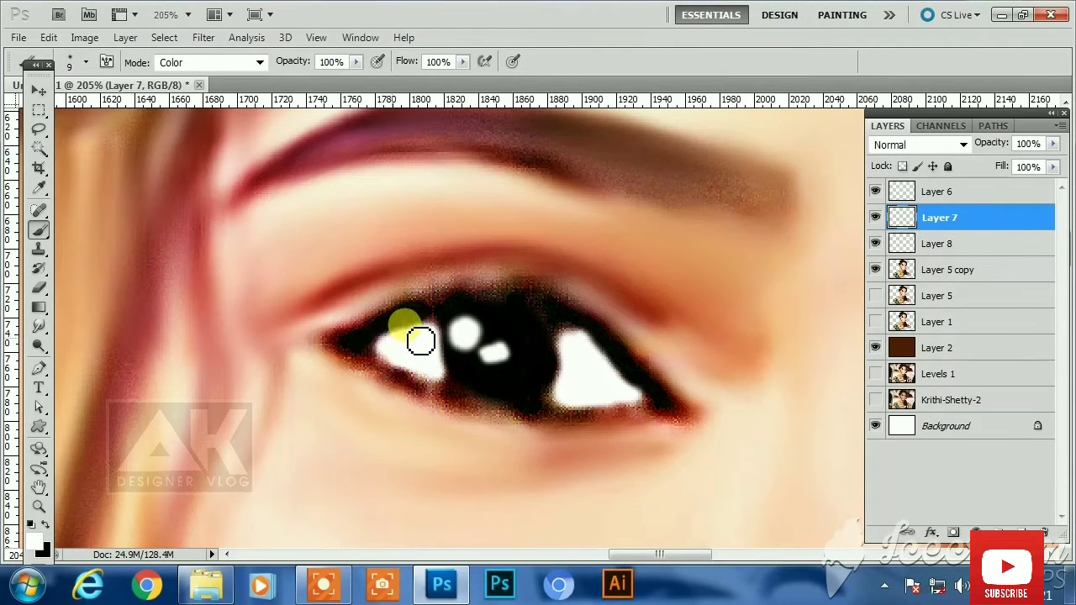
Check the black iris layer by toggling its visibility, and prepare a black 15 px Brush on it
left_click(916, 251)
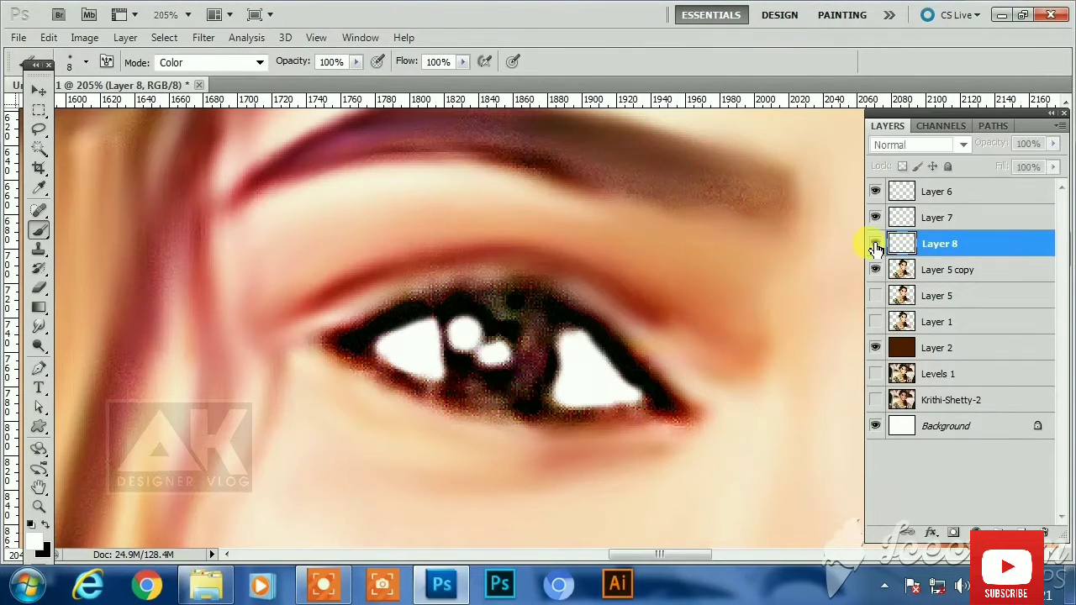
left_click(45, 527)
key("bracketright")
key("bracketright")
key("bracketright")
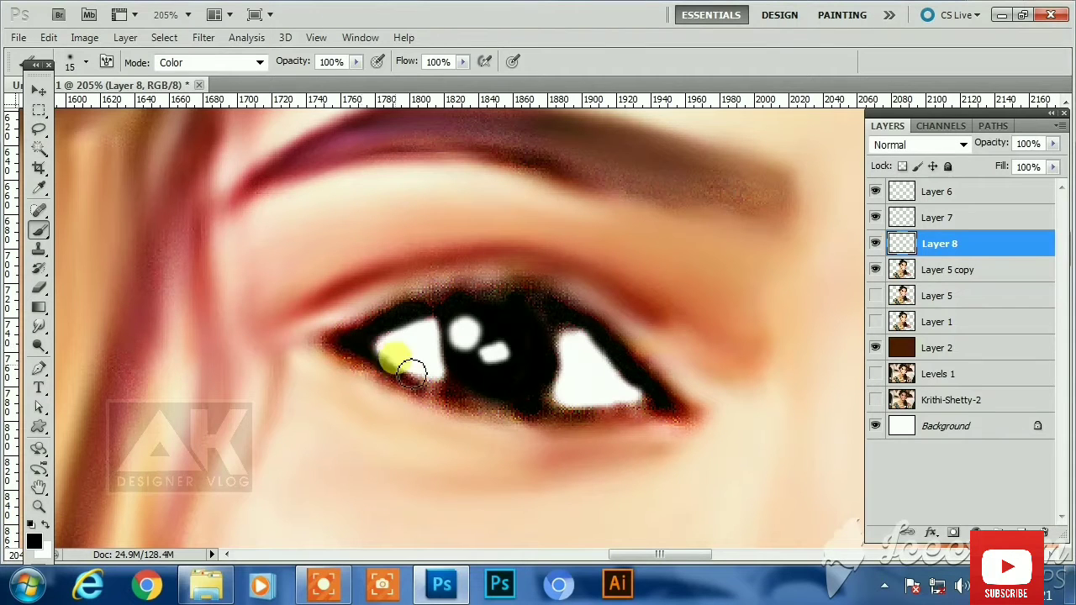
Smudge the grainy lash lines around this eye smooth on Layer 5 copy with a 20–25 px brush at 57% strength
left_click(947, 269)
key("r")
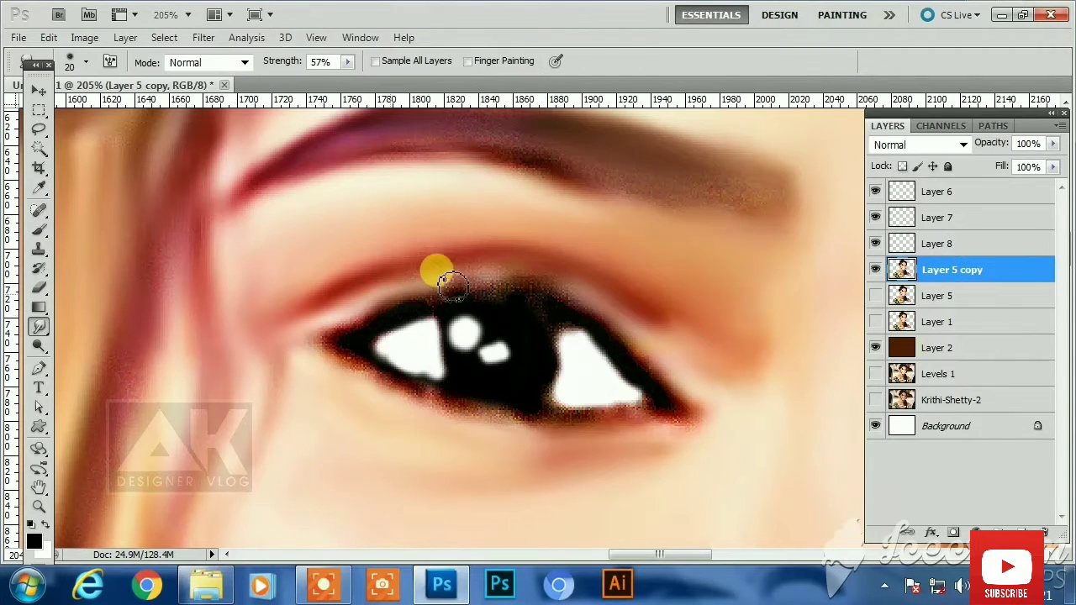
key("bracketleft")
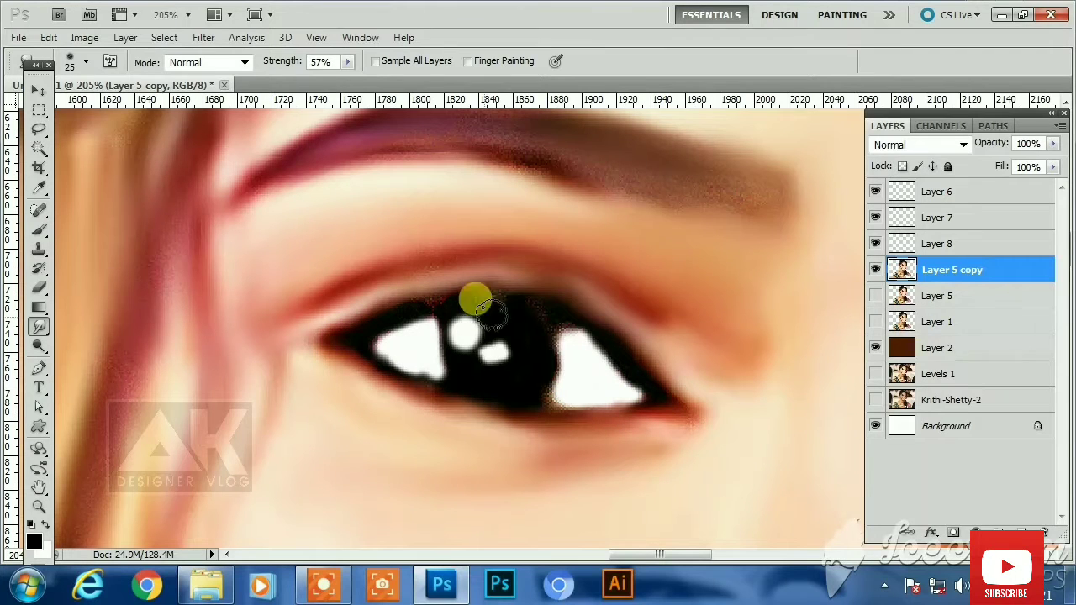
left_click(38, 92)
key("r")
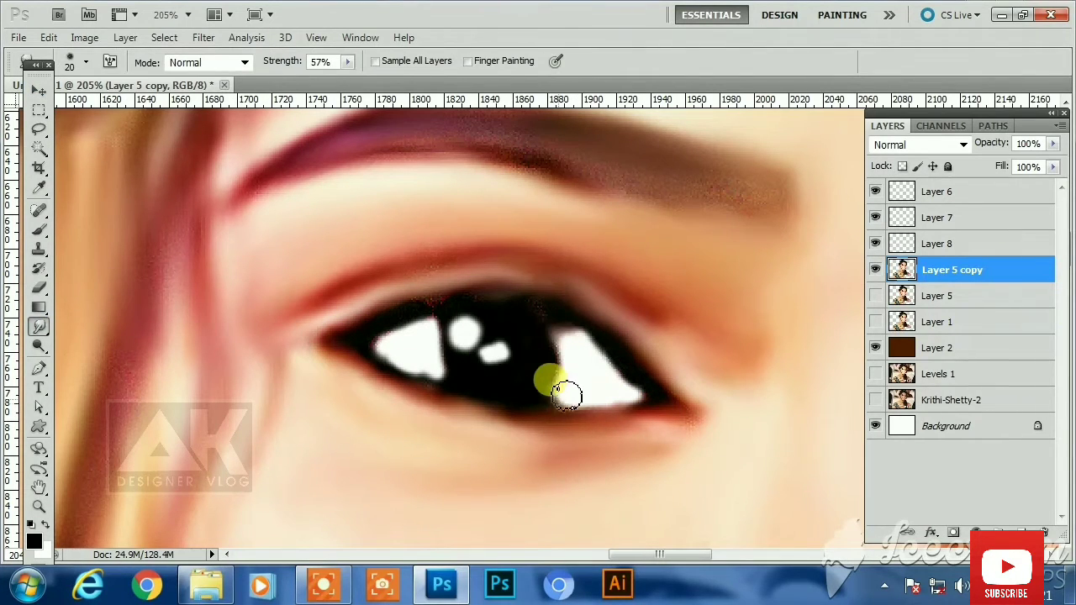
Soften the edges of the inner eye white on Layer 7 with a 25 px Smudge brush
key("alt+bracketright")
key("alt+bracketright")
mouse_move(618, 385)
left_mouse_down()
mouse_move(573, 377)
mouse_move(573, 351)
mouse_move(585, 393)
mouse_move(626, 387)
mouse_move(593, 432)
left_mouse_up()
key("bracketright")
Add a new layer above the eye whites and paint a brown crescent along the lower iris
key("b")
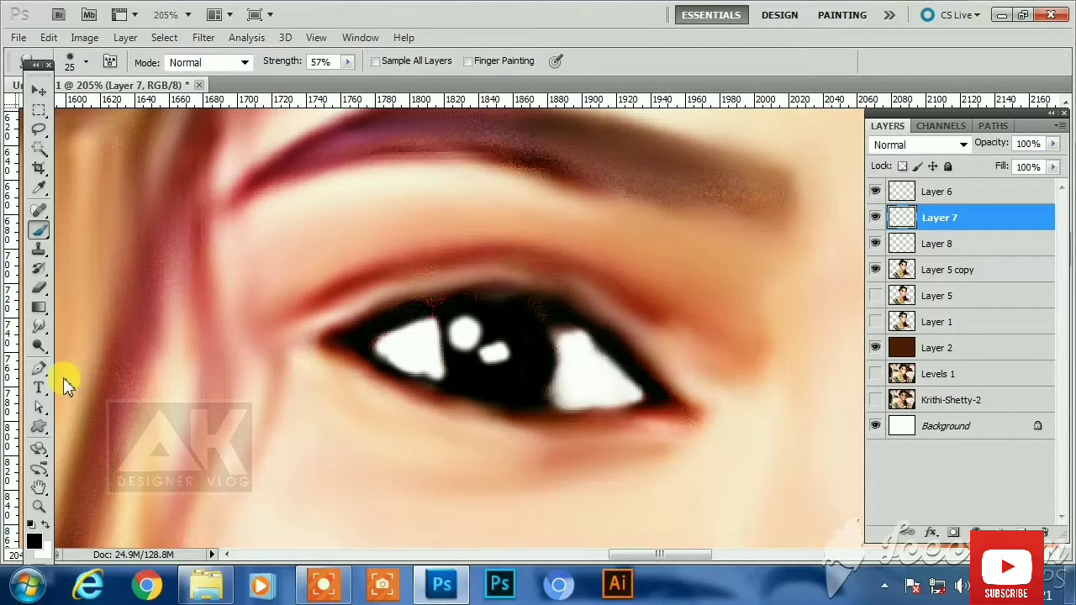
left_click(462, 364)
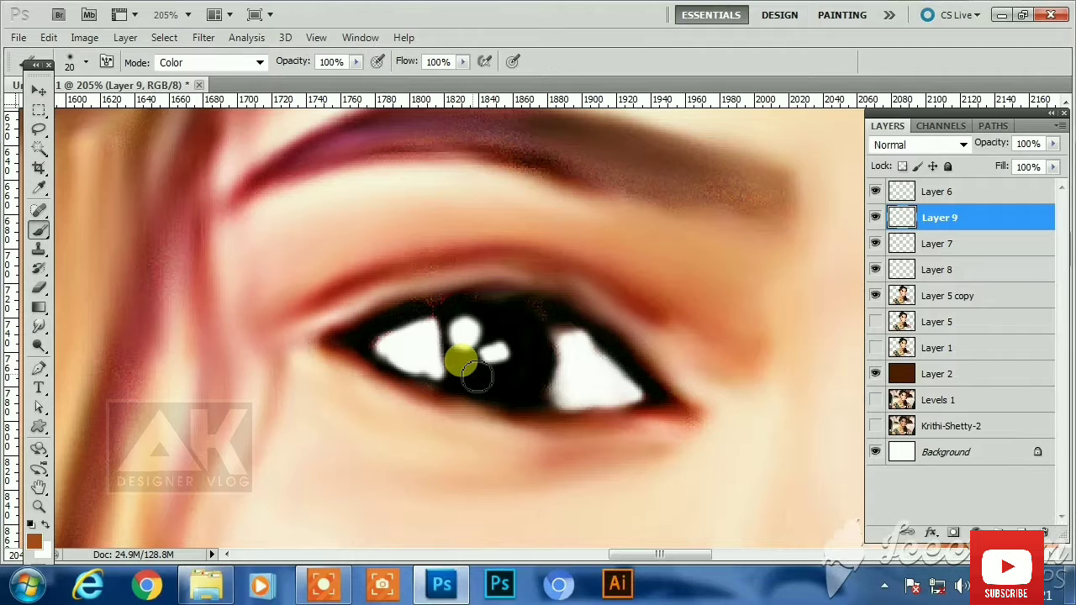
left_click_drag(477, 377, 509, 387)
key("bracketleft")
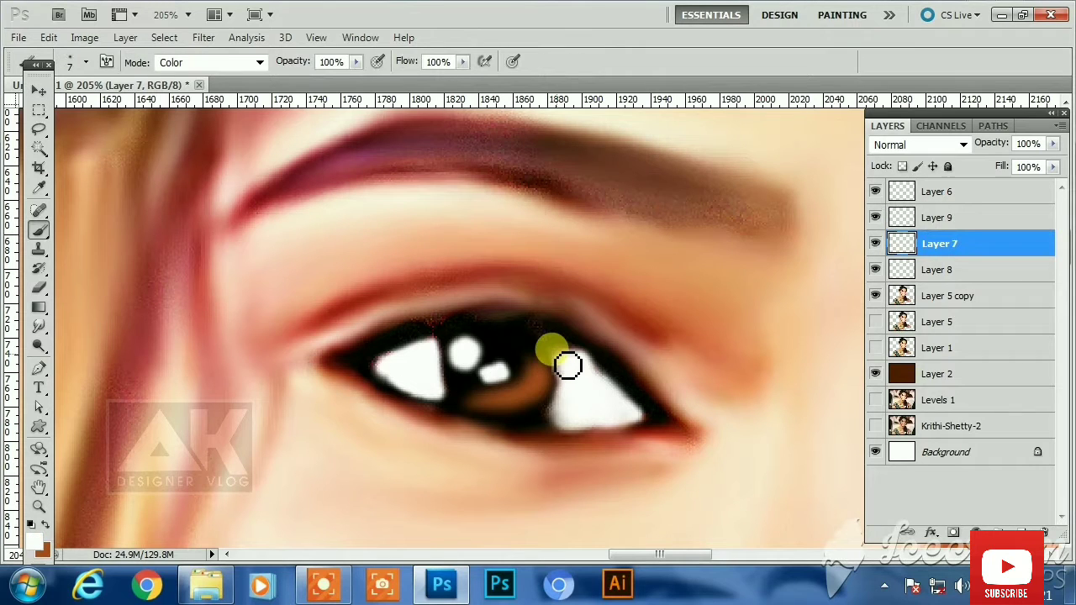
key("bracketright")
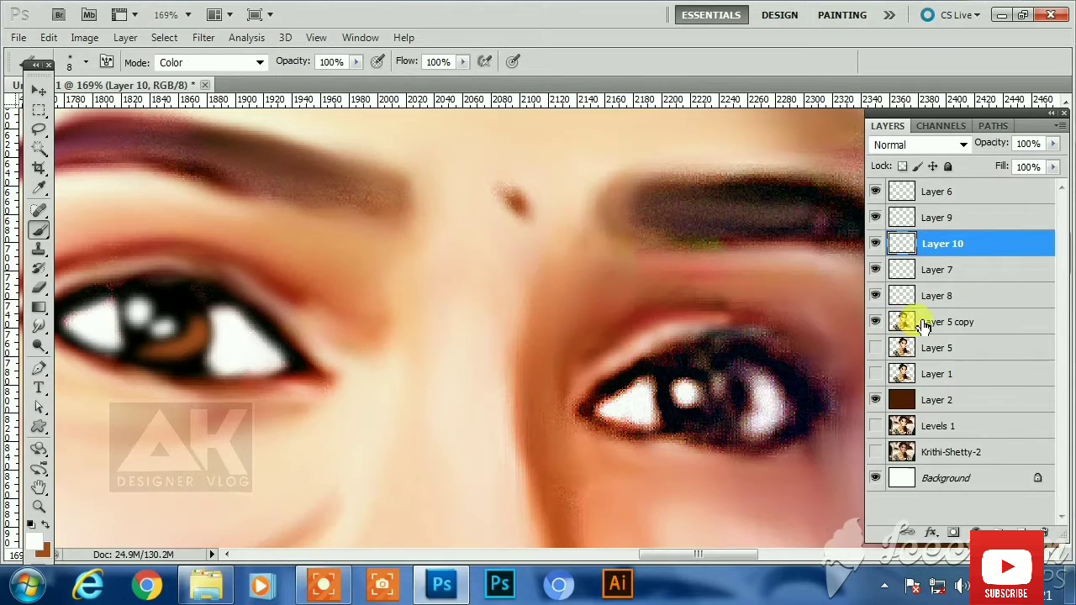
Smudge the inner corner and upper lid line of the other eye on Layer 5 copy at 57% strength
left_click(912, 321)
left_click(38, 327)
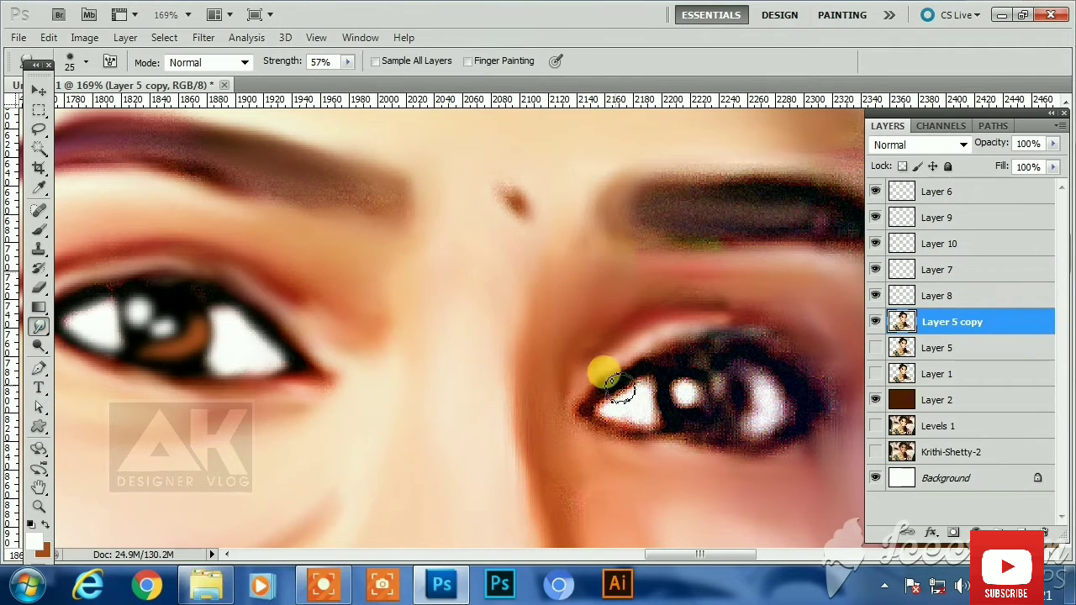
scroll(605, 372, "up", 2)
mouse_move(540, 423)
left_mouse_down()
mouse_move(586, 403)
mouse_move(609, 412)
mouse_move(589, 440)
mouse_move(566, 428)
mouse_move(590, 428)
mouse_move(522, 444)
mouse_move(613, 466)
left_mouse_up()
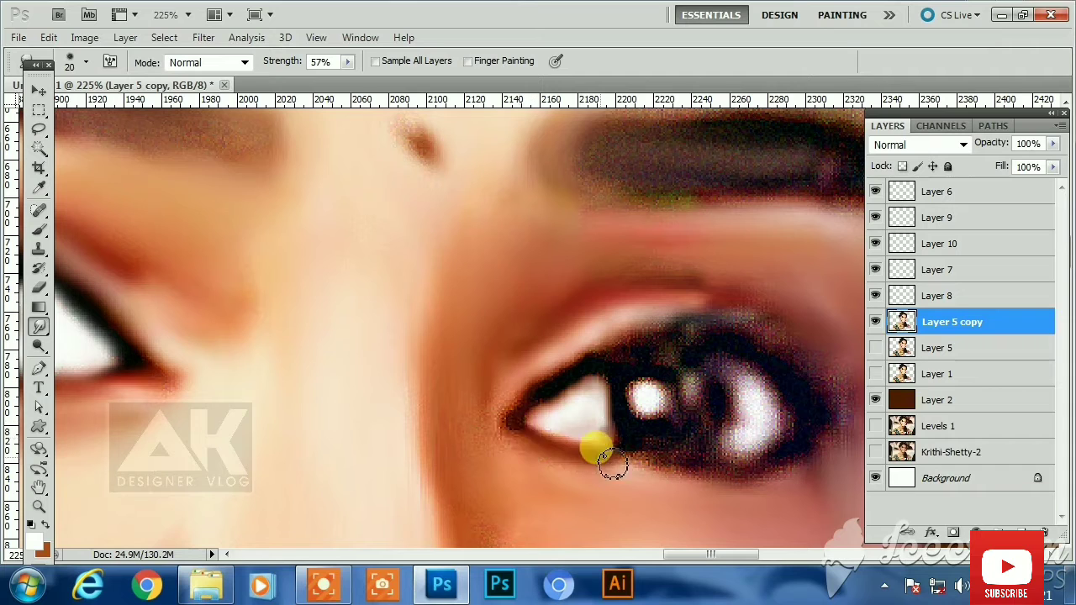
mouse_move(696, 326)
left_mouse_down()
mouse_move(564, 353)
mouse_move(507, 325)
left_mouse_up()
key("bracketright")
mouse_move(525, 317)
left_mouse_down()
mouse_move(611, 341)
mouse_move(586, 324)
left_mouse_up()
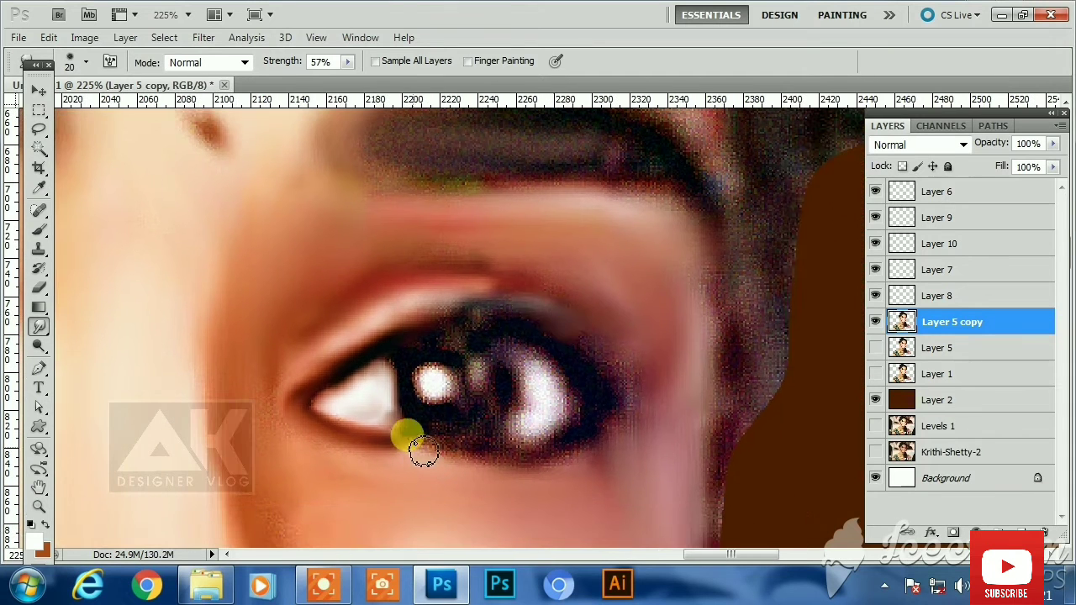
Smudge the lower lash line, outer eye white and iris highlights of this eye with a 15–20 px brush
mouse_move(423, 452)
left_mouse_down()
mouse_move(584, 448)
mouse_move(608, 408)
mouse_move(544, 385)
mouse_move(536, 394)
mouse_move(538, 377)
mouse_move(547, 419)
left_mouse_up()
key("bracketleft")
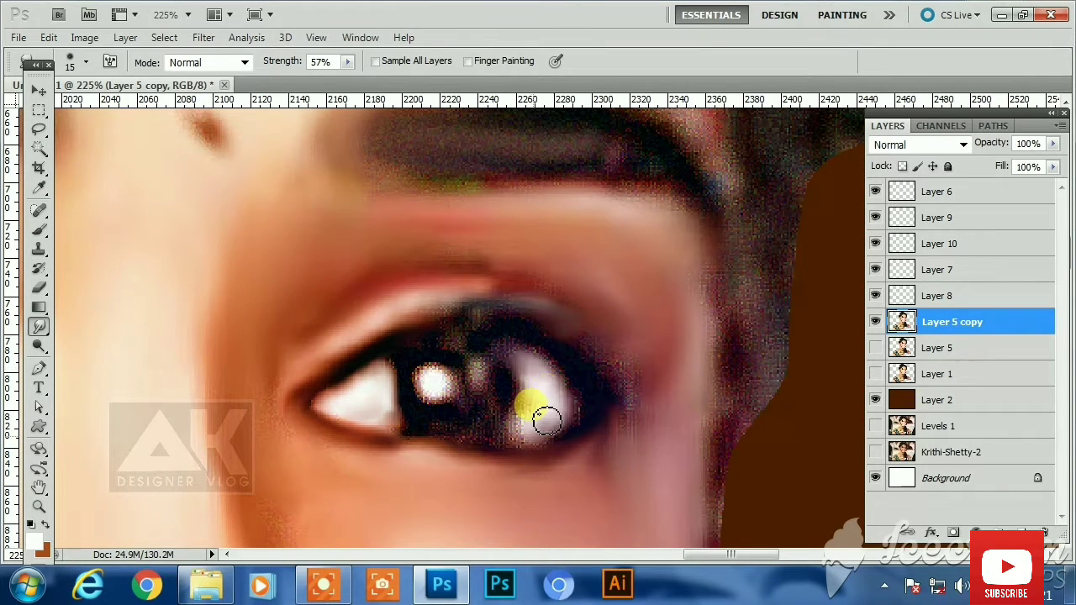
key("bracketright")
left_click_drag(476, 369, 488, 386)
left_click_drag(423, 377, 450, 390)
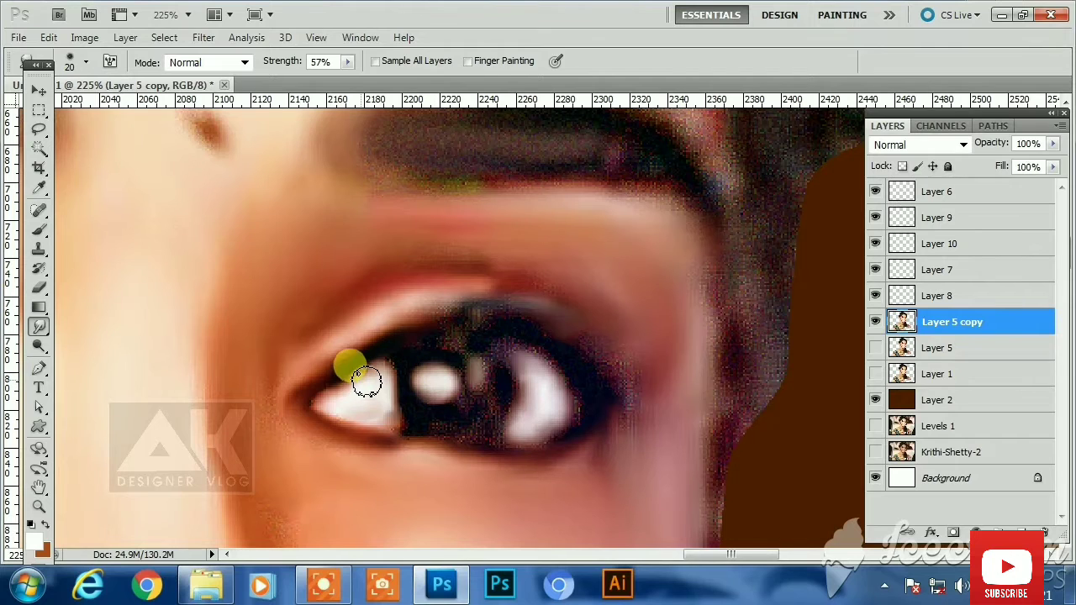
Paint the whites and both iris highlights of this eye solid white on Layer 10 with a small Brush
left_click(943, 244)
key("b")
mouse_move(352, 401)
left_mouse_down()
mouse_move(370, 414)
mouse_move(391, 393)
mouse_move(344, 417)
mouse_move(536, 361)
mouse_move(466, 365)
left_mouse_up()
key("bracketleft")
key("bracketleft")
key("bracketleft")
key("bracketright")
key("bracketright")
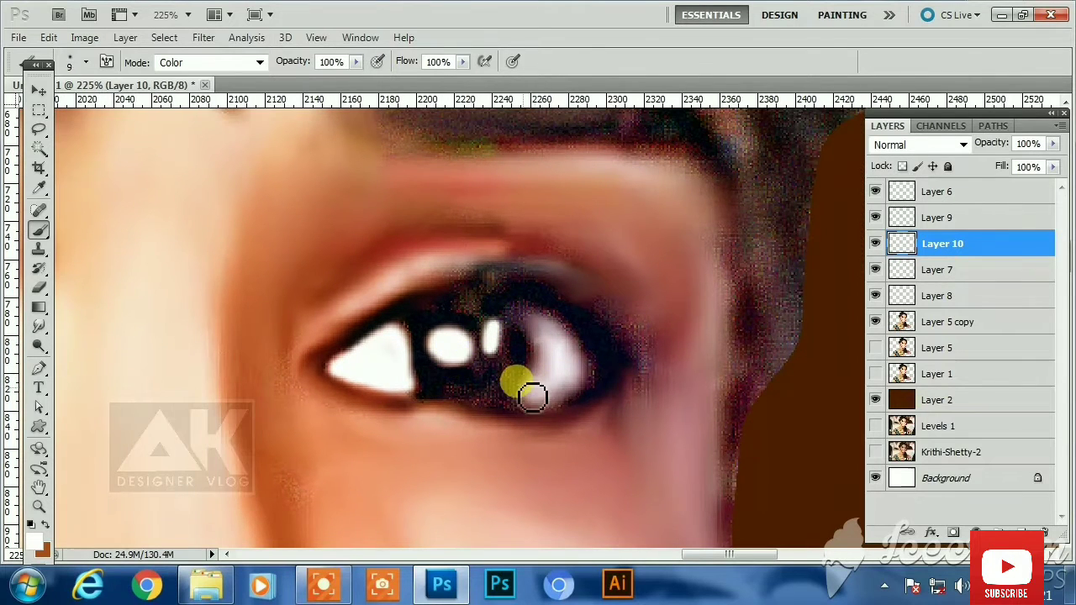
mouse_move(541, 392)
left_mouse_down()
mouse_move(538, 331)
mouse_move(551, 357)
mouse_move(555, 338)
mouse_move(580, 370)
mouse_move(561, 400)
mouse_move(556, 373)
mouse_move(546, 405)
mouse_move(576, 377)
mouse_move(561, 342)
mouse_move(583, 371)
left_mouse_up()
key("bracketleft")
Duplicate the brown iris crescent from the first eye and position the copy in the other eye's iris
left_click_drag(188, 354, 513, 368)
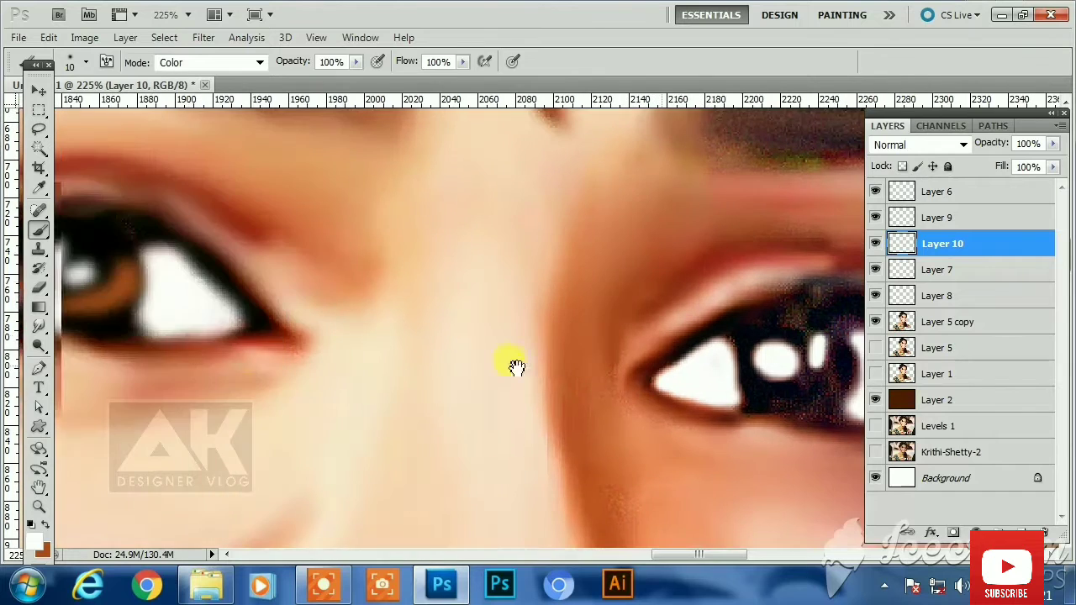
key("v")
right_click(111, 303)
left_click(143, 320)
left_click_drag(122, 311, 798, 385, "alt")
left_click_drag(803, 387, 554, 403)
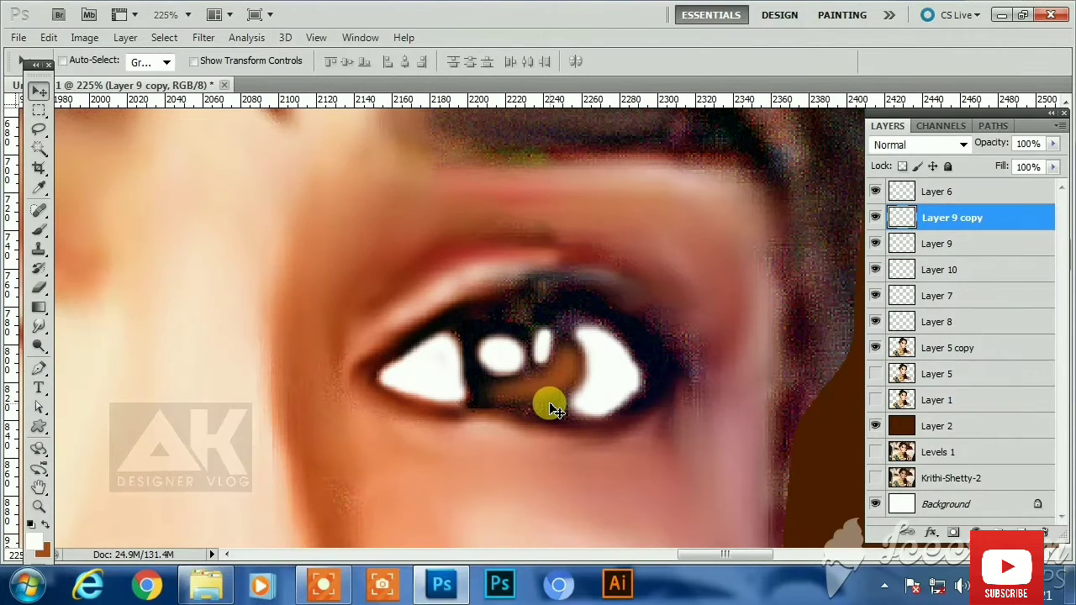
Warp the copied brown crescent to follow the lower curve of the iris and nudge it into place
key("ctrl+t")
right_click(551, 395)
left_click(589, 233)
left_click_drag(516, 365, 580, 418)
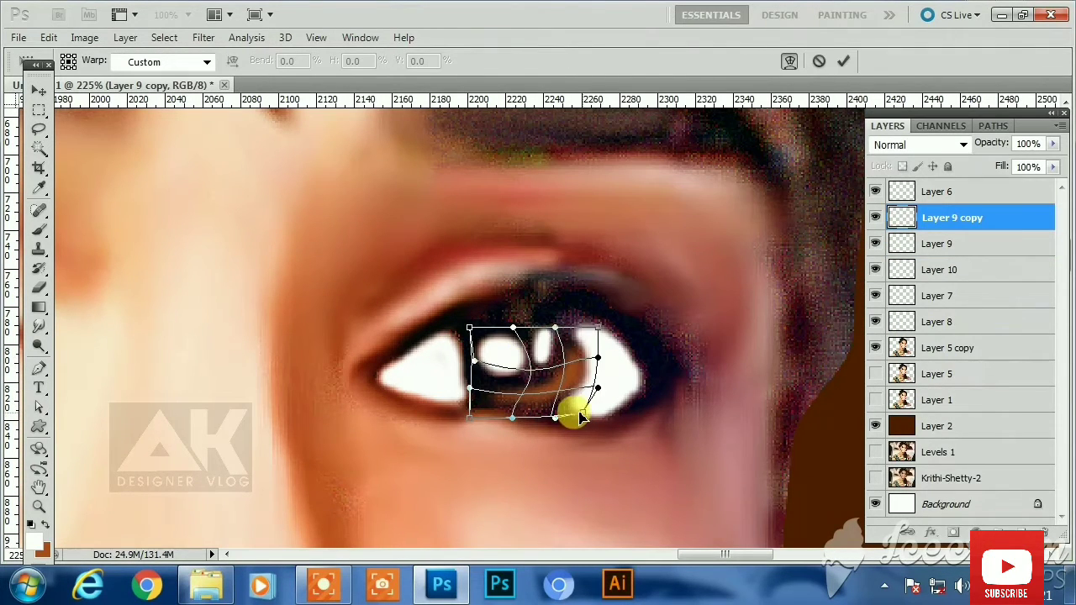
key("Return")
scroll(556, 415, "down", 3)
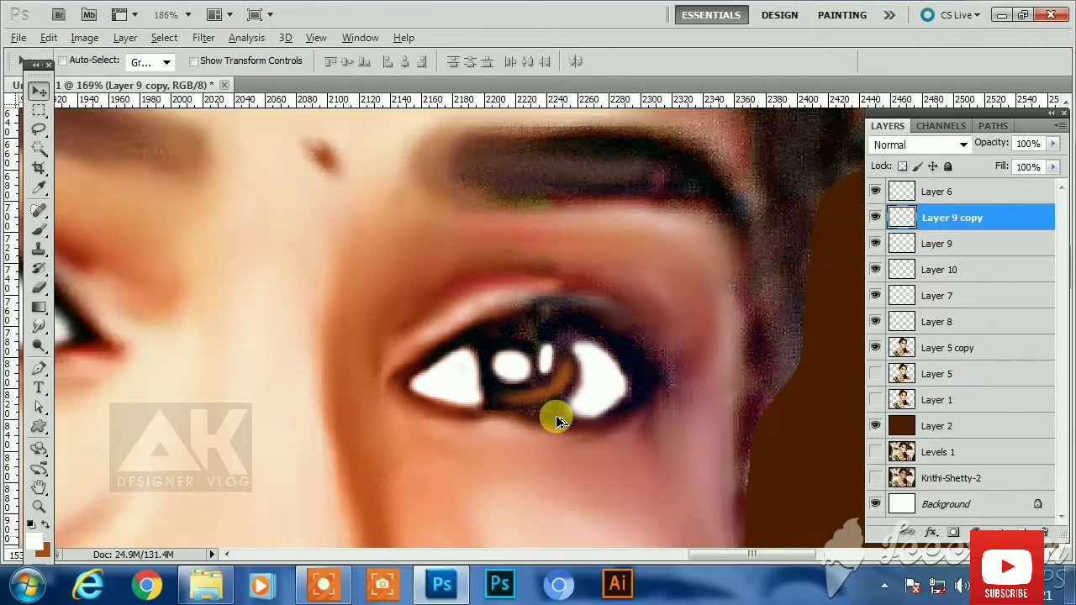
left_click_drag(502, 427, 512, 430)
Add a new layer above Layer 10 and set the foreground colour to near-black 000608
right_click(539, 413)
left_click(568, 426)
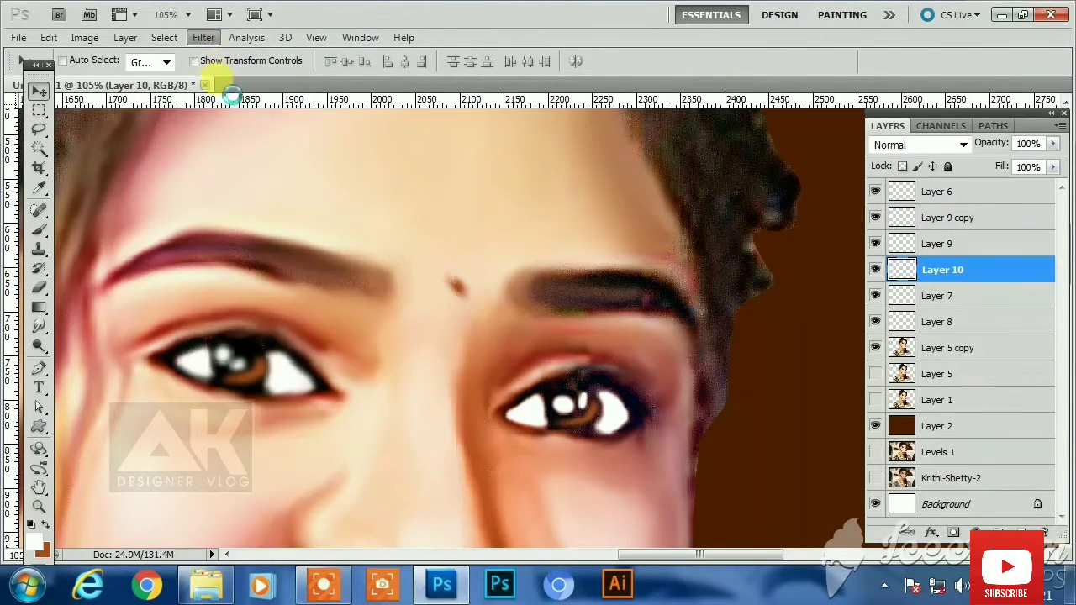
left_click(1022, 533)
left_click(33, 541)
left_click(858, 494)
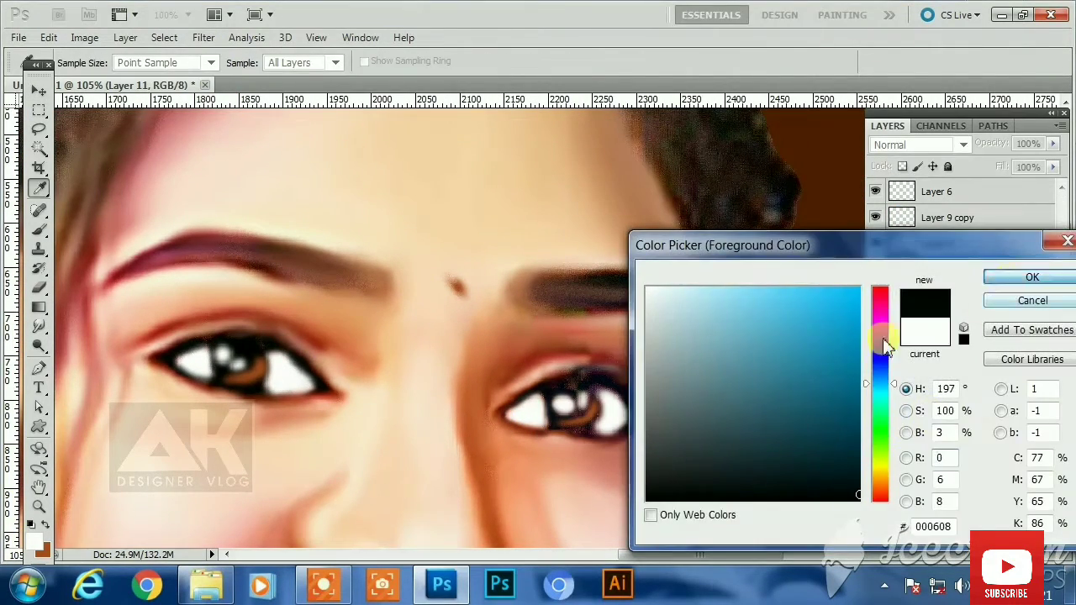
key("Return")
Paint the second eye's iris and lash area near-black and send that layer beneath the white and iris layers
key("b")
mouse_move(519, 422)
left_mouse_down()
mouse_move(608, 439)
mouse_move(577, 384)
mouse_move(543, 420)
mouse_move(606, 412)
left_mouse_up()
key("ctrl+[")
key("ctrl+[")
key("ctrl+[")
Set the foreground colour to white and touch up the second eye's whites on Layer 10 with a 10 px Brush
key("v")
right_click(523, 418)
left_click(543, 430)
left_click(35, 541)
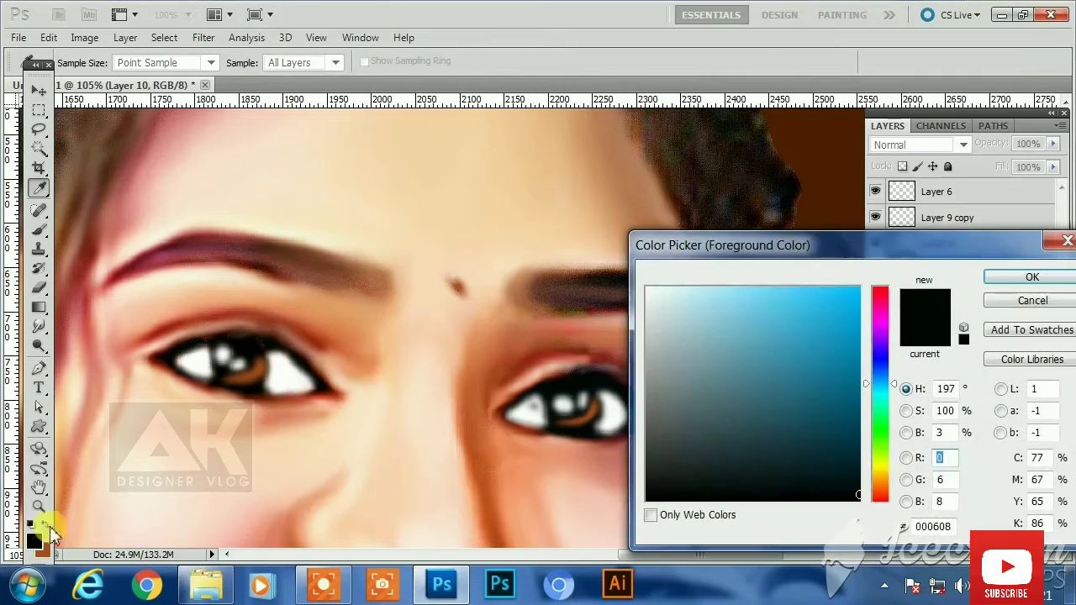
left_click_drag(713, 369, 646, 287)
left_click(1020, 277)
scroll(543, 430, "up", 1)
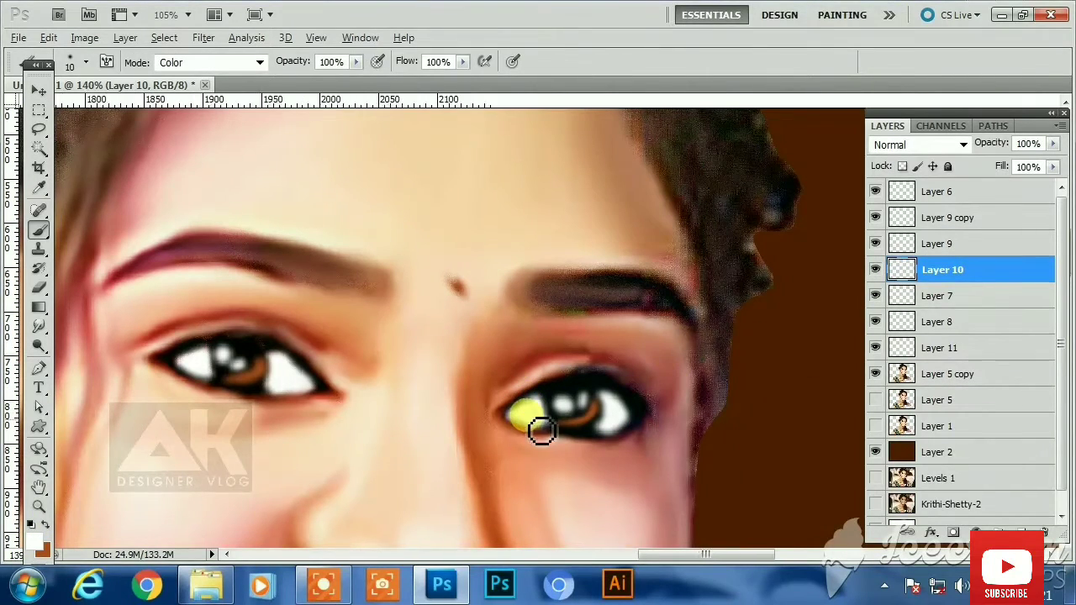
scroll(545, 416, "up", 1)
scroll(521, 424, "up", 1)
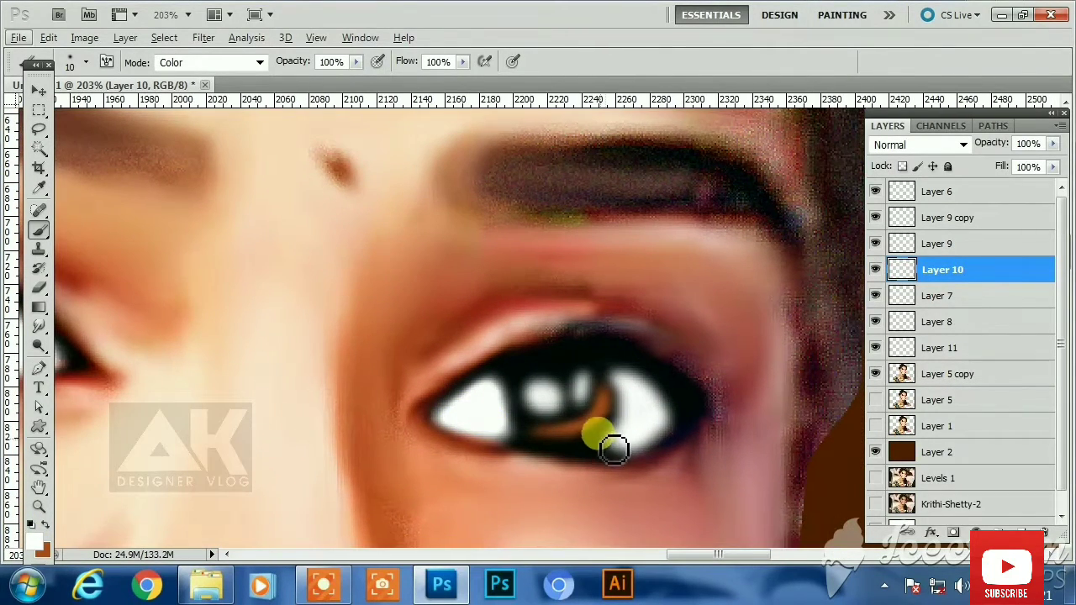
Reduce the opacity of the painted eye whites, setting Layer 10 to 81%
scroll(636, 416, "down", 4)
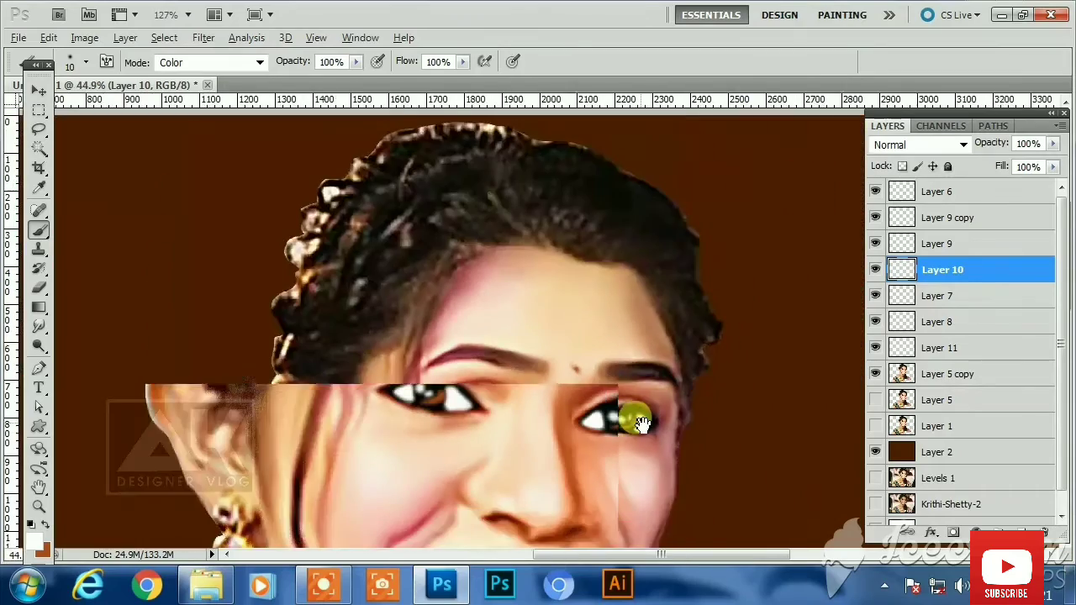
key("v")
scroll(515, 450, "up", 3)
right_click(543, 387)
left_click(584, 401)
left_click_drag(1052, 143, 1037, 162)
right_click(581, 395)
left_click(589, 403)
right_click(811, 419)
left_click(828, 429)
scroll(655, 290, "up", 3)
scroll(538, 364, "down", 9)
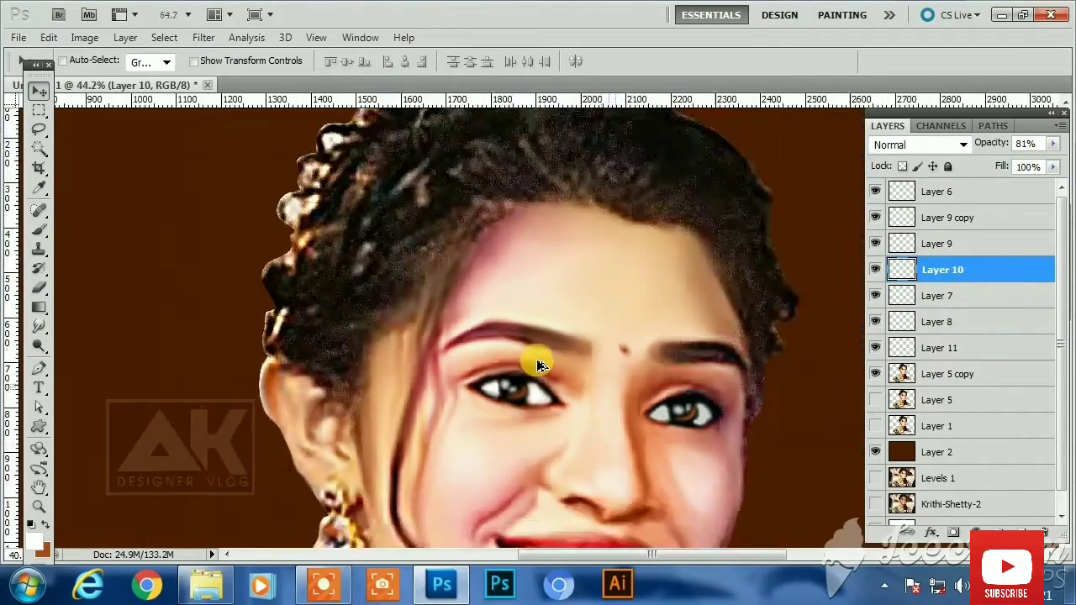
Smudge the bare shoulder's outline and the thin upper part of the necklace smooth on Layer 5 copy
scroll(541, 364, "down", 1)
scroll(558, 327, "up", 5)
left_click_drag(642, 344, 751, 76)
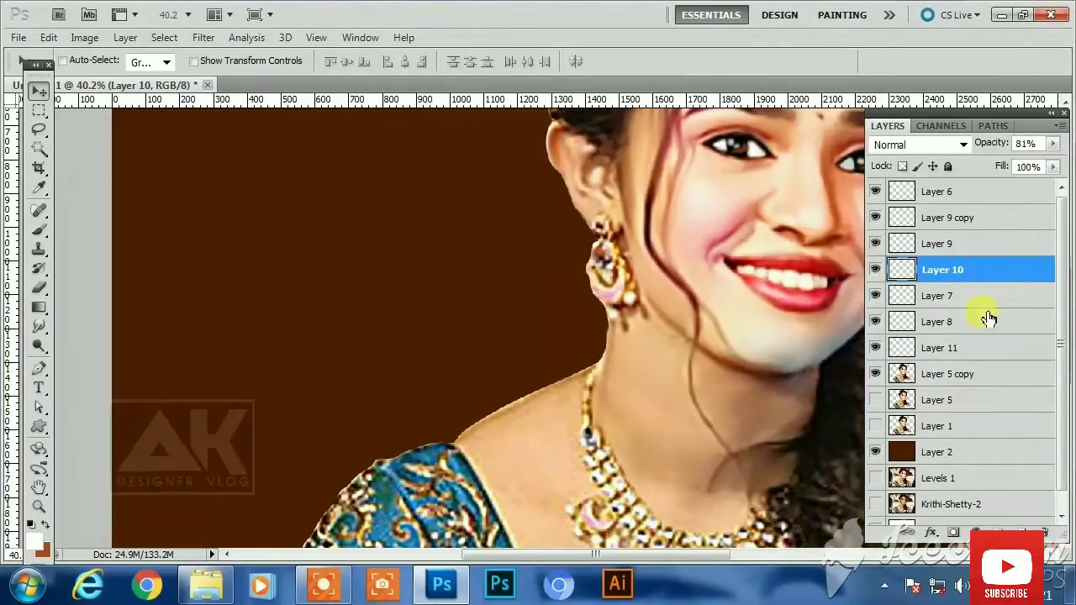
right_click(558, 410)
left_click(580, 420)
scroll(445, 362, "up", 3)
left_click(38, 326)
scroll(613, 475, "up", 6)
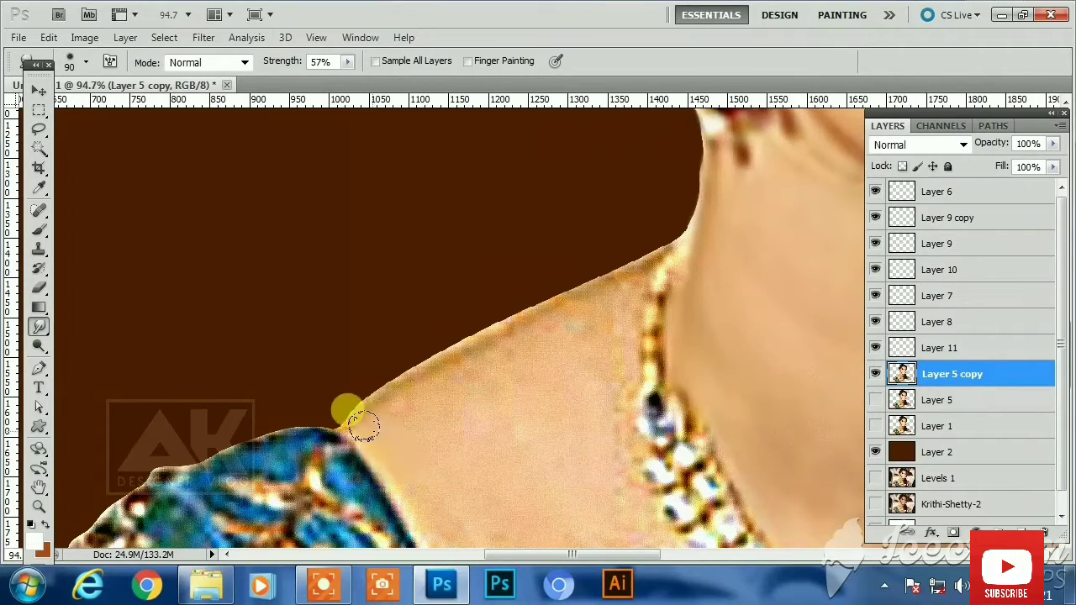
mouse_move(366, 412)
left_mouse_down()
mouse_move(665, 249)
mouse_move(654, 363)
left_mouse_up()
left_click_drag(624, 393, 622, 314)
left_click_drag(654, 542, 649, 456)
Smudge the bare skin between the blue sleeve and the necklace smooth on Layer 5 copy with a 90 px brush
key("bracketright")
key("bracketright")
key("bracketright")
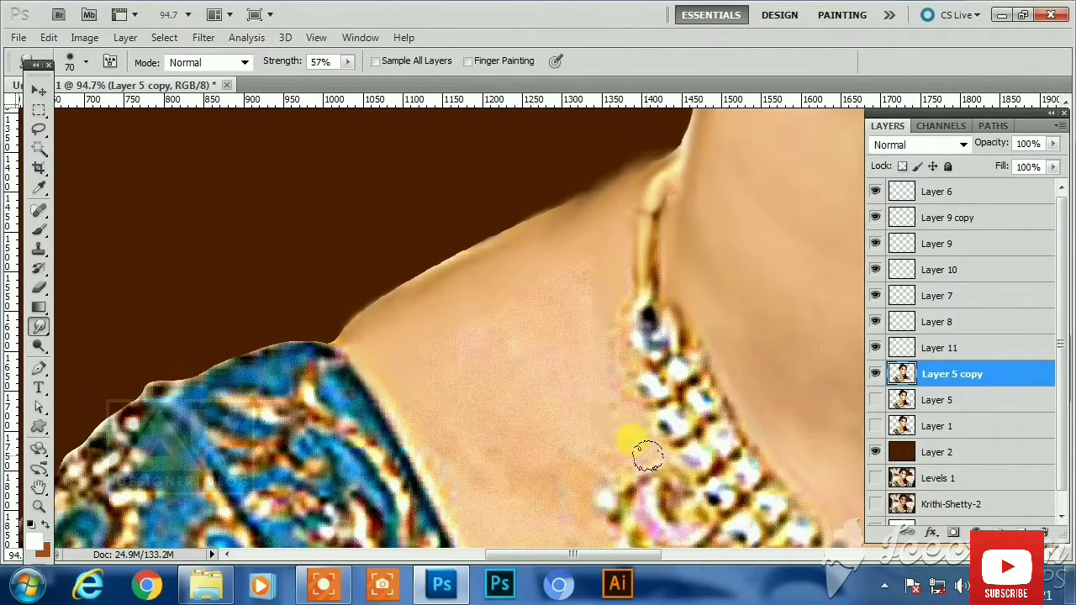
key("bracketright")
scroll(377, 348, "down", 4)
scroll(377, 348, "right", 1)
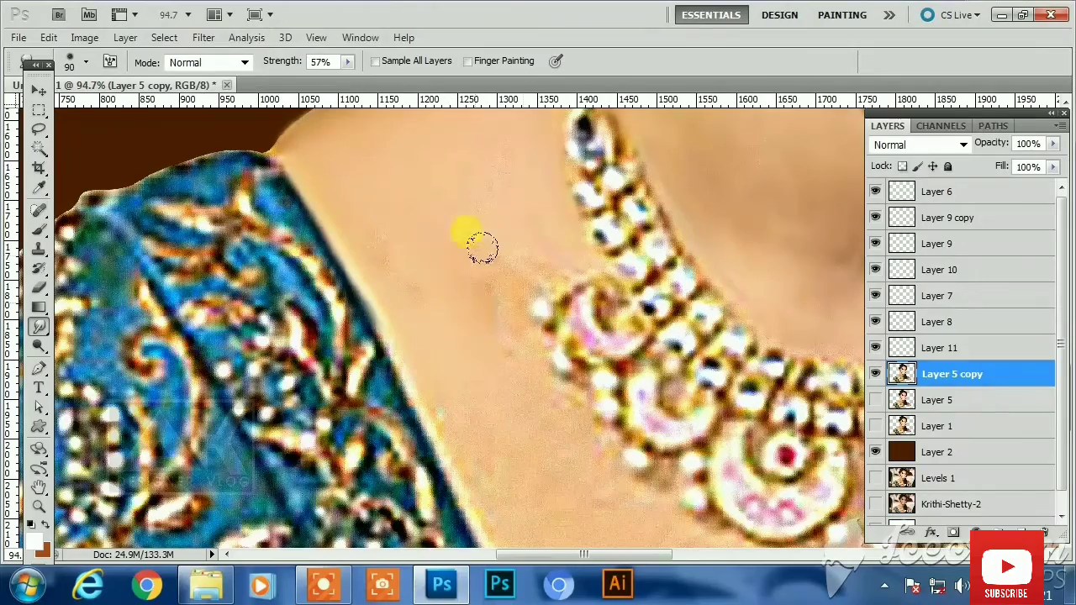
scroll(393, 268, "down", 3)
scroll(392, 268, "right", 1)
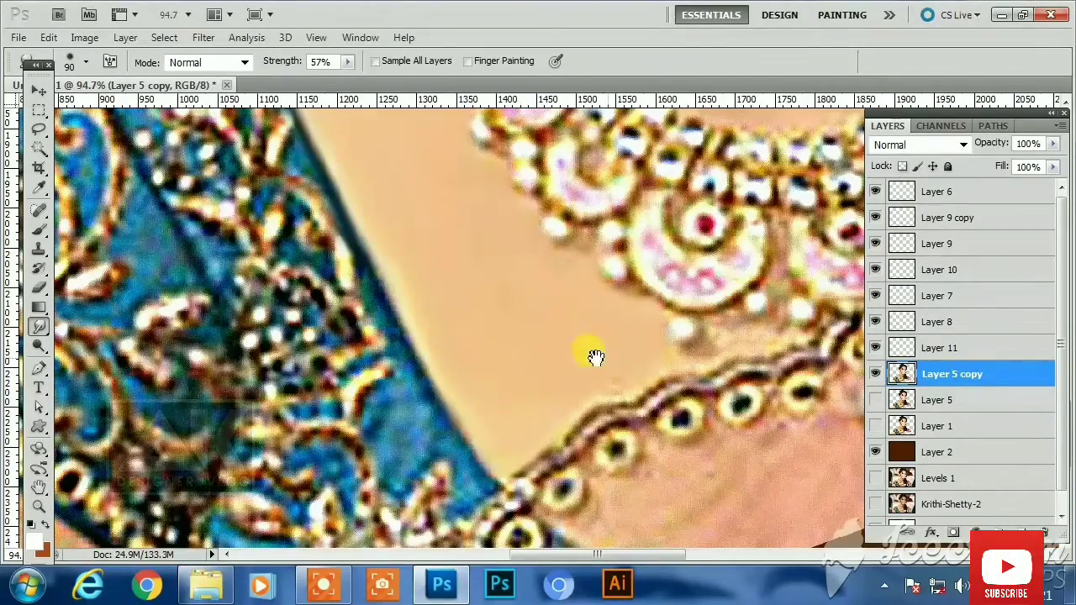
left_click_drag(595, 358, 477, 464)
Smudge the necklace's upper beads and its first crescent pendant with a 35 px brush
key("bracketleft")
key("bracketleft")
key("bracketleft")
key("bracketleft")
key("bracketleft")
key("bracketleft")
mouse_move(531, 330)
left_mouse_down()
mouse_move(571, 392)
mouse_move(557, 319)
mouse_move(612, 329)
mouse_move(577, 319)
mouse_move(622, 363)
left_mouse_up()
mouse_move(467, 313)
left_mouse_down()
mouse_move(560, 384)
mouse_move(588, 390)
mouse_move(538, 312)
mouse_move(545, 371)
mouse_move(552, 295)
mouse_move(555, 396)
left_mouse_up()
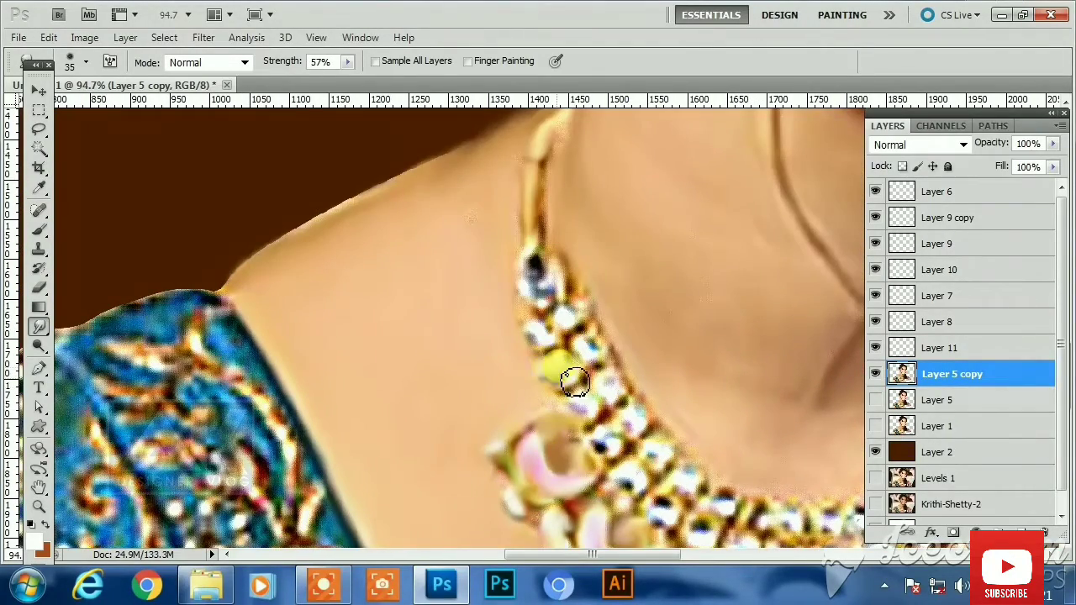
mouse_move(542, 315)
left_mouse_down()
mouse_move(545, 379)
mouse_move(546, 344)
mouse_move(558, 384)
mouse_move(400, 185)
left_mouse_up()
Smudge the large crescent pendants and neighbouring stones of the necklace smooth with a 45 to 50 px brush
key("bracketright")
key("bracketright")
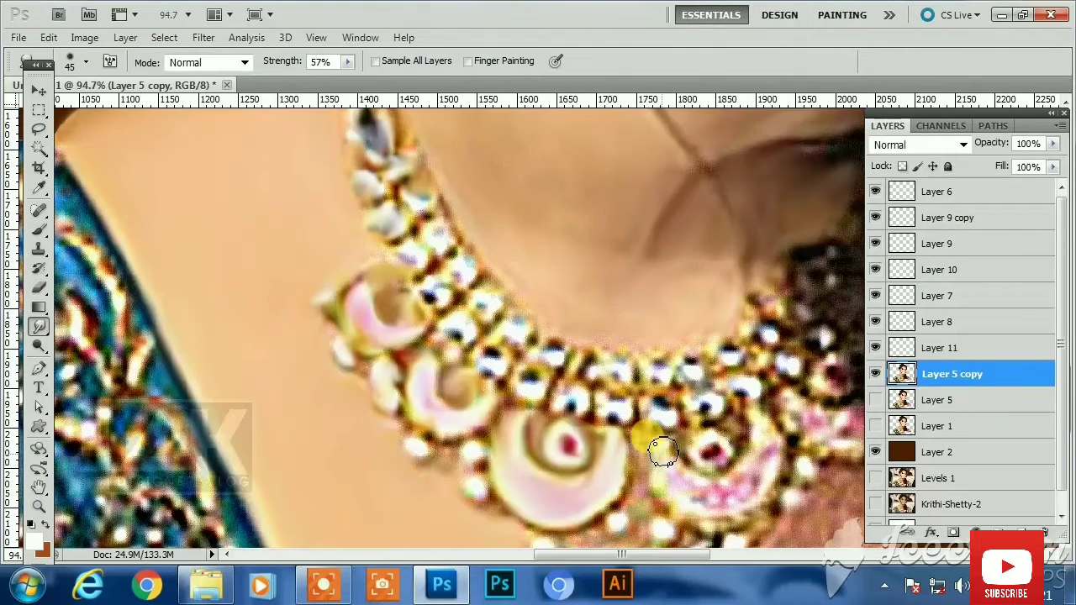
mouse_move(663, 451)
left_mouse_down()
mouse_move(721, 499)
mouse_move(710, 442)
left_mouse_up()
key("bracketleft")
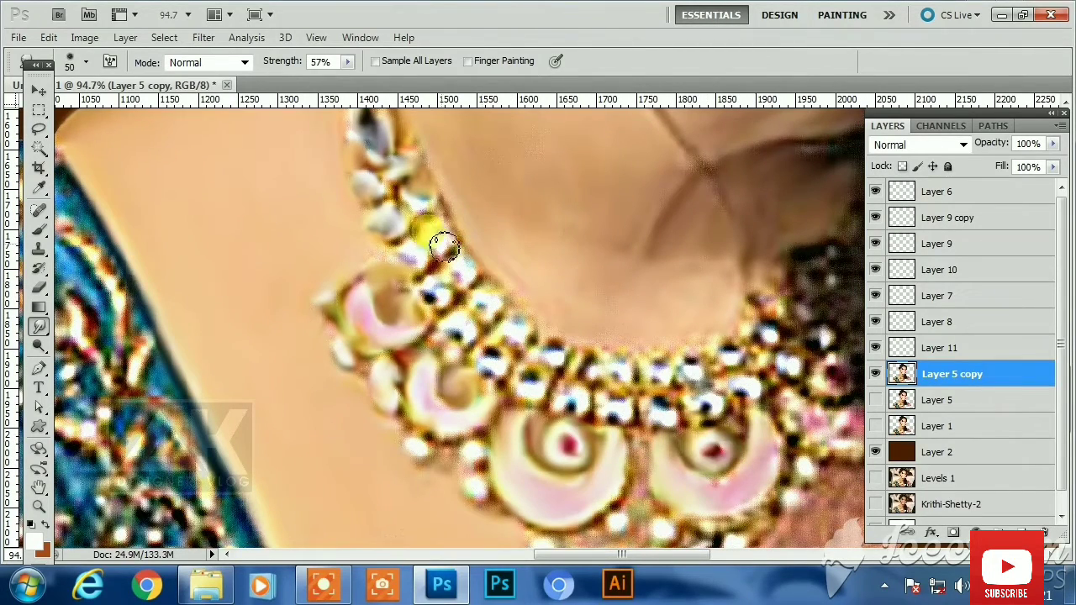
left_click_drag(433, 298, 490, 365)
mouse_move(786, 415)
left_mouse_down()
mouse_move(553, 289)
mouse_move(623, 299)
left_mouse_up()
key("bracketright")
Smudge the pink fabric below the beaded neckline smooth with a larger brush
key("bracketright")
left_click_drag(573, 430, 665, 207)
key("bracketright")
key("bracketright")
key("bracketright")
key("bracketright")
key("bracketright")
mouse_move(329, 368)
left_mouse_down()
mouse_move(407, 416)
mouse_move(577, 385)
mouse_move(598, 251)
mouse_move(479, 303)
left_mouse_up()
mouse_move(651, 192)
left_mouse_down()
mouse_move(548, 265)
mouse_move(543, 408)
left_mouse_up()
Smudge the neckline's trim and its round beads smooth with a 45 px brush
key("bracketleft")
key("bracketleft")
key("bracketleft")
key("bracketleft")
mouse_move(160, 518)
left_mouse_down()
mouse_move(531, 371)
mouse_move(615, 365)
mouse_move(634, 399)
left_mouse_up()
mouse_move(562, 316)
left_mouse_down()
mouse_move(575, 326)
mouse_move(723, 210)
mouse_move(797, 191)
left_mouse_up()
key("bracketleft")
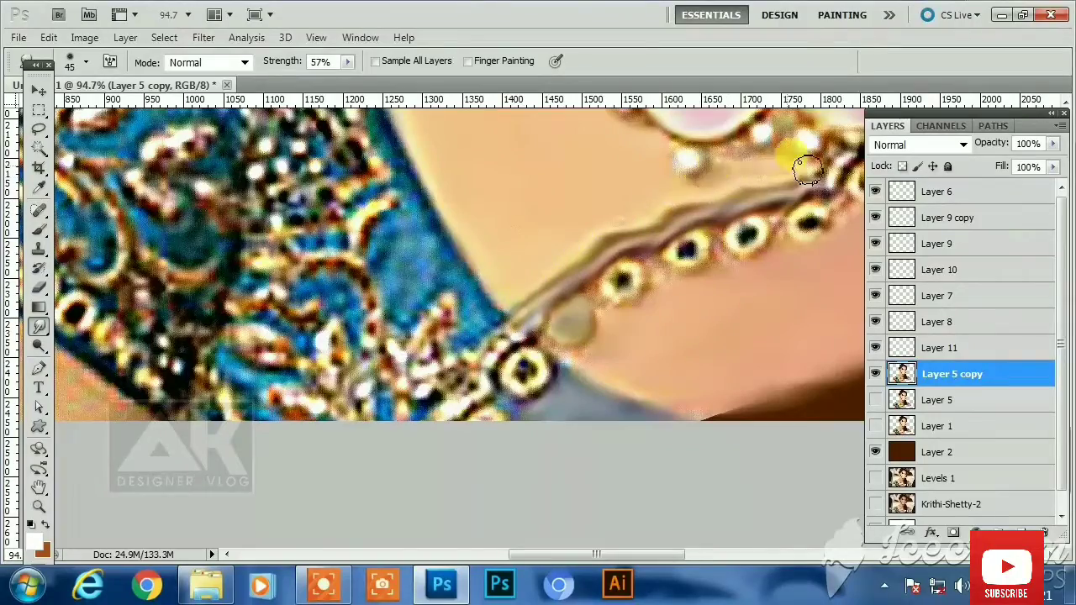
mouse_move(524, 374)
left_mouse_down()
mouse_move(619, 280)
mouse_move(749, 231)
mouse_move(692, 319)
mouse_move(725, 252)
mouse_move(671, 472)
left_mouse_up()
Smudge the blue sleeve's beaded hem into a smooth band with a 125 px brush
key("bracketleft")
mouse_move(183, 414)
left_mouse_down()
mouse_move(581, 372)
mouse_move(770, 277)
left_mouse_up()
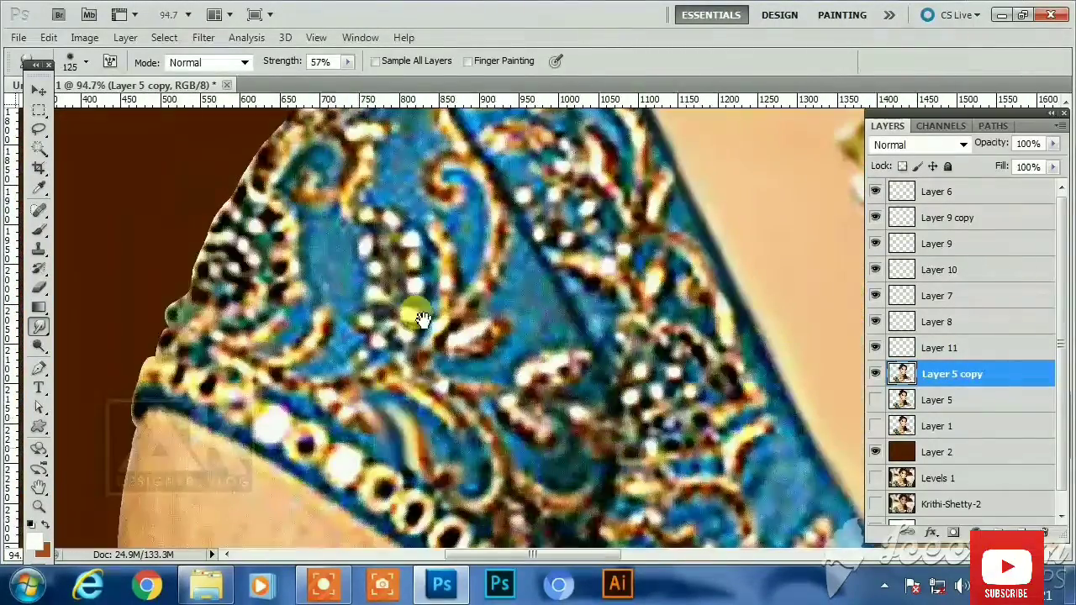
left_click_drag(422, 320, 503, 172)
key("bracketright")
key("bracketright")
key("bracketright")
key("bracketright")
key("bracketright")
left_click_drag(208, 320, 202, 468)
left_click_drag(396, 341, 492, 436)
left_click_drag(366, 311, 380, 431)
left_click_drag(267, 343, 534, 491)
left_click_drag(538, 492, 498, 415)
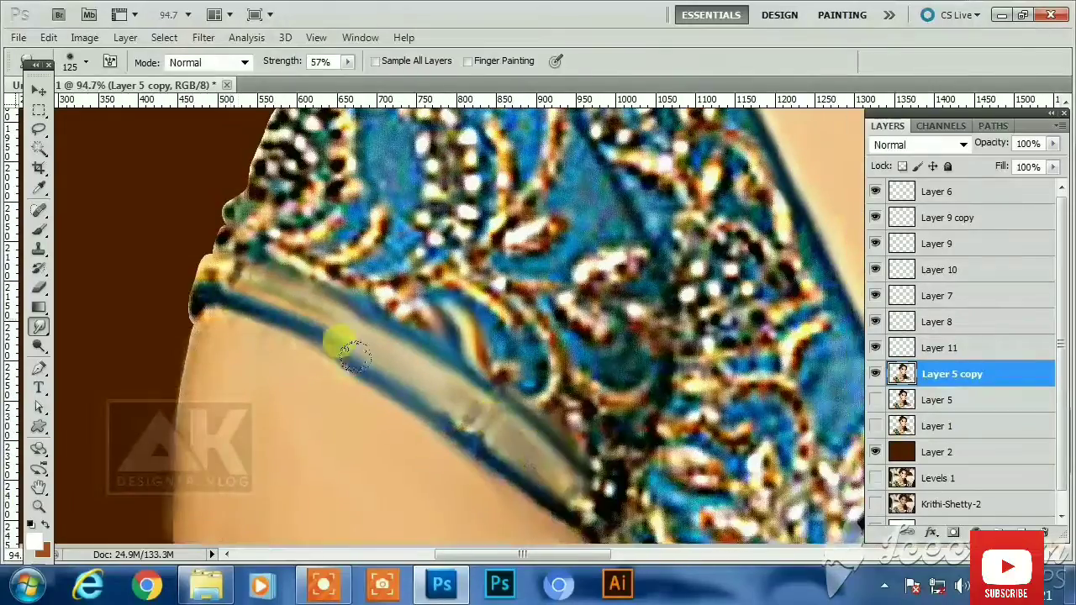
Smudge away the embroidery on the outer part of the blue sleeve with the 125 px brush
left_click_drag(353, 352, 403, 504)
mouse_move(326, 402)
left_mouse_down()
mouse_move(283, 370)
mouse_move(355, 326)
left_mouse_up()
left_click_drag(287, 402, 409, 471)
mouse_move(433, 496)
left_mouse_down()
mouse_move(420, 422)
mouse_move(358, 429)
left_mouse_up()
mouse_move(383, 433)
left_mouse_down()
mouse_move(532, 389)
mouse_move(363, 359)
mouse_move(373, 492)
left_mouse_up()
mouse_move(366, 471)
left_mouse_down()
mouse_move(368, 222)
mouse_move(445, 266)
mouse_move(349, 335)
left_mouse_up()
mouse_move(421, 319)
left_mouse_down()
mouse_move(349, 239)
mouse_move(448, 243)
mouse_move(479, 228)
left_mouse_up()
left_click_drag(580, 458, 483, 261)
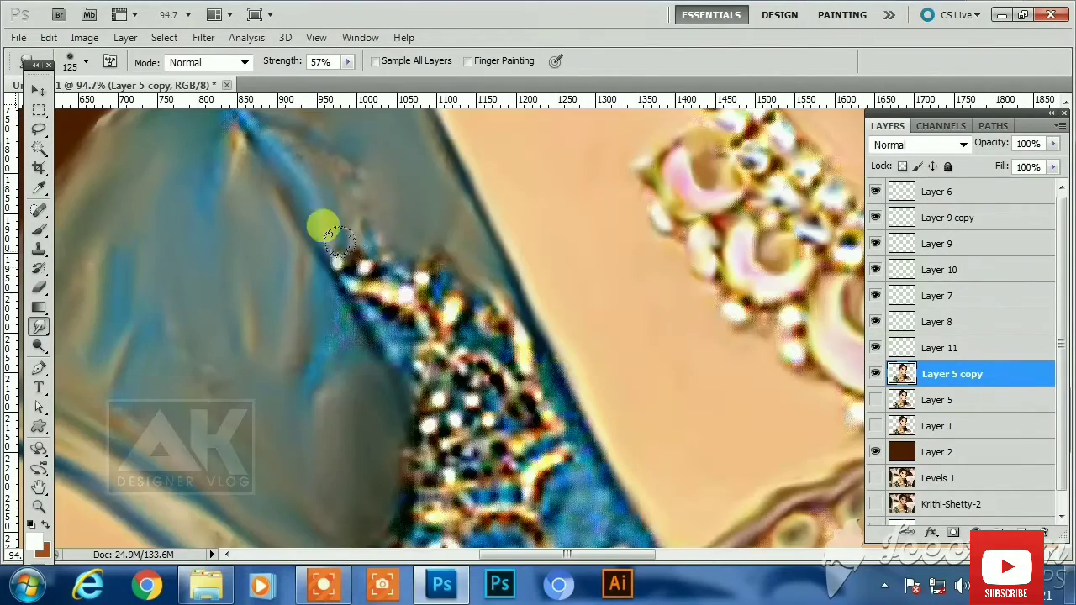
Smudge the remaining embroidery on the sleeve's inner panel and blend the sleeve's shoulder edge
left_click_drag(339, 241, 480, 327)
mouse_move(412, 528)
left_mouse_down()
mouse_move(378, 258)
mouse_move(546, 348)
mouse_move(618, 366)
left_mouse_up()
mouse_move(593, 326)
left_mouse_down()
mouse_move(597, 426)
mouse_move(496, 328)
left_mouse_up()
mouse_move(496, 328)
left_mouse_down()
mouse_move(463, 461)
mouse_move(492, 456)
left_mouse_up()
left_click_drag(522, 404, 579, 480)
mouse_move(357, 279)
left_mouse_down()
mouse_move(409, 538)
mouse_move(237, 302)
left_mouse_up()
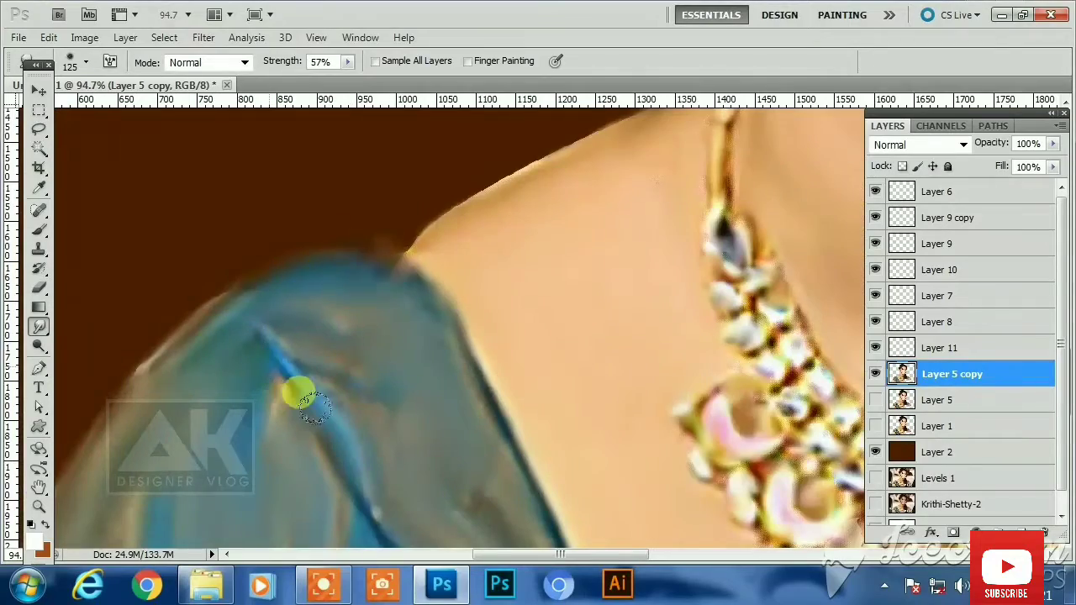
left_click_drag(309, 407, 134, 475)
left_click_drag(290, 252, 432, 166)
left_click_drag(727, 147, 396, 449)
mouse_move(246, 433)
left_mouse_down()
mouse_move(256, 315)
mouse_move(210, 206)
mouse_move(231, 141)
left_mouse_up()
key("]")
mouse_move(218, 110)
left_mouse_down()
mouse_move(343, 420)
mouse_move(236, 211)
left_mouse_up()
mouse_move(290, 126)
left_mouse_down()
mouse_move(401, 461)
mouse_move(357, 383)
left_mouse_up()
left_click_drag(355, 323, 369, 433)
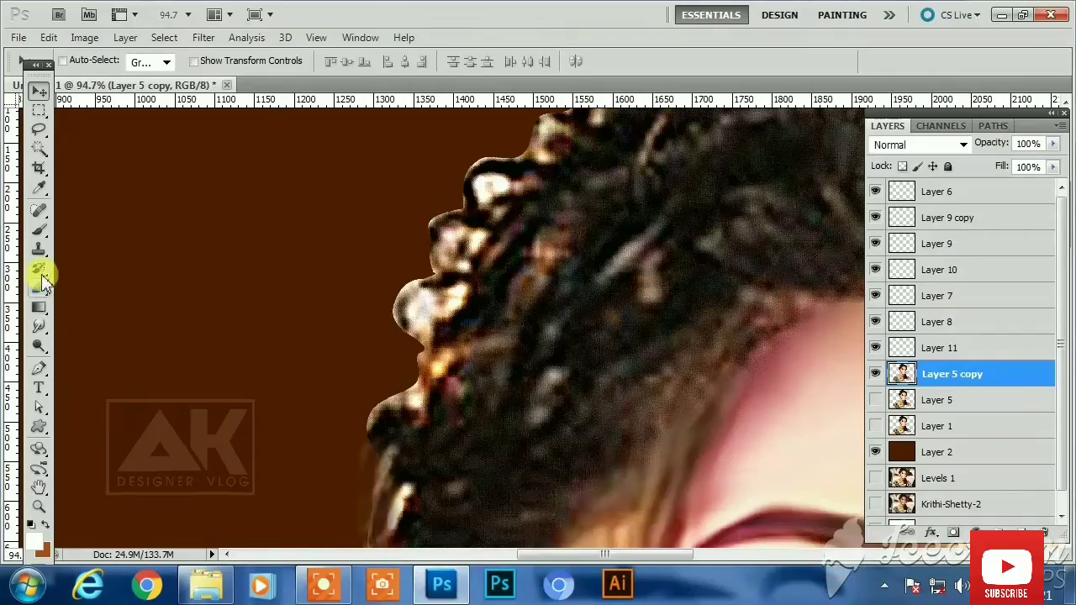
Smudge the braided hair at the side and crown of the head into soft strands with a 100 px brush
mouse_move(655, 470)
left_mouse_down()
mouse_move(480, 312)
mouse_move(478, 279)
mouse_move(424, 370)
left_mouse_up()
left_click_drag(323, 172, 539, 365)
key("]")
key("]")
mouse_move(419, 158)
left_mouse_down()
mouse_move(365, 148)
mouse_move(168, 189)
left_mouse_up()
left_click_drag(261, 245, 429, 205)
left_click_drag(207, 257, 286, 262)
mouse_move(256, 248)
left_mouse_down()
mouse_move(296, 315)
mouse_move(250, 370)
left_mouse_up()
mouse_move(250, 375)
left_mouse_down()
mouse_move(245, 302)
mouse_move(198, 395)
left_mouse_up()
mouse_move(338, 259)
left_mouse_down()
mouse_move(315, 249)
mouse_move(282, 399)
left_mouse_up()
left_click_drag(507, 260, 378, 378)
left_click_drag(364, 248, 314, 347)
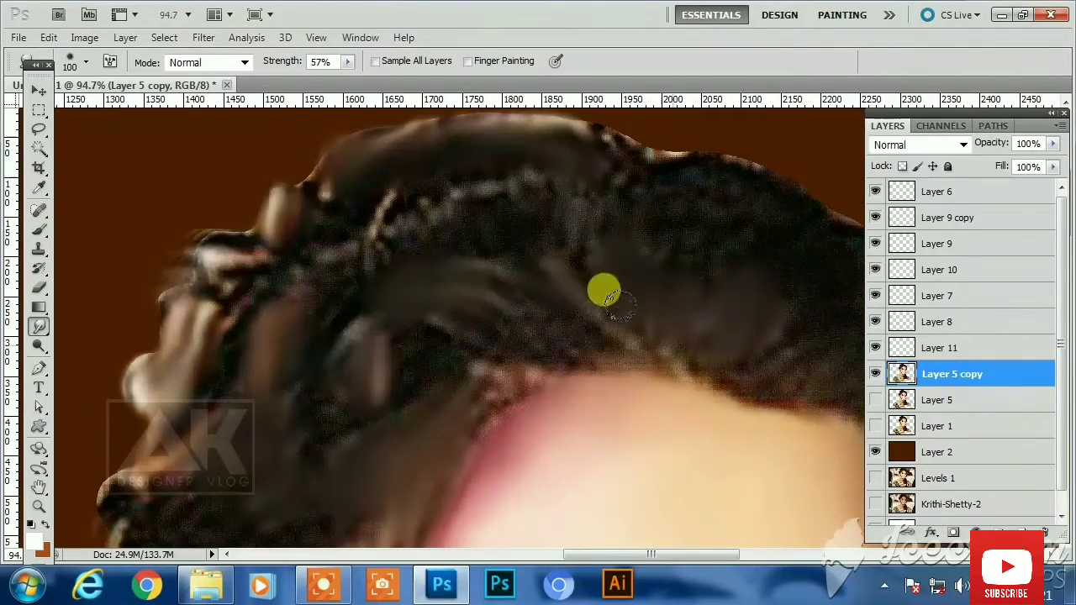
Blend the hair above the forehead and along the head's outer edge with the 100 px Smudge tool
mouse_move(792, 384)
left_mouse_down()
mouse_move(709, 345)
mouse_move(738, 389)
left_mouse_up()
left_click_drag(479, 134, 497, 227)
left_click_drag(336, 316, 446, 194)
left_click_drag(445, 160, 336, 215)
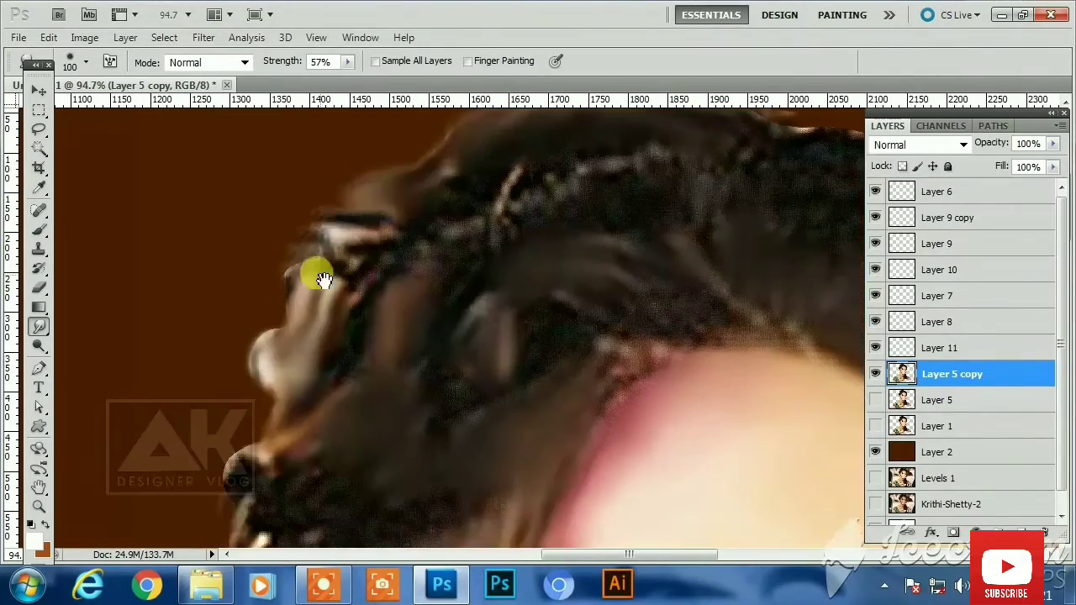
left_click_drag(320, 276, 370, 144)
mouse_move(324, 218)
left_mouse_down()
mouse_move(293, 297)
mouse_move(425, 273)
left_mouse_up()
left_click_drag(405, 338, 369, 357)
mouse_move(412, 252)
left_mouse_down()
mouse_move(440, 415)
mouse_move(311, 496)
left_mouse_up()
left_click_drag(715, 387, 160, 551)
mouse_move(603, 528)
left_mouse_down()
mouse_move(527, 299)
mouse_move(528, 185)
left_mouse_up()
left_click_drag(536, 475, 537, 311)
Smudge the ear and the hair edge around it smooth with a 45 px brush
key("bracketleft")
key("bracketleft")
key("bracketleft")
key("bracketleft")
key("bracketleft")
key("bracketleft")
left_click_drag(505, 361, 722, 529)
mouse_move(211, 499)
left_mouse_down()
mouse_move(691, 272)
mouse_move(736, 167)
left_mouse_up()
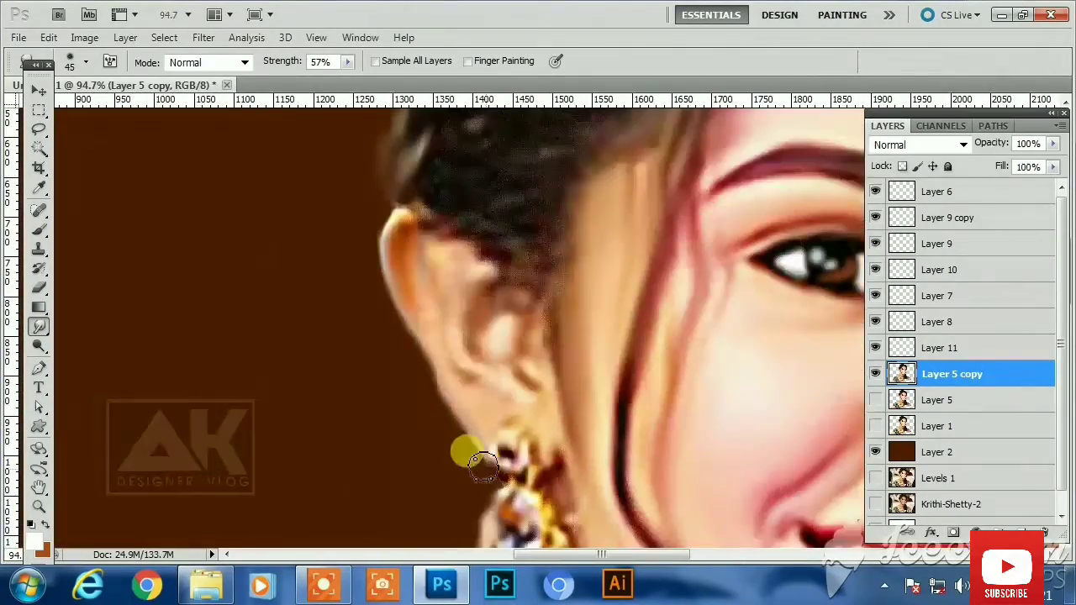
left_click_drag(483, 244, 504, 509)
Hide the dark brown background, Layer 2, and check the whole portrait against white
left_click(875, 453)
left_click_drag(446, 231, 463, 418)
scroll(519, 411, "down", 8)
left_click_drag(560, 385, 558, 173)
scroll(579, 336, "up", 3)
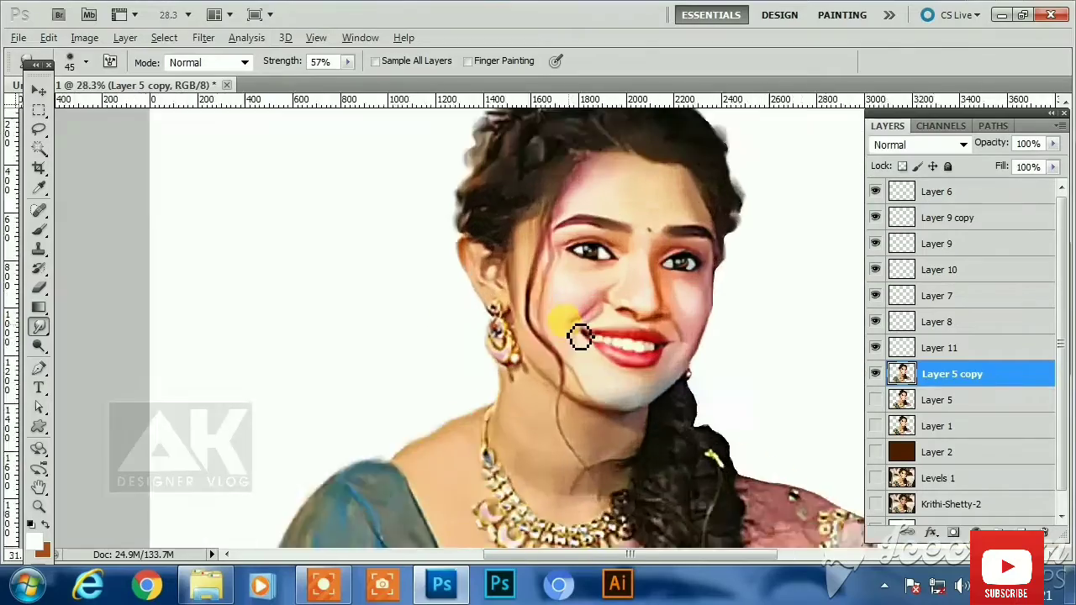
scroll(579, 336, "up", 7)
left_click_drag(516, 487, 634, 228)
scroll(639, 231, "down", 8)
scroll(697, 368, "up", 5)
Smudge the dark braid hanging beside the neck with a 90 px brush
left_click_drag(697, 368, 488, 427)
left_click(44, 329)
key("bracketright")
key("bracketright")
key("bracketright")
key("bracketright")
key("bracketright")
key("bracketright")
key("bracketright")
key("bracketright")
mouse_move(586, 285)
left_mouse_down()
mouse_move(576, 365)
mouse_move(597, 391)
left_mouse_up()
mouse_move(643, 337)
left_mouse_down()
mouse_move(665, 382)
mouse_move(635, 385)
mouse_move(486, 481)
left_mouse_up()
left_click_drag(553, 290, 537, 441)
scroll(508, 286, "up", 6)
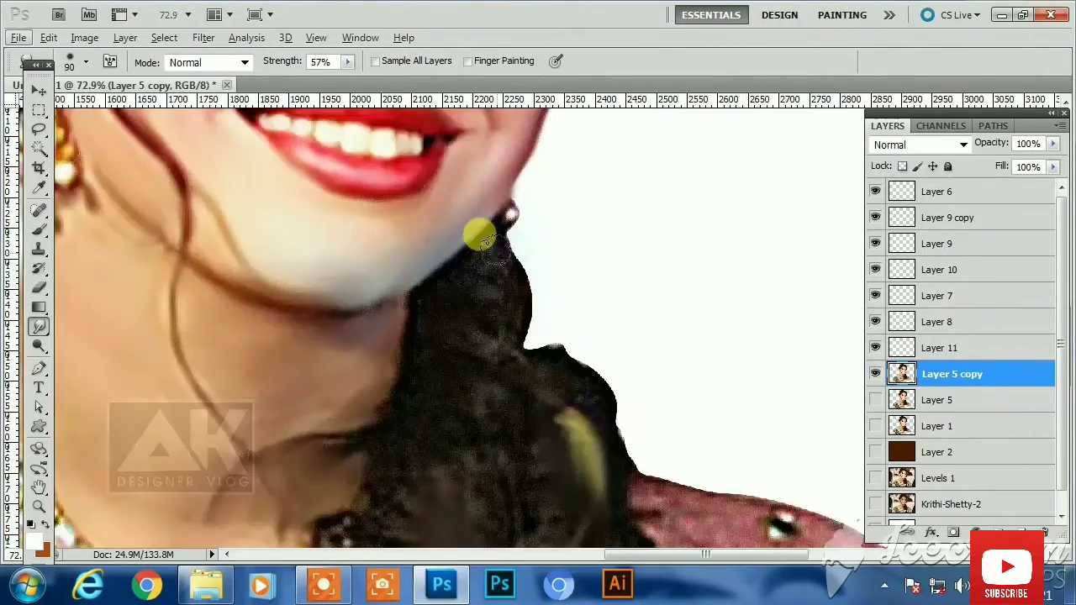
Smudge the braid's outer edge from the earring down to the pink shoulder with a smaller brush
key("bracketleft")
key("bracketleft")
key("bracketleft")
mouse_move(496, 252)
left_mouse_down()
mouse_move(524, 324)
mouse_move(605, 396)
mouse_move(642, 464)
left_mouse_up()
mouse_move(653, 515)
left_mouse_down()
mouse_move(559, 365)
mouse_move(582, 380)
left_mouse_up()
key("bracketright")
mouse_move(582, 380)
left_mouse_down()
mouse_move(614, 389)
mouse_move(557, 288)
left_mouse_up()
mouse_move(513, 356)
left_mouse_down()
mouse_move(551, 466)
mouse_move(651, 408)
mouse_move(556, 399)
mouse_move(602, 271)
mouse_move(665, 281)
left_mouse_up()
key("bracketleft")
key("bracketleft")
key("bracketleft")
left_click_drag(706, 370, 635, 329)
mouse_move(639, 384)
left_mouse_down()
mouse_move(637, 286)
mouse_move(680, 292)
mouse_move(661, 277)
mouse_move(692, 331)
mouse_move(680, 391)
mouse_move(714, 360)
mouse_move(766, 403)
mouse_move(759, 331)
left_mouse_up()
Smudge the clothing and outer edges of both shoulders softly into the white background with a larger brush
key("bracketright")
key("bracketright")
key("bracketright")
key("bracketright")
key("bracketright")
mouse_move(380, 408)
left_mouse_down()
mouse_move(706, 319)
mouse_move(716, 282)
left_mouse_up()
mouse_move(463, 458)
left_mouse_down()
mouse_move(365, 506)
mouse_move(273, 510)
left_mouse_up()
left_click_drag(450, 462, 523, 315)
left_click_drag(678, 328, 639, 406)
left_click_drag(168, 487, 870, 365)
mouse_move(333, 454)
left_mouse_down()
mouse_move(319, 330)
mouse_move(327, 450)
left_mouse_up()
mouse_move(382, 119)
left_mouse_down()
mouse_move(384, 292)
mouse_move(504, 186)
mouse_move(499, 342)
left_mouse_up()
left_click_drag(521, 335, 615, 295)
left_click_drag(378, 543, 452, 401)
mouse_move(452, 401)
left_mouse_down()
mouse_move(396, 435)
mouse_move(452, 474)
left_mouse_up()
Blend the hair at the side of the head above the ear with a 150 px Smudge brush
mouse_move(771, 141)
left_mouse_down()
mouse_move(557, 322)
mouse_move(514, 295)
left_mouse_up()
left_click_drag(538, 313, 565, 273)
left_click_drag(740, 135, 558, 473)
left_click_drag(588, 244, 553, 469)
Switch the Smudge tool to a scattered-dots tip at 91% strength and pull wisps from the hair beside the temple
left_click(85, 63)
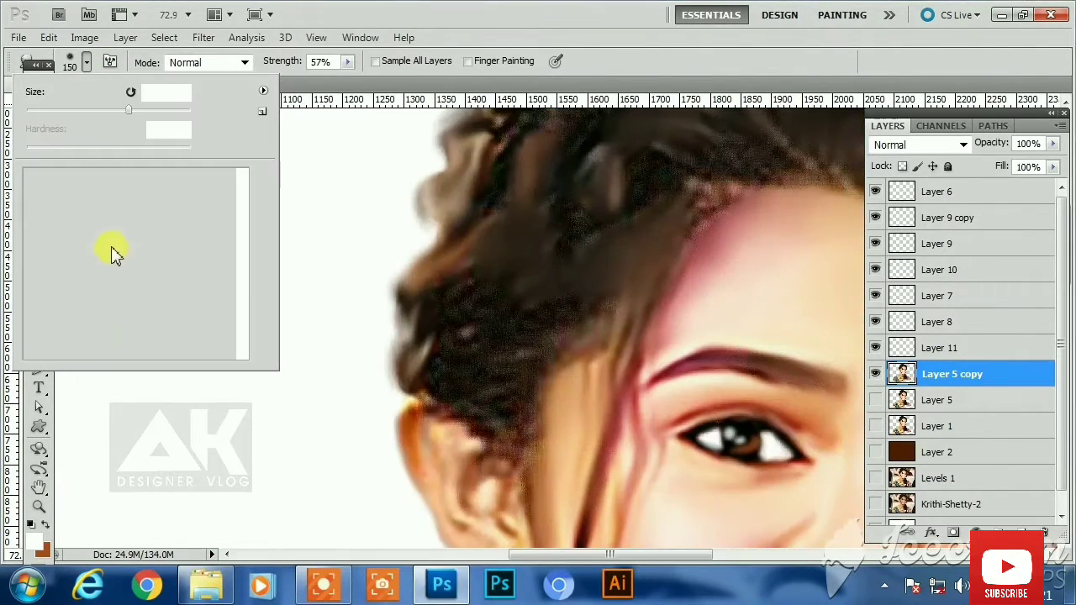
left_click_drag(243, 202, 242, 331)
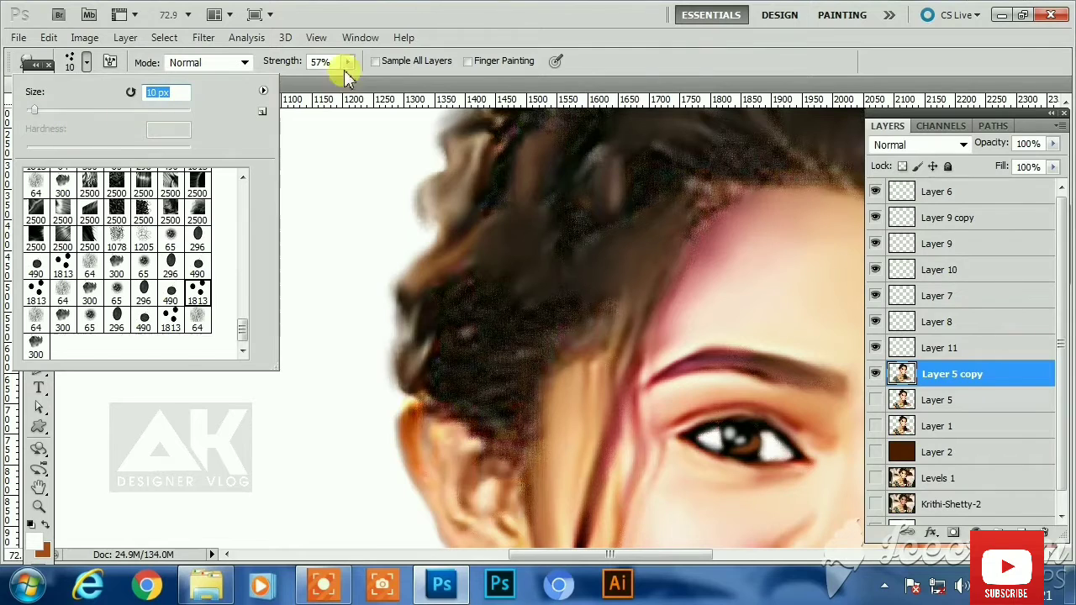
left_click(347, 62)
left_click_drag(345, 81, 359, 82)
left_click_drag(757, 362, 183, 295)
left_click_drag(509, 290, 534, 304)
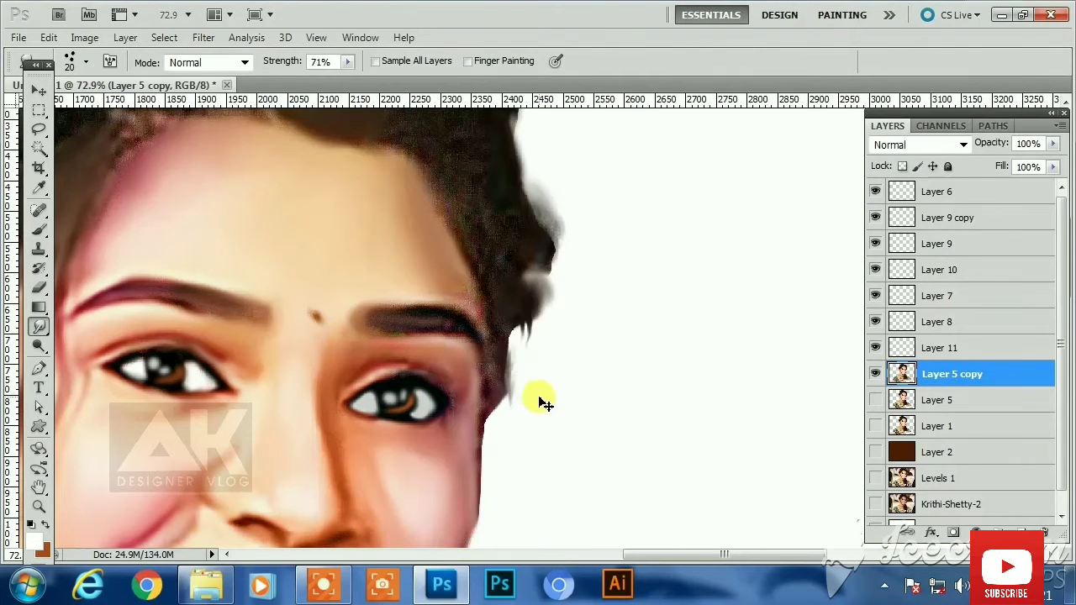
left_click(348, 62)
left_click_drag(564, 328, 538, 269)
Show the Levels 1 photo layer at 53% opacity as a reference and reselect Layer 5 copy
left_click(875, 479)
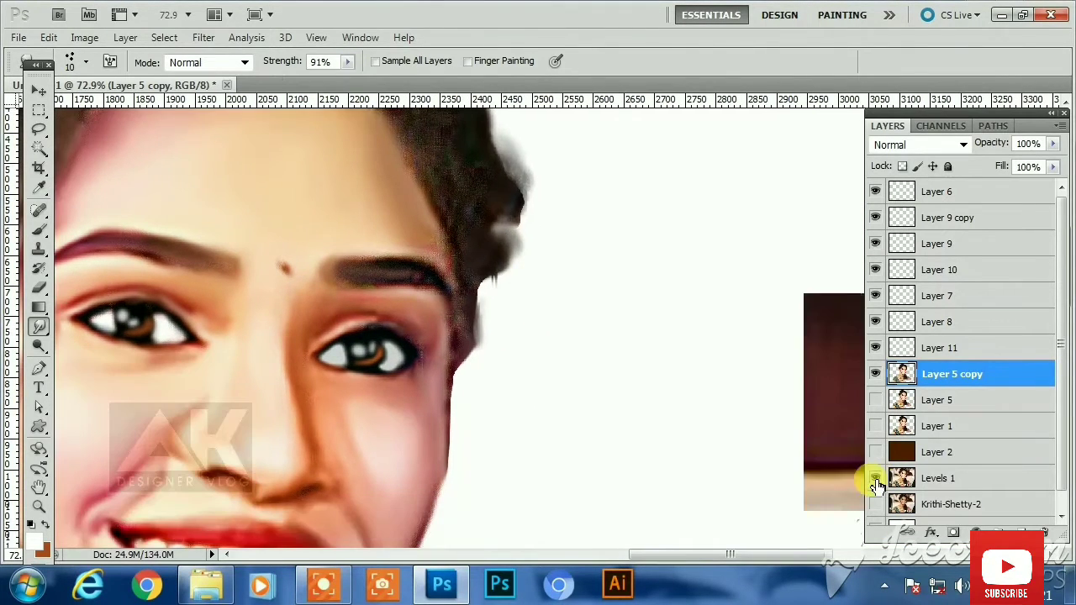
left_click_drag(481, 324, 503, 229)
left_click(933, 480)
left_click(1052, 144)
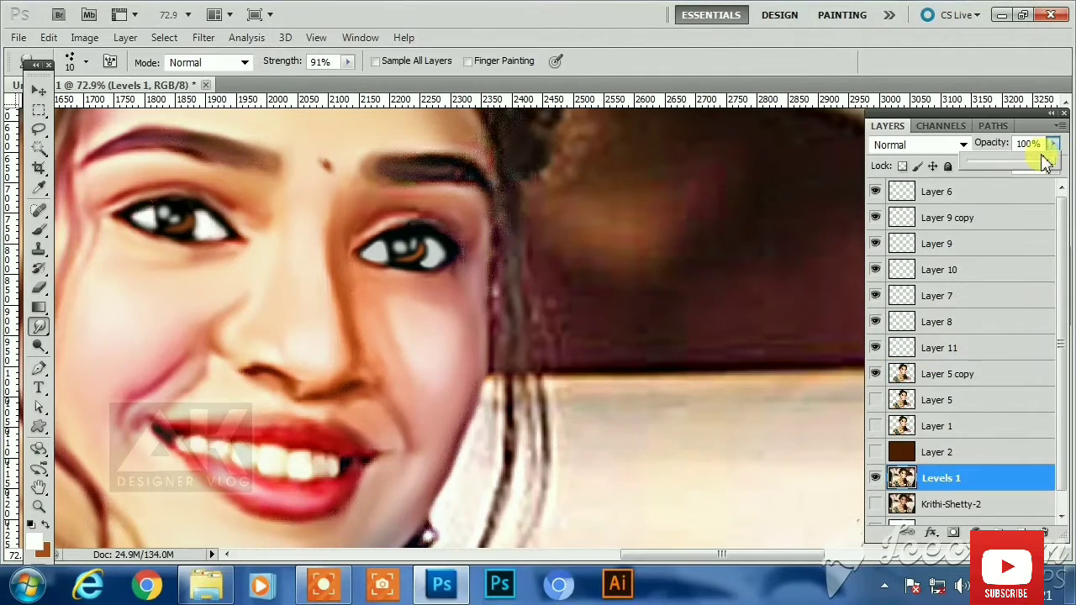
left_click_drag(1049, 162, 1012, 165)
left_click(930, 377)
key("ctrl+z")
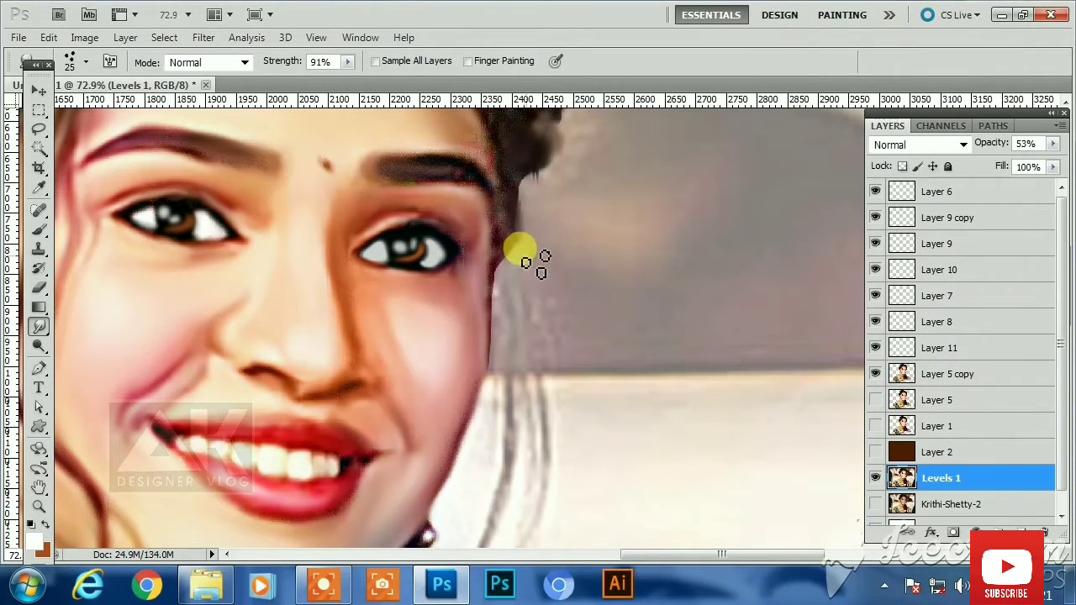
key("ctrl+z")
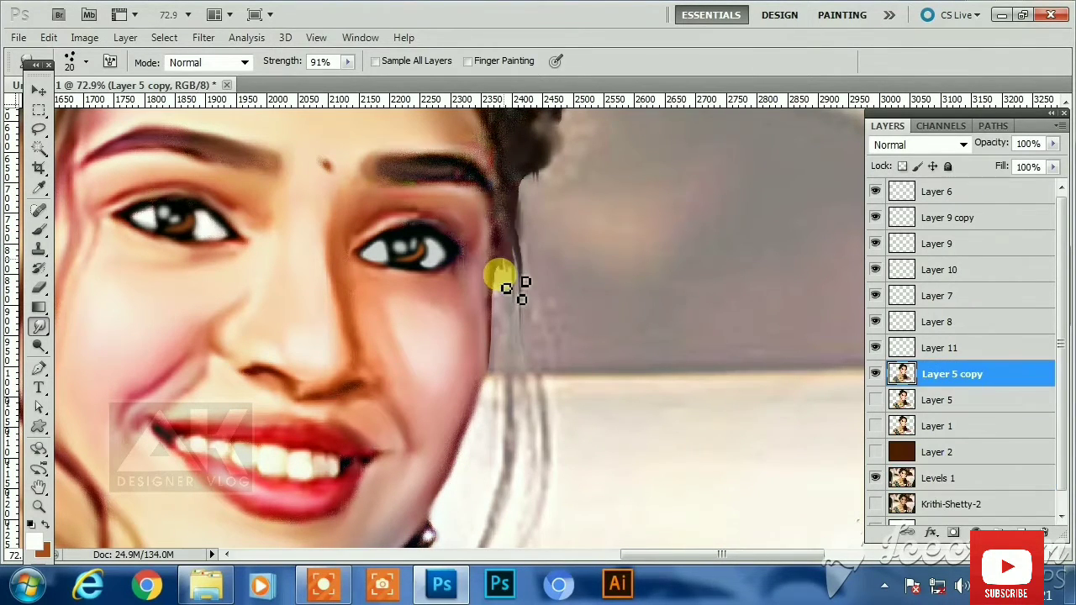
Smudge long loose hair strands down beside the cheek with the scattered tip at 20 to 25 px, following the photo
left_click_drag(509, 253, 528, 343)
left_click_drag(527, 474, 531, 435)
mouse_move(509, 250)
left_mouse_down()
mouse_move(553, 383)
mouse_move(542, 293)
left_mouse_up()
left_click_drag(542, 250, 542, 306)
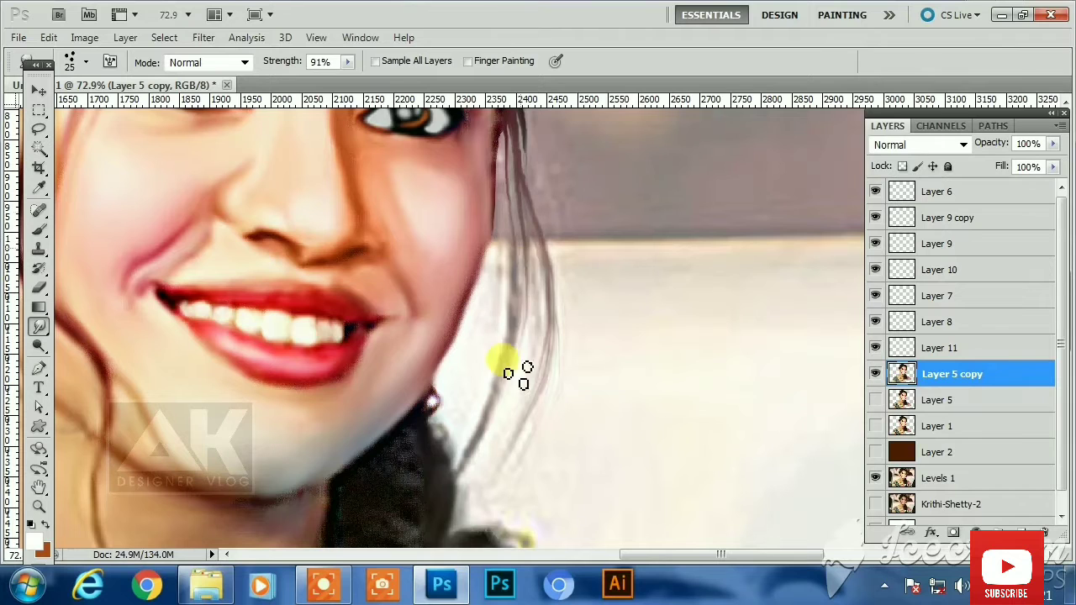
left_click_drag(473, 472, 482, 414)
scroll(511, 310, "up", 5)
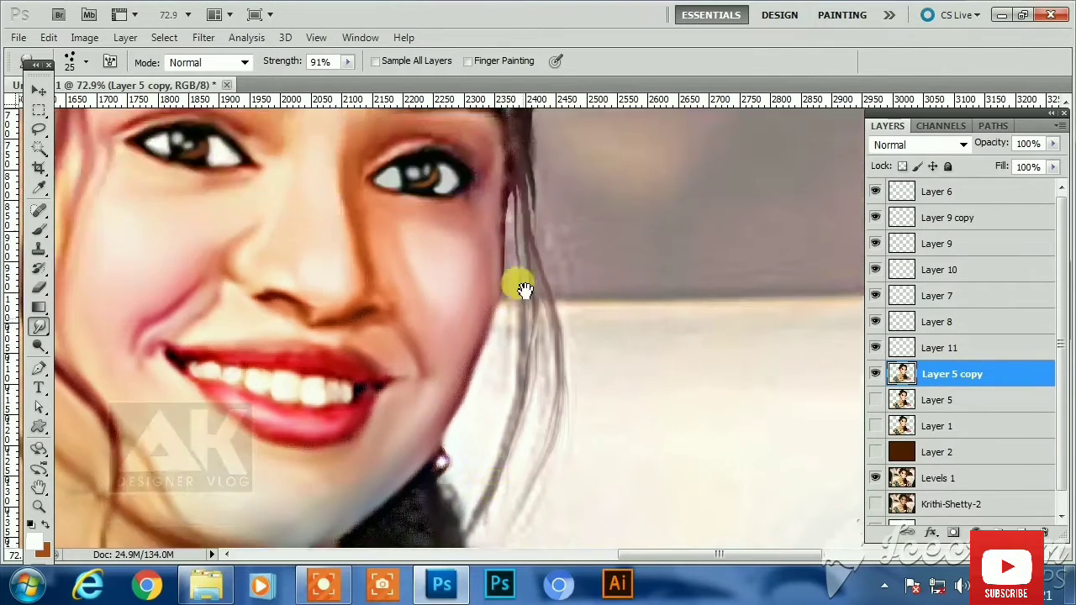
left_click_drag(532, 298, 542, 340)
Hide Levels 1 and pull fine strands outward from the hair edge above the ear with an 8 to 9 px Smudge tip
mouse_move(531, 267)
left_mouse_down()
mouse_move(512, 362)
mouse_move(858, 383)
left_mouse_up()
mouse_move(384, 248)
left_mouse_down()
mouse_move(451, 418)
mouse_move(639, 227)
left_mouse_up()
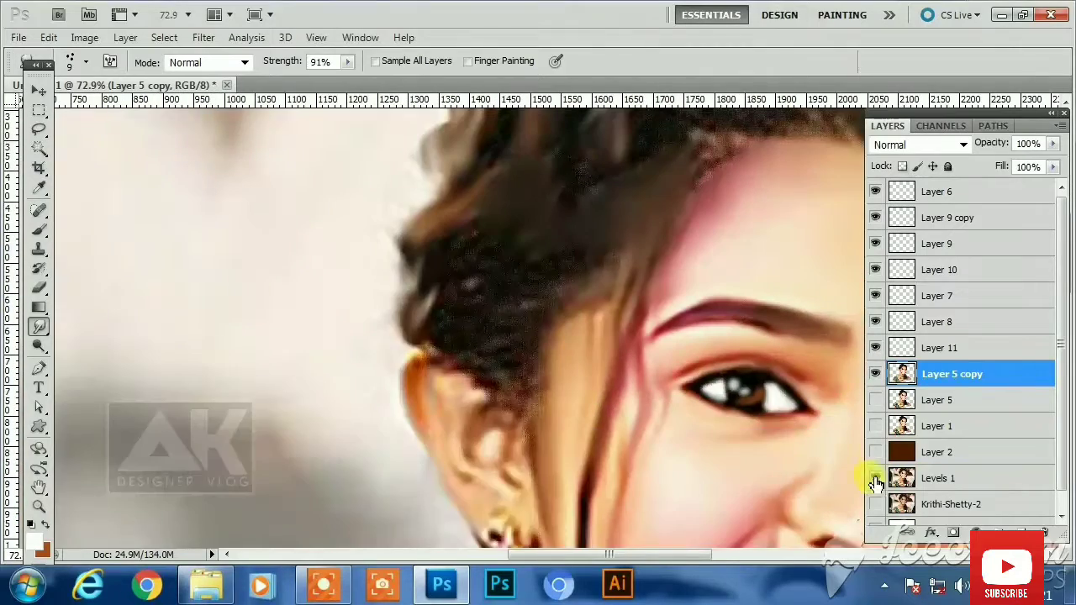
left_click(876, 478)
left_click_drag(416, 330, 446, 392)
key("[")
left_click_drag(438, 313, 442, 380)
scroll(442, 380, "up", 1)
left_click_drag(434, 421, 419, 366)
left_click_drag(438, 340, 450, 224)
left_click_drag(451, 318, 468, 257)
left_click_drag(428, 331, 437, 365)
key("[")
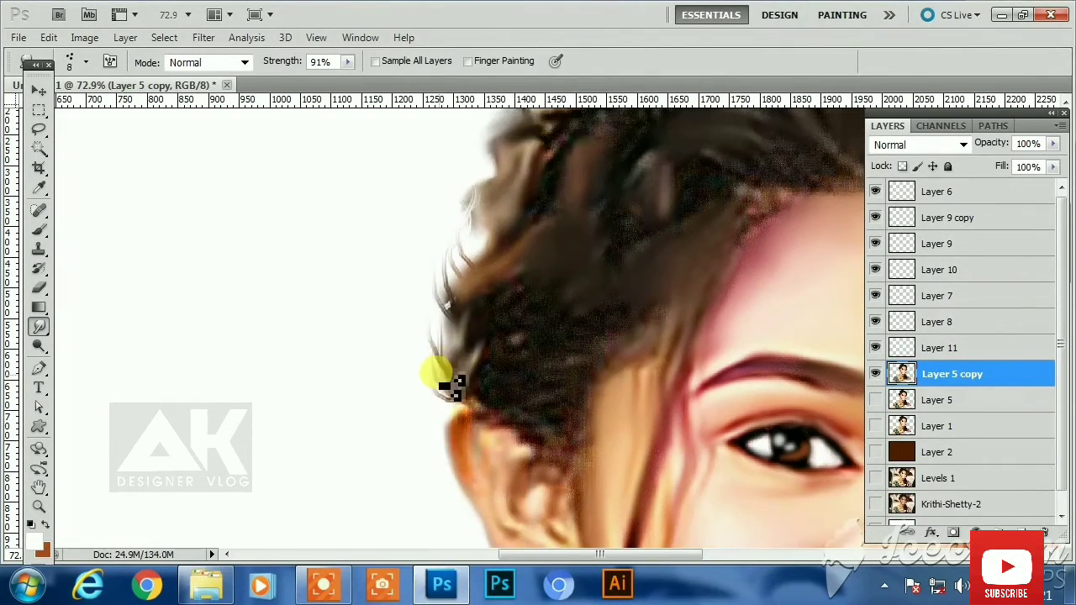
Pull fine flyaway strands along the braided side of the head up to the crown with the small scattered tip
left_click_drag(495, 230, 461, 349)
left_click_drag(502, 262, 436, 344)
mouse_move(436, 343)
left_mouse_down()
mouse_move(356, 358)
mouse_move(375, 378)
left_mouse_up()
mouse_move(457, 311)
left_mouse_down()
mouse_move(430, 413)
mouse_move(370, 439)
left_mouse_up()
mouse_move(507, 377)
left_mouse_down()
mouse_move(430, 427)
mouse_move(336, 432)
left_mouse_up()
left_click_drag(401, 422, 324, 444)
left_click_drag(437, 406, 398, 425)
left_click_drag(399, 425, 368, 420)
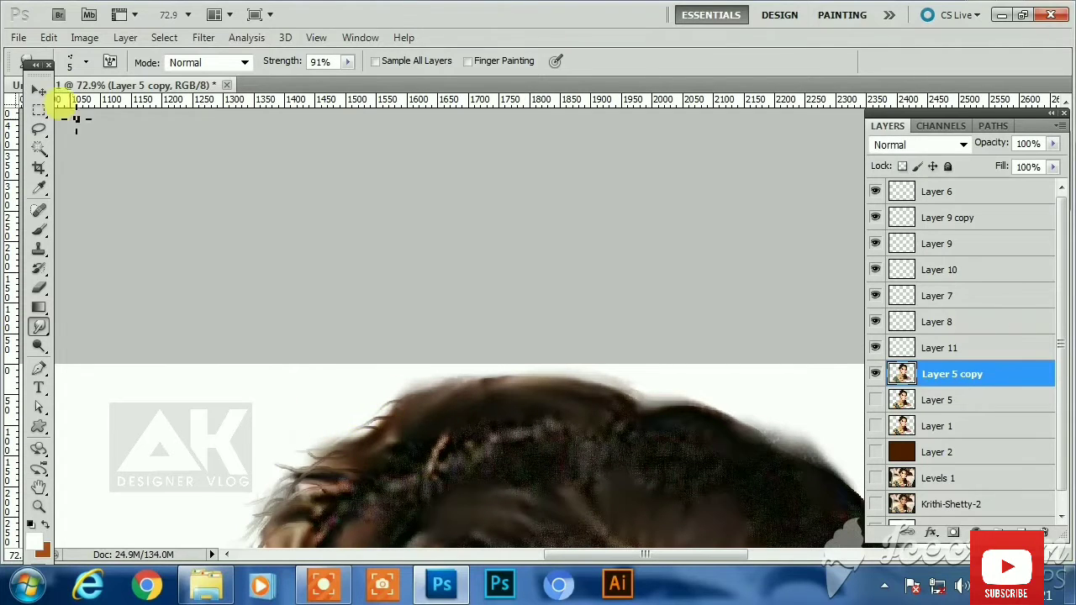
Pick another 1813 scattered Smudge tip and pull fine 5 px strands from the crown and the far hair edge
left_click(86, 62)
scroll(152, 231, "up", 2)
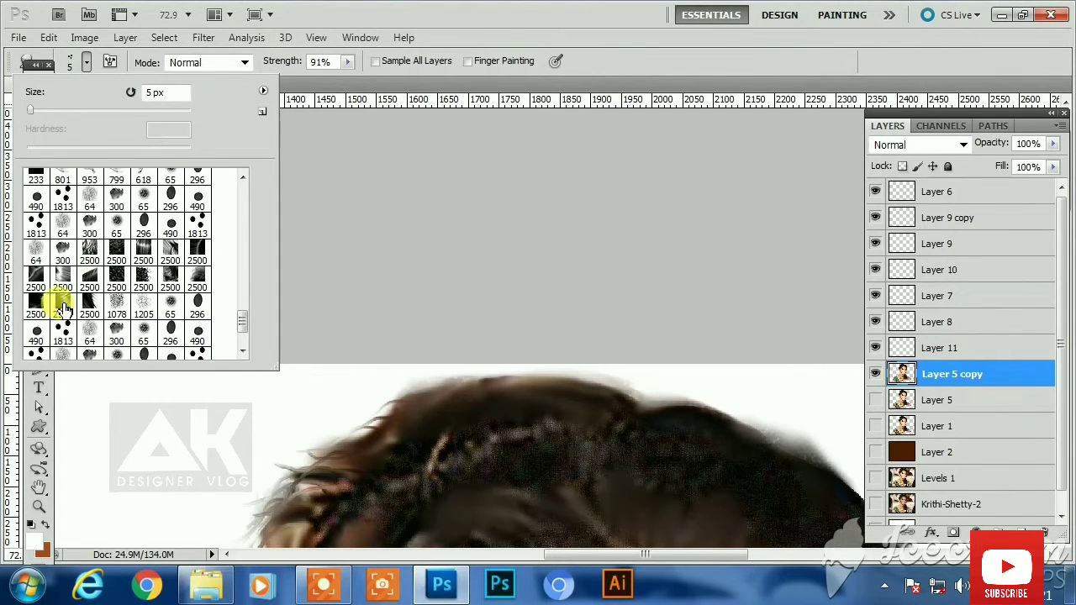
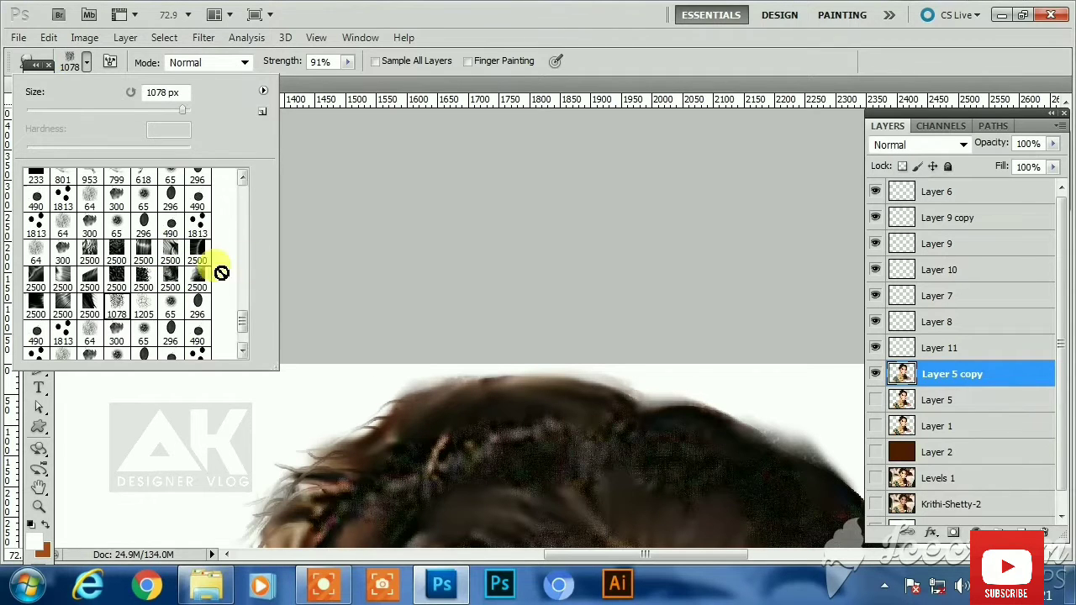
scroll(101, 328, "up", 1)
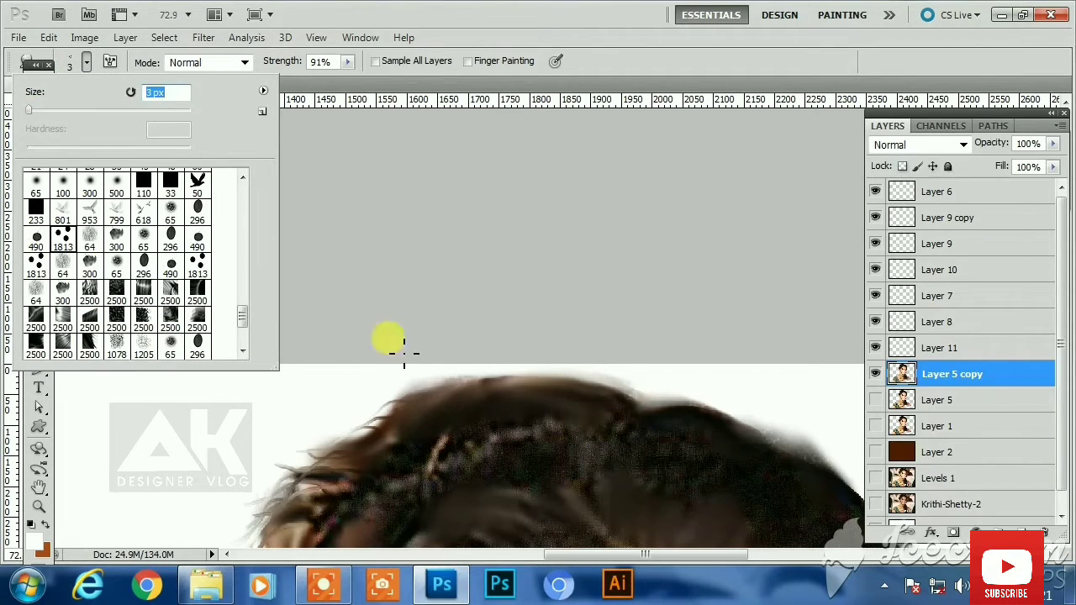
left_click(403, 353)
left_click_drag(497, 457, 363, 372)
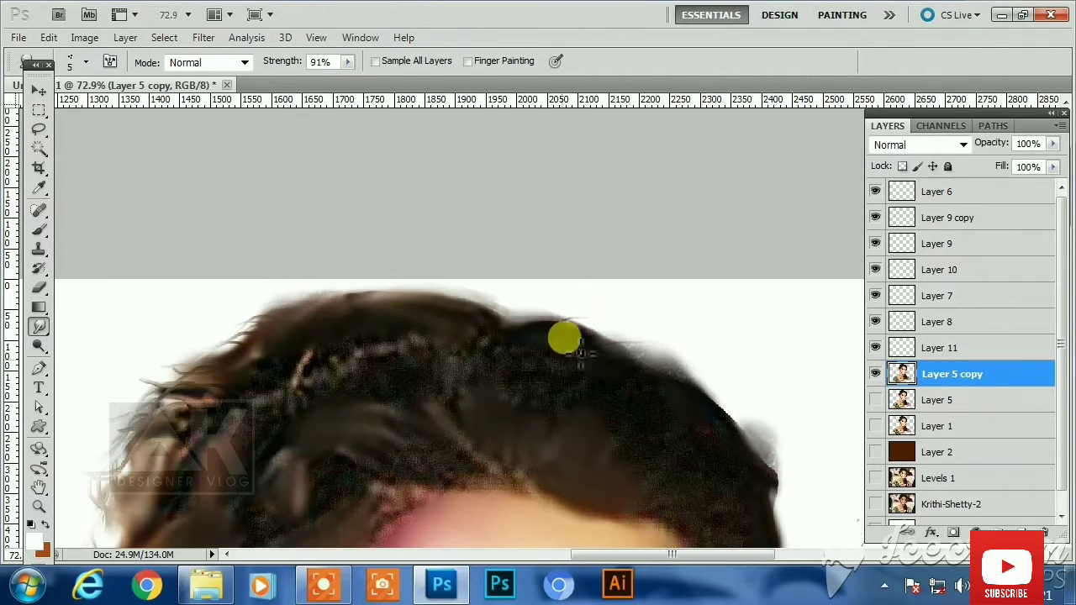
mouse_move(659, 375)
left_mouse_down()
mouse_move(580, 296)
mouse_move(586, 246)
left_mouse_up()
left_click_drag(686, 423, 700, 407)
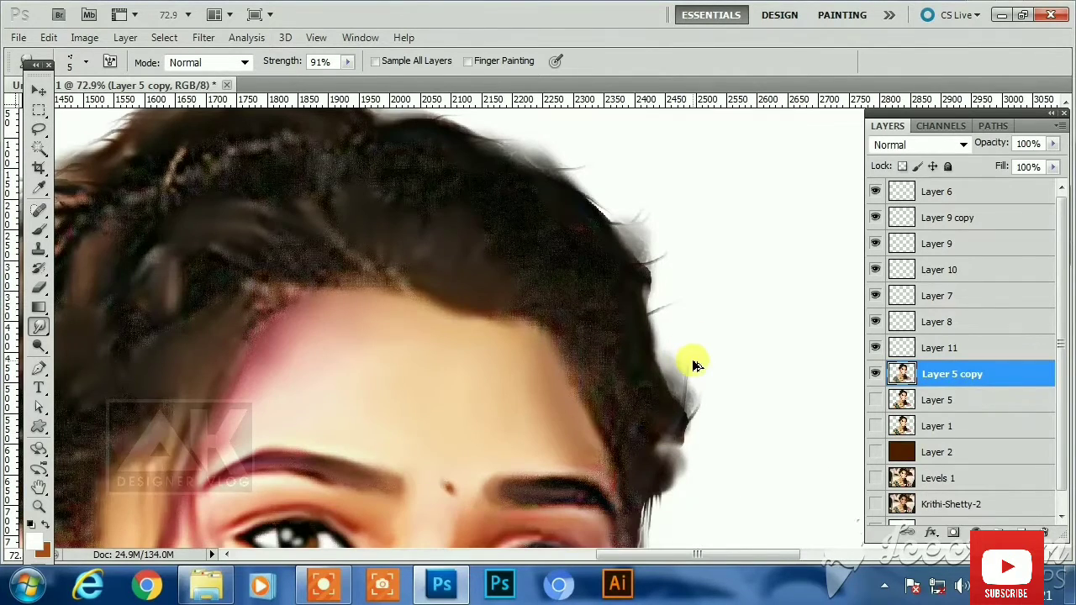
left_click_drag(694, 365, 577, 269)
scroll(604, 362, "down", 4)
left_click_drag(301, 385, 372, 323)
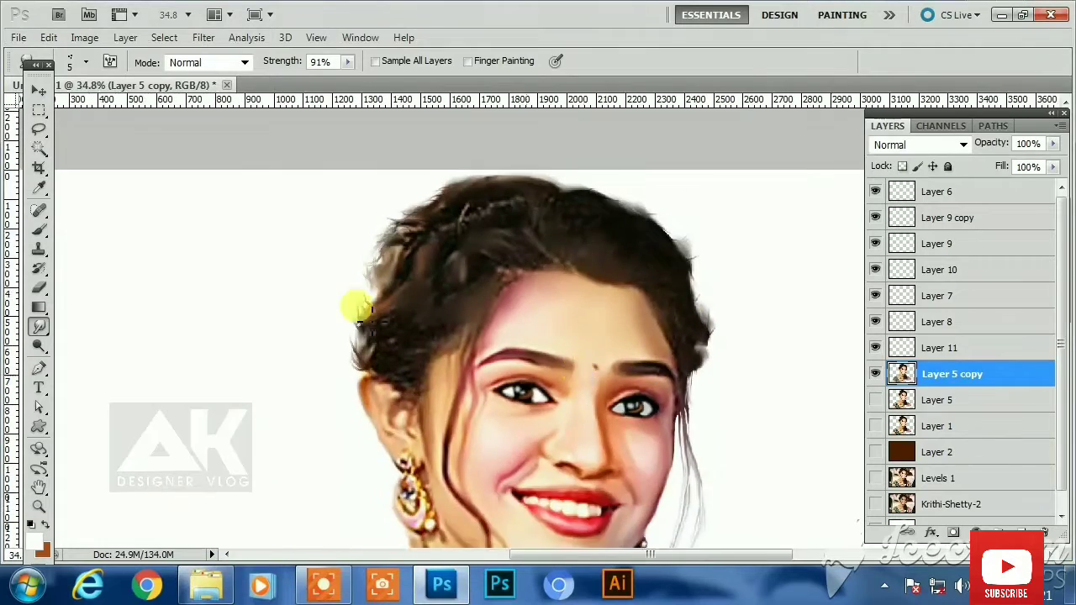
scroll(372, 324, "up", 1)
left_click_drag(649, 477, 737, 530)
Choose a soft 65 px Smudge tip, undo the trial stroke on the side hair edge, and set the strength to 10%
left_click(83, 67)
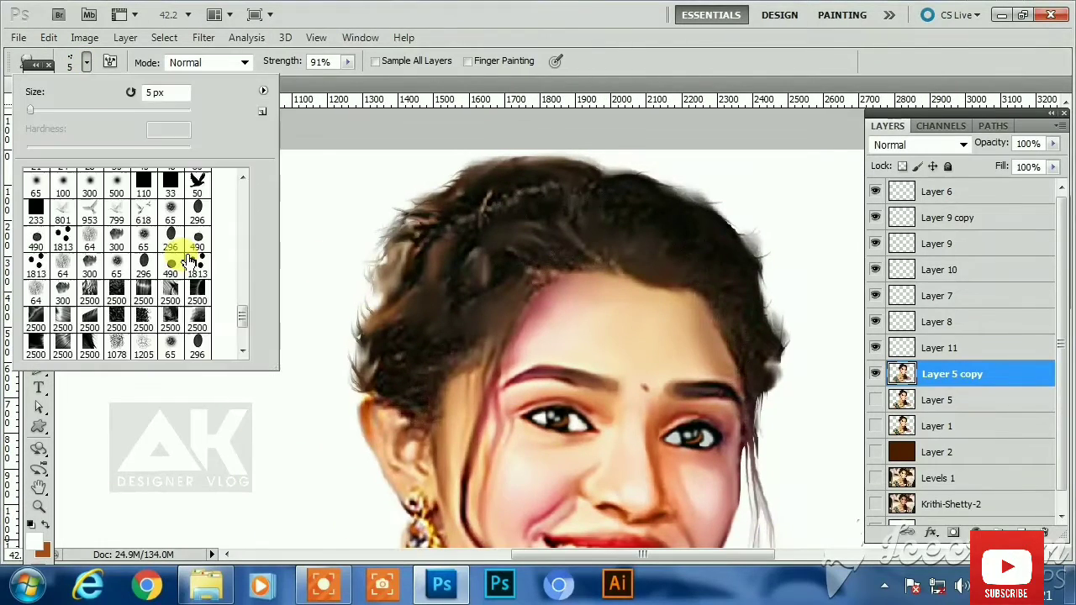
scroll(175, 310, "down", 5)
left_click(473, 88)
scroll(381, 281, "up", 2)
left_click_drag(365, 269, 395, 211)
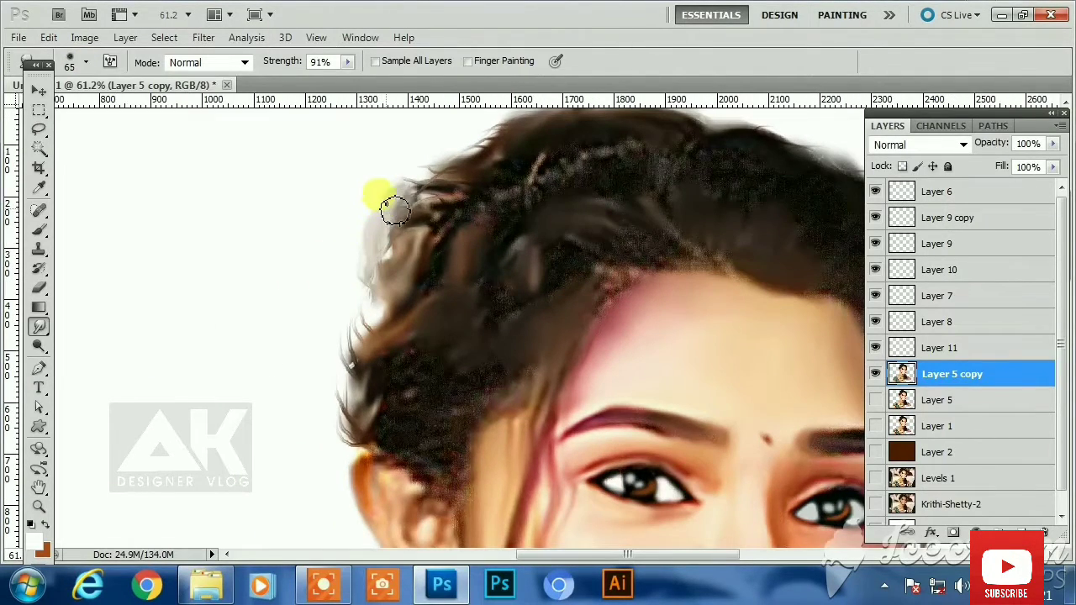
key("ctrl+z")
left_click_drag(347, 63, 293, 96)
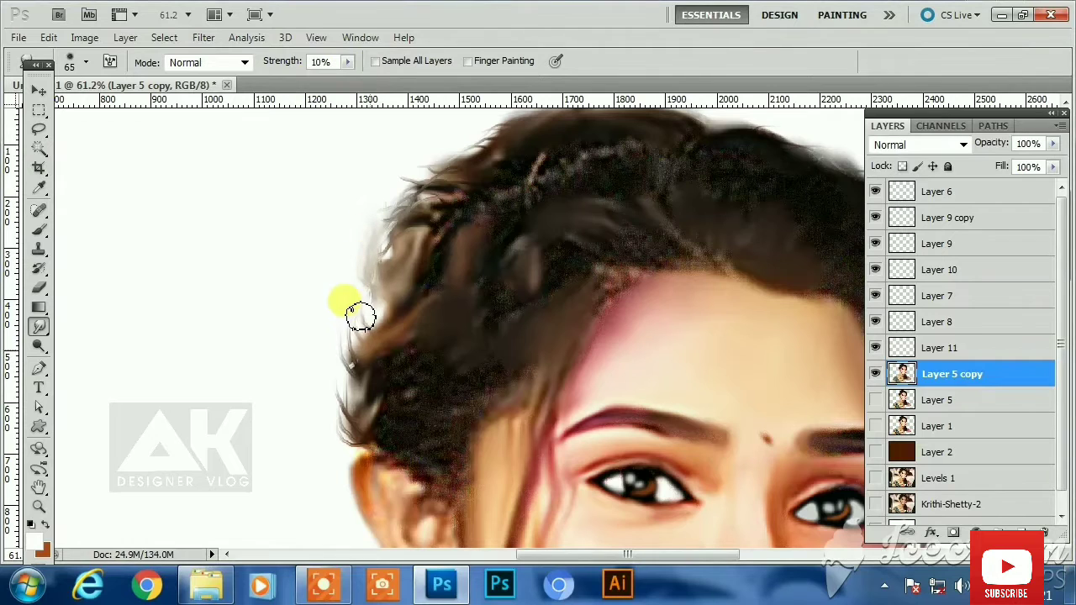
scroll(440, 187, "down", 4)
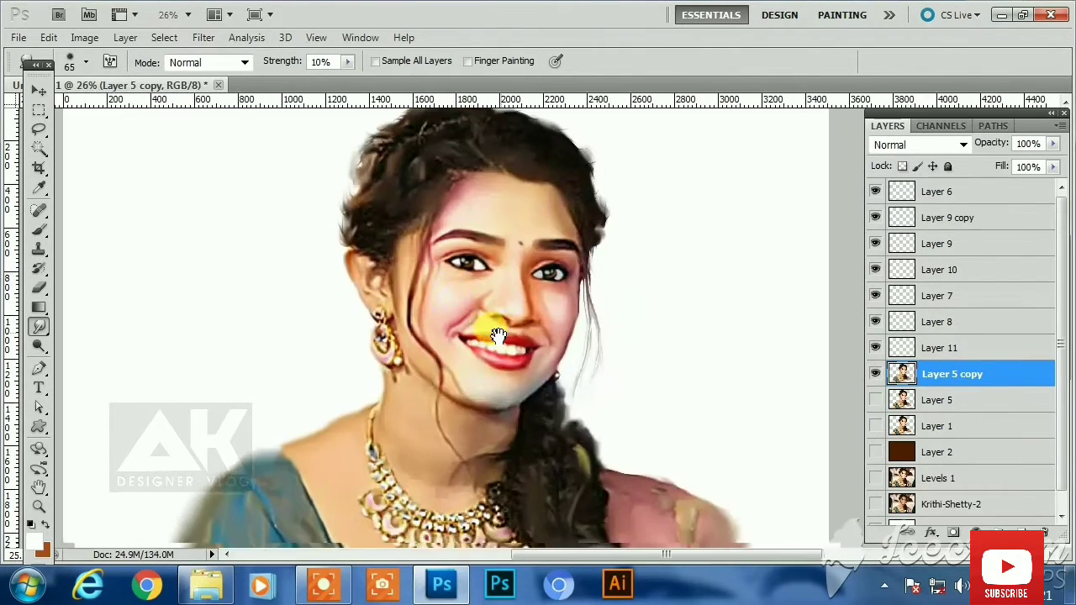
Smudge the braid's lower end and the pink drape downward with a 300 to 400 px brush at 75% strength
left_click_drag(444, 469, 516, 365)
key("ctrl+0")
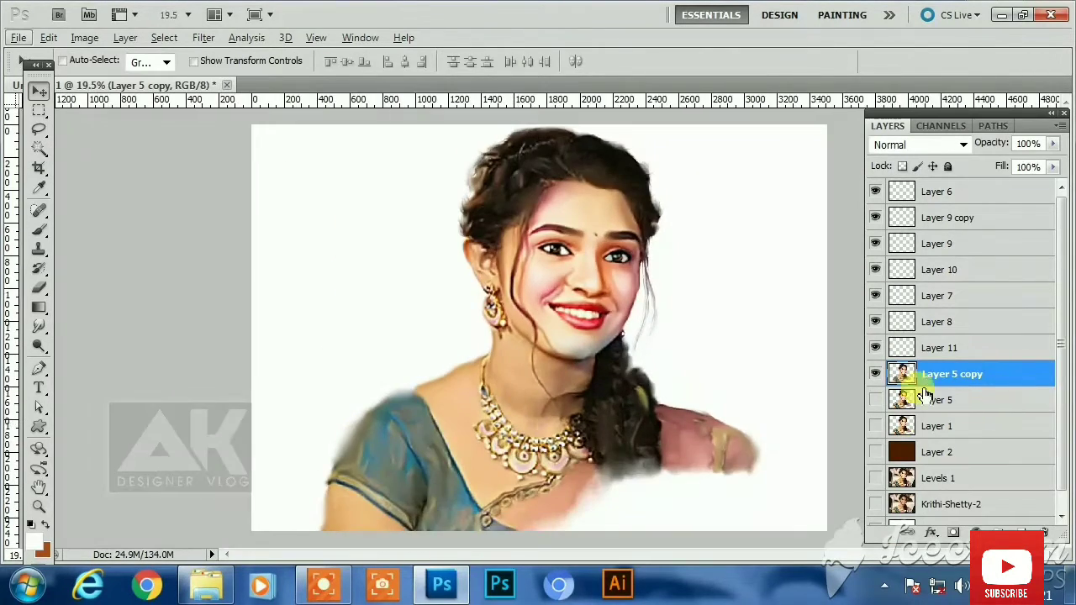
left_click(347, 62)
left_click_drag(352, 85, 404, 86)
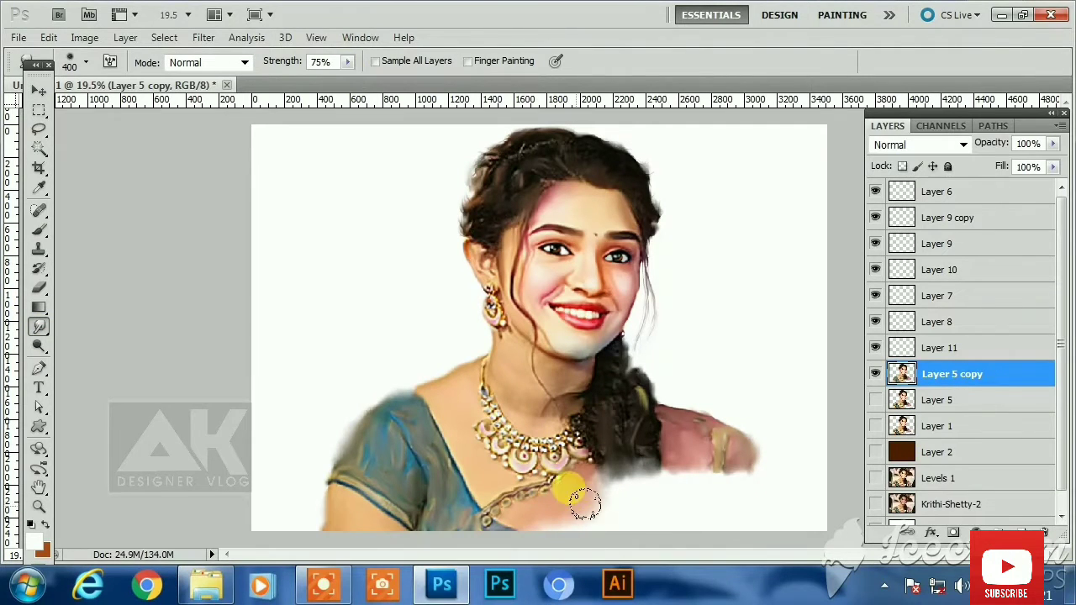
mouse_move(583, 499)
left_mouse_down()
mouse_move(619, 473)
mouse_move(613, 464)
mouse_move(449, 466)
left_mouse_up()
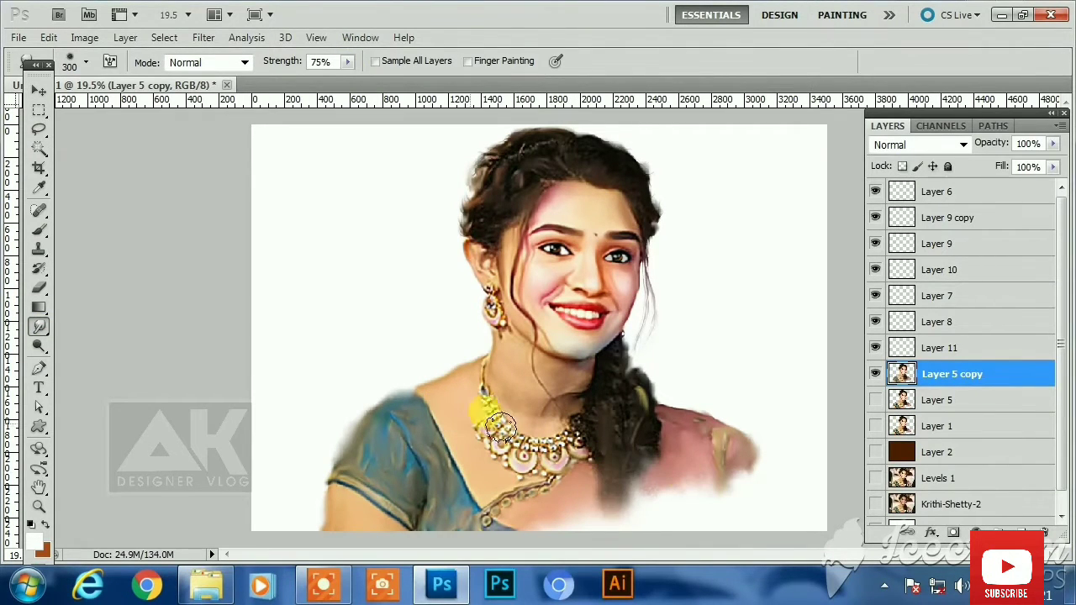
Add a new layer below Layer 5 and sample a dusty pink from the clothing as the foreground colour
left_click(1021, 531)
left_click_drag(967, 375, 954, 438)
key("i")
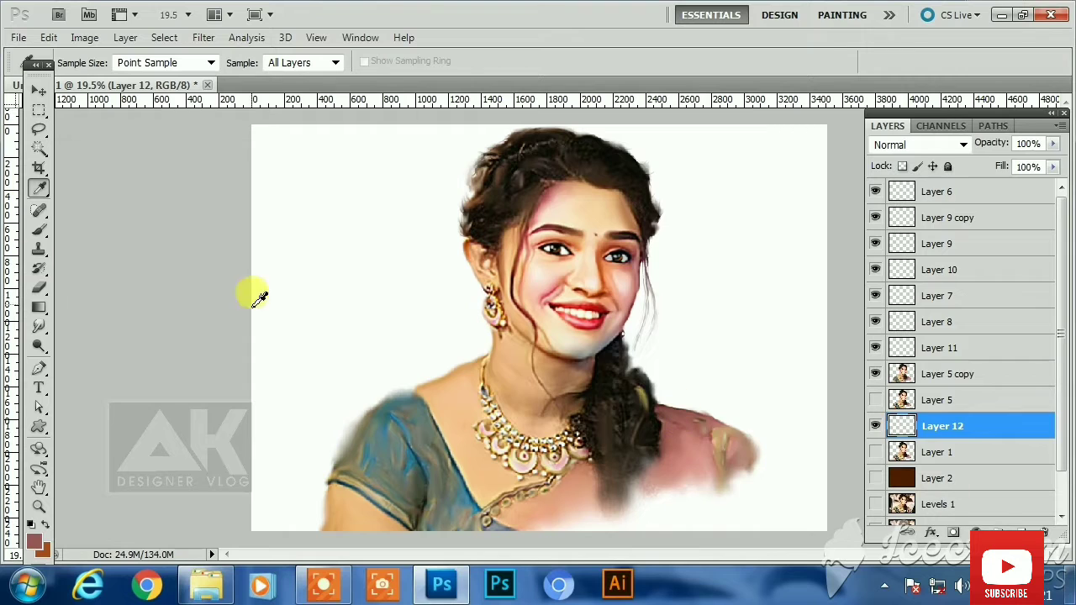
Paint dusty pink patches behind the neck and both shoulders with a textured 764 px Brush tip
left_click(44, 226)
left_click(87, 62)
scroll(147, 290, "down", 3)
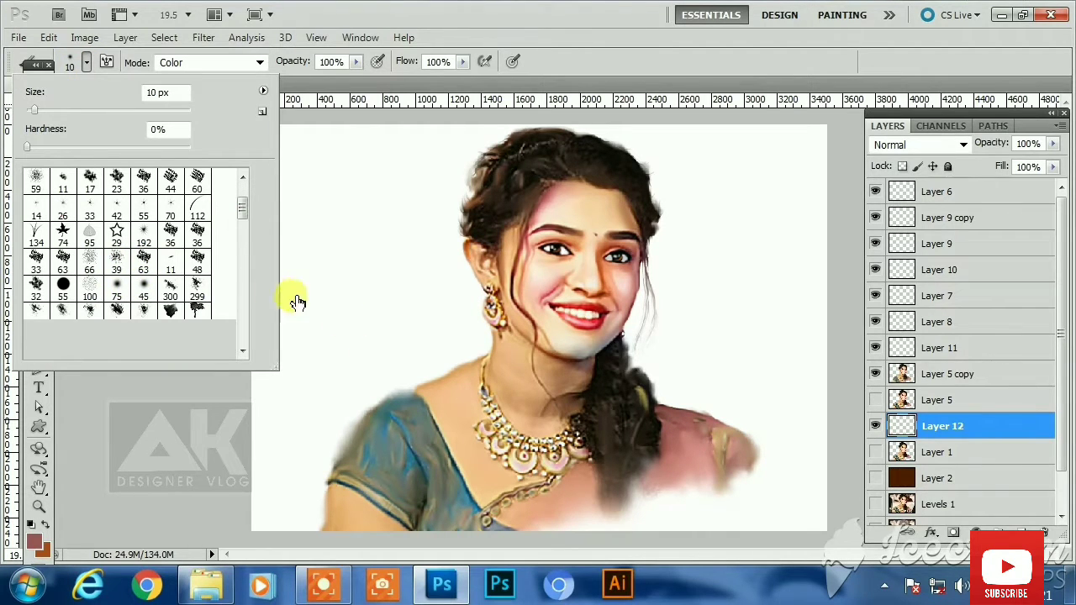
scroll(241, 340, "down", 2)
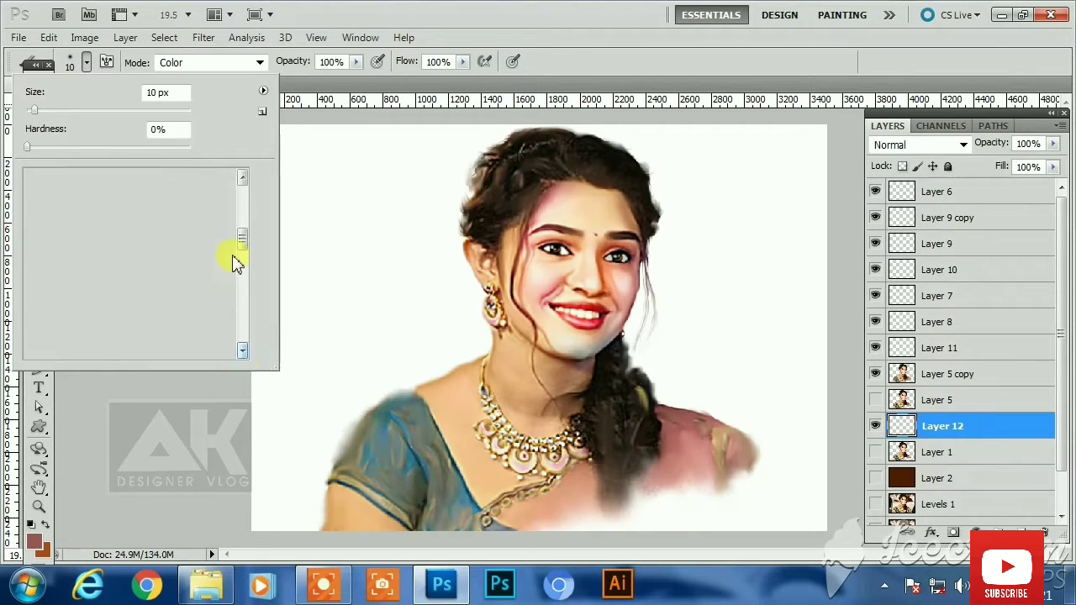
left_click_drag(241, 243, 243, 354)
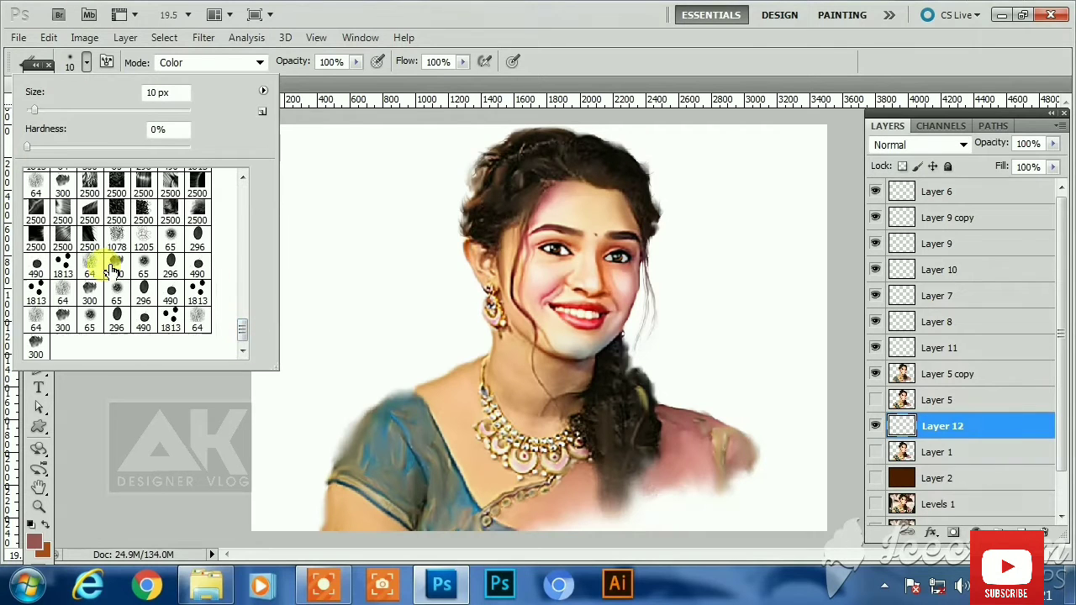
left_click(116, 266)
left_click(478, 92)
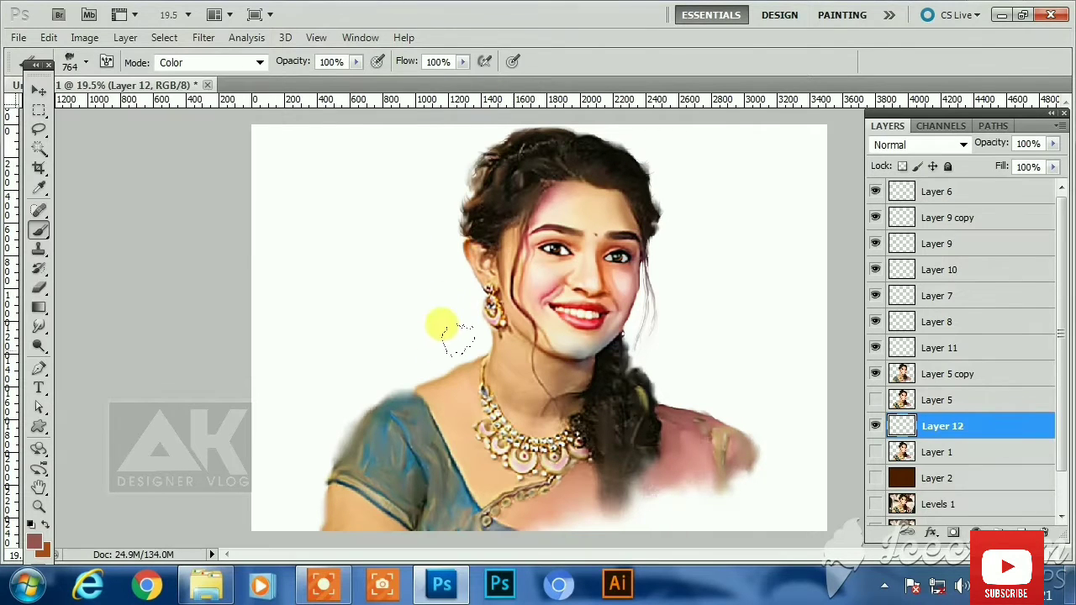
mouse_move(443, 324)
left_mouse_down()
mouse_move(387, 385)
mouse_move(613, 311)
mouse_move(501, 308)
left_mouse_up()
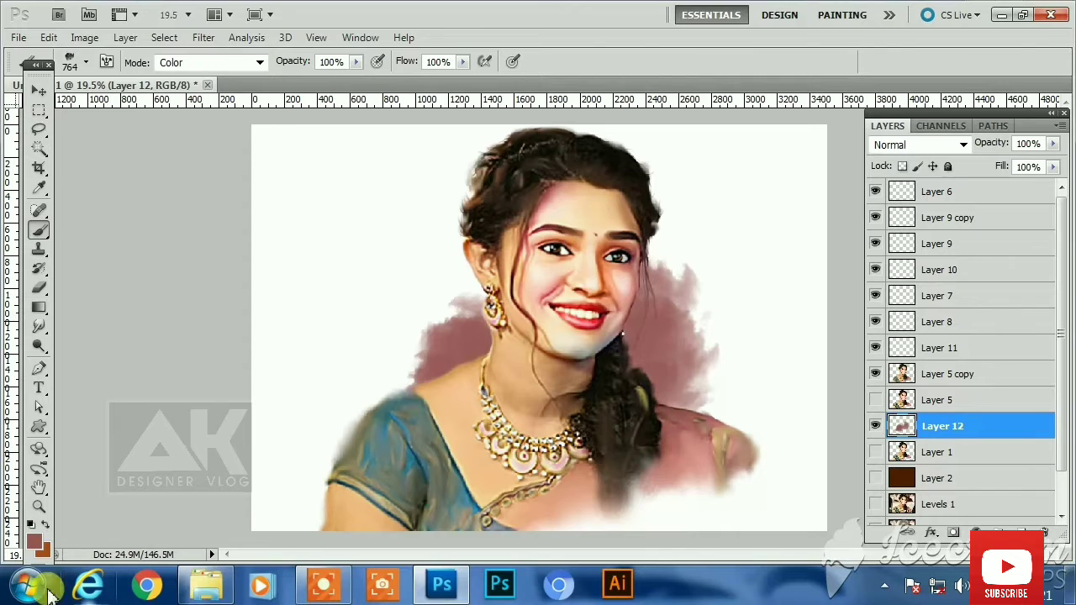
Change the foreground colour to a very dark maroon
left_click(35, 542)
left_click(787, 410)
left_click(1033, 277)
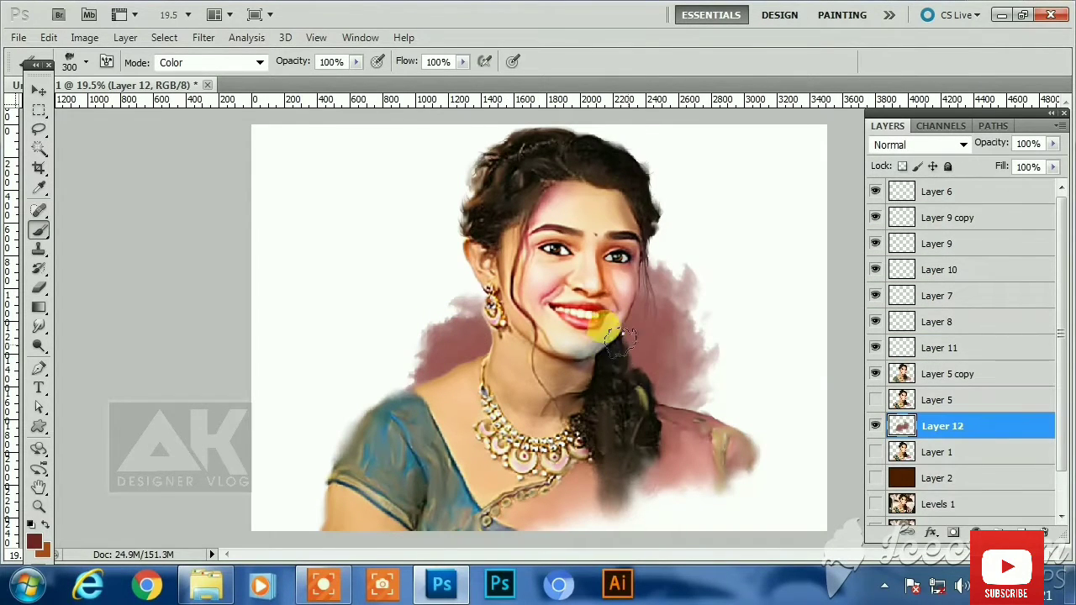
left_click(38, 550)
left_click(821, 428)
left_click(1046, 276)
key("bracketright")
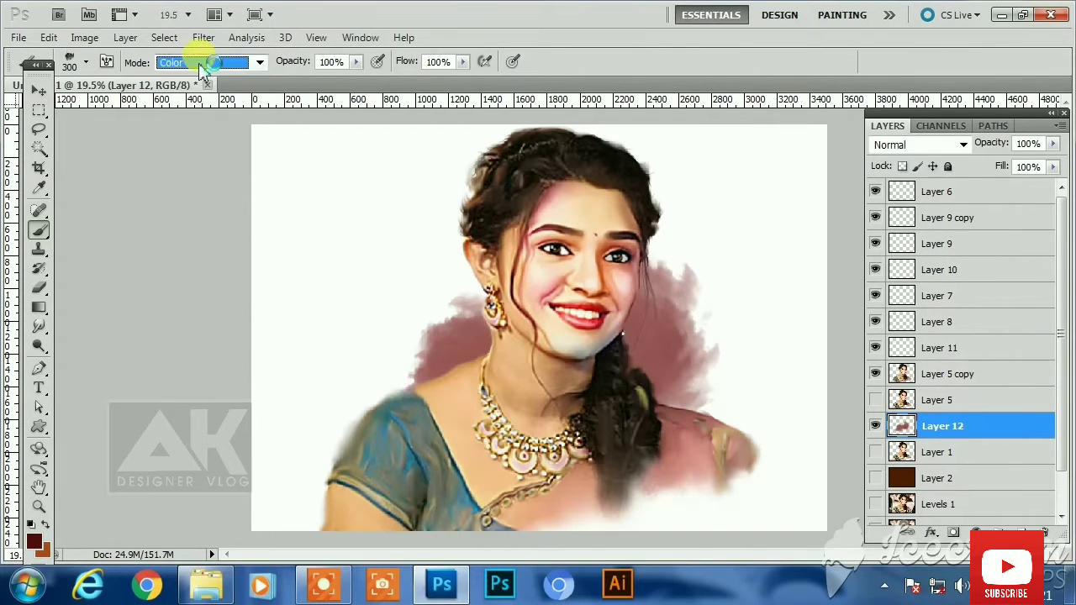
Set the brush mode to Dissolve, paint maroon shading behind the neck, and enlarge the brush to 1000 px
left_click(202, 64)
left_click(200, 29)
left_click_drag(642, 340, 646, 370)
key("bracketright")
key("bracketright")
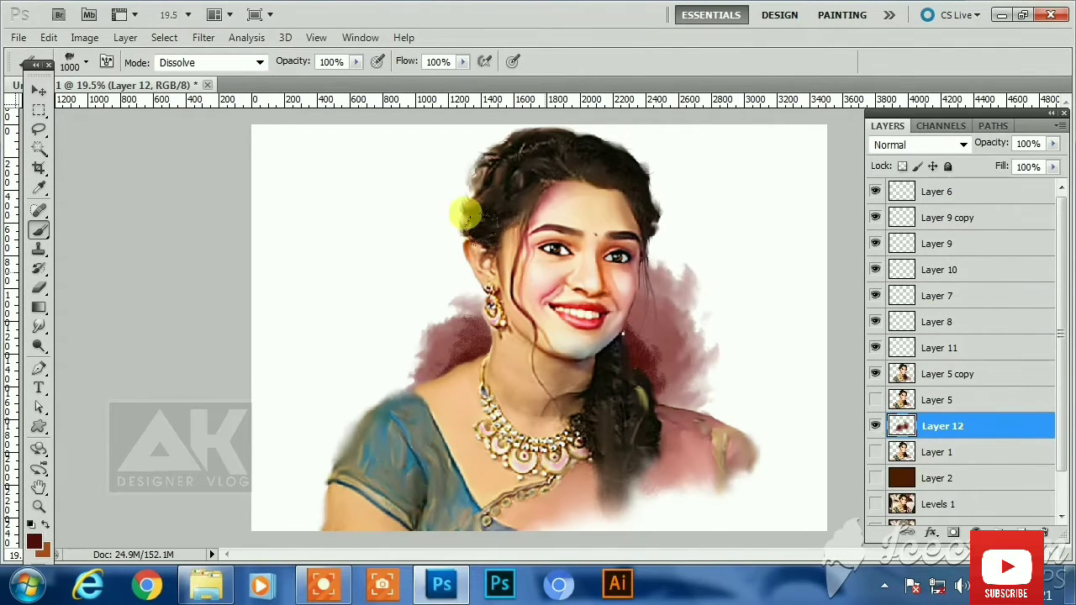
Paint speckled maroon patches on both sides of the hair and above the blue sleeve with a 1200 px brush
key("bracketright")
left_click_drag(465, 215, 326, 395)
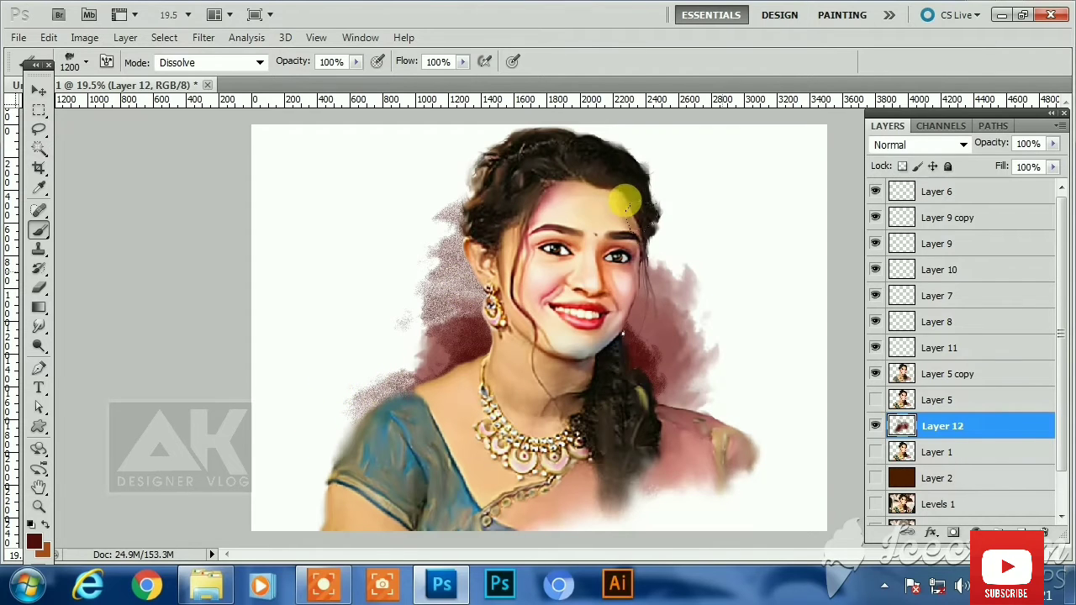
left_click(703, 255)
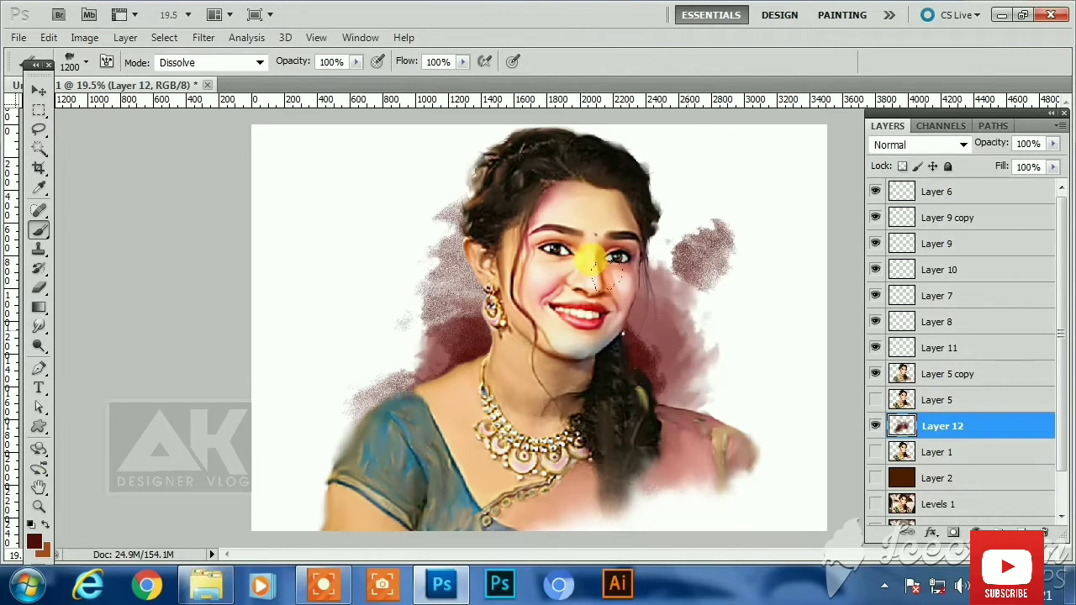
Change the foreground colour to pale pink and add a new layer directly above Layer 12
left_click(37, 544)
left_click(686, 358)
left_click(1033, 276)
left_click(1016, 530)
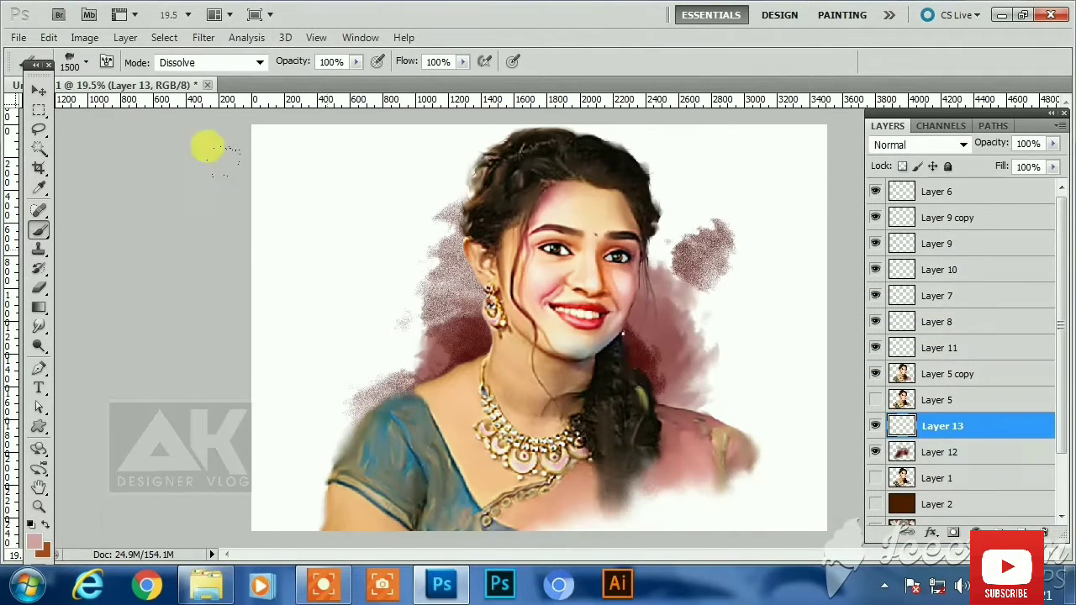
Paint large pale pink patches over the background on both sides of the portrait with a brush enlarged to 1700 px
key("bracketright")
key("bracketright")
key("bracketright")
key("bracketright")
key("bracketright")
left_click(190, 138)
left_click(134, 238)
left_click(75, 385)
left_click(733, 501)
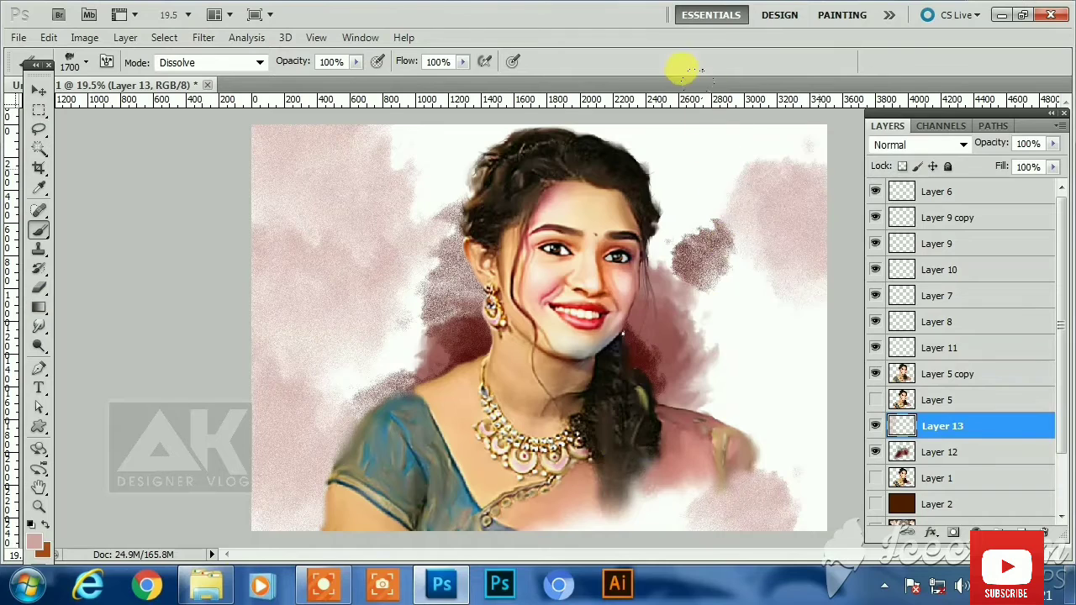
Set the foreground colour to light blue 6ec5e9 and paint patches beside the hair and in the canvas's upper-right corner
key("ctrl+minus")
left_click(36, 545)
left_click(884, 480)
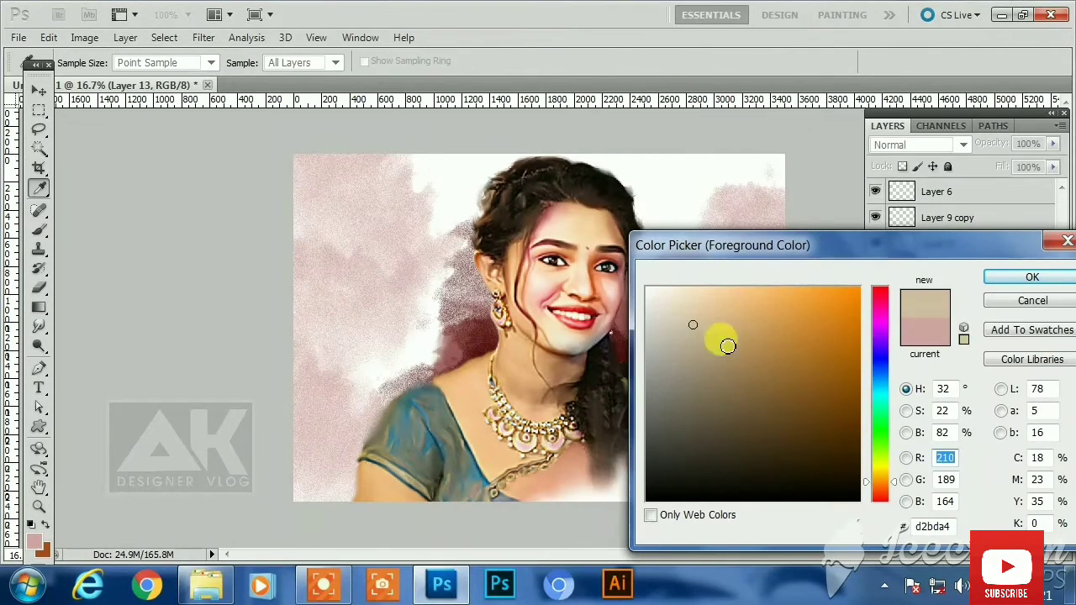
left_click(884, 384)
left_click(738, 323)
left_click(1015, 278)
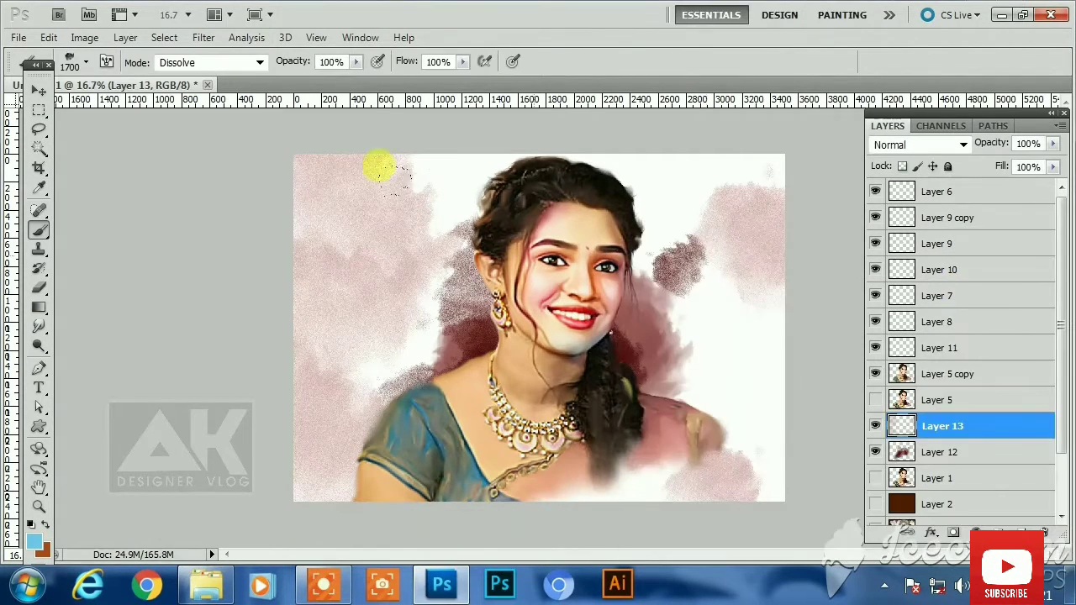
left_click(454, 159)
left_click_drag(281, 176, 395, 277)
Set the foreground colour to brown 663200 and paint the background beside and below the pink-draped shoulder
left_click(36, 545)
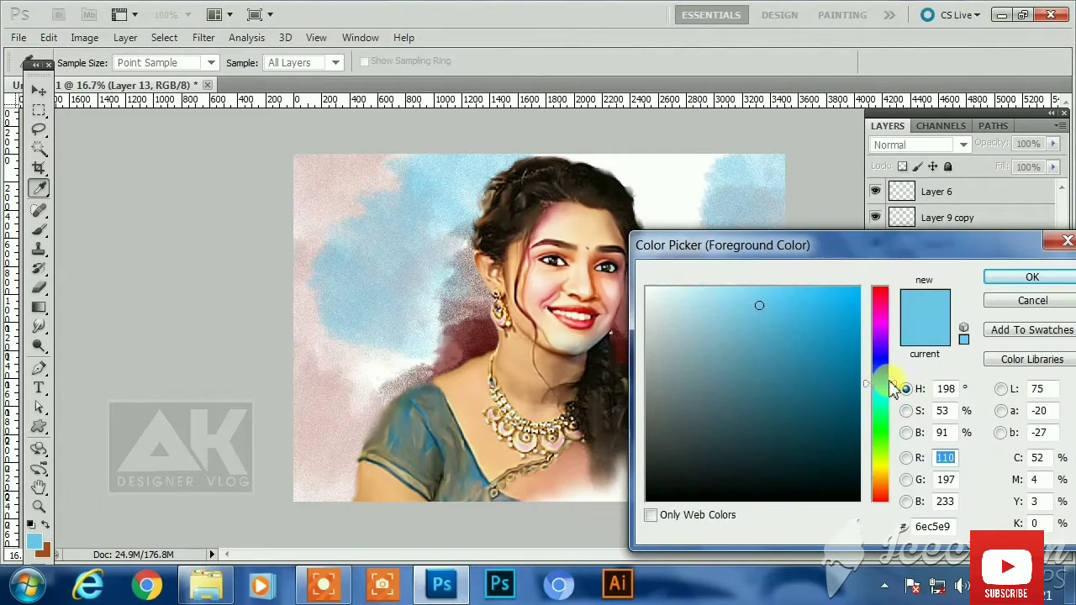
left_click(883, 379)
left_click(885, 485)
left_click(858, 416)
left_click(1012, 281)
mouse_move(574, 324)
left_mouse_down()
mouse_move(650, 394)
mouse_move(651, 410)
left_mouse_up()
left_click_drag(715, 328, 740, 382)
key("bracketright")
Change the foreground colour to a darker brown and paint over the lower background on both sides of the body
left_click(36, 544)
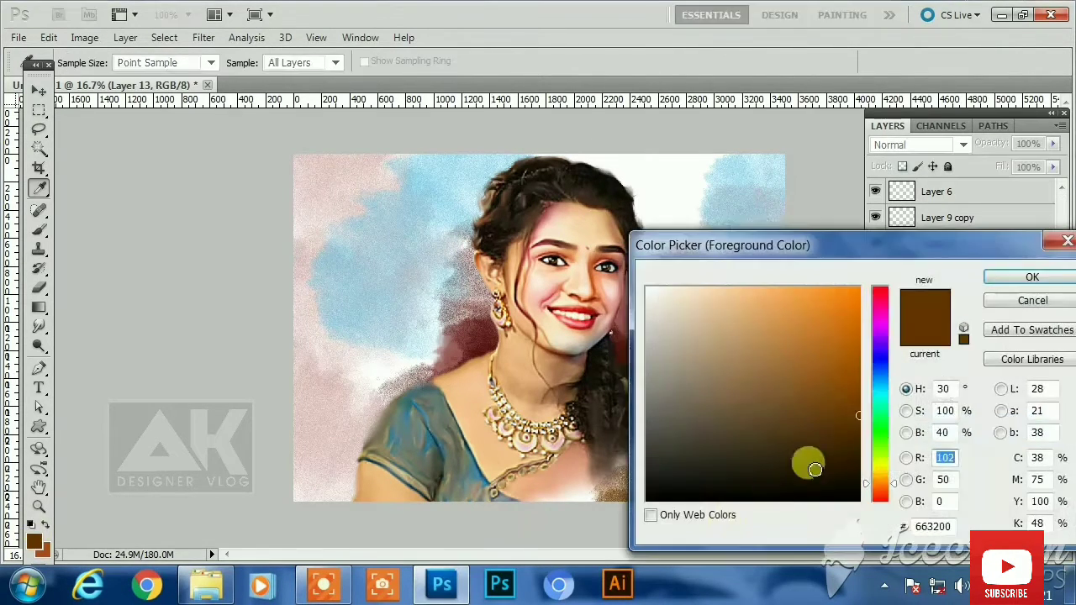
left_click(815, 462)
left_click(1031, 277)
left_click_drag(730, 307, 740, 370)
key("bracketright")
key("bracketright")
key("bracketright")
key("bracketright")
left_click_drag(312, 393, 389, 339)
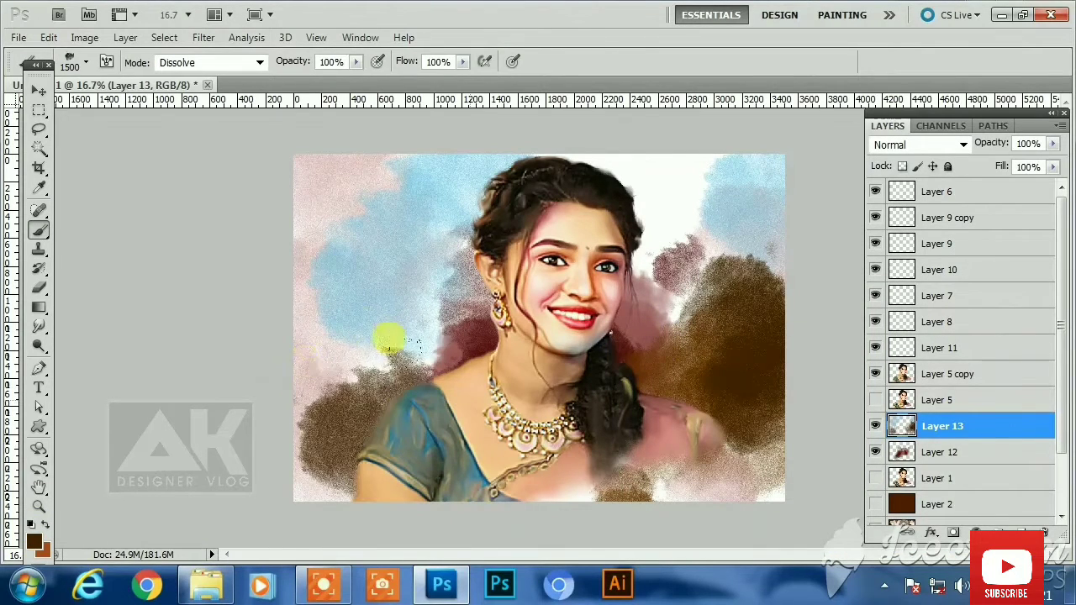
mouse_move(233, 401)
left_mouse_down()
mouse_move(559, 418)
mouse_move(644, 384)
mouse_move(560, 412)
mouse_move(443, 395)
left_mouse_up()
key("bracketleft")
key("bracketleft")
key("bracketleft")
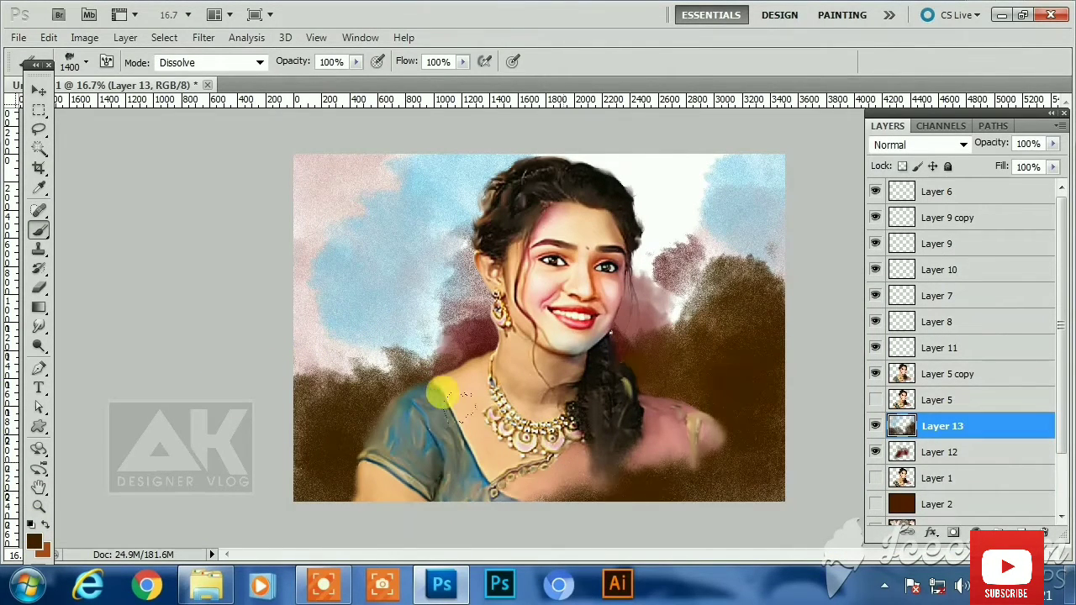
Set the foreground colour to brown 743900 and cover the canvas's upper-right background with an enlarged brush
left_click(37, 545)
left_click(849, 398)
left_click(1031, 277)
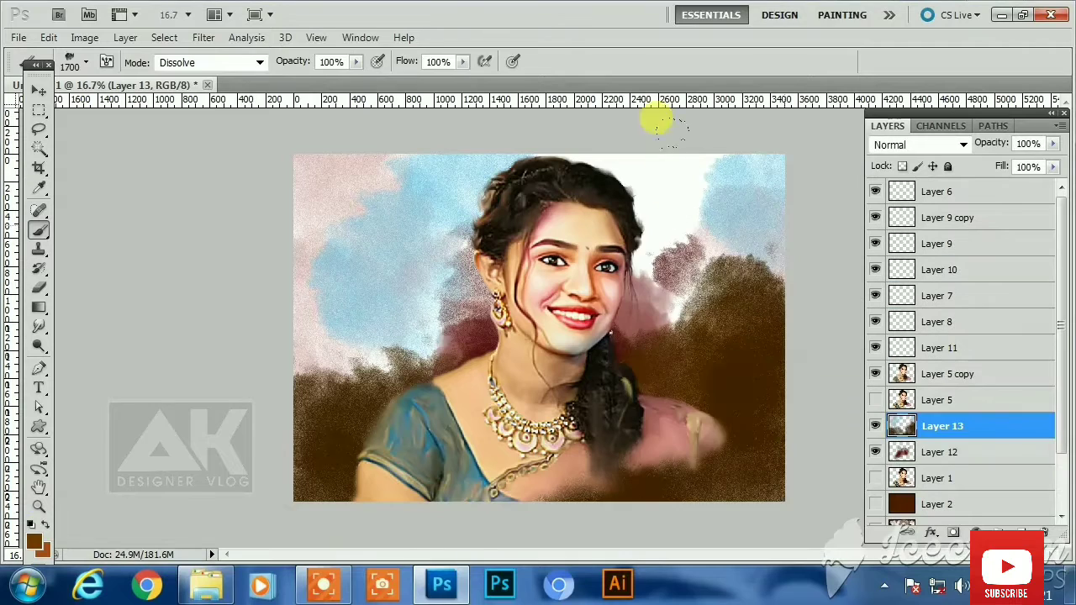
key("bracketright")
key("bracketright")
key("bracketright")
mouse_move(655, 113)
left_mouse_down()
mouse_move(535, 82)
mouse_move(596, 196)
mouse_move(650, 269)
left_mouse_up()
Change the foreground colour to a deeper brown and cover the remaining pink, blue and white background, reducing the brush to 1400 px
left_click(36, 545)
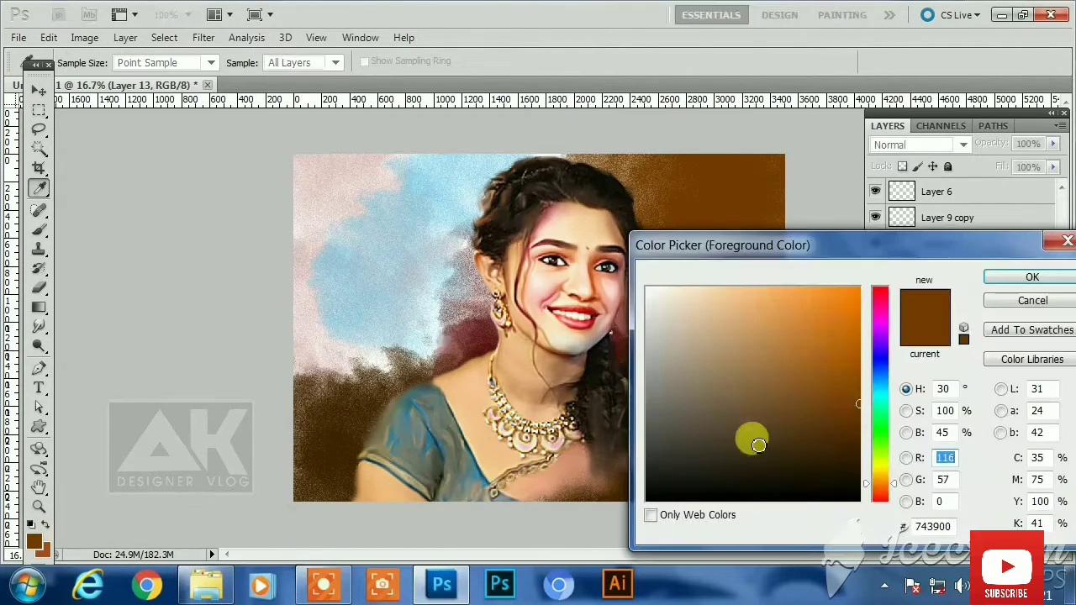
left_click(857, 431)
left_click(1033, 277)
mouse_move(362, 286)
left_mouse_down()
mouse_move(353, 126)
mouse_move(399, 333)
mouse_move(367, 368)
mouse_move(291, 243)
mouse_move(202, 298)
mouse_move(562, 192)
mouse_move(432, 85)
mouse_move(589, 160)
left_mouse_up()
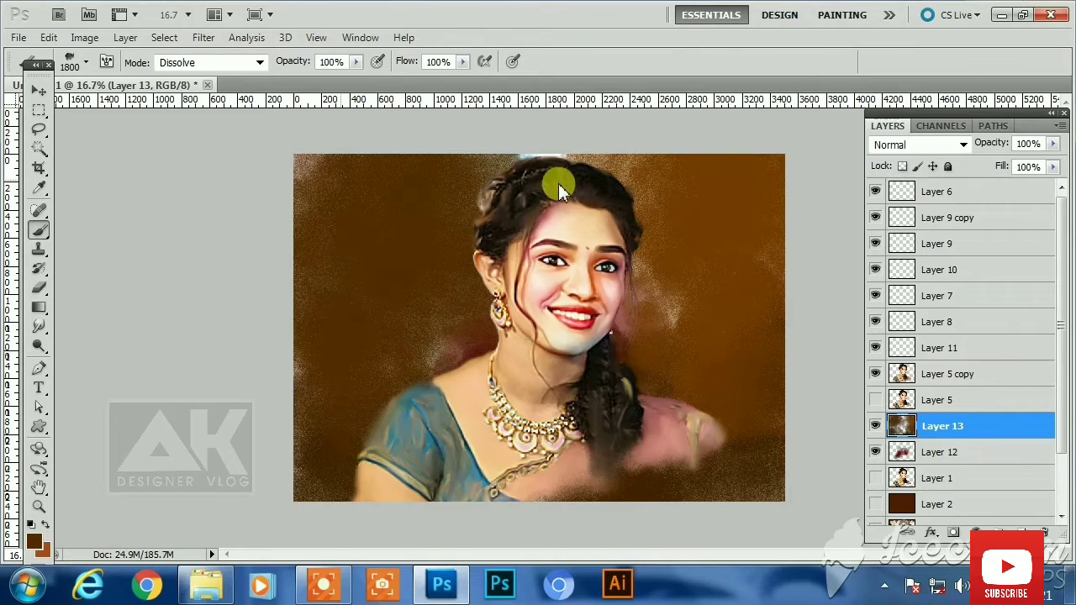
key("bracketleft")
key("bracketleft")
key("bracketleft")
key("bracketleft")
key("bracketleft")
key("bracketleft")
key("bracketleft")
key("bracketleft")
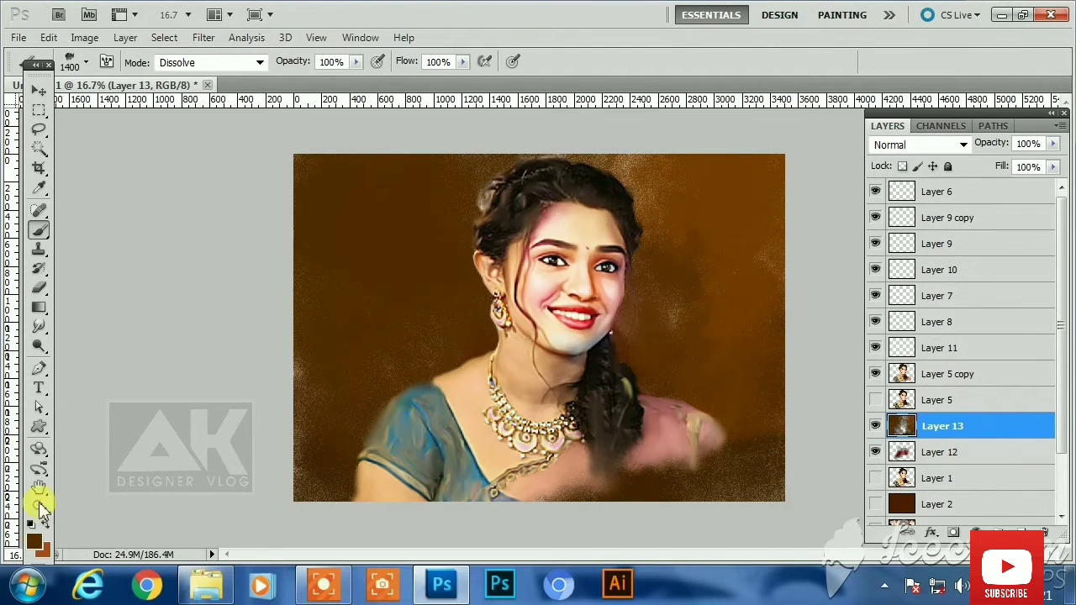
Paint very dark brown shading around the hair, neck and shoulders with a 1000 px brush
left_click(34, 543)
left_click(853, 446)
left_click(1032, 276)
left_click_drag(413, 325, 407, 367)
key("ctrl+shift+alt+e")
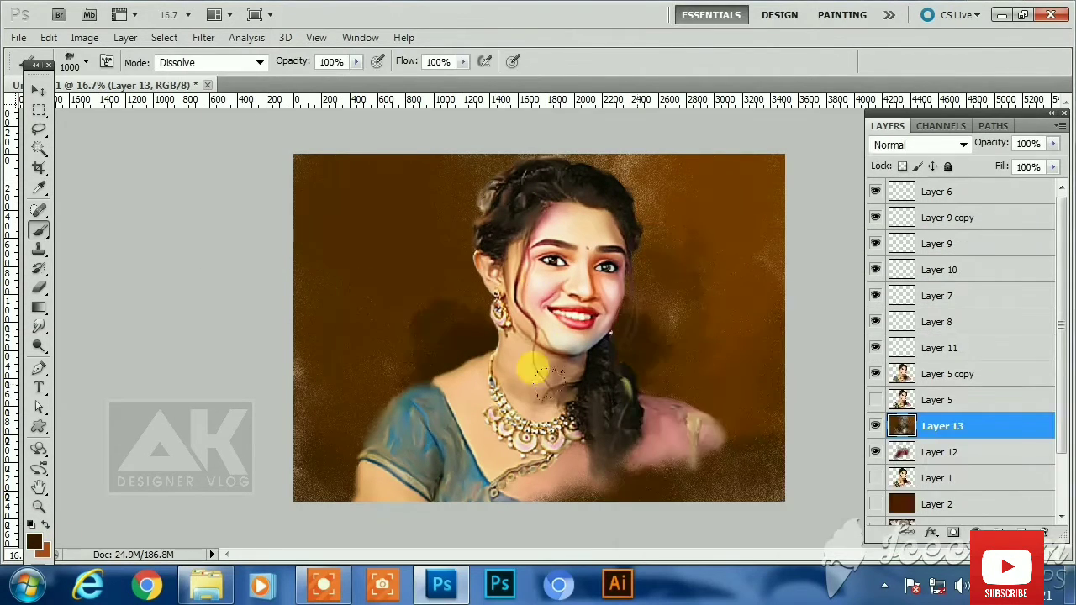
mouse_move(471, 271)
left_mouse_down()
mouse_move(576, 169)
mouse_move(346, 446)
left_mouse_up()
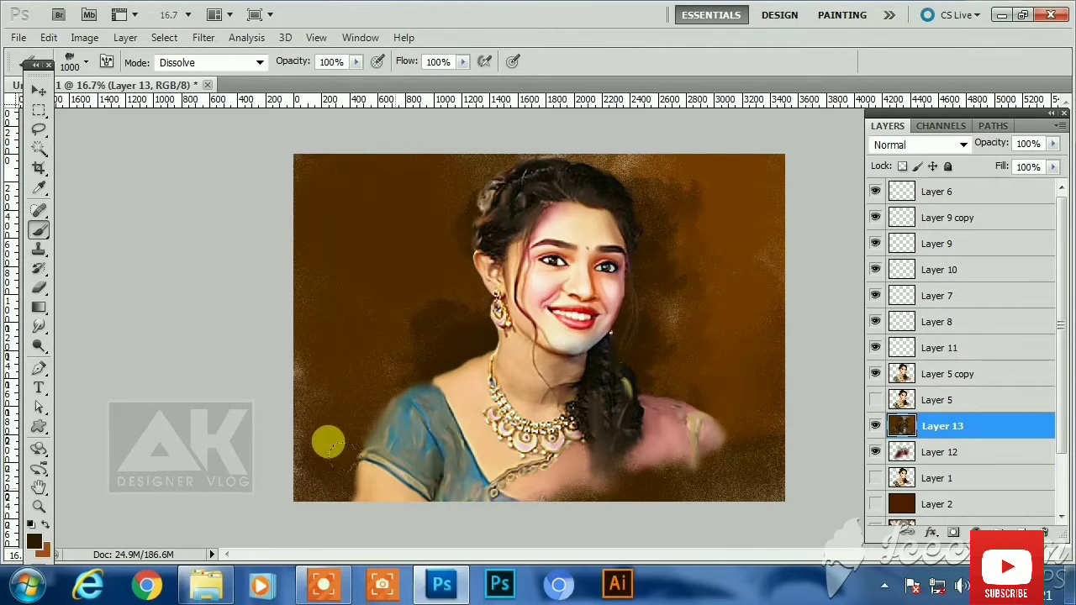
Set the foreground colour to strong yellow, add a new layer above Layer 13 and set the brush mode to Saturation
left_click(34, 542)
left_click_drag(869, 475, 870, 469)
left_click(846, 329)
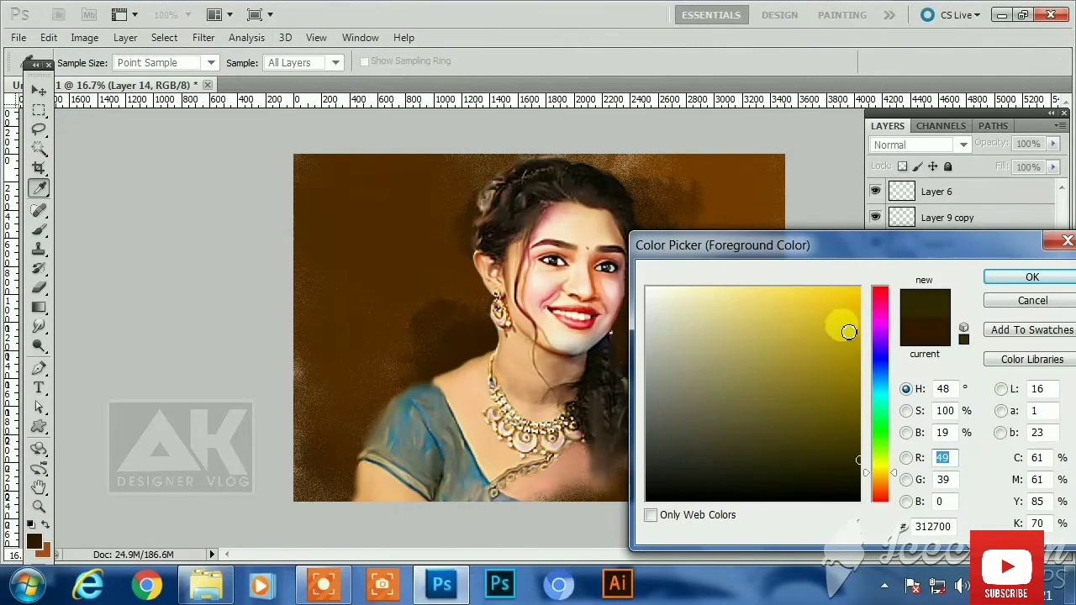
left_click(853, 308)
left_click(995, 274)
key("ctrl+shift+alt+n")
left_click(210, 62)
left_click(185, 528)
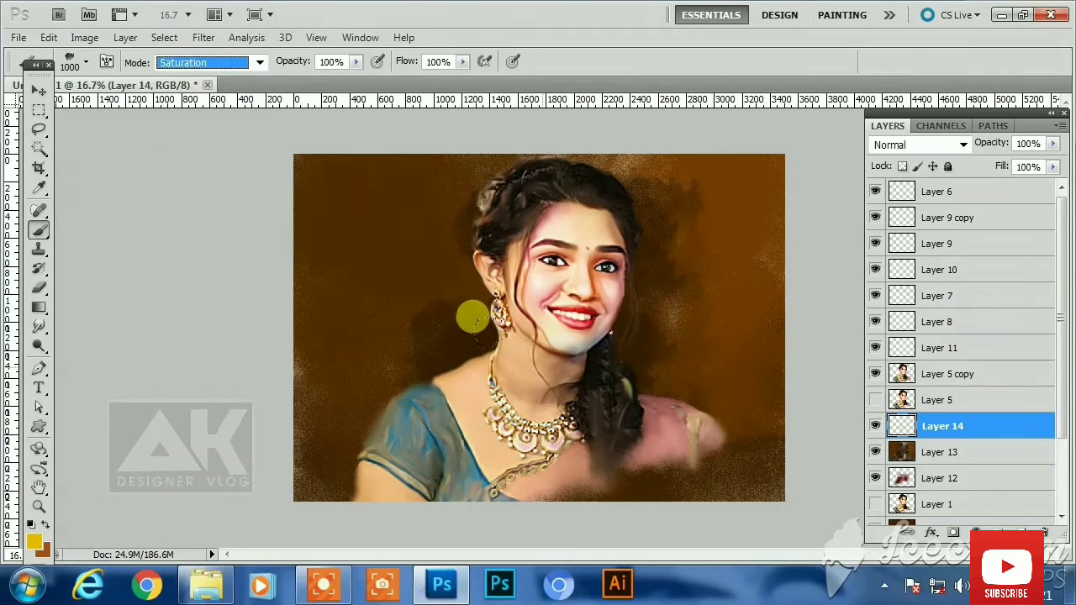
Paint yellow patches behind the neck and shoulders with a 1200 px brush and undo the excess strokes
key("bracketright")
mouse_move(468, 312)
left_mouse_down()
mouse_move(483, 362)
mouse_move(606, 206)
mouse_move(431, 345)
left_mouse_up()
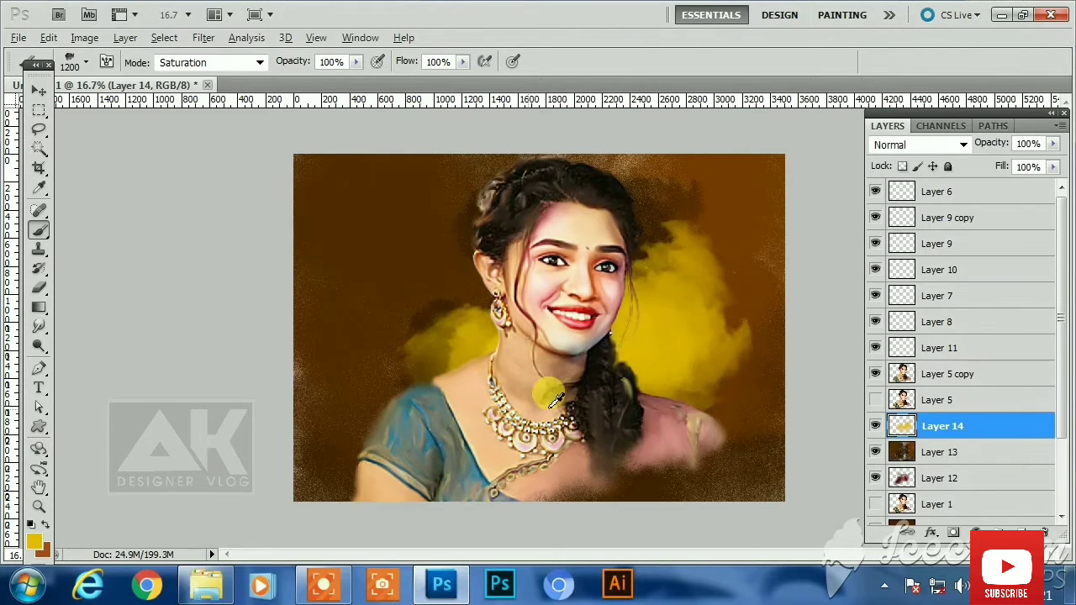
key("ctrl+alt+z")
Set the foreground colour to orange e67405 and paint patches in the background's upper corners
left_click(34, 542)
left_click(880, 487)
left_click(1030, 277)
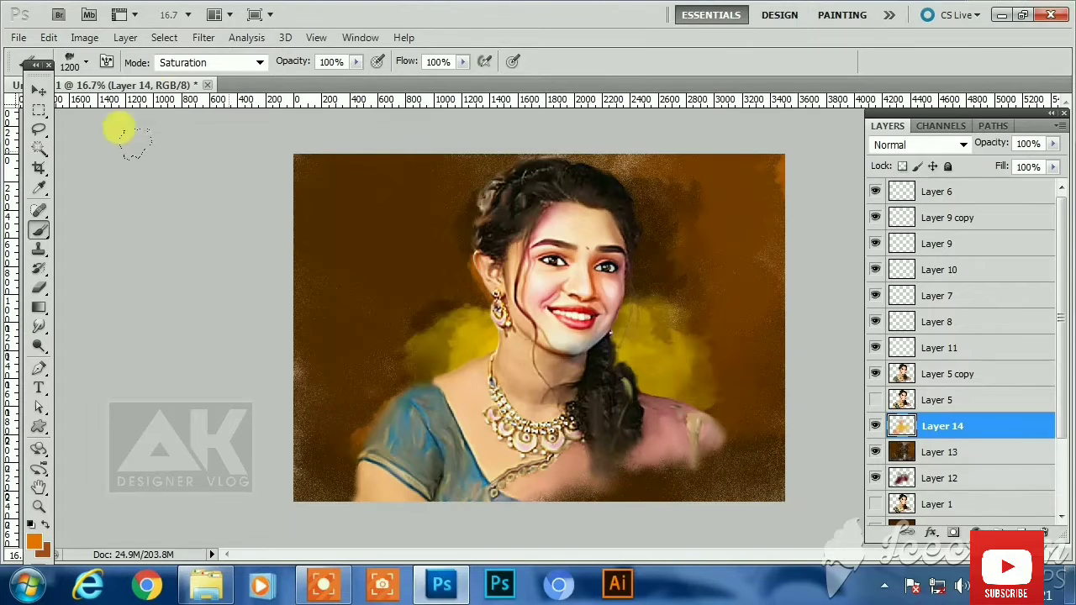
left_click_drag(333, 172, 303, 219)
left_click(1054, 145)
left_click_drag(1054, 159, 988, 160)
key("ctrl+z")
Add a new layer above Layer 14, set its opacity to 25% and paint faint orange patches beside the hair
left_click(1020, 533)
left_click(1054, 144)
left_click_drag(353, 294, 425, 227)
Change the foreground colour to pale yellow-green and paint faint patches over the background on both sides of the portrait
left_click(34, 542)
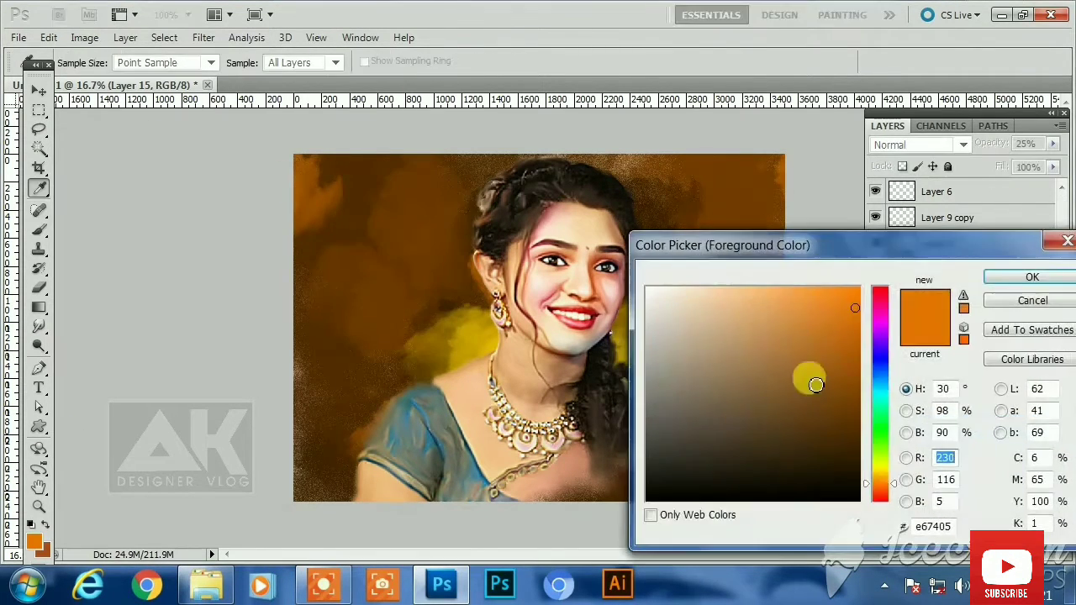
left_click(880, 455)
left_click(710, 291)
left_click(1033, 278)
left_click_drag(323, 353, 374, 420)
Set the foreground colour to dark olive brown 513b00
left_click(34, 543)
left_click(880, 476)
left_click(838, 347)
left_click(1032, 278)
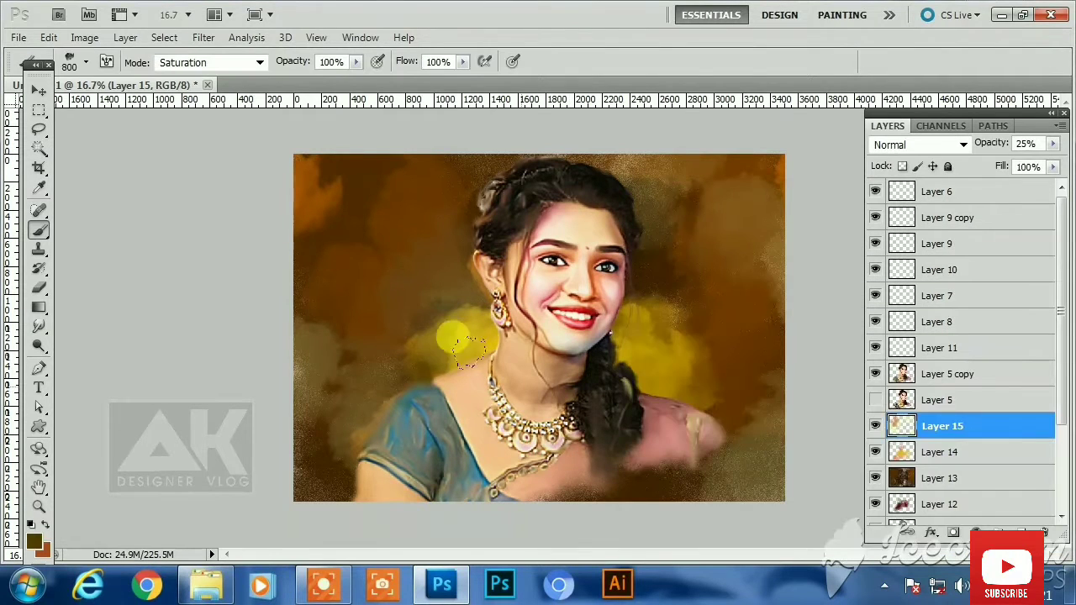
left_click(1053, 145)
left_click_drag(992, 160, 1056, 160)
left_click(516, 332)
key("ctrl+z")
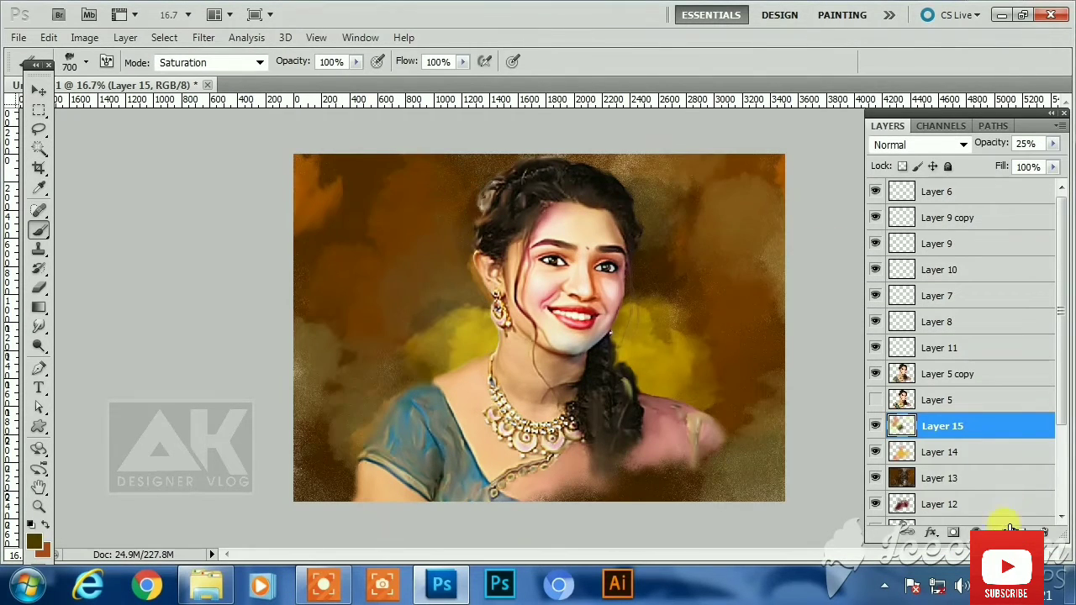
Add a new layer above Layer 15 and paint dark olive patches over the yellow areas behind the shoulders
left_click(1020, 532)
key("bracketright")
key("]")
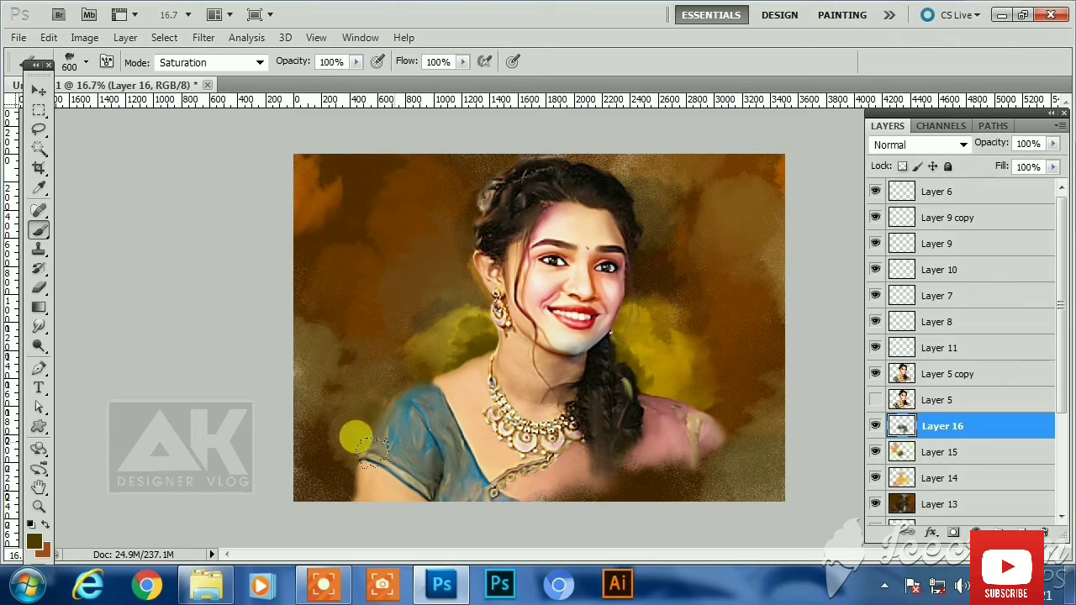
Erase the bright orange patch in the canvas's upper-left corner from Layer 14 with a 600 px Eraser
left_click(893, 454)
left_click(891, 478)
key("r")
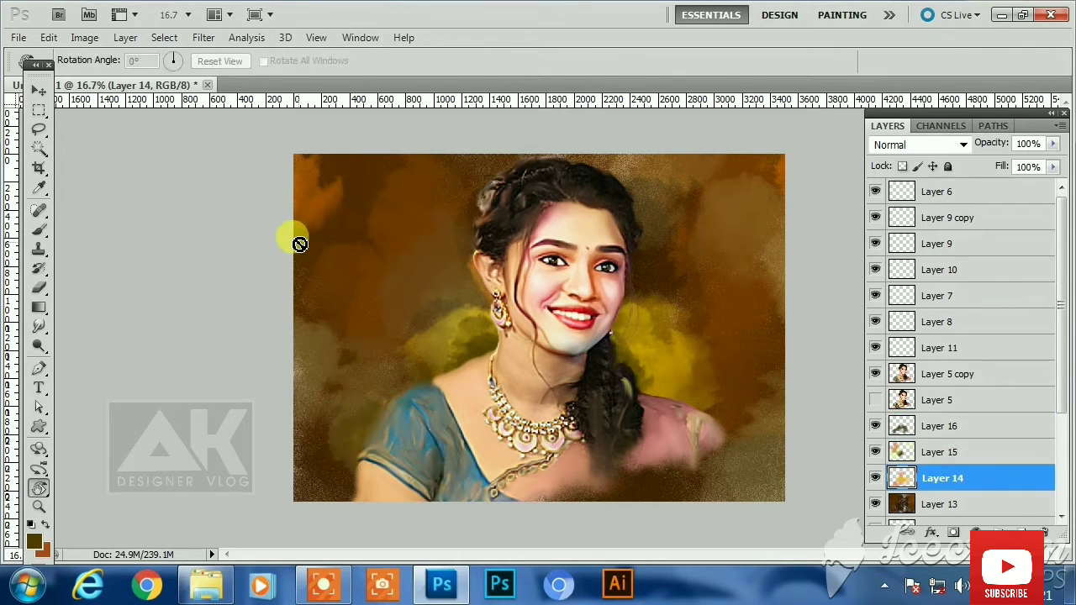
key("e")
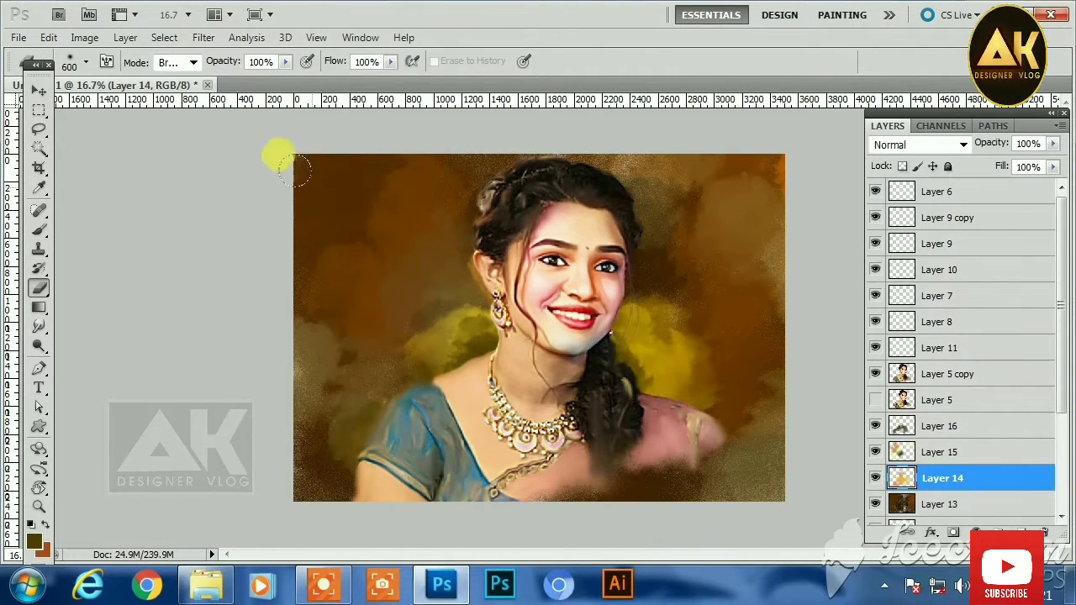
Add a Brightness/Contrast adjustment above Layer 16 with brightness -46 and a strongly raised contrast
key("v")
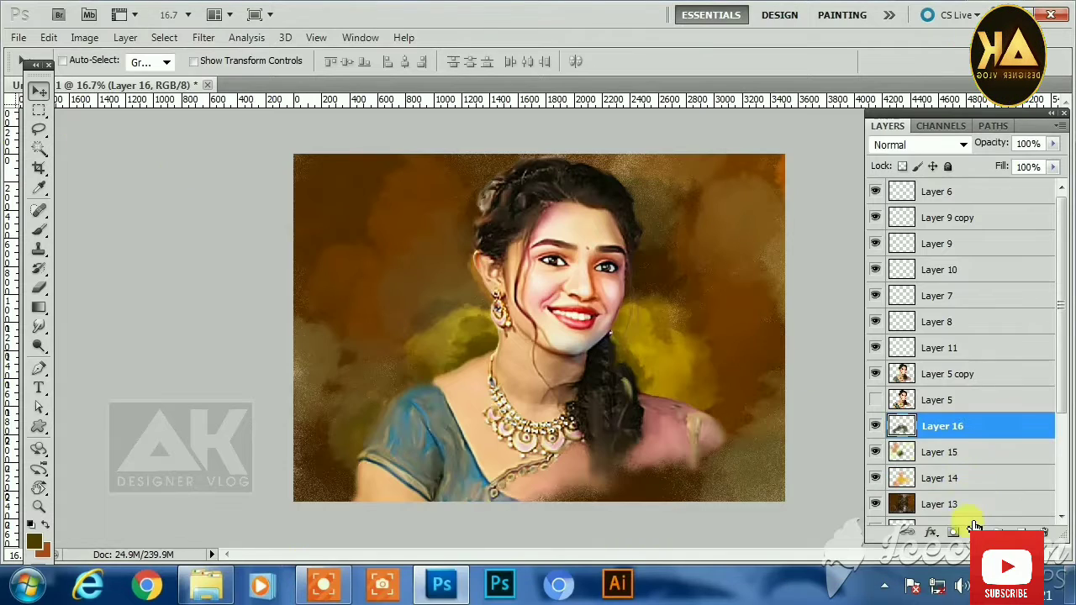
left_click(976, 534)
left_click(915, 221)
left_click_drag(137, 300, 112, 301)
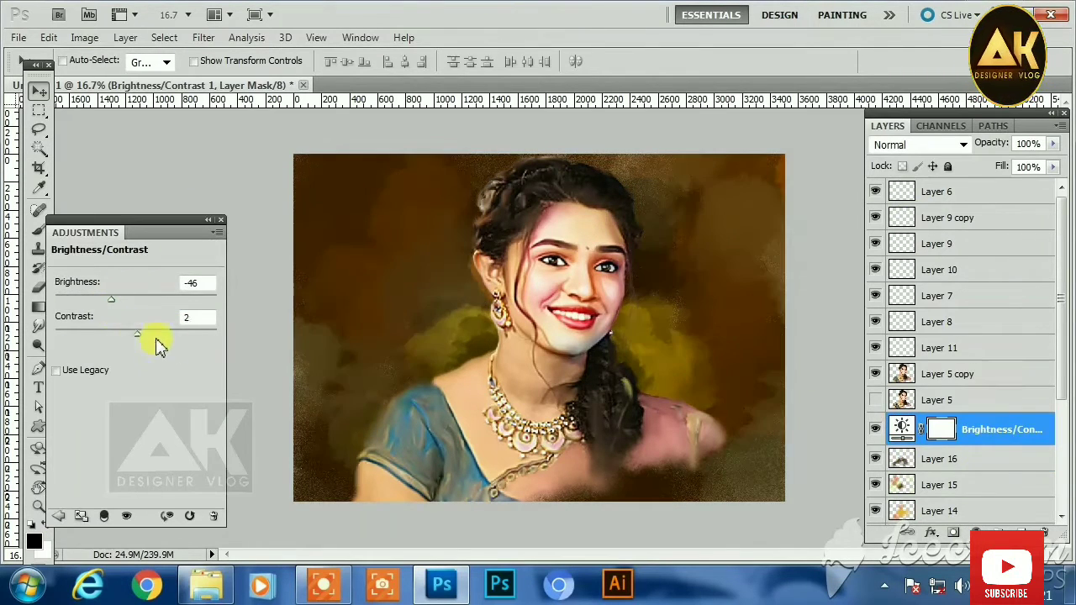
left_click_drag(156, 340, 202, 339)
Add a new layer between Layer 16 and the Brightness/Contrast adjustment and set the Brush colour to light golden yellow
left_click(976, 464)
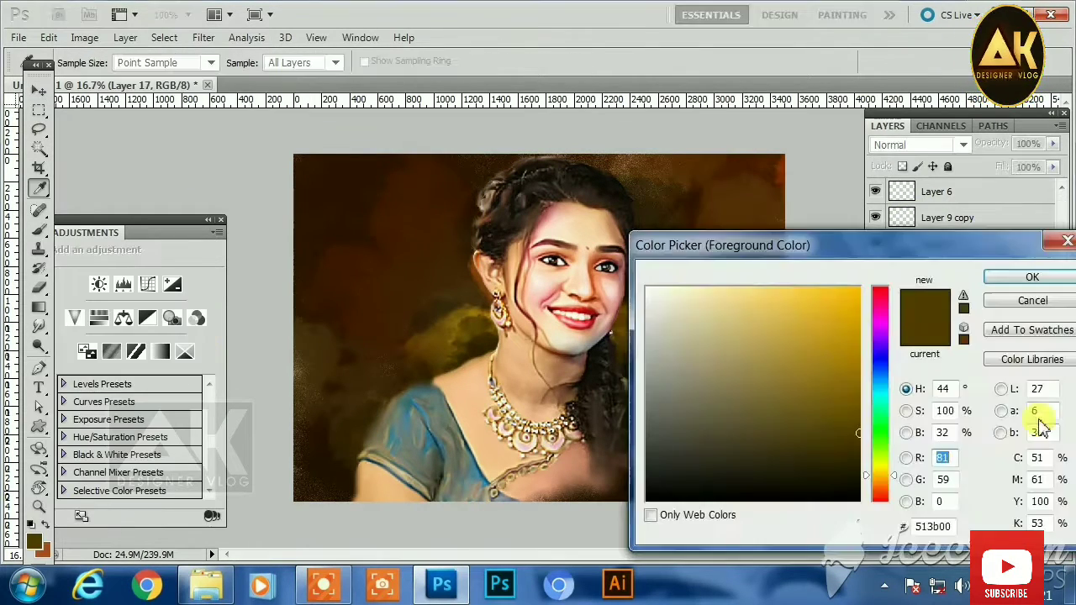
left_click(860, 353)
left_click(768, 284)
left_click(1033, 276)
key("b")
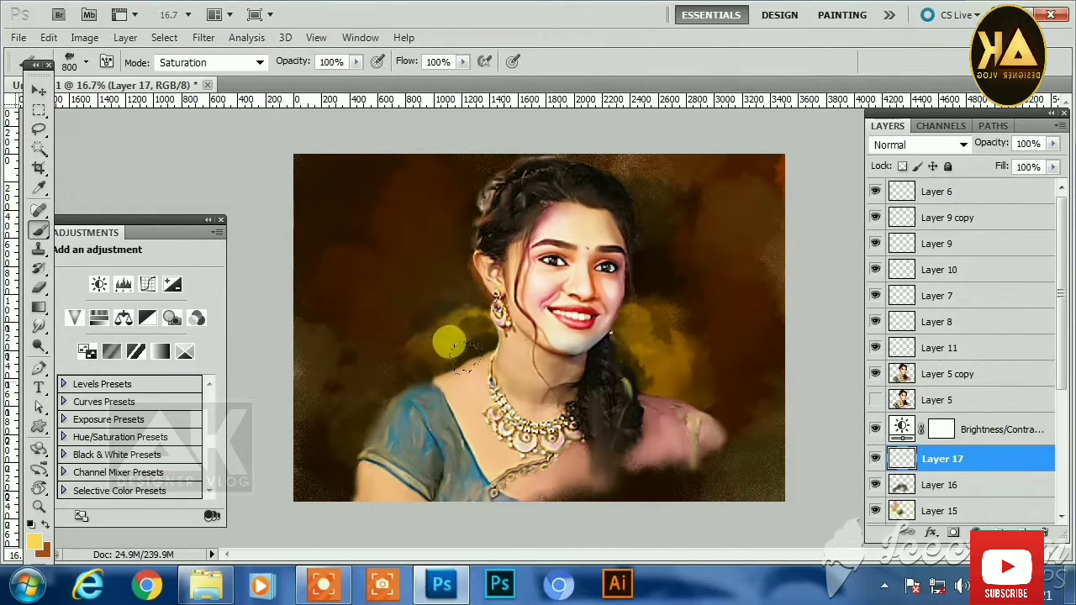
Paint golden yellow patches behind the neck and both shoulders, enlarging the brush to 900 px
left_click(429, 360)
key("bracketright")
left_click(637, 294)
left_click(423, 361)
left_click(656, 460)
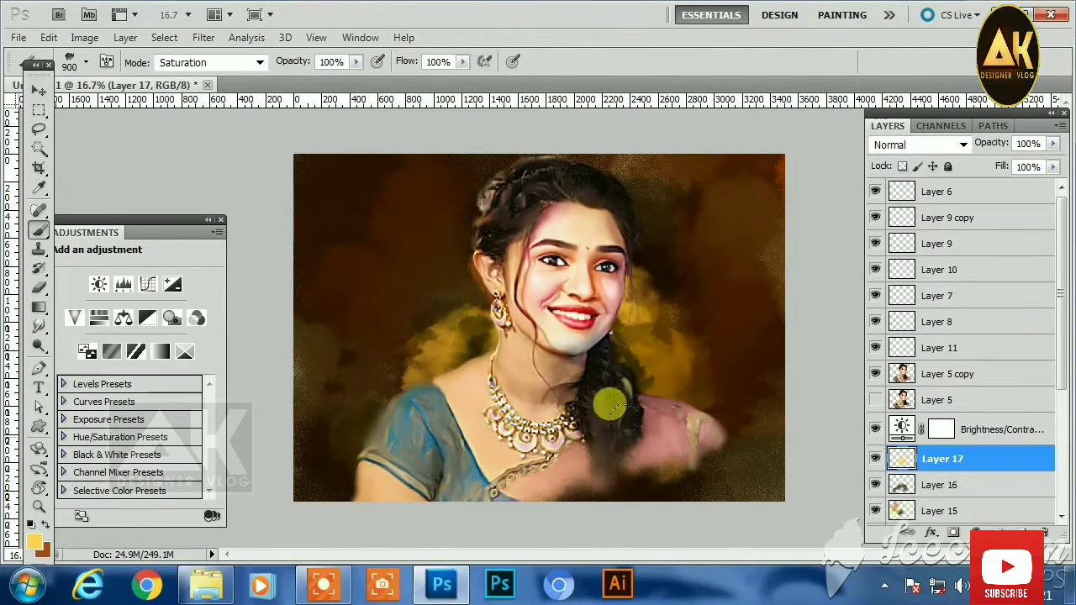
Add a new layer above the Brightness/Contrast adjustment, set its opacity to 28% and change the Brush colour to light blue
left_click(981, 432)
key("ctrl+shift+alt+n")
left_click(35, 543)
left_click(650, 288)
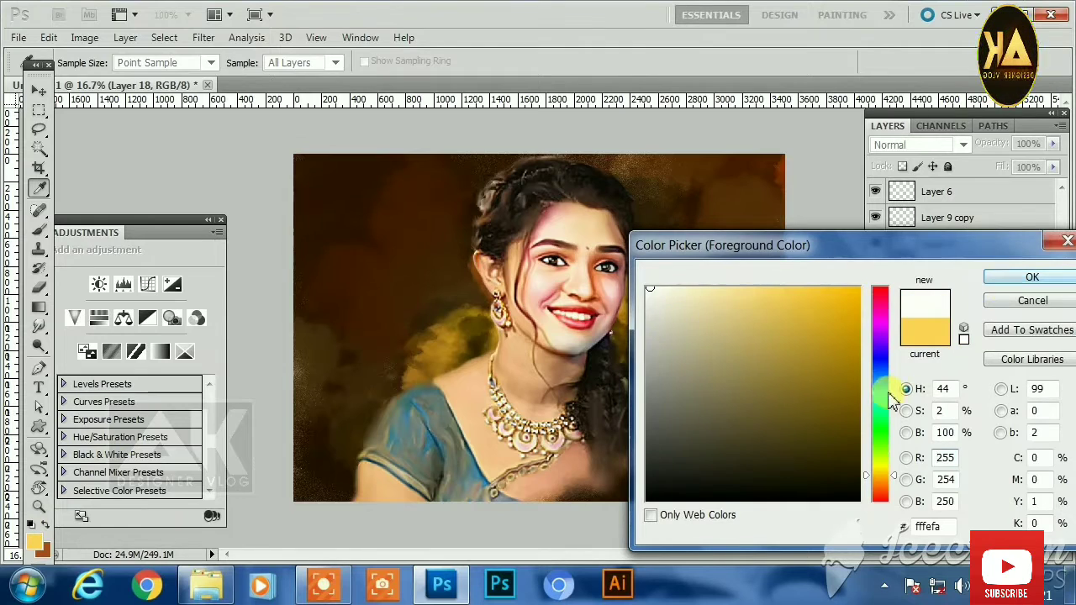
left_click(883, 389)
left_click(730, 289)
left_click(1032, 277)
key("b")
left_click(1053, 144)
left_click(999, 169)
Paint a faint light blue haze behind the shoulders with a brush enlarged to 1500 px, and reduce the brush to 1200 px
left_click(415, 352)
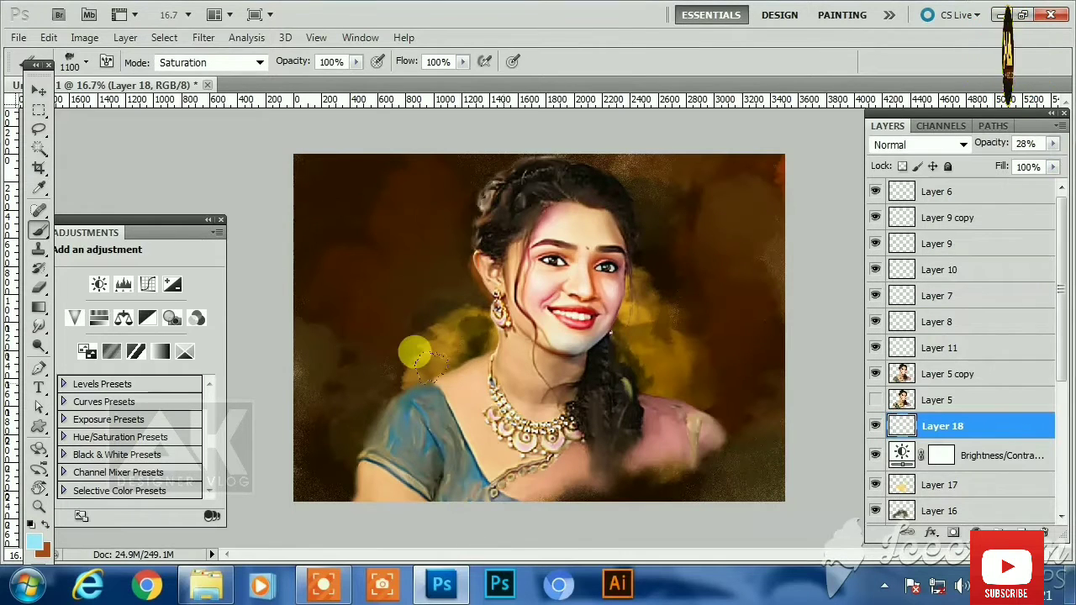
left_click(604, 370)
key("bracketright")
key("bracketright")
key("bracketright")
key("bracketright")
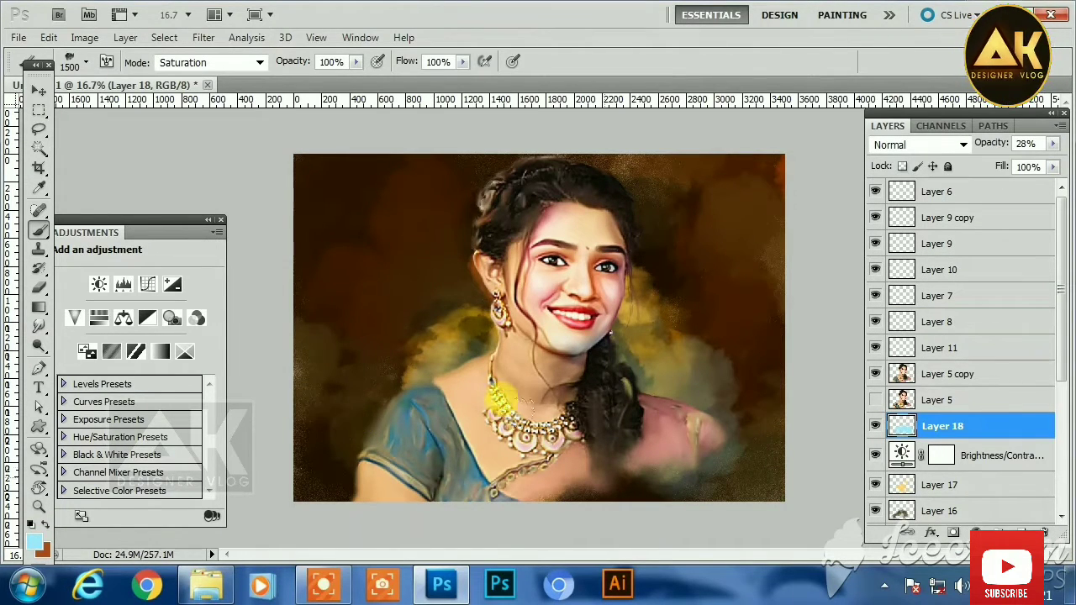
key("bracketleft")
key("bracketleft")
key("bracketleft")
Add a layer mask to Layer 5 copy and paint black along the portrait's lower edge to fade the clothing into the background
left_click(960, 376)
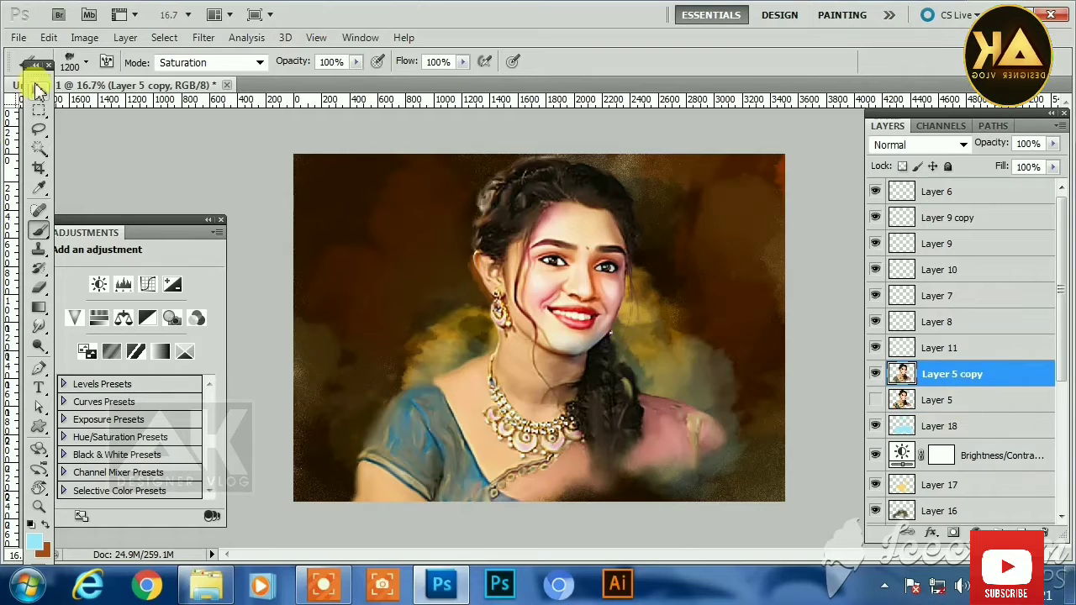
left_click(37, 90)
left_click(953, 532)
key("b")
key("bracketleft")
key("bracketleft")
mouse_move(307, 461)
left_mouse_down()
mouse_move(362, 495)
mouse_move(521, 499)
mouse_move(345, 499)
mouse_move(555, 503)
mouse_move(599, 454)
left_mouse_up()
key("v")
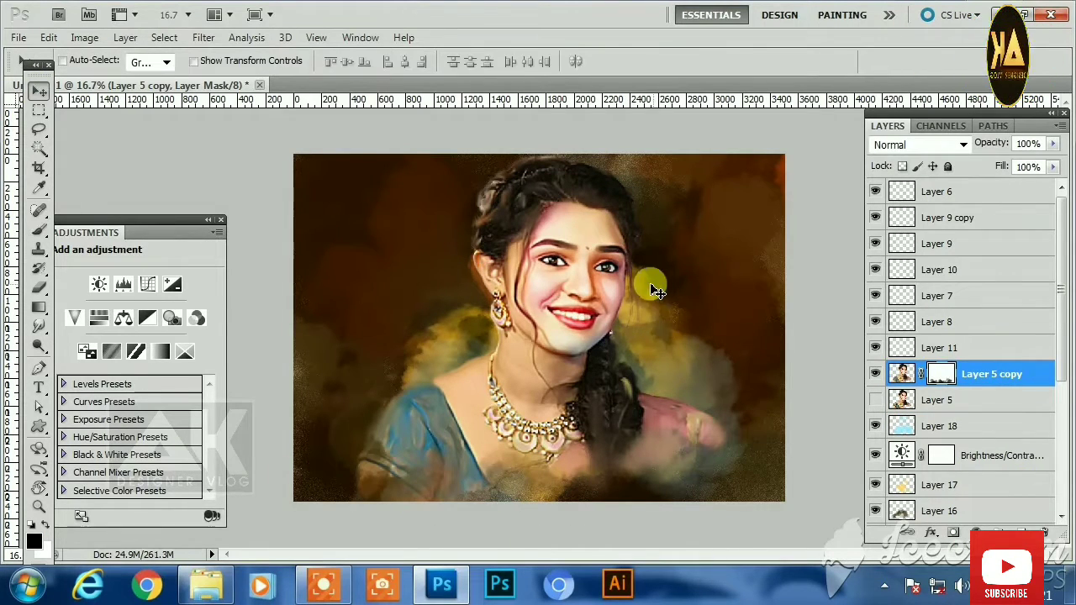
Add a new layer above the masked portrait, set the Brush colour to bright sky blue and the layer's blend mode to Color
left_click(1019, 532)
left_click(34, 540)
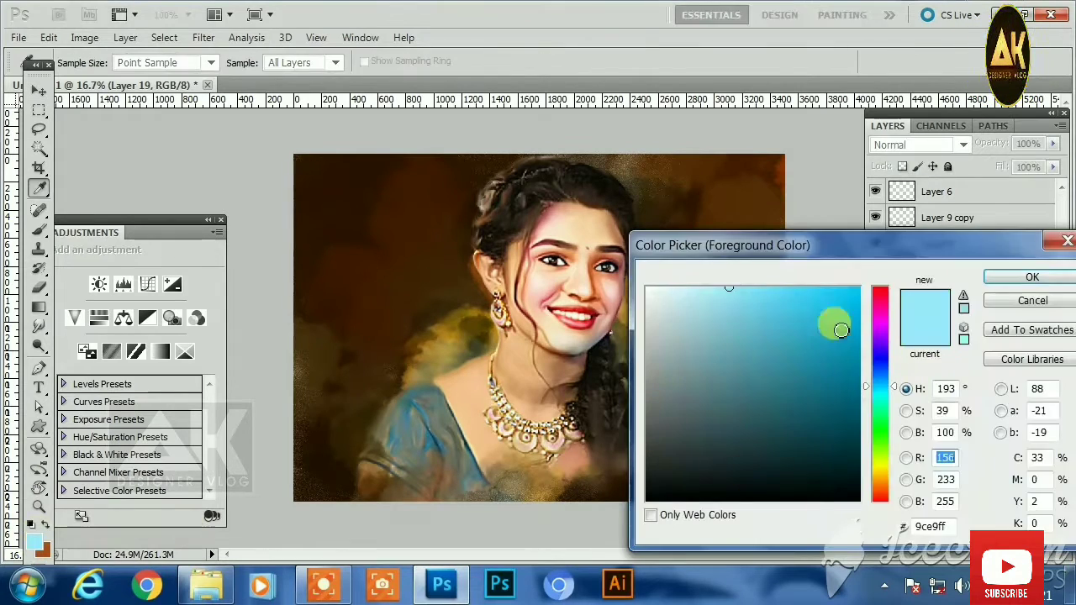
left_click(834, 321)
key("Return")
key("b")
left_click(86, 63)
left_click(917, 144)
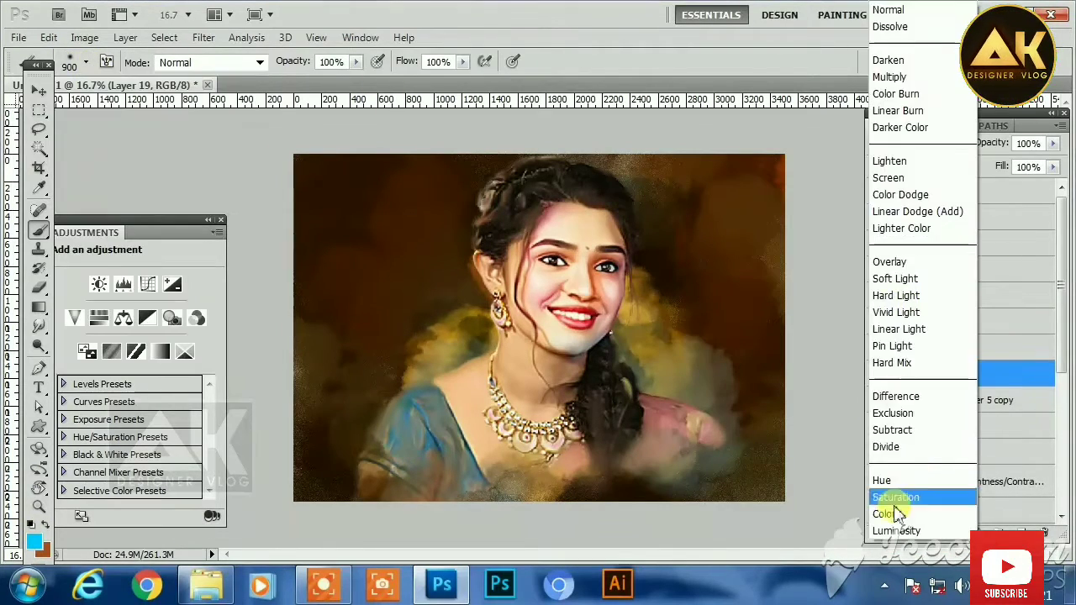
left_click(889, 508)
Tint the left side of the hair blue within a selection of the portrait's outline, and erase the tint that spills onto the face
left_click(901, 401, "ctrl")
left_click_drag(429, 199, 473, 95)
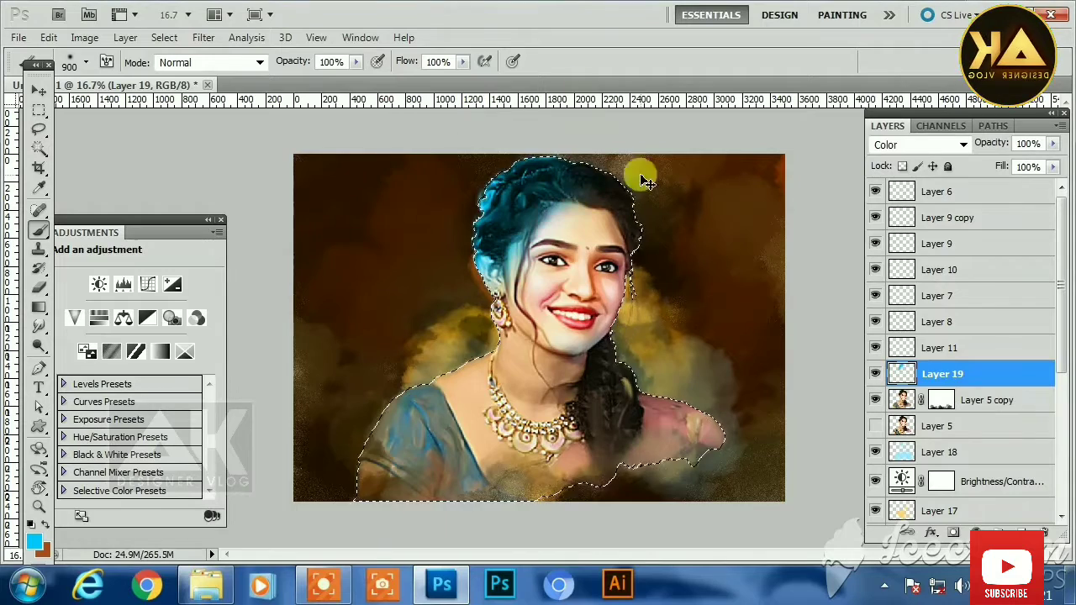
key("ctrl+d")
key("e")
mouse_move(482, 224)
left_mouse_down()
mouse_move(501, 258)
mouse_move(487, 281)
mouse_move(458, 250)
left_mouse_up()
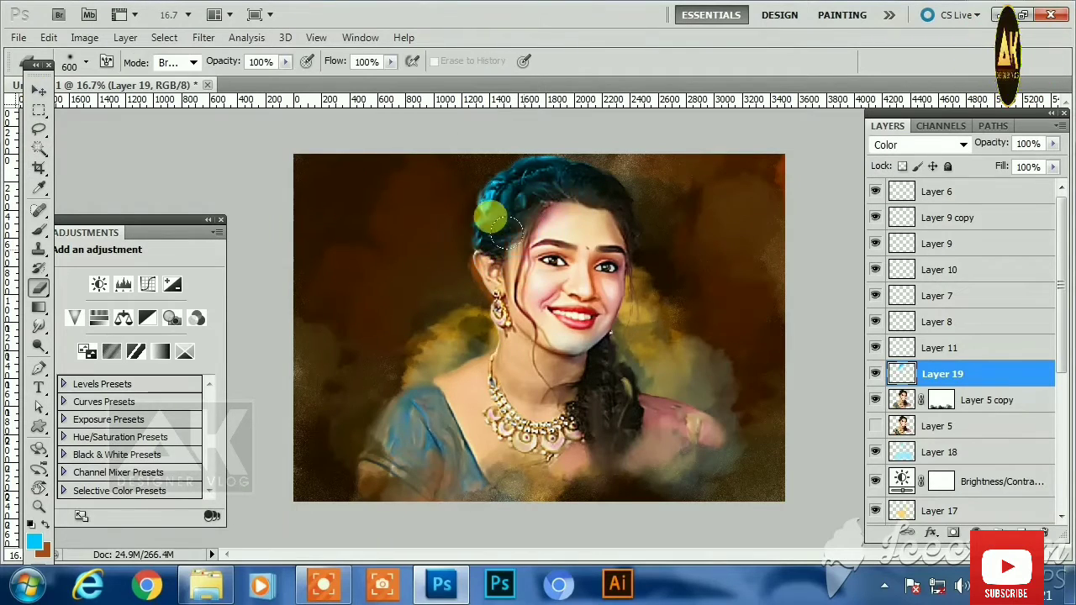
key("v")
Load the portrait's outline as a selection, add another new layer above the blue tint and set the foreground colour to pink
scroll(555, 254, "up", 4)
left_click(899, 401, "ctrl")
left_click(1021, 532)
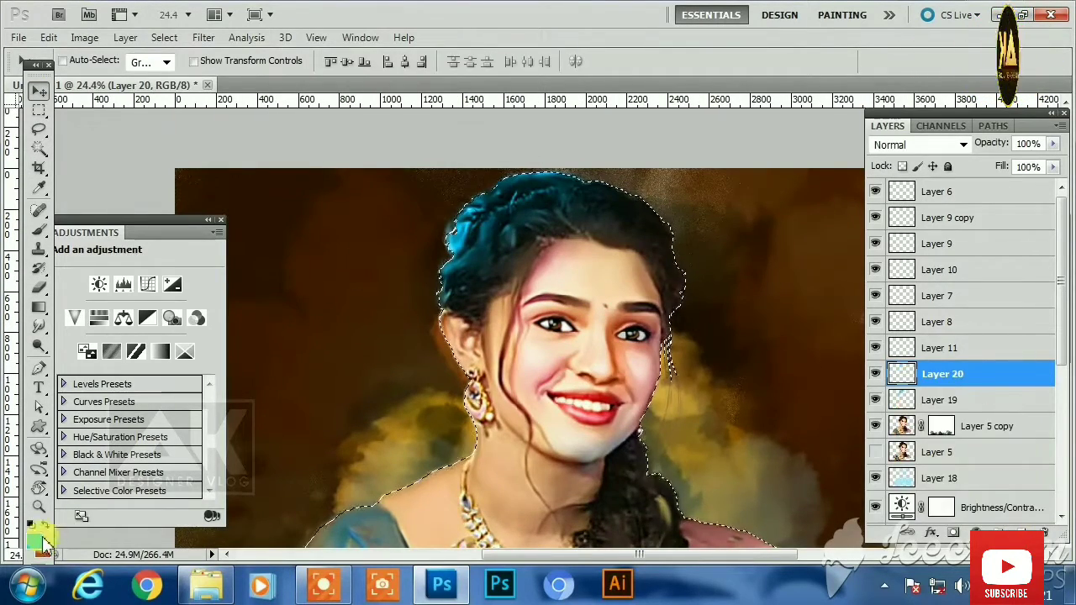
left_click(35, 542)
left_click(881, 301)
left_click(797, 289)
left_click(993, 281)
Paint the right side of the hair pink, set the layer's blend mode to Color and erase the spill on the face
key("b")
mouse_move(596, 153)
left_mouse_down()
mouse_move(667, 283)
mouse_move(677, 353)
left_mouse_up()
left_click(917, 144)
left_click(884, 514)
key("ctrl+d")
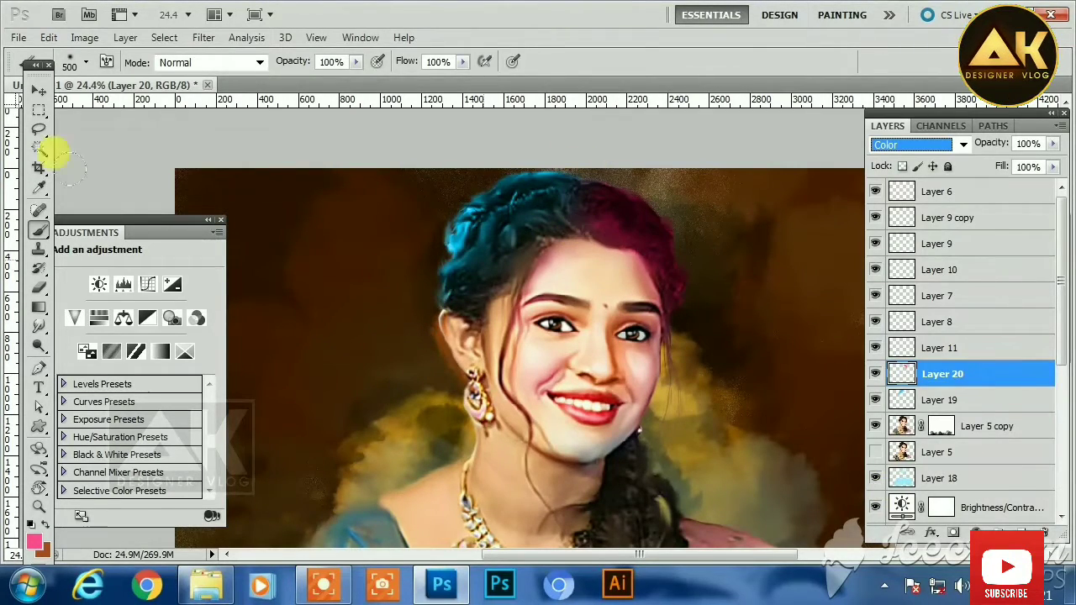
key("e")
mouse_move(599, 257)
left_mouse_down()
mouse_move(618, 271)
mouse_move(629, 347)
left_mouse_up()
key("v")
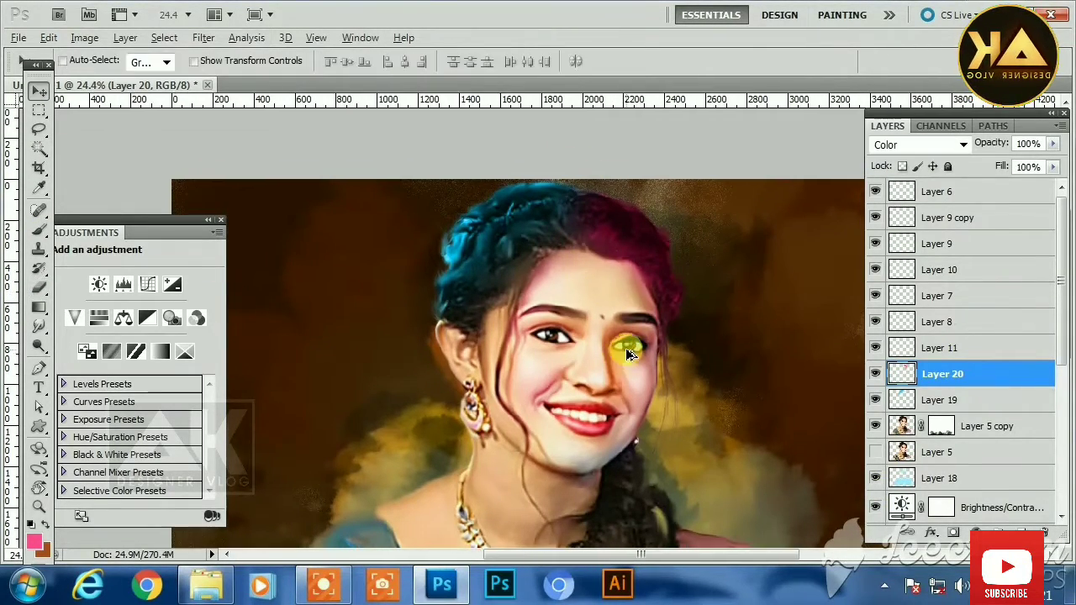
Merge the pink and blue hair tint layers with the masked portrait, Layer 5 copy
scroll(482, 244, "up", 2)
scroll(500, 330, "up", 2)
left_click(950, 426, "shift")
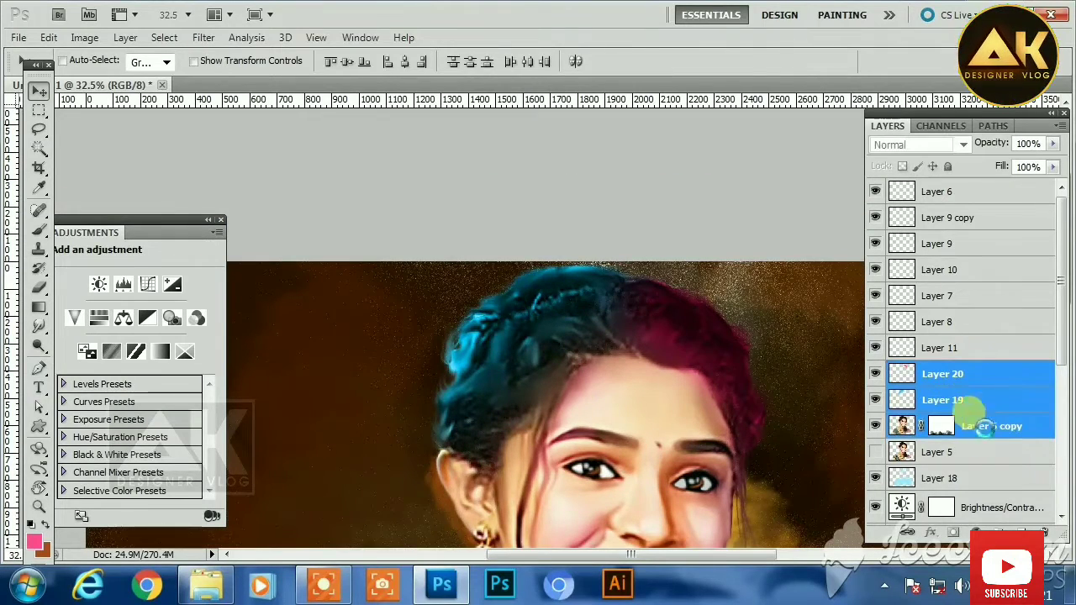
key("ctrl+e")
Set the Smudge tool to a speckled 100 px brush tip at 74% strength
left_click(39, 326)
left_click(85, 61)
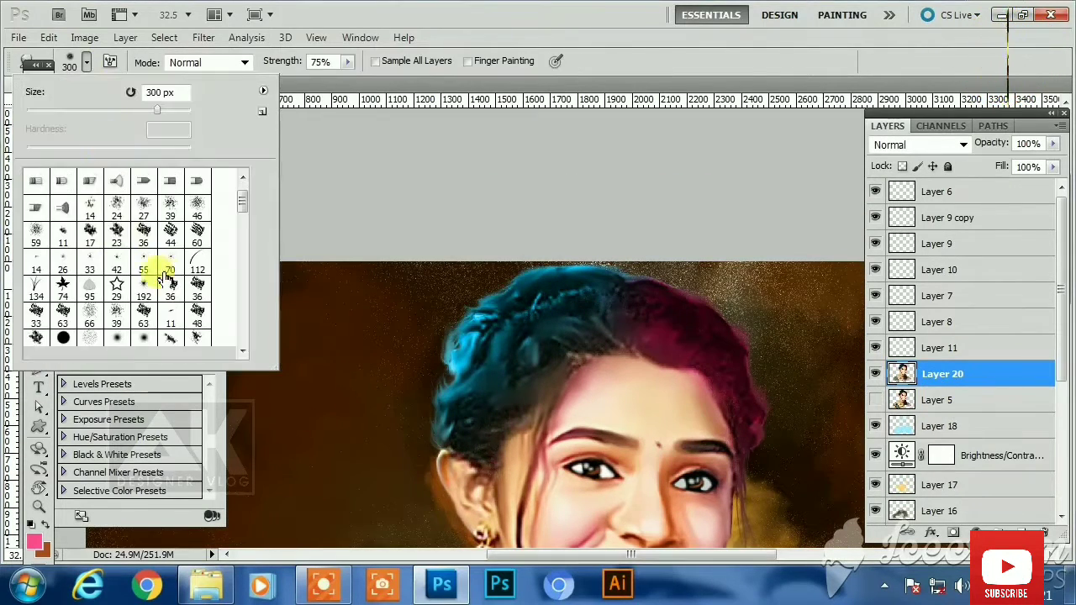
left_click_drag(240, 185, 242, 286)
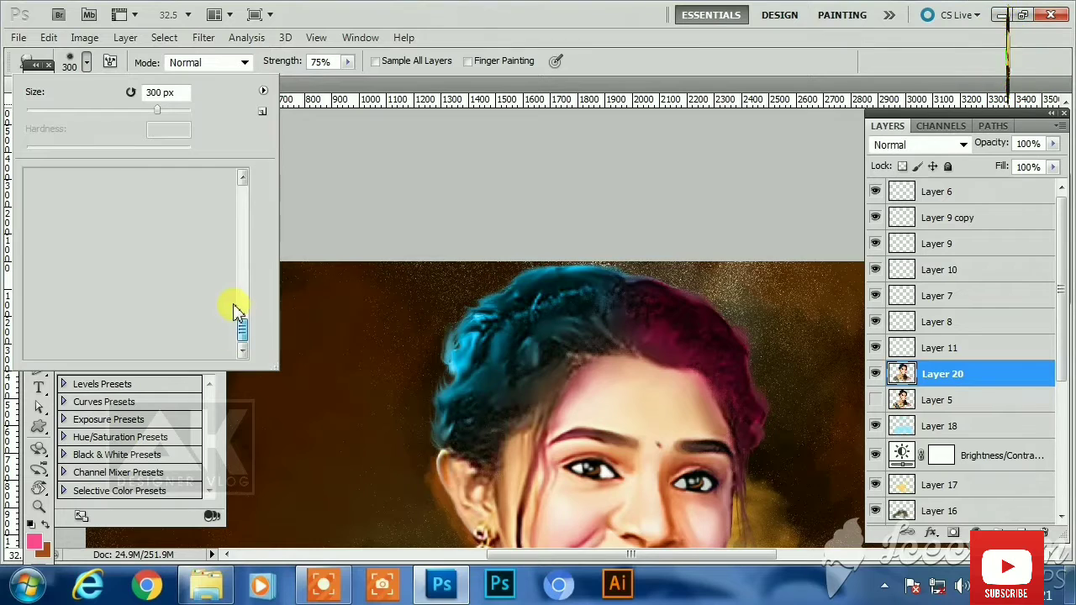
left_click(193, 320)
left_click_drag(243, 338, 246, 195)
scroll(180, 235, "down", 1)
left_click(92, 329)
left_click(348, 61)
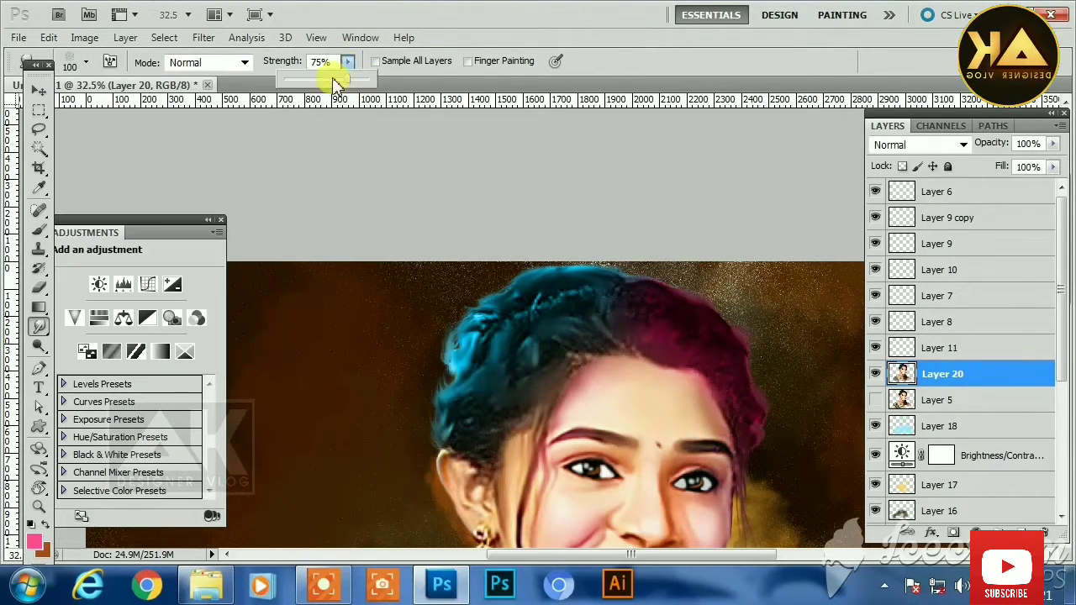
left_click(334, 81)
left_click(433, 110)
scroll(432, 364, "up", 6)
left_click(348, 63)
left_click(361, 80)
Keep a hidden copy of Layer 20 below it and smudge the outer edges of the blue and pink hair
left_click_drag(958, 381, 971, 401)
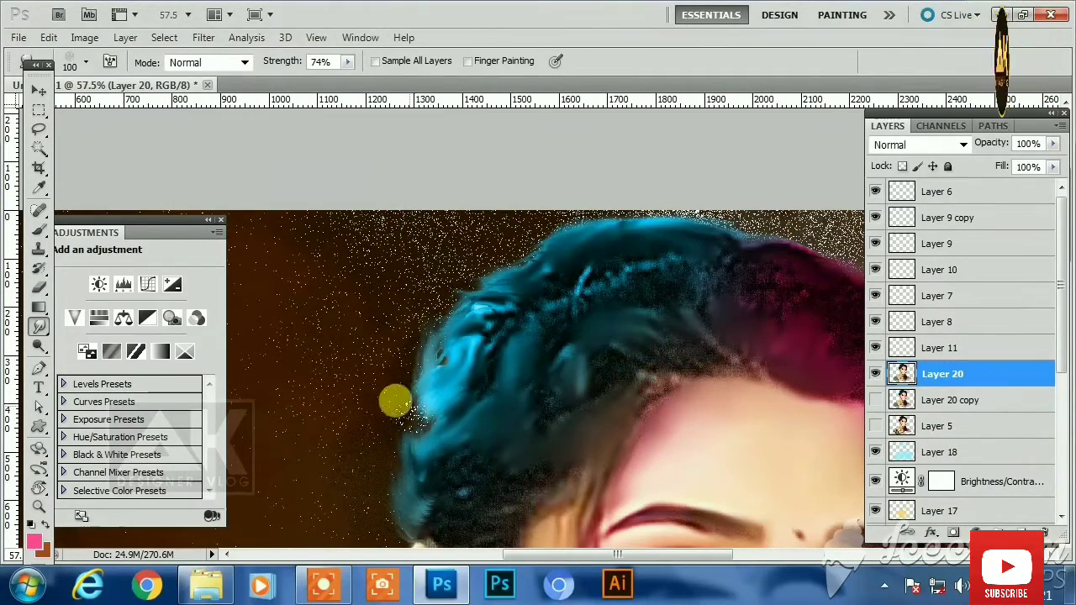
left_click_drag(678, 274, 427, 272)
left_click_drag(578, 282, 524, 262)
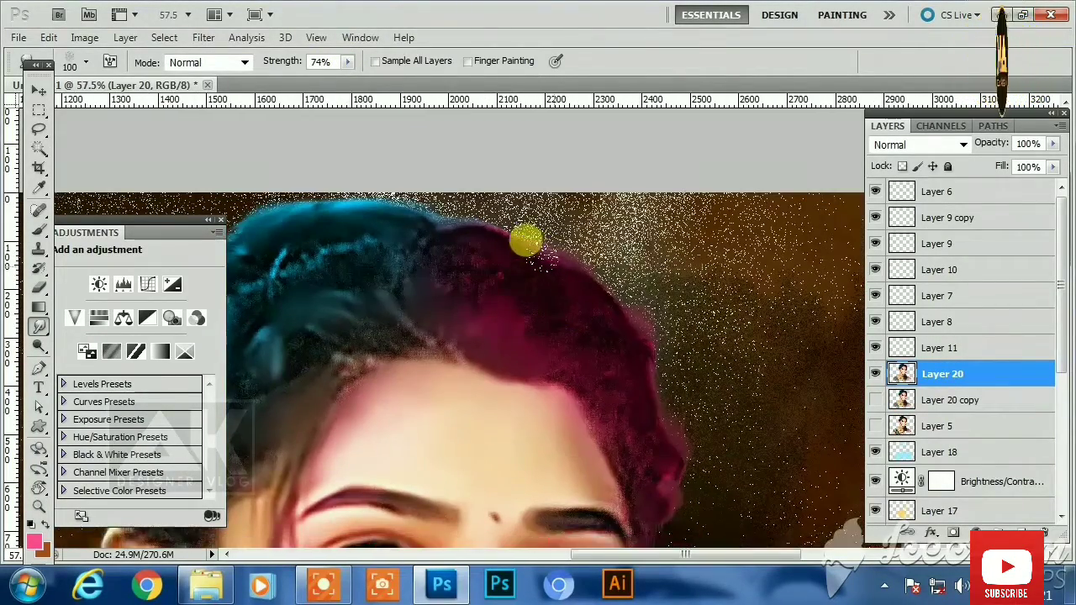
scroll(739, 289, "down", 8)
key("v")
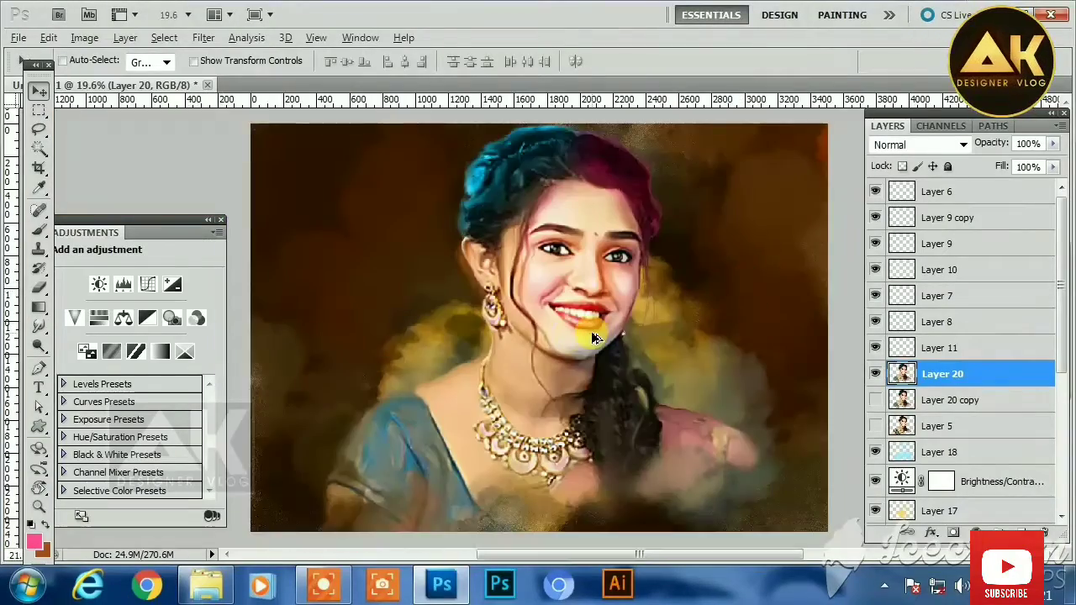
Copy the teeth area to a new layer, brighten it with Levels and whiten it with Hue/Saturation
scroll(592, 338, "up", 5)
key("l")
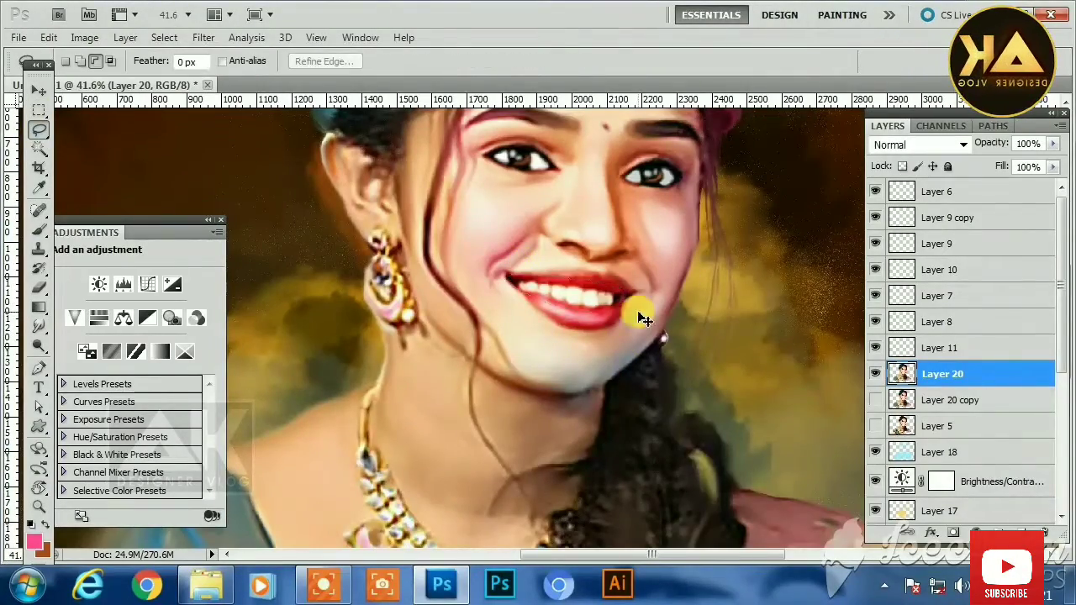
key("ctrl+j")
key("ctrl+l")
left_click_drag(273, 294, 246, 296)
left_click(335, 139)
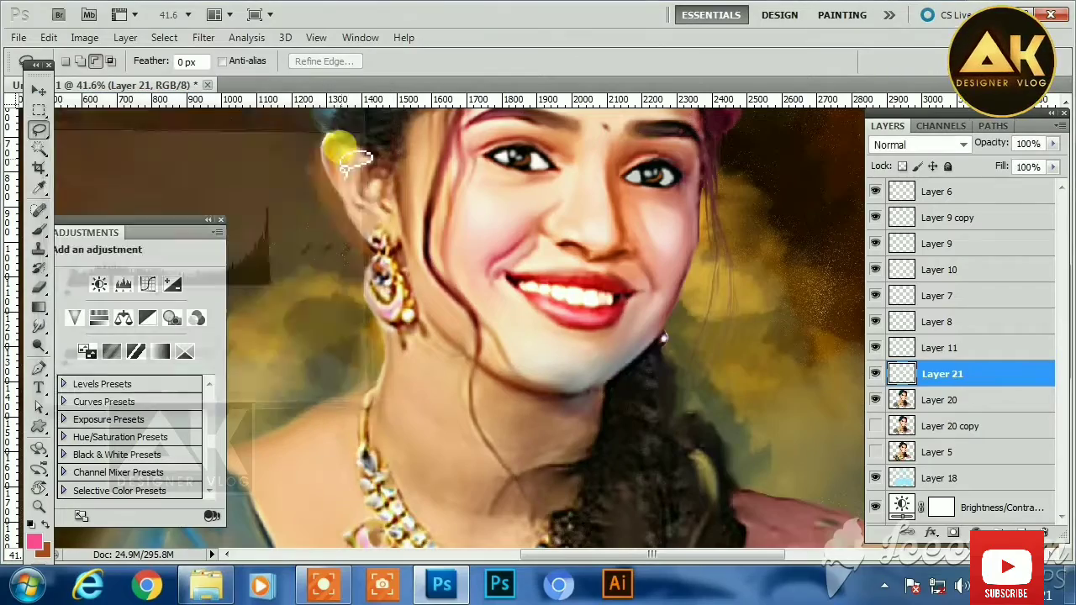
key("ctrl+u")
left_click_drag(838, 475, 766, 475)
key("Return")
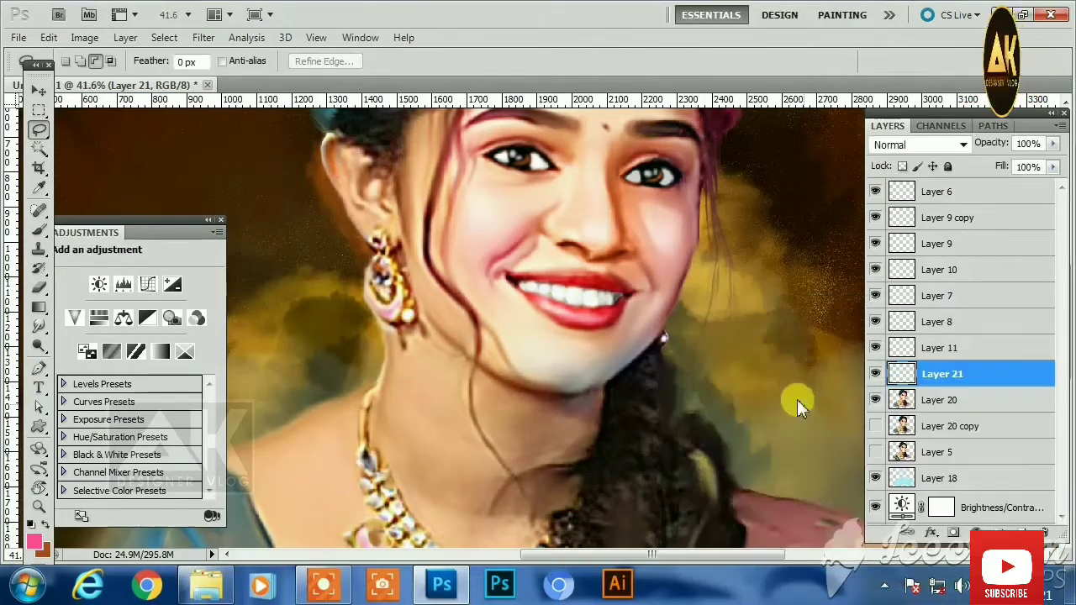
Brighten the copied teeth further with a Curves adjustment
key("ctrl+l")
key("Escape")
key("ctrl+m")
left_click_drag(890, 397, 874, 391)
key("Return")
key("l")
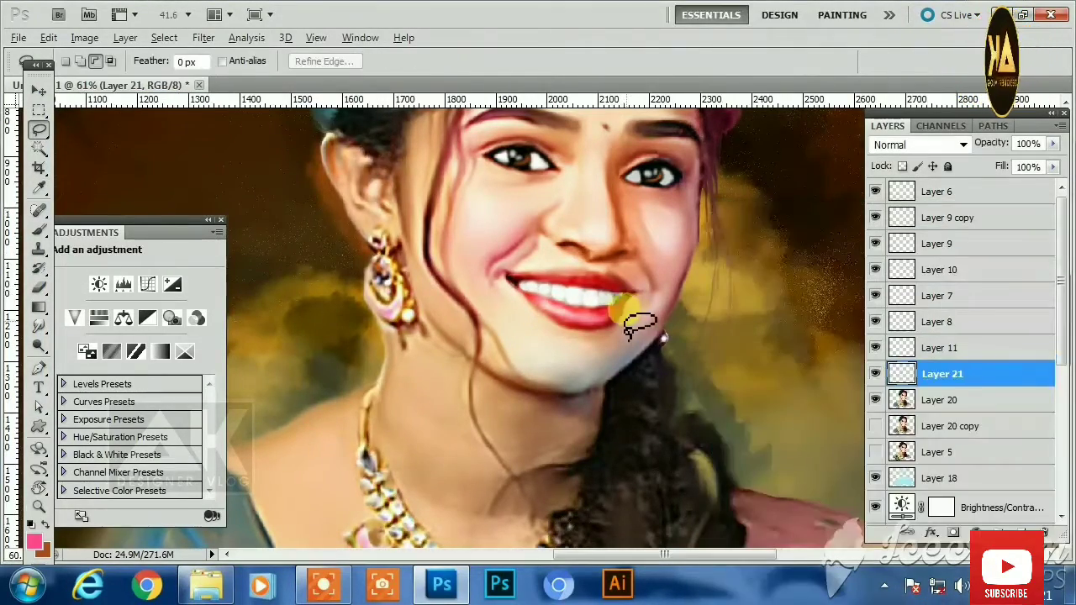
Erase the teeth layer's excess along the teeth toward the right mouth corner with a 10 px Eraser
scroll(632, 322, "up", 2, "alt")
key("b")
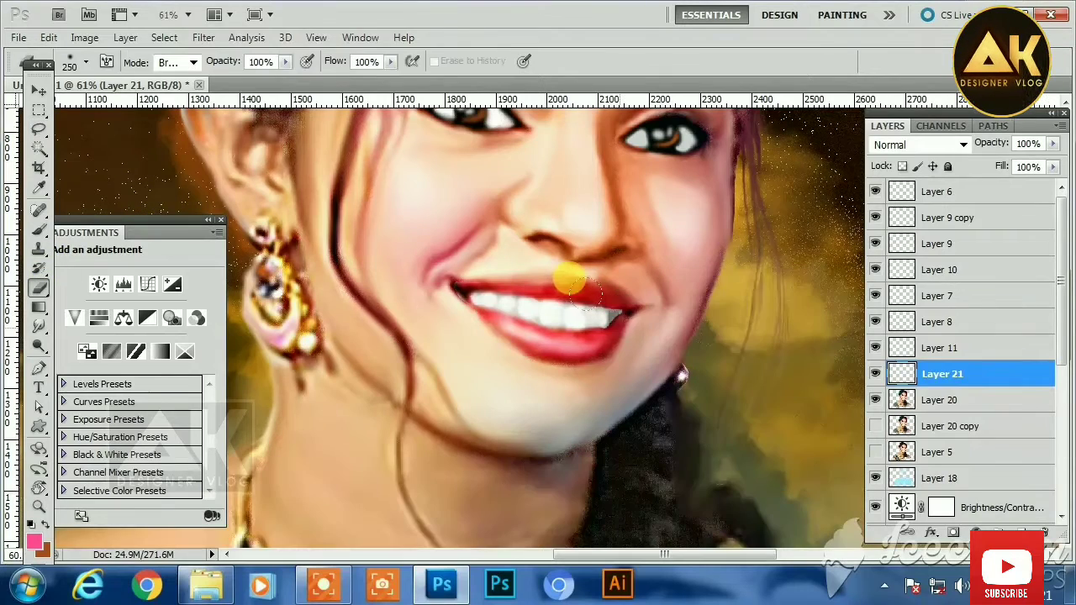
scroll(594, 312, "up", 2, "alt")
key("bracketleft")
key("bracketleft")
key("bracketleft")
key("bracketleft")
key("bracketleft")
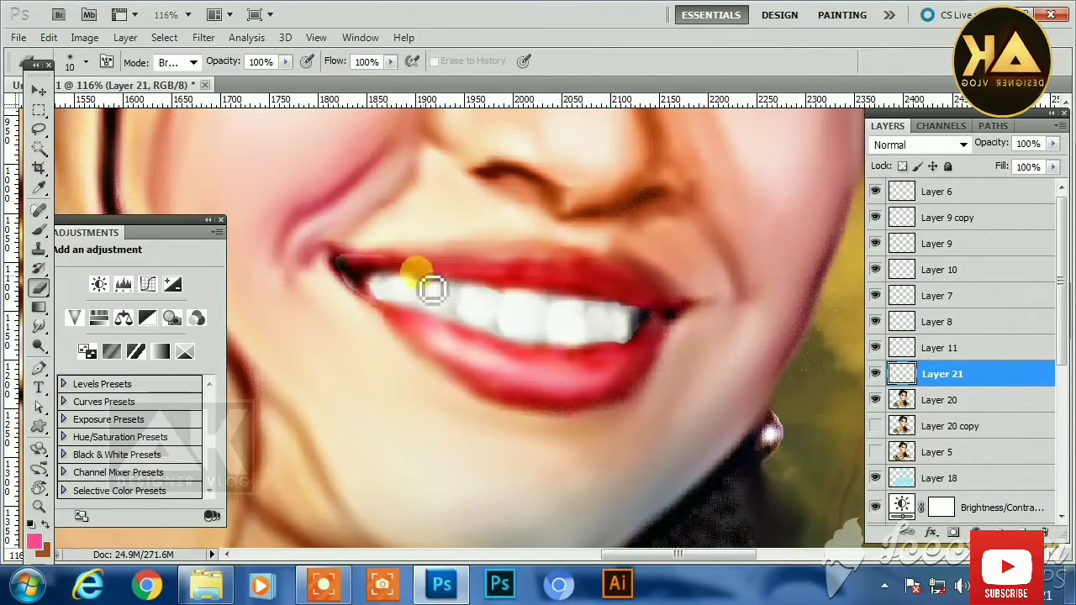
left_click_drag(572, 305, 644, 319)
Erase the rest of the whitened spill along the lower lip and left mouth corner with a 25 px Eraser
key("bracketright")
key("bracketright")
key("bracketright")
mouse_move(559, 359)
left_mouse_down()
mouse_move(374, 312)
mouse_move(353, 288)
left_mouse_up()
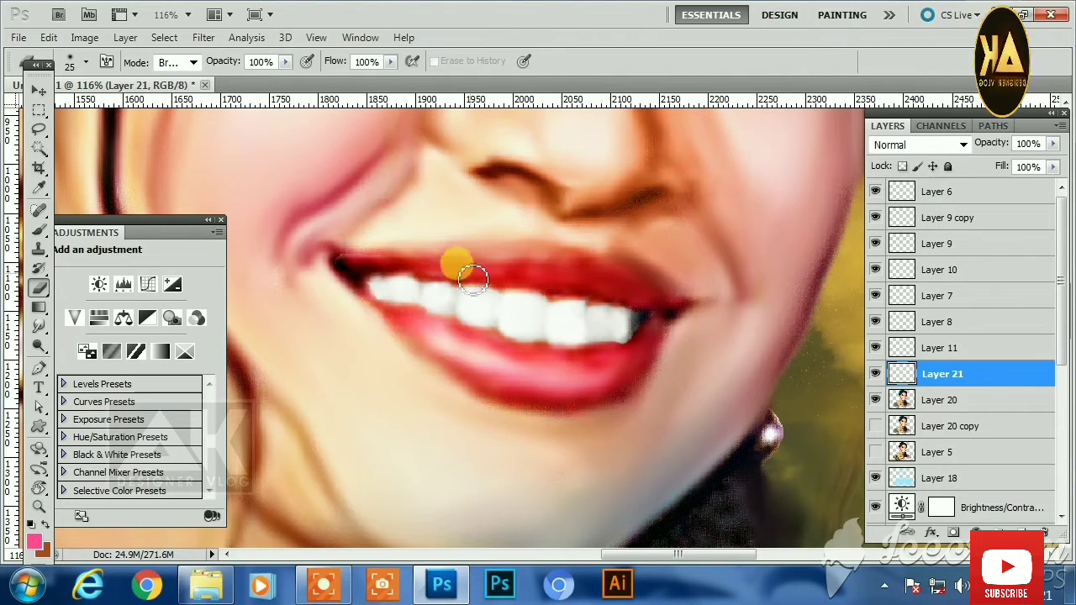
key("bracketleft")
key("bracketleft")
key("ctrl+minus")
key("ctrl+minus")
key("ctrl+minus")
key("ctrl+minus")
key("ctrl+minus")
key("ctrl+minus")
key("v")
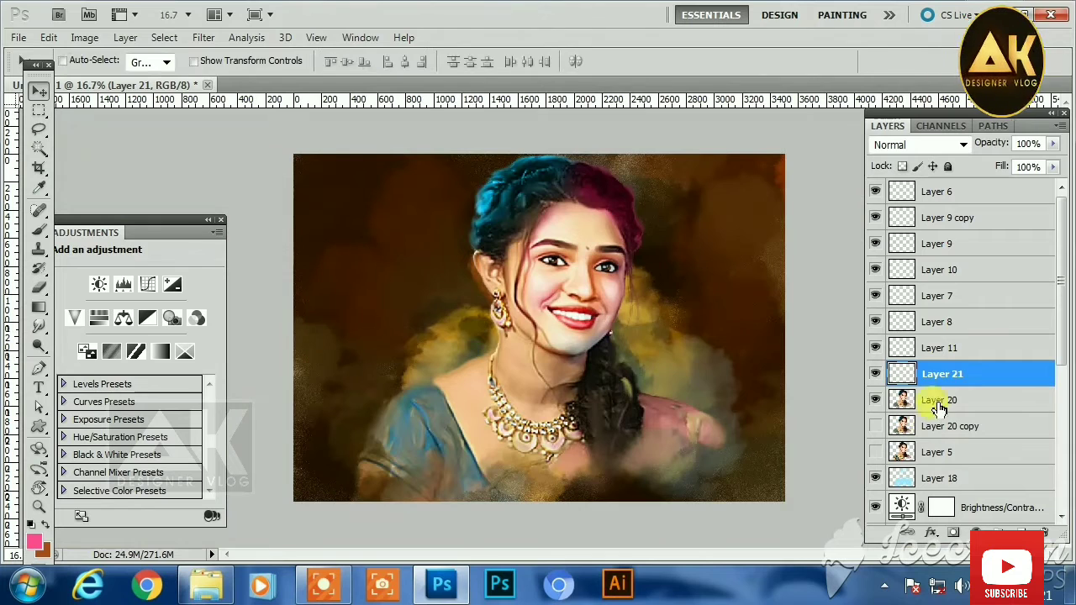
Merge the teeth into Layer 20, clip a Selective Color adjustment to it and adjust the Reds' cyan, yellow and black amounts
key("ctrl+e")
left_click(975, 533)
left_click(943, 514)
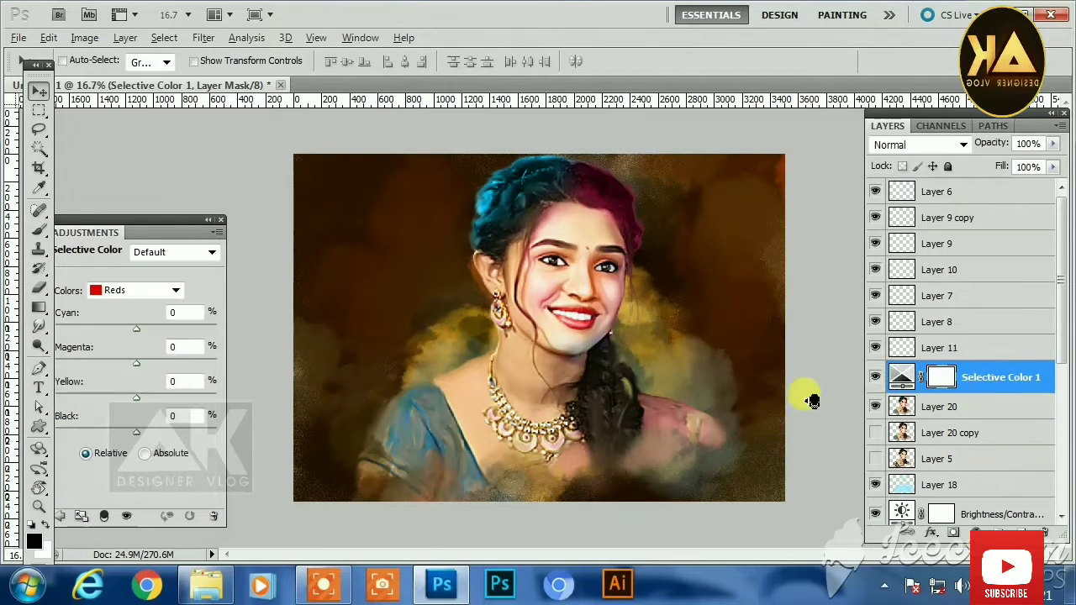
key("ctrl+alt+g")
left_click_drag(136, 329, 166, 331)
scroll(481, 294, "up", 2)
left_click_drag(137, 364, 175, 400)
mouse_move(137, 432)
left_mouse_down()
mouse_move(172, 432)
mouse_move(130, 435)
left_mouse_up()
Add a clipped Curves adjustment above Layer 20, lifting the midtones and setting a lower point to input 69, output 76
left_click(937, 406)
left_click(976, 533)
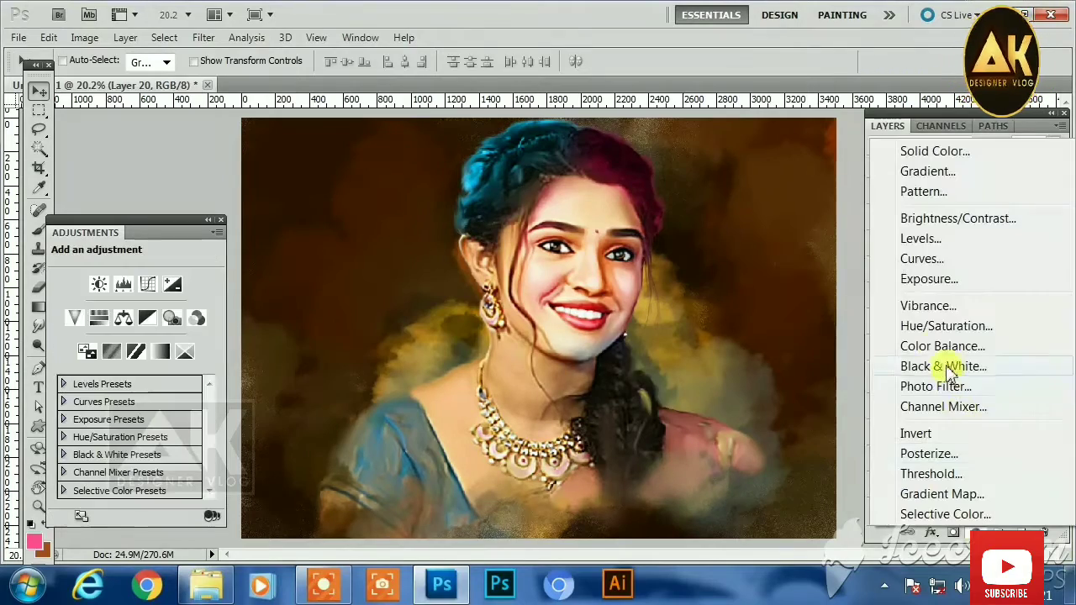
left_click(922, 258)
left_click_drag(144, 377, 120, 395)
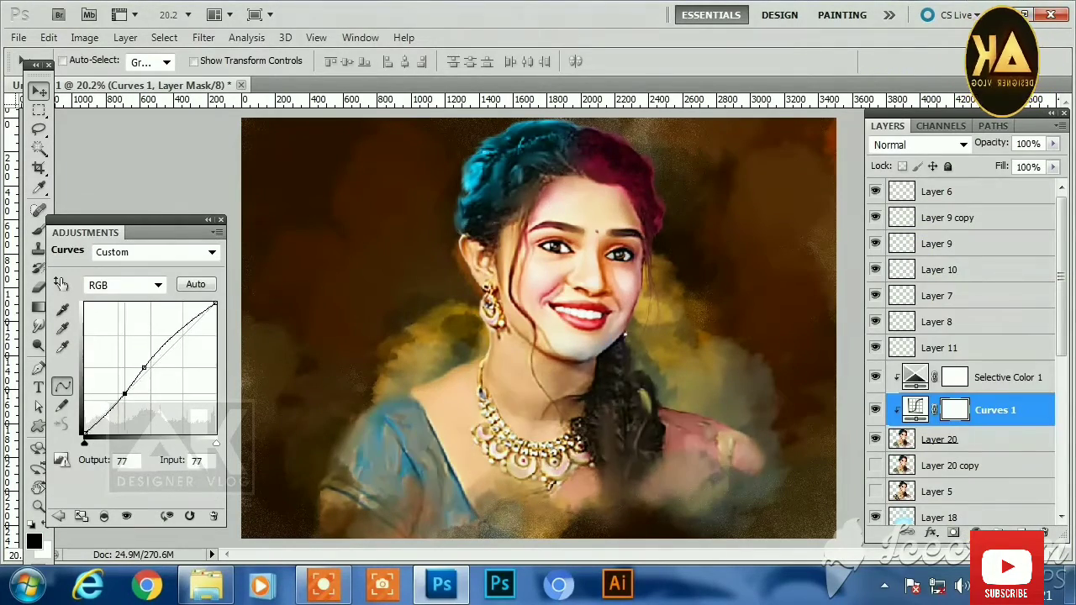
scroll(624, 335, "down", 1)
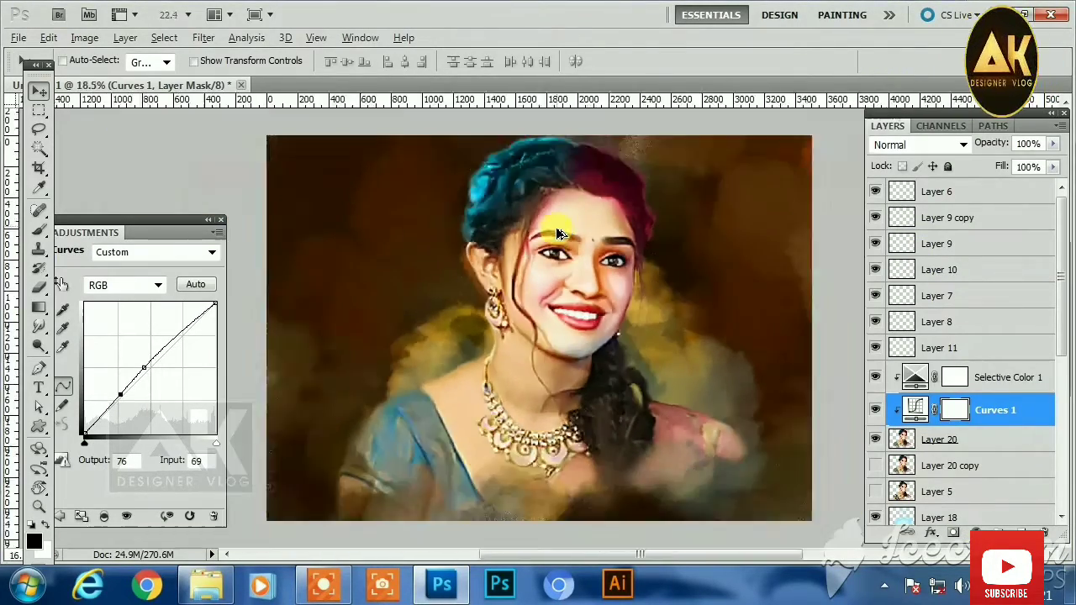
scroll(538, 235, "down", 2)
left_click(975, 533)
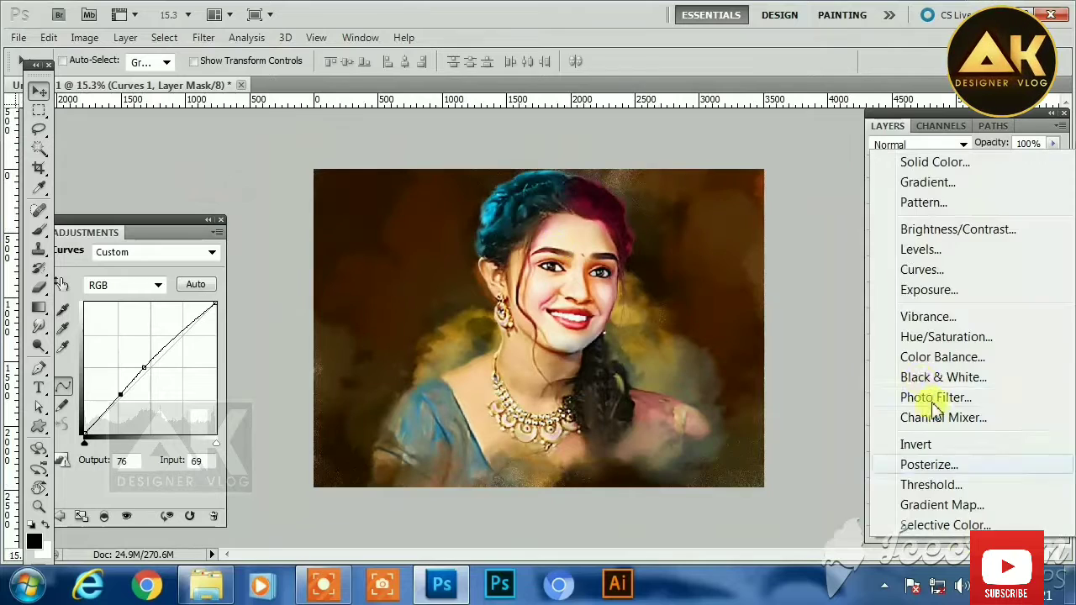
left_click(220, 107)
left_click(965, 433)
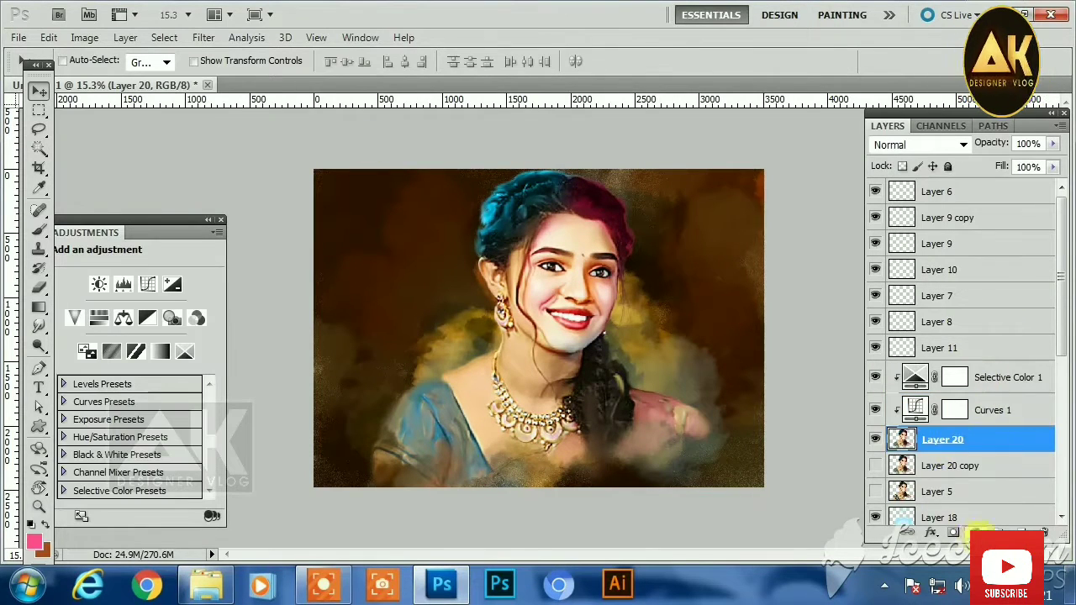
left_click(976, 533)
left_click(618, 348)
Try a Hue/Saturation adjustment on the background above Layer 18 and delete it
left_click(957, 518)
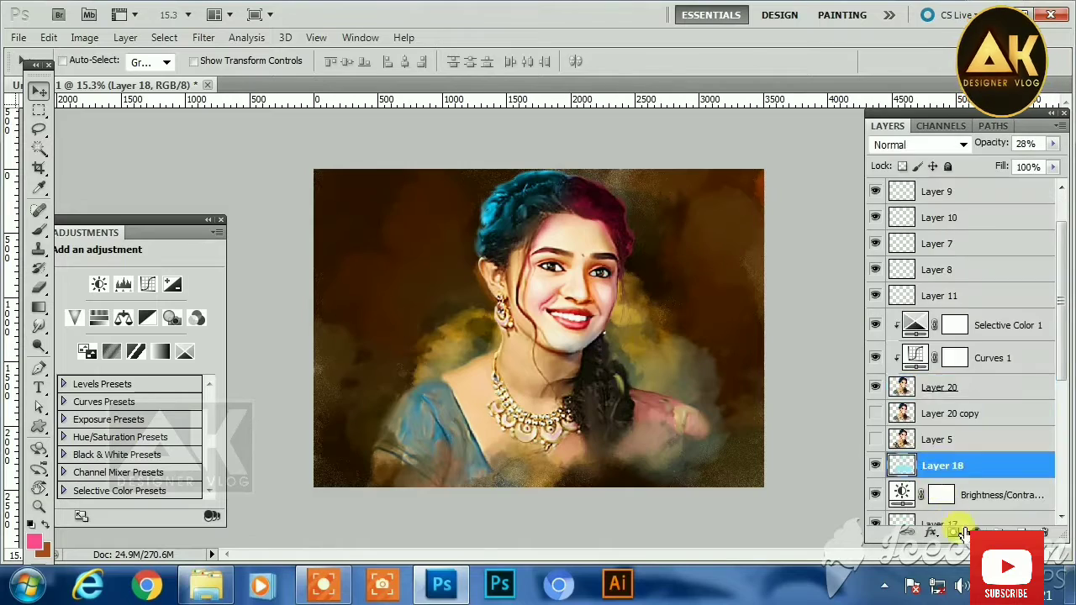
left_click(99, 316)
left_click_drag(136, 326, 82, 380)
key("Delete")
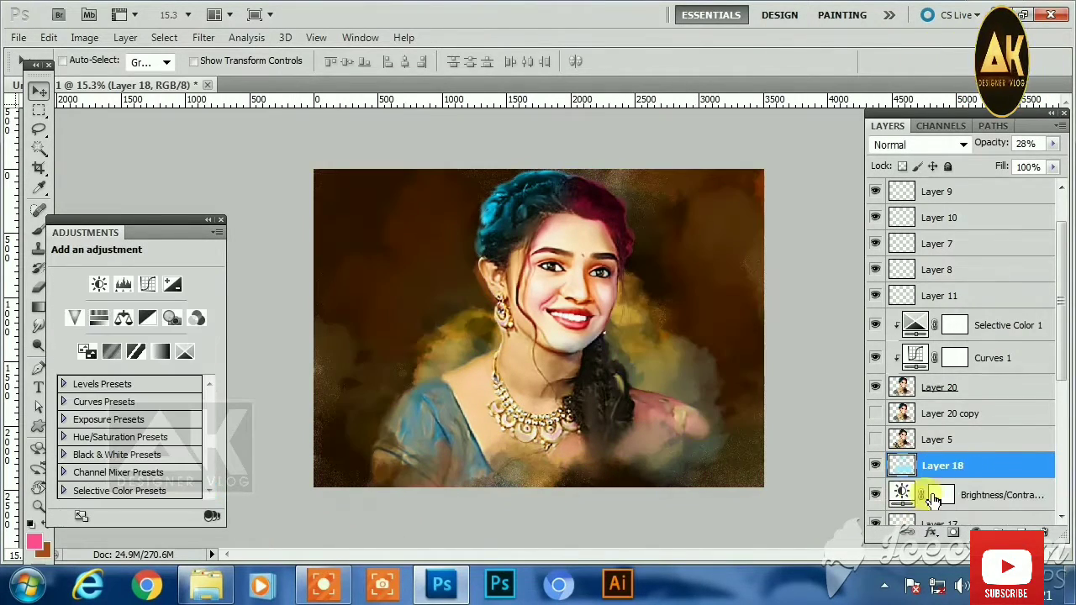
Group all the painting's layers above Levels 1 and toggle the group's visibility to compare with the original photo
scroll(942, 488, "down", 5)
scroll(946, 336, "up", 6)
left_click(937, 195, "shift")
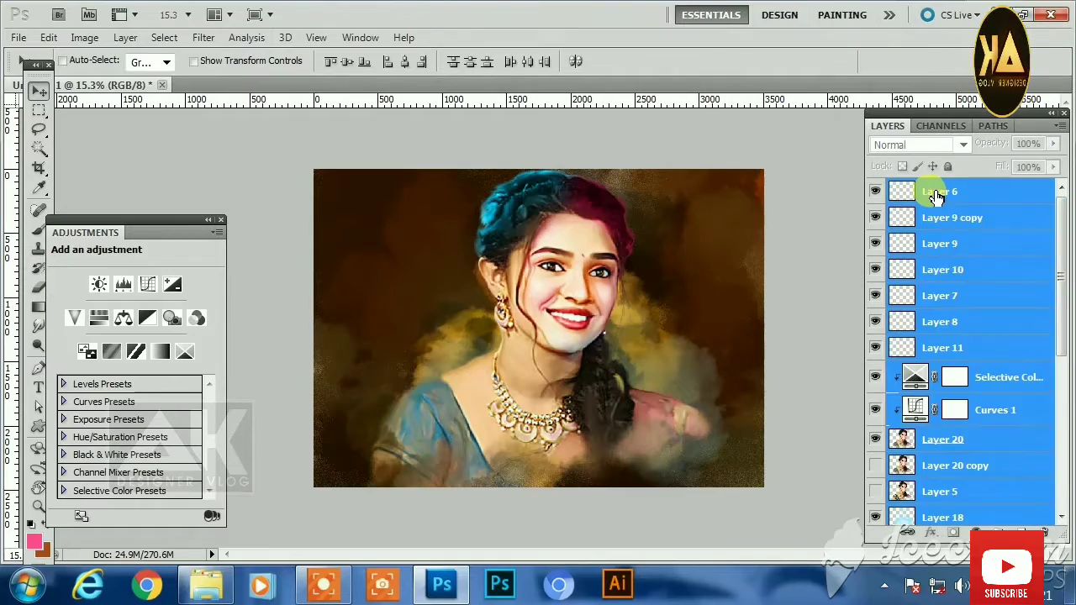
key("ctrl+g")
left_click(876, 190)
left_click(876, 190)
Duplicate Layer 20 inside Group 1 as a backup copy and apply the Diffuse filter to Layer 20
key("ctrl+plus")
key("ctrl+plus")
key("ctrl+plus")
key("ctrl+plus")
key("ctrl+plus")
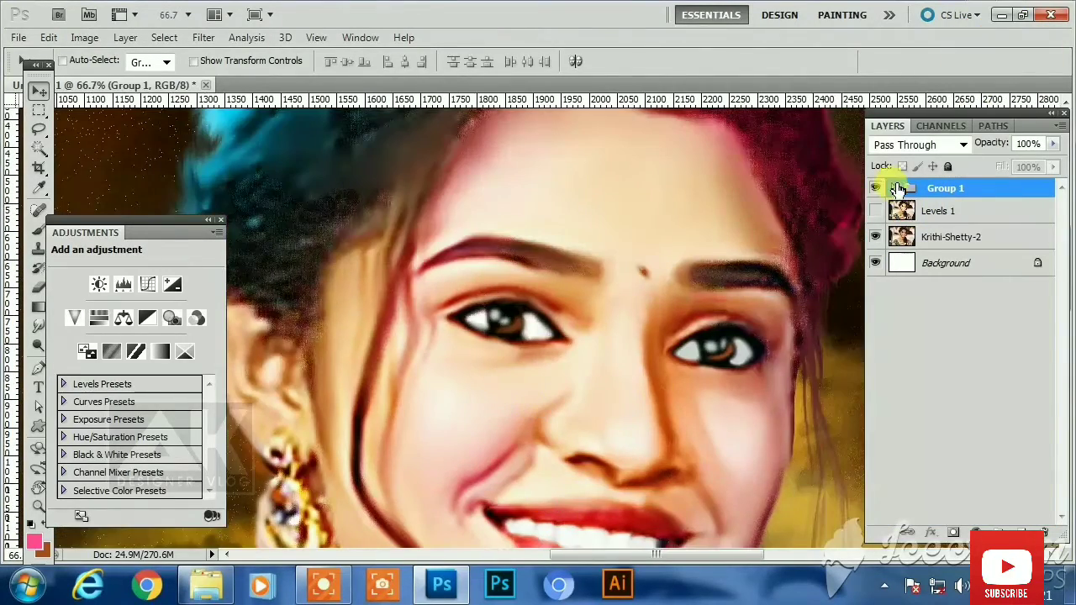
left_click(898, 189)
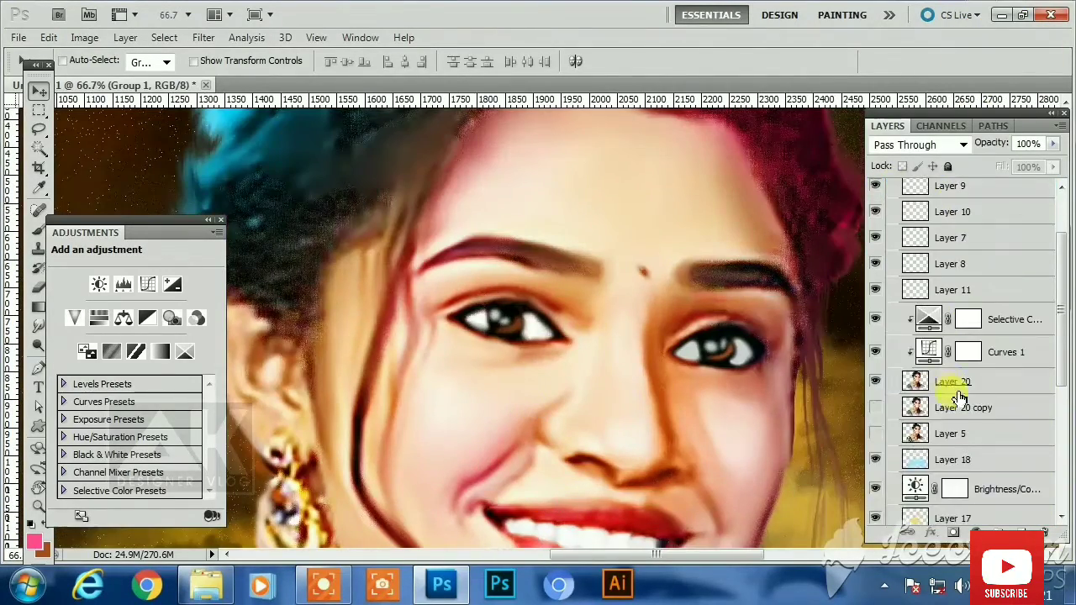
left_click(956, 382)
left_click(202, 37)
mouse_move(252, 391)
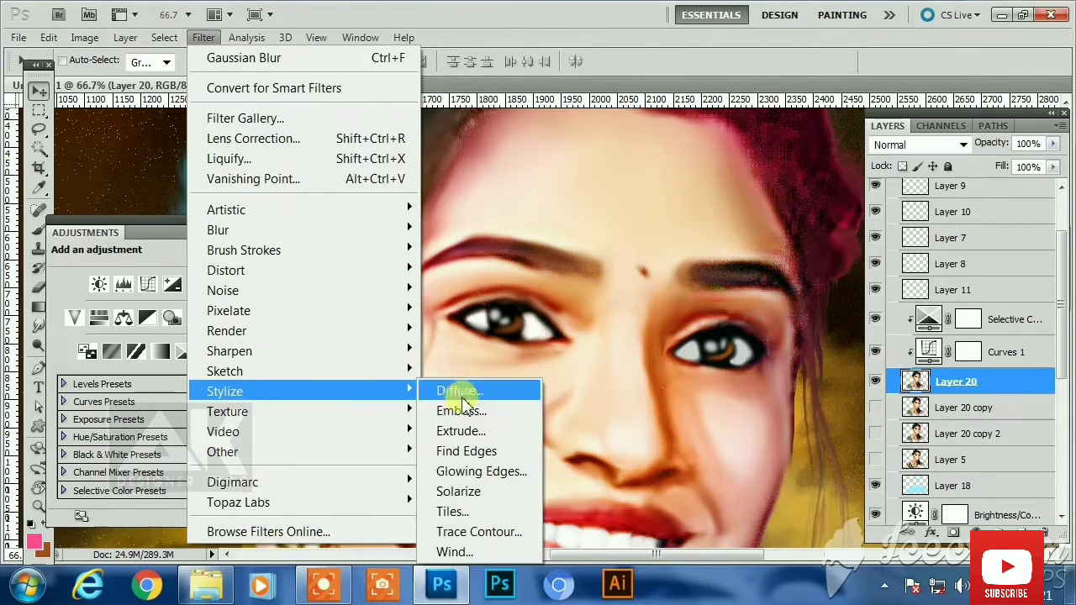
left_click(457, 389)
left_click(631, 116)
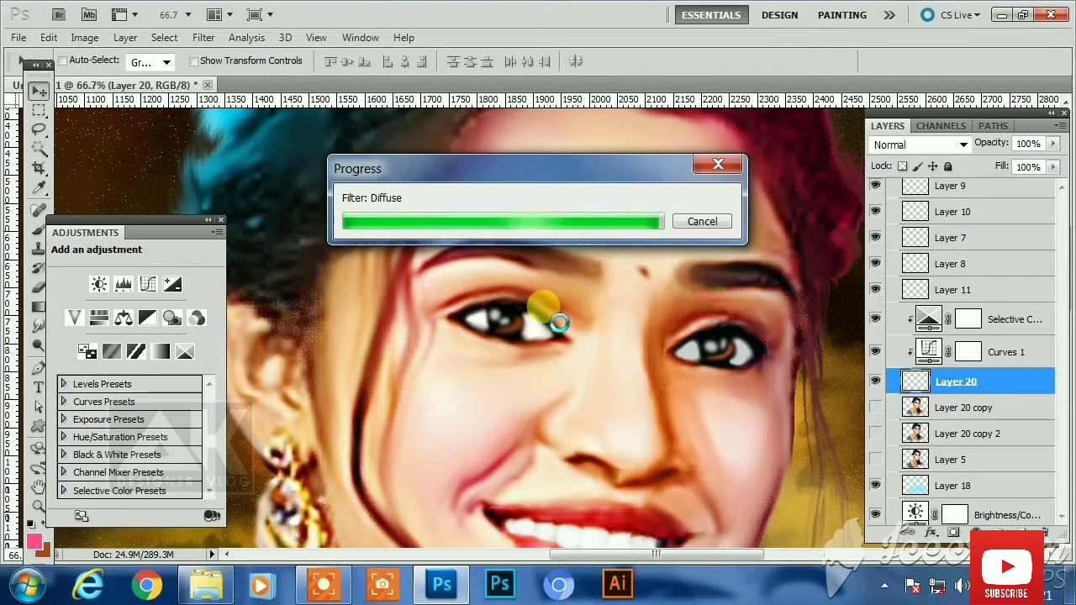
Apply the Topaz Clean 3 filter to Layer 20 using the SkinEven preset with strength 5, threshold 0.60 and an increased radius
left_click(204, 37)
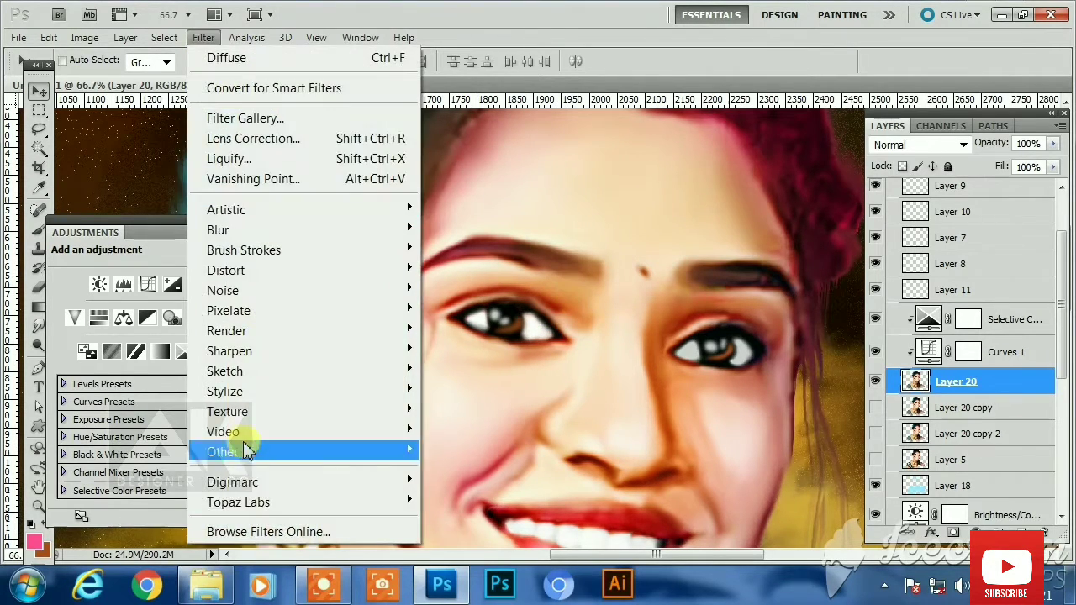
left_click(464, 497)
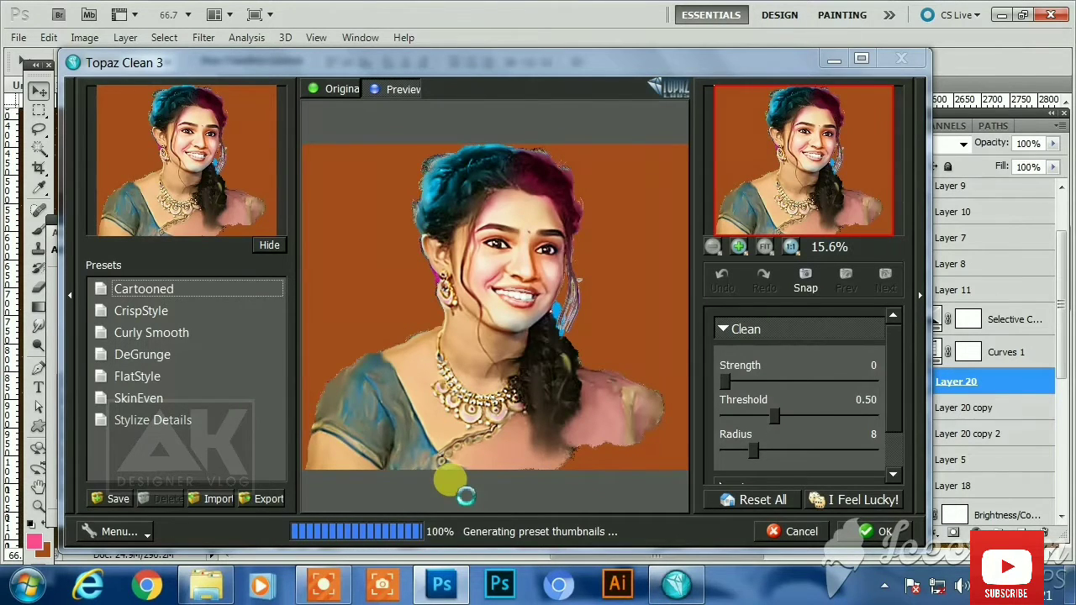
left_click_drag(564, 200, 510, 263)
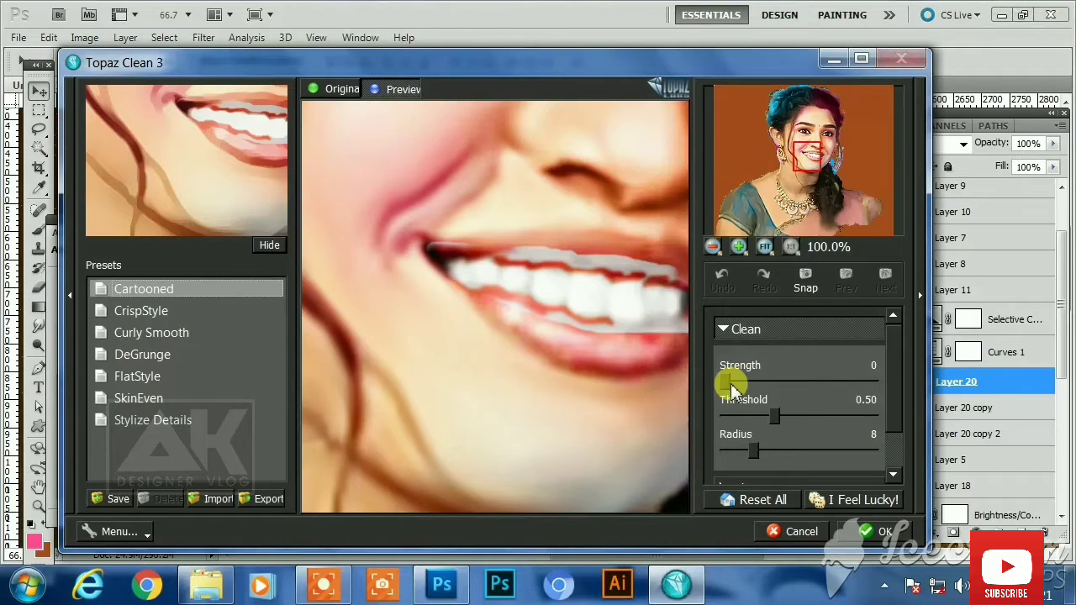
left_click_drag(731, 388, 793, 384)
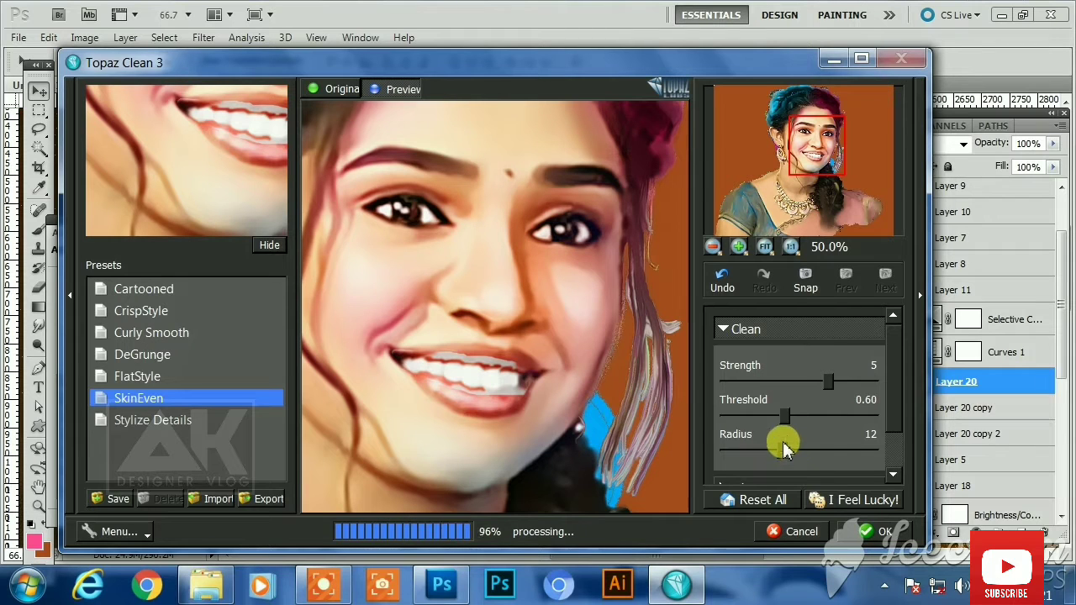
left_click_drag(783, 448, 854, 452)
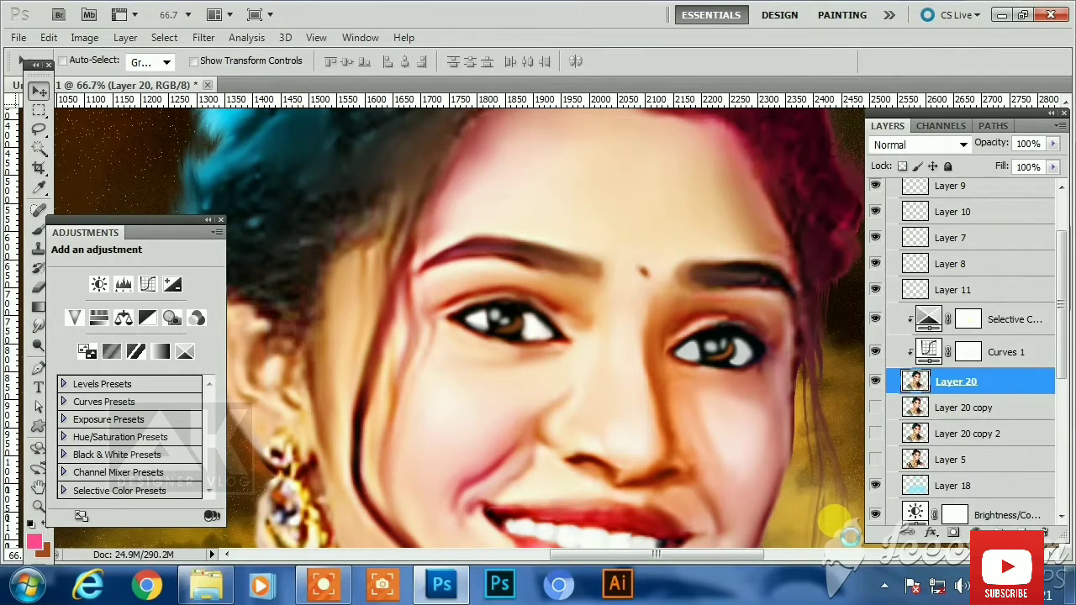
Merge the clipped Selective Color and Curves 1 adjustments with Layer 20 into one layer
left_click(1006, 324)
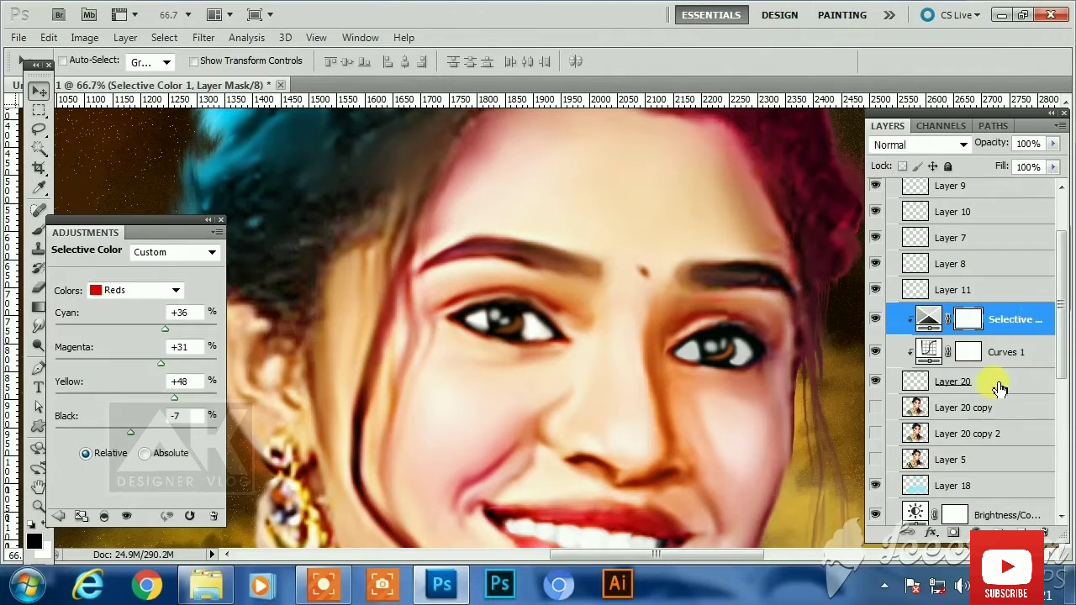
left_click(987, 385, "shift")
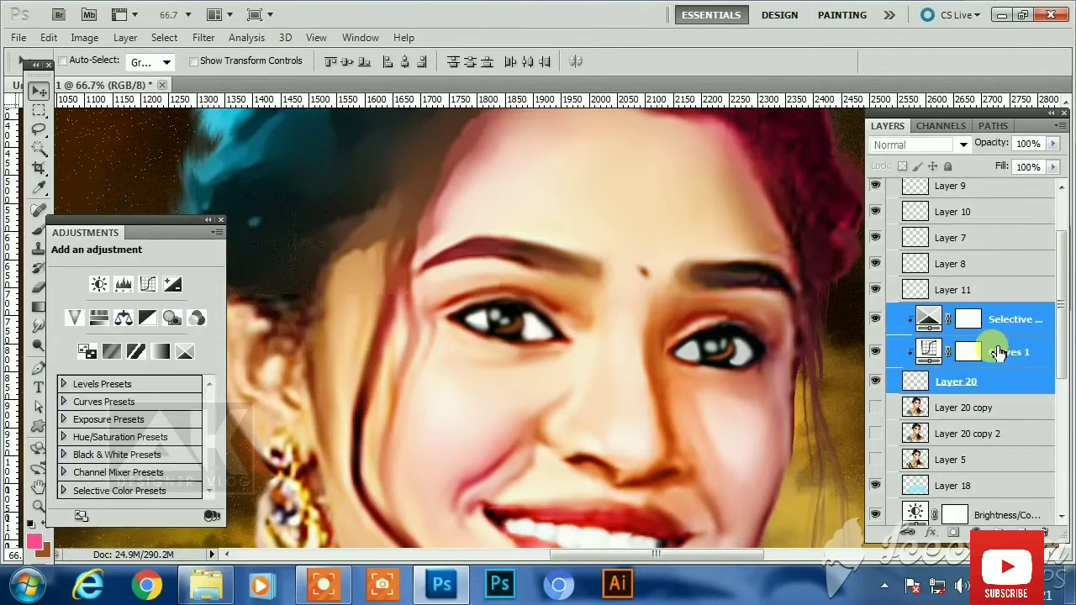
right_click(998, 353)
left_click(577, 330)
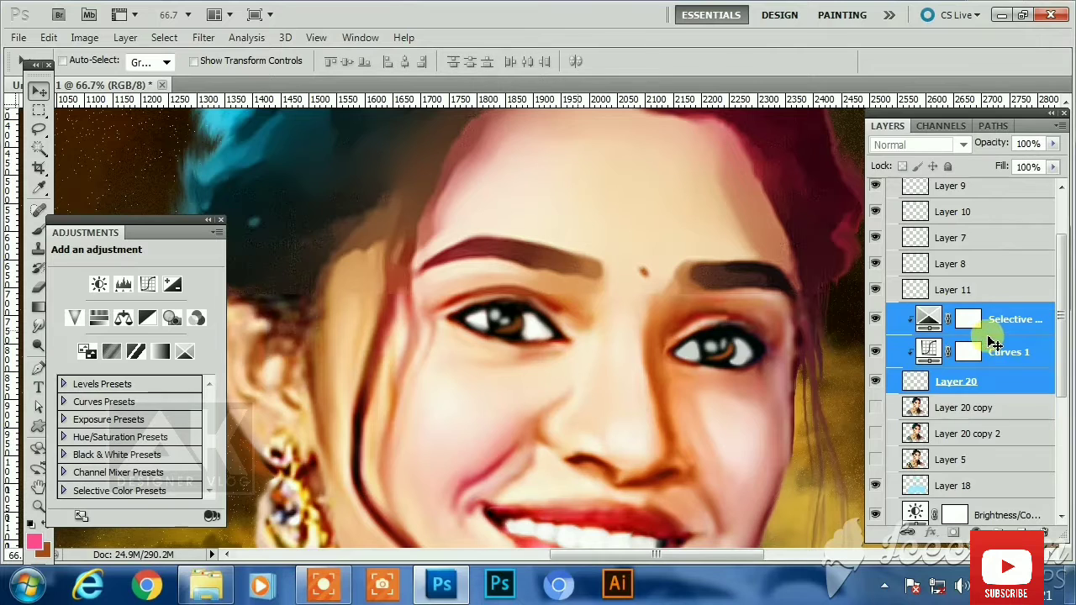
key("ctrl+e")
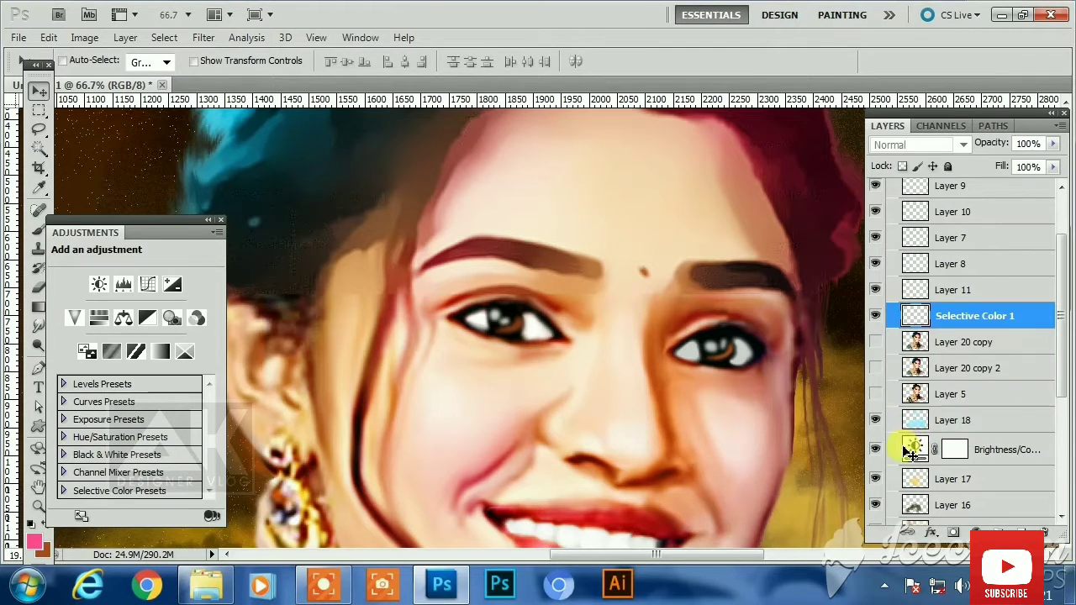
Collapse Group 1 and toggle its visibility repeatedly to compare the whole painting with the original photo
key("ctrl+0")
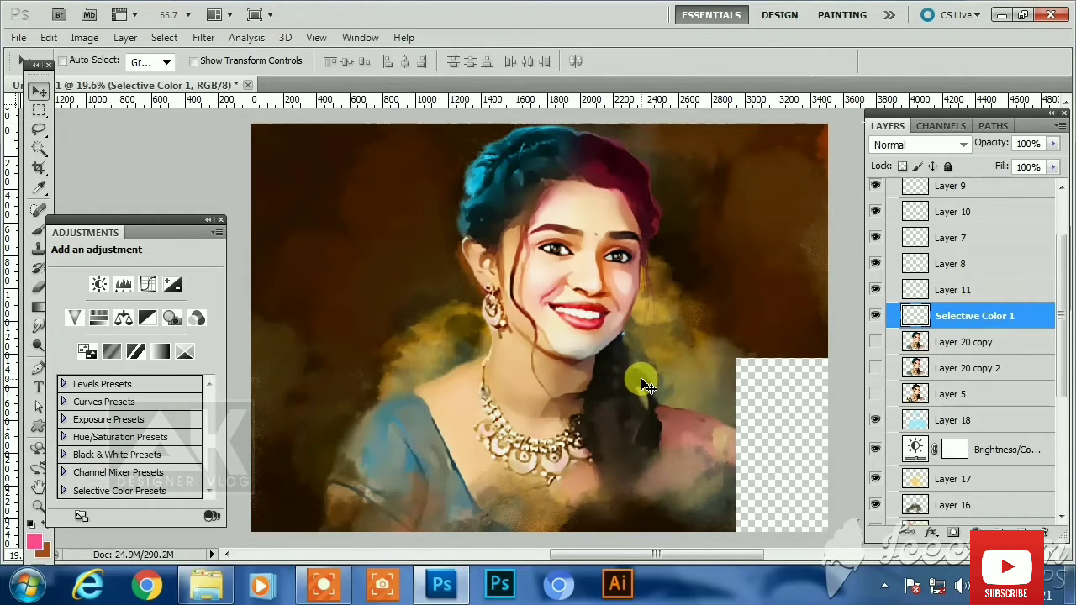
scroll(896, 386, "up", 2)
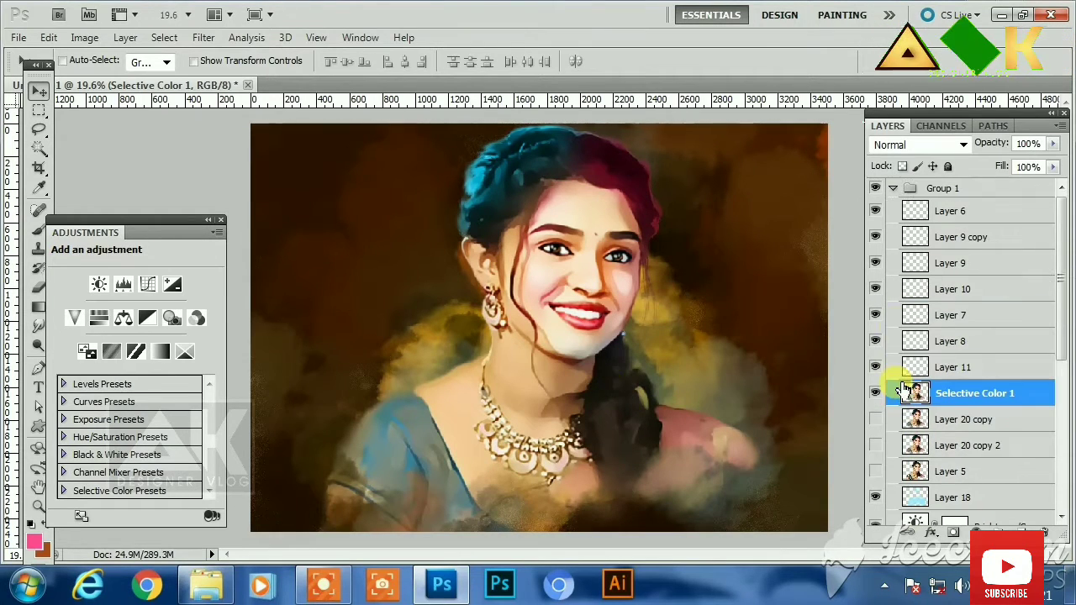
left_click(893, 187)
left_click(875, 188)
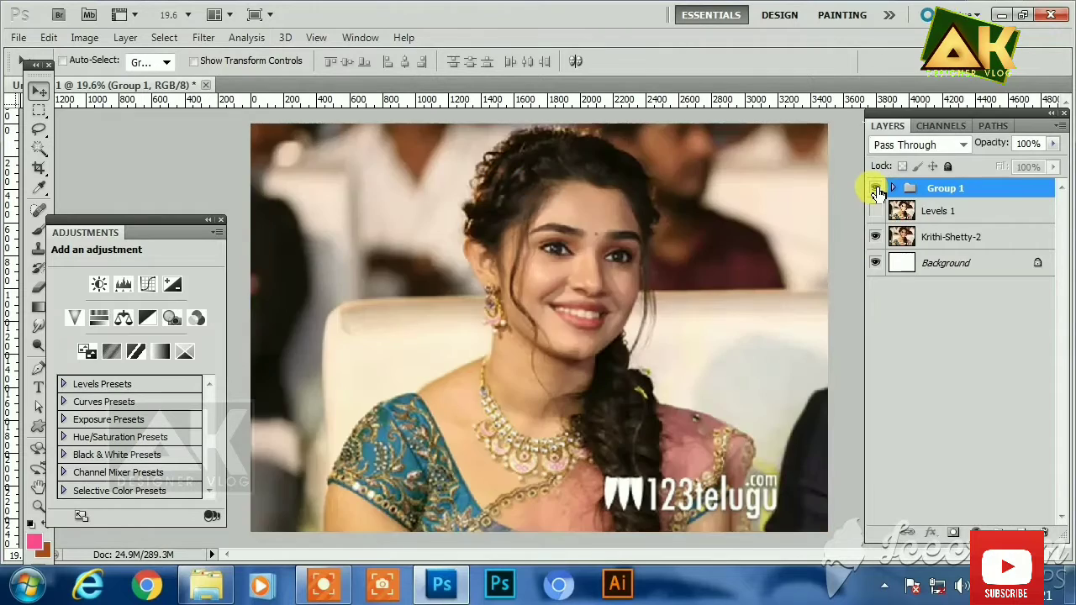
left_click(875, 188)
left_click(875, 187)
left_click(875, 188)
left_click(875, 187)
left_click(875, 187)
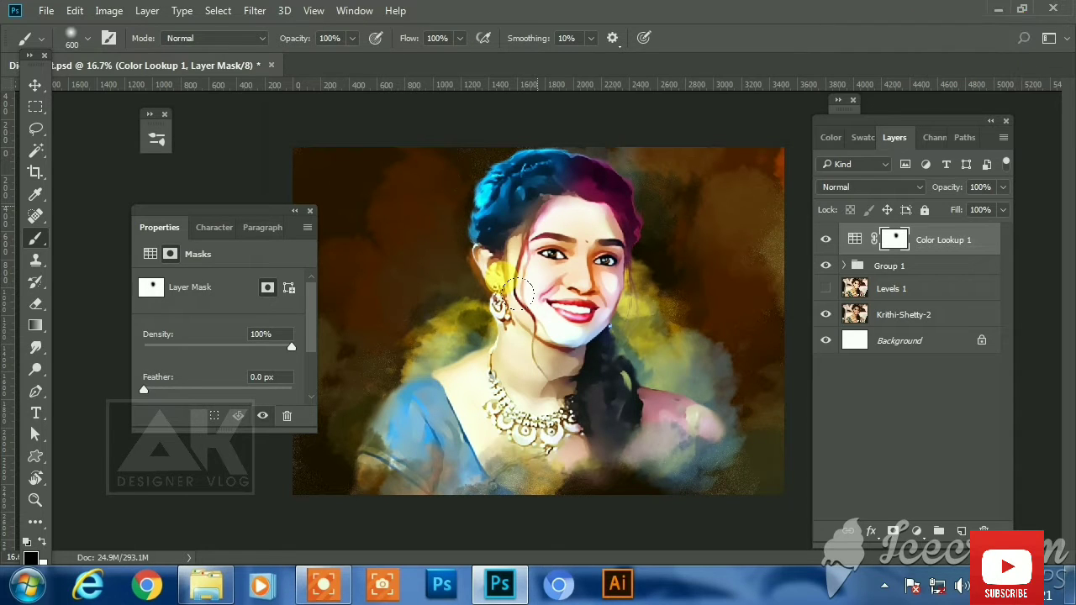
Paint black on the Color Lookup 1 mask over the cheeks, mouth and forehead with an enlarged soft brush to remove the effect from the face
left_click_drag(515, 290, 520, 267)
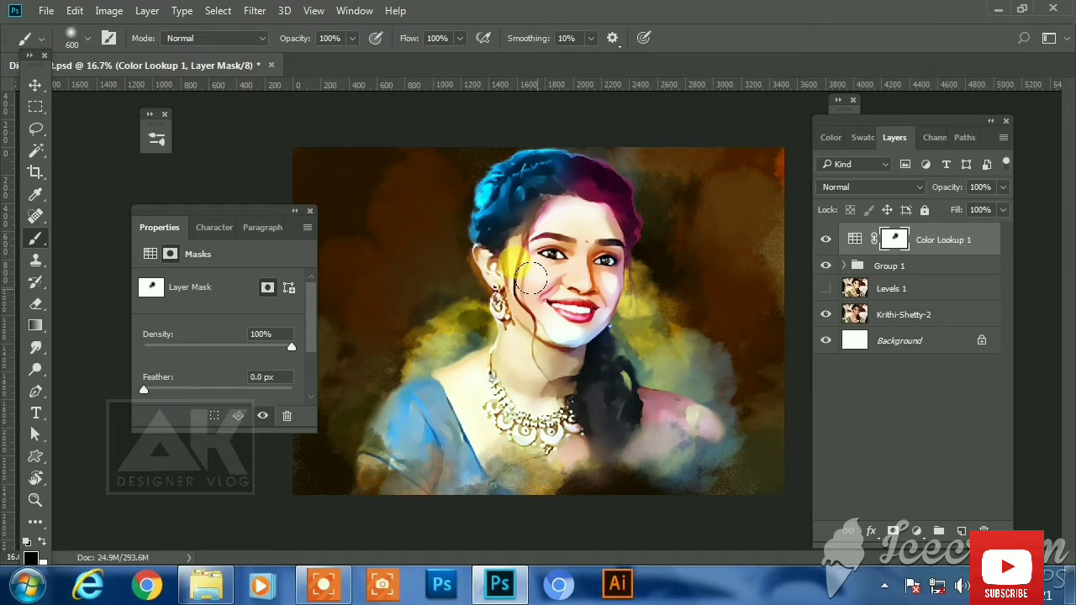
key("bracketright")
key("bracketright")
key("bracketright")
key("bracketright")
key("bracketright")
key("bracketright")
key("bracketright")
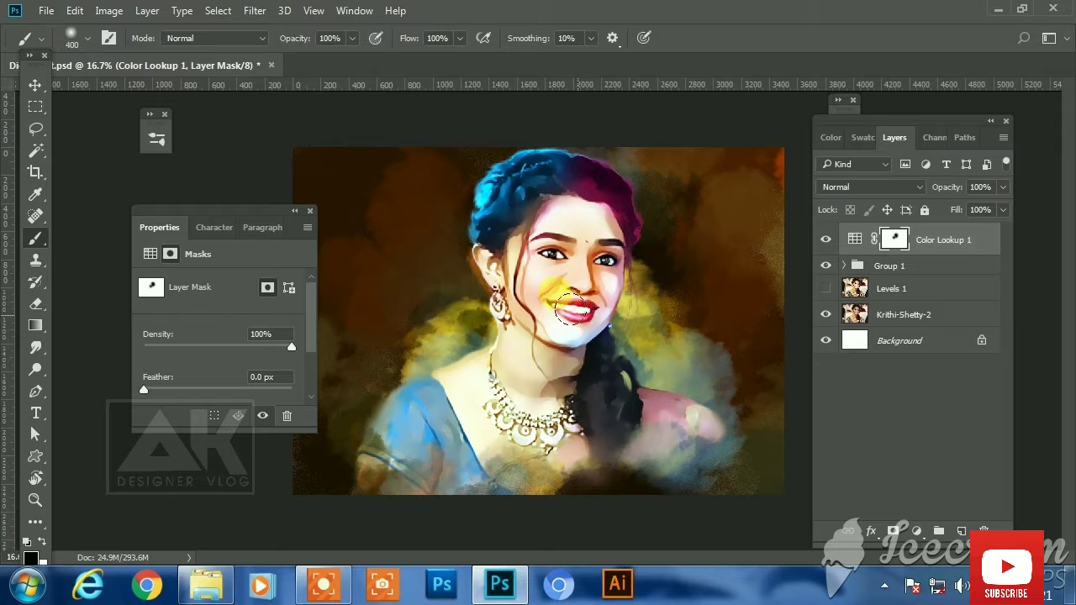
left_click_drag(544, 324, 555, 273)
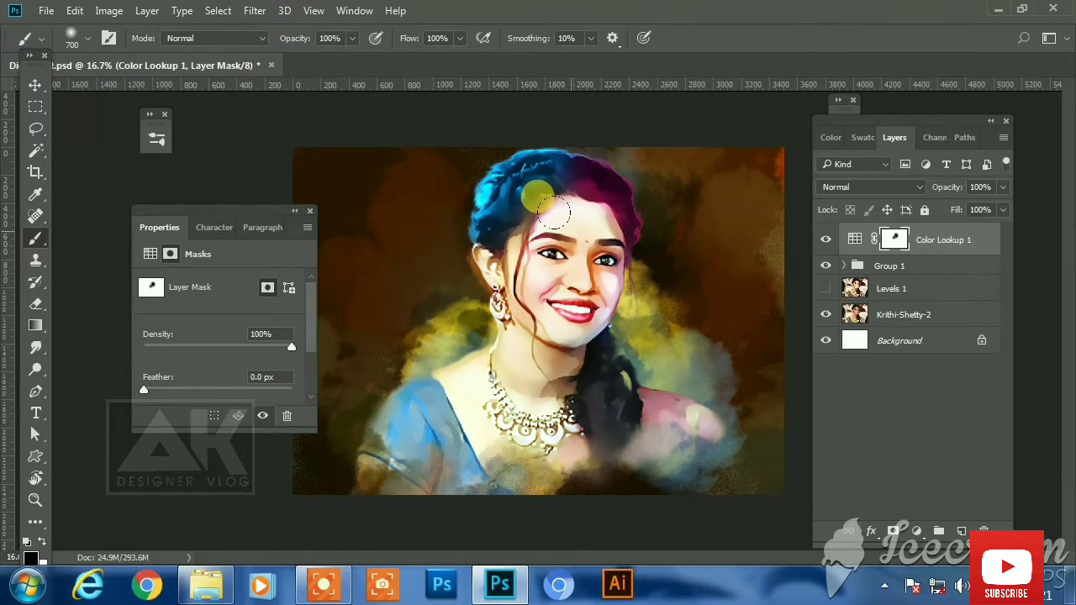
mouse_move(553, 213)
left_mouse_down()
mouse_move(563, 281)
mouse_move(543, 327)
mouse_move(556, 321)
mouse_move(564, 266)
mouse_move(537, 211)
left_mouse_up()
key("v")
Add a second Color Lookup adjustment above Color Lookup 1, step through the 3DLUT files and choose HorrorBlue.3DL
left_click(917, 531)
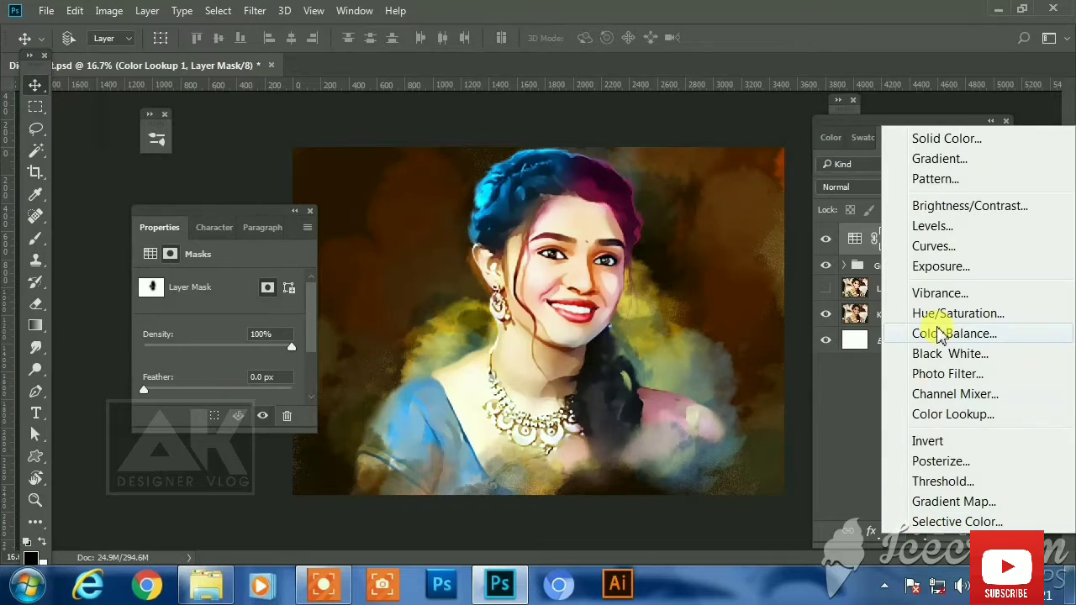
left_click(940, 415)
left_click(253, 282)
left_click(231, 89)
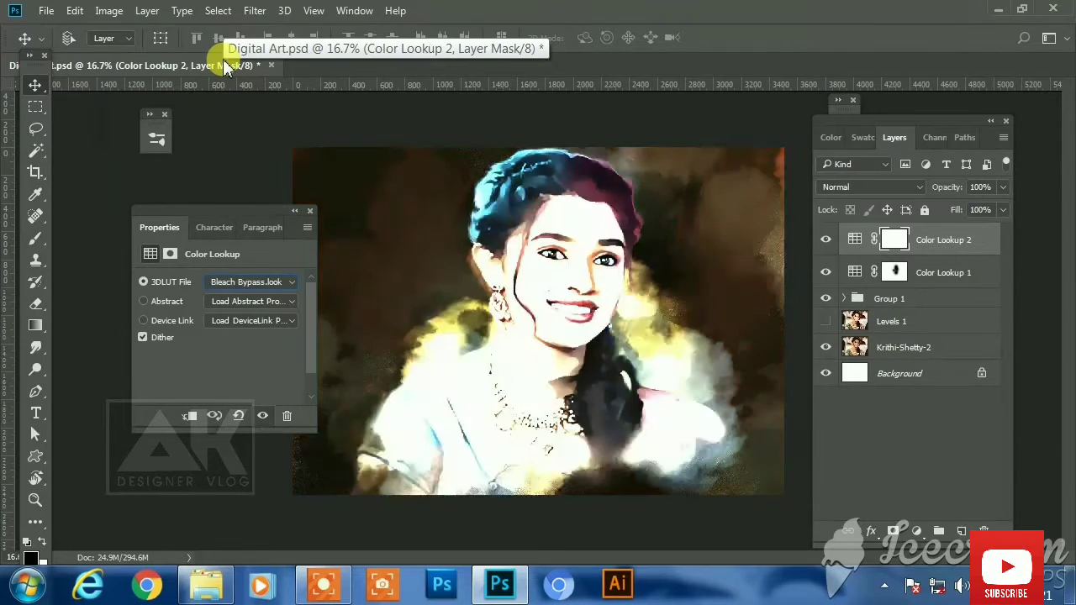
key("Down")
key("Down")
key("Down")
key("Down")
key("Down")
key("Down")
key("Down")
key("Down")
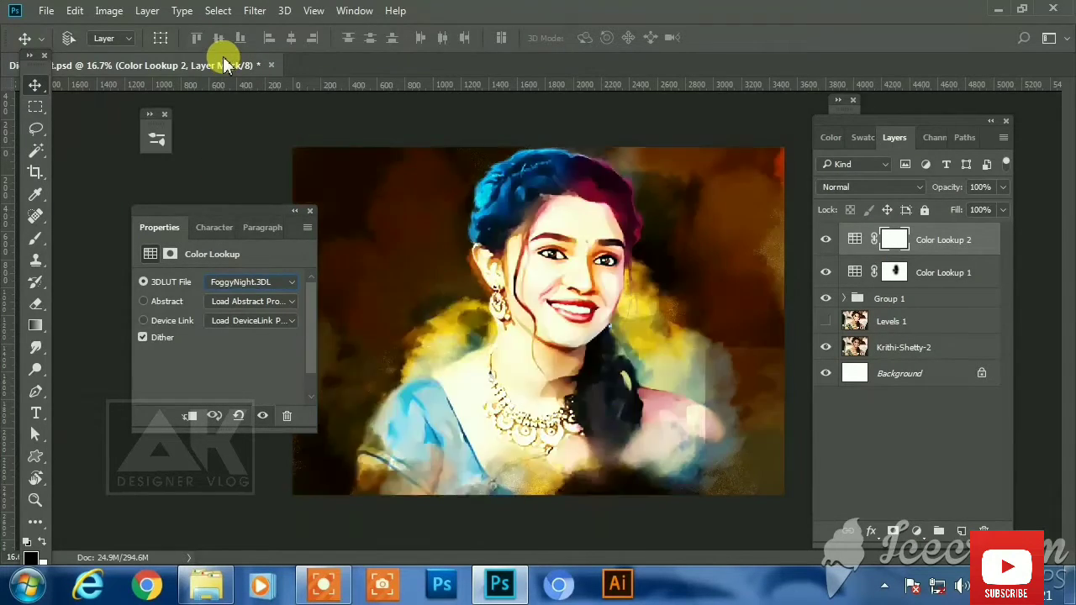
key("Down")
key("Down")
key("Down")
key("Down")
key("Down")
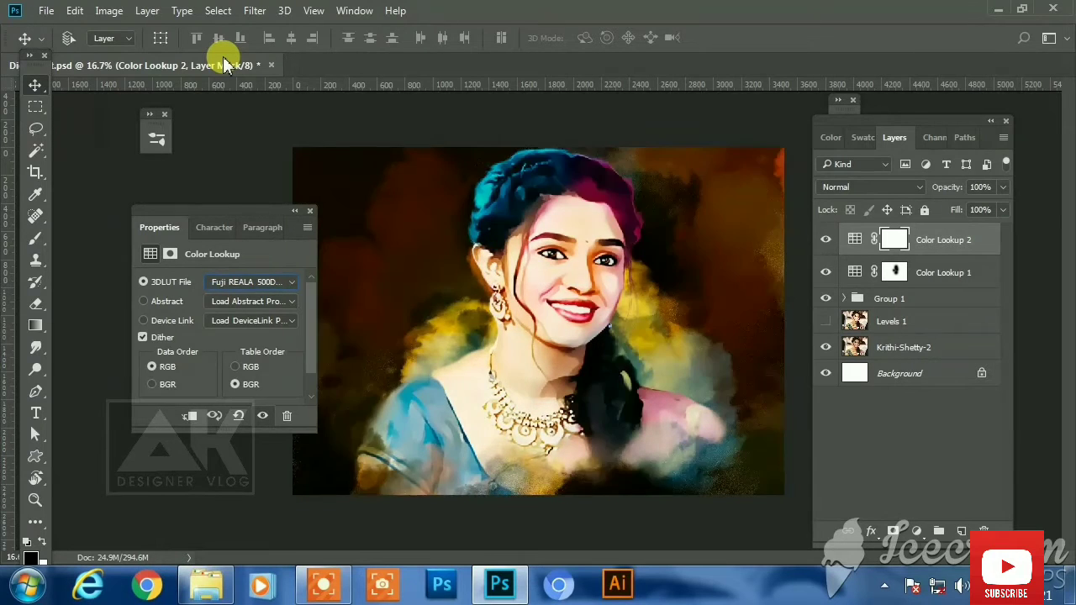
key("Down")
key("Down")
key("Down")
key("Up")
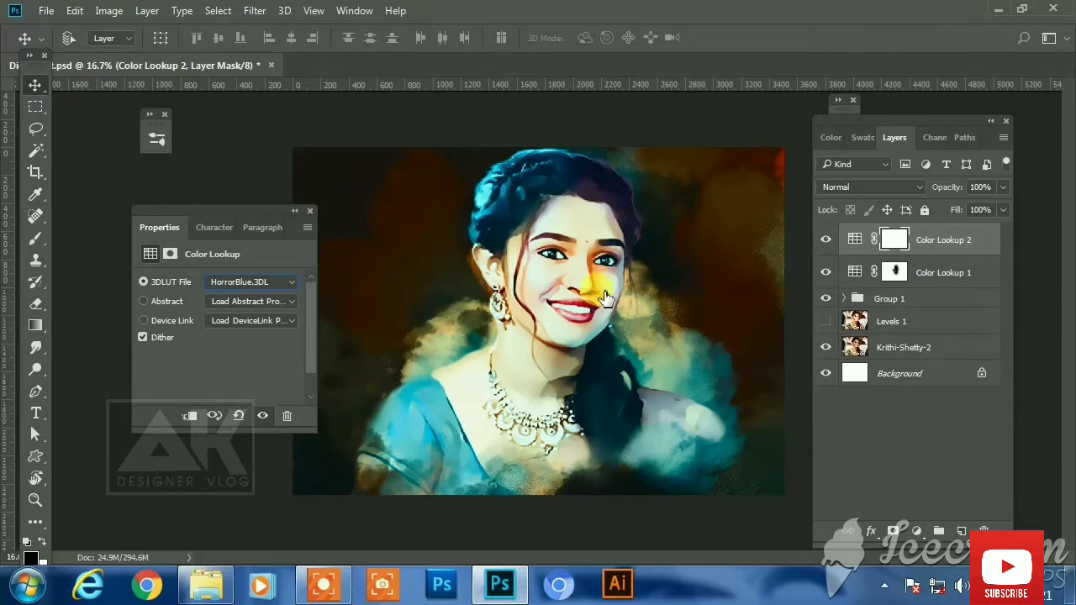
Paint black on the Color Lookup 2 mask over the face, neck, blouse and shoulder, enlarging the soft brush up to 1400
key("b")
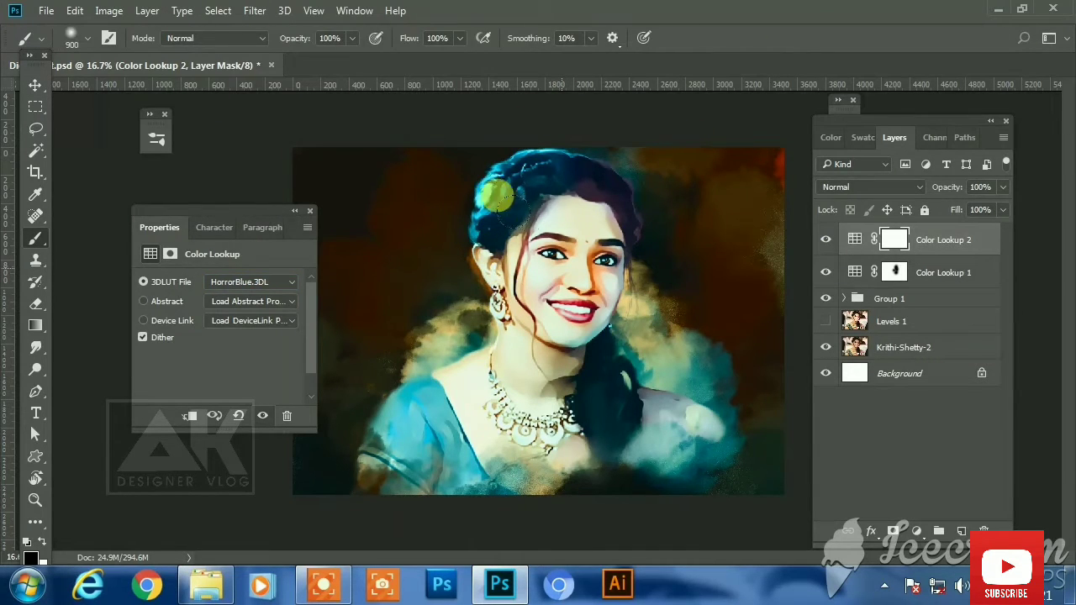
key("]")
mouse_move(518, 202)
left_mouse_down()
mouse_move(549, 304)
mouse_move(521, 322)
left_mouse_up()
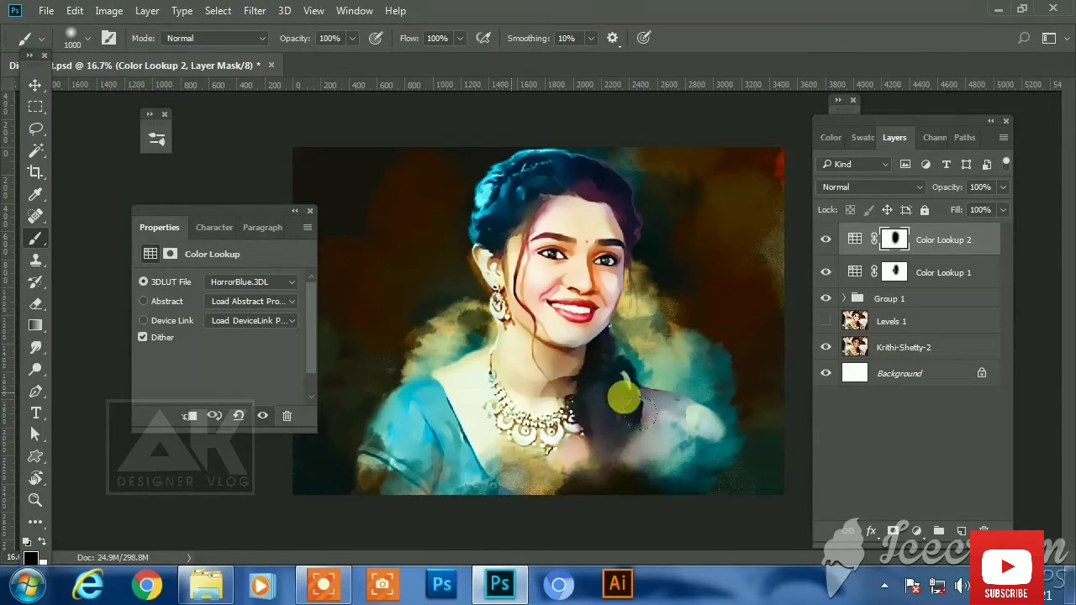
mouse_move(446, 408)
left_mouse_down()
mouse_move(416, 369)
mouse_move(409, 401)
mouse_move(366, 428)
mouse_move(631, 415)
left_mouse_up()
key("bracketright")
key("bracketright")
key("bracketright")
key("bracketright")
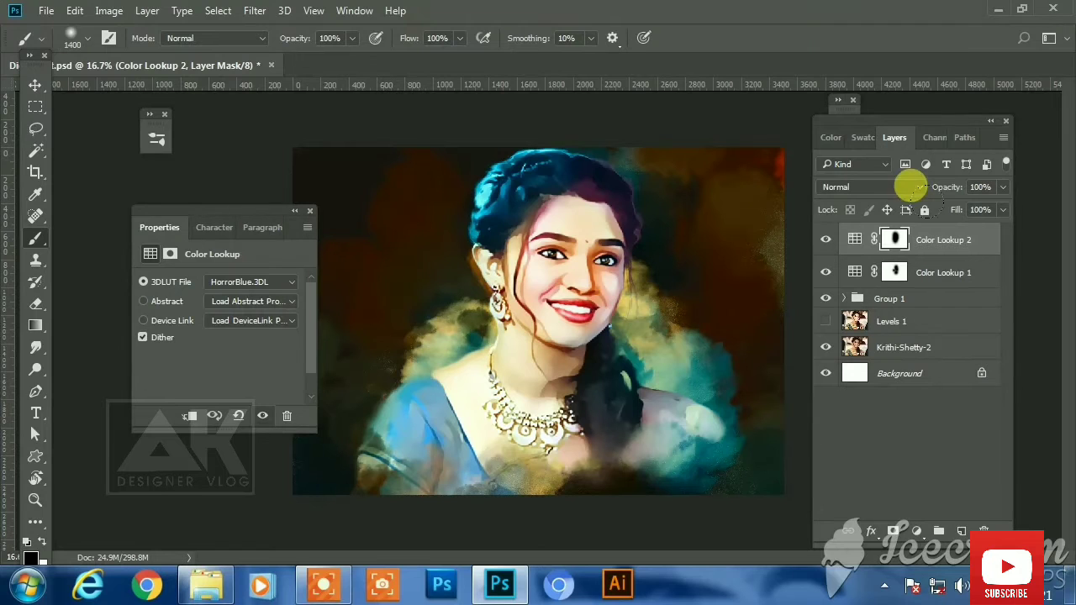
left_click(35, 85)
left_click(130, 118)
left_click(917, 531)
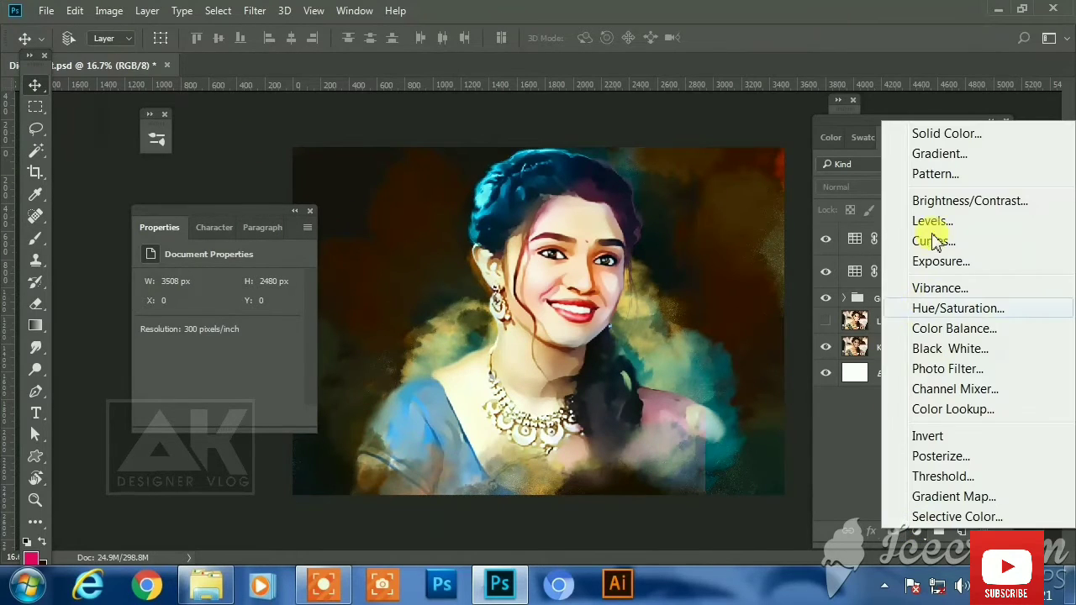
left_click(27, 83)
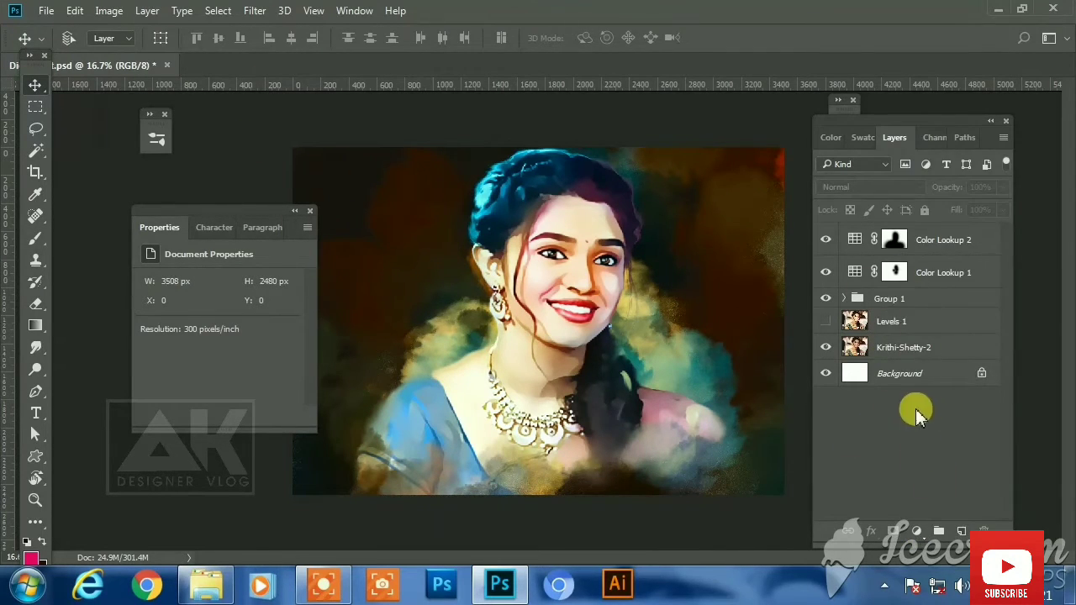
left_click(338, 586)
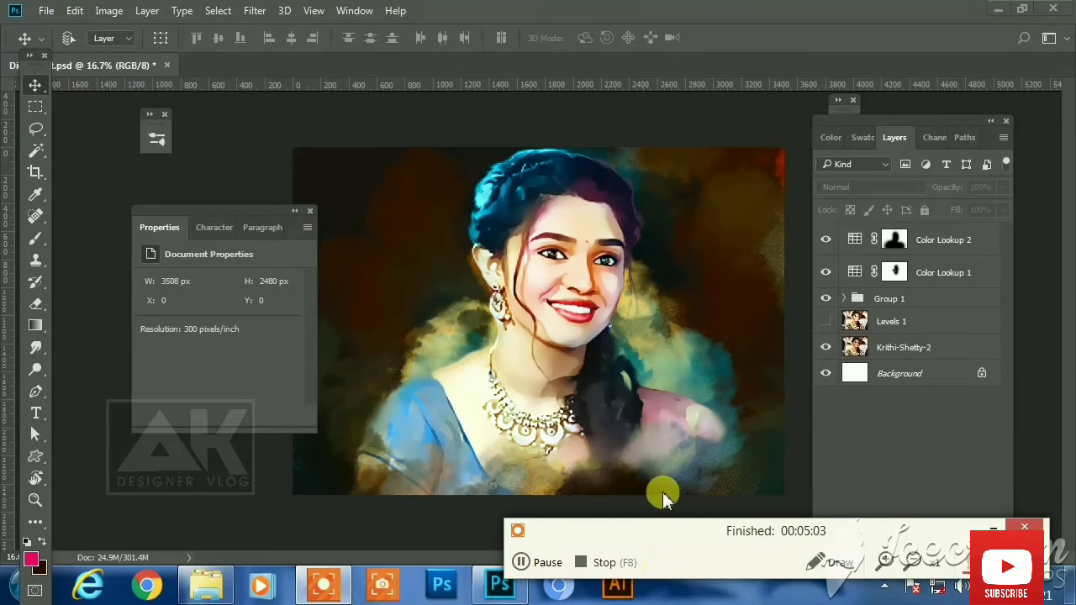
left_click(992, 527)
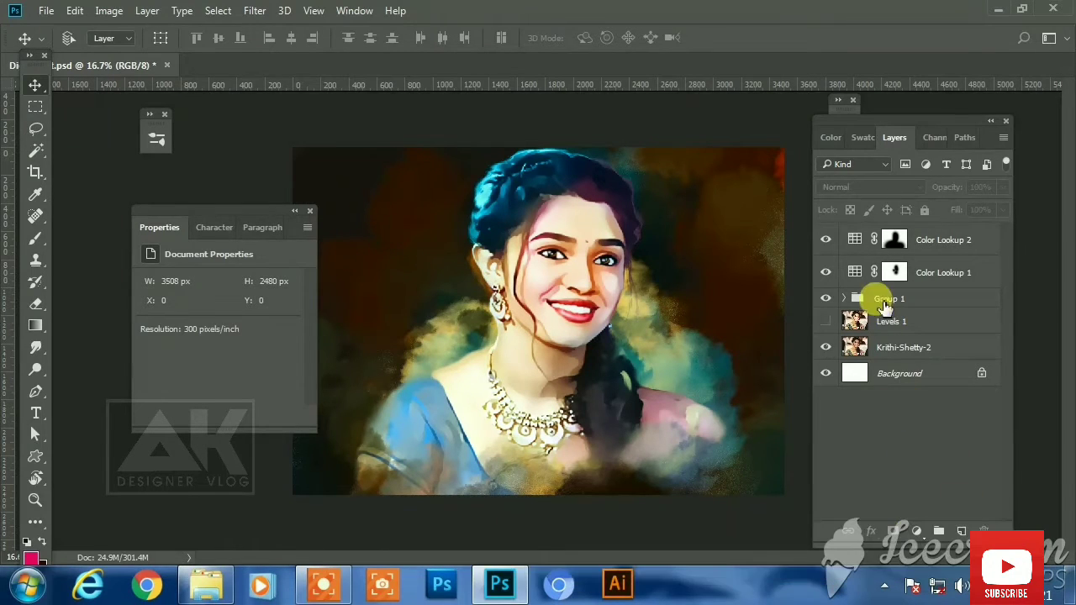
Group both Color Lookup layers, Group 1 and Levels 1, and toggle the new group's visibility to compare with the original photo
left_click(925, 242)
left_click(910, 320, "shift")
key("ctrl+g")
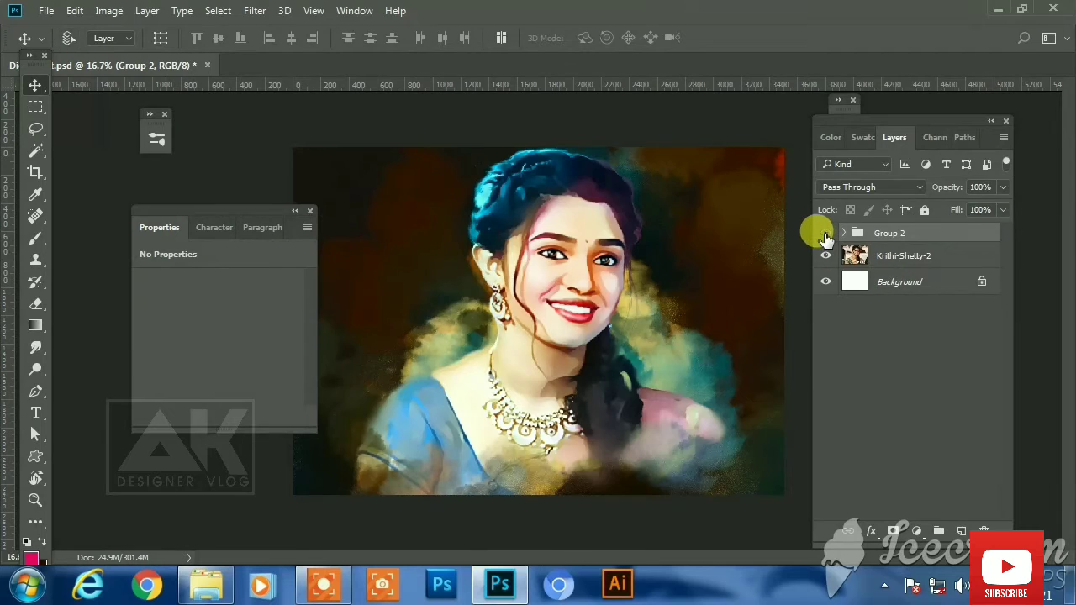
left_click(825, 235)
left_click(825, 234)
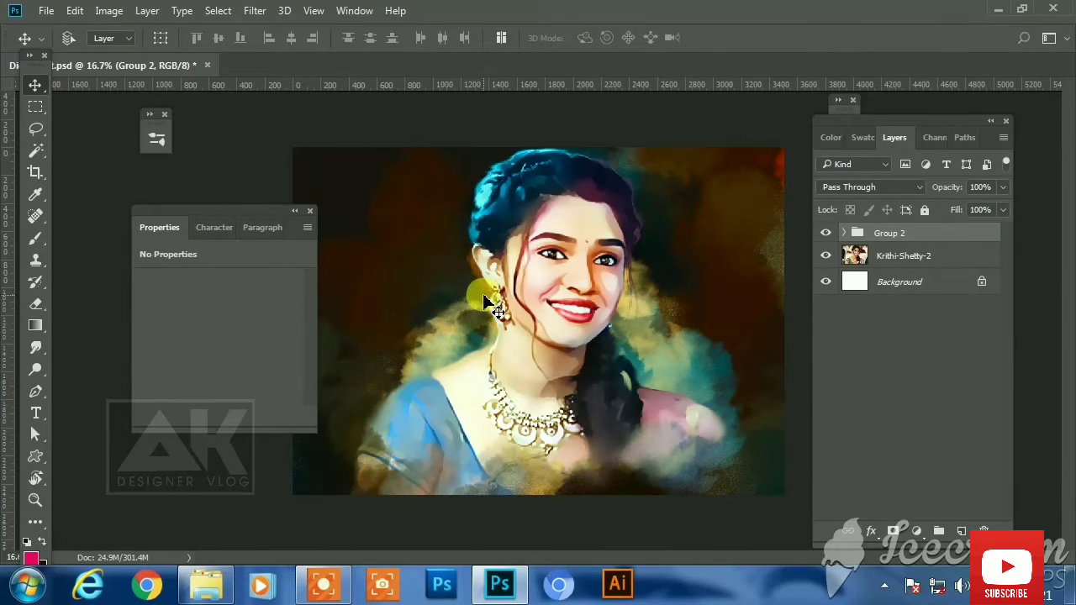
scroll(565, 225, "up", 3)
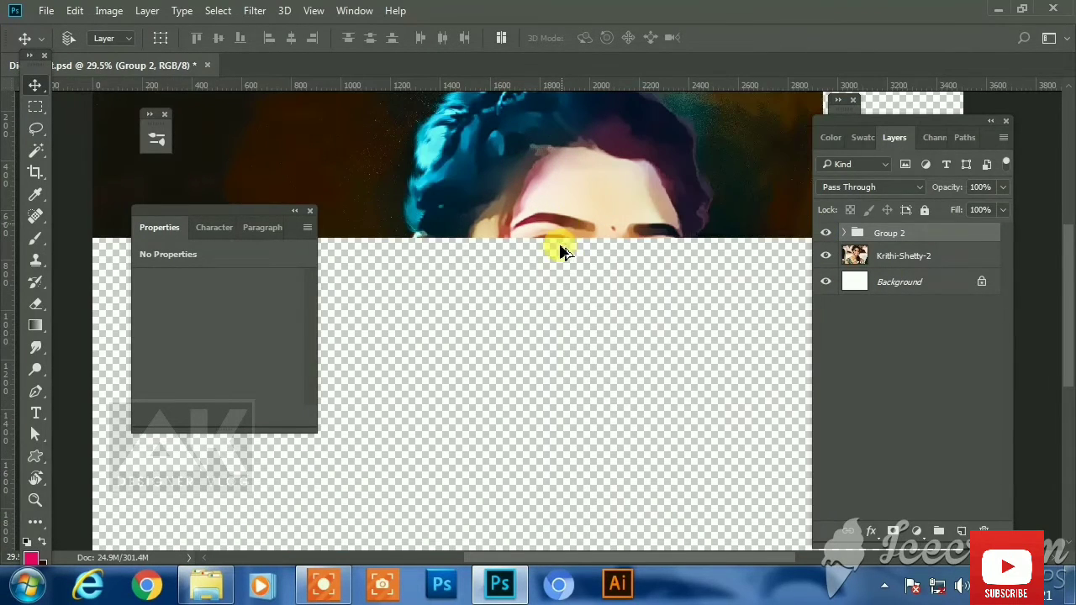
Add a new layer above Group 2, choose a red foreground colour and paint the bindi between the eyebrows with the Brush tool
left_click(961, 532)
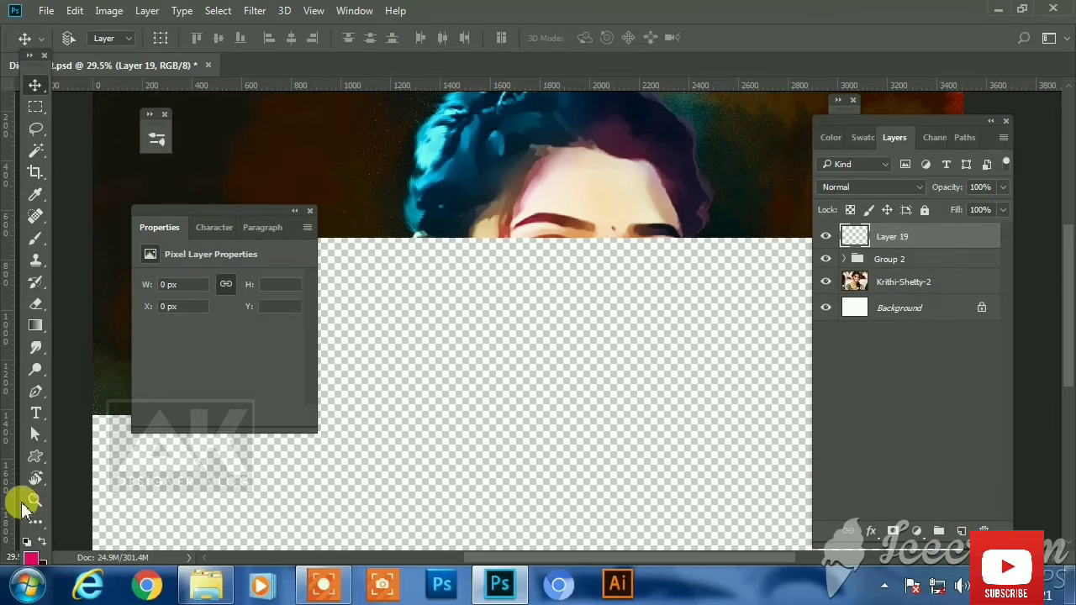
left_click(31, 559)
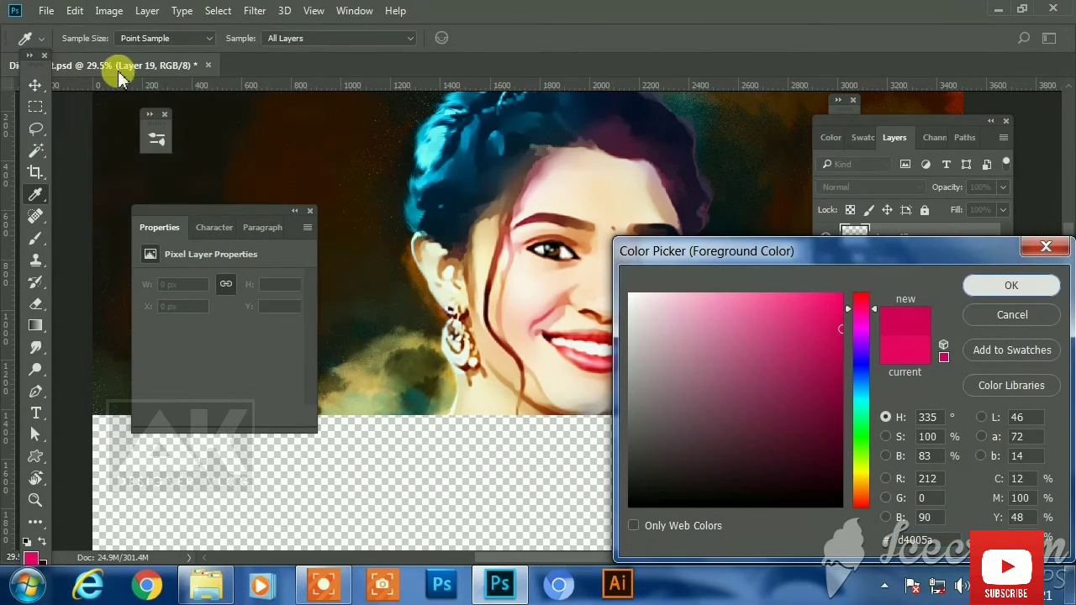
key("Return")
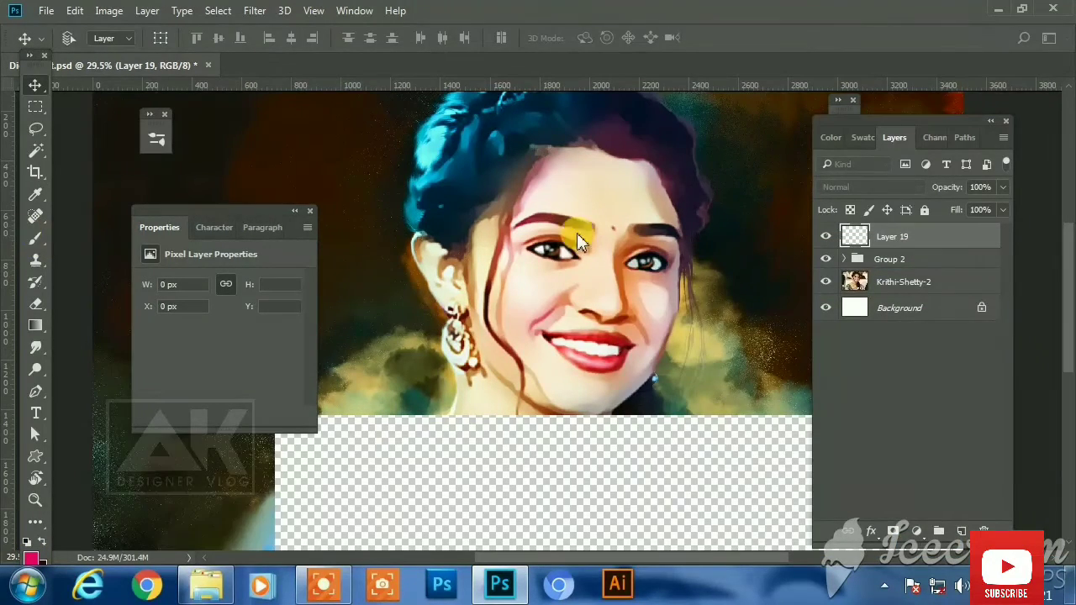
key("b")
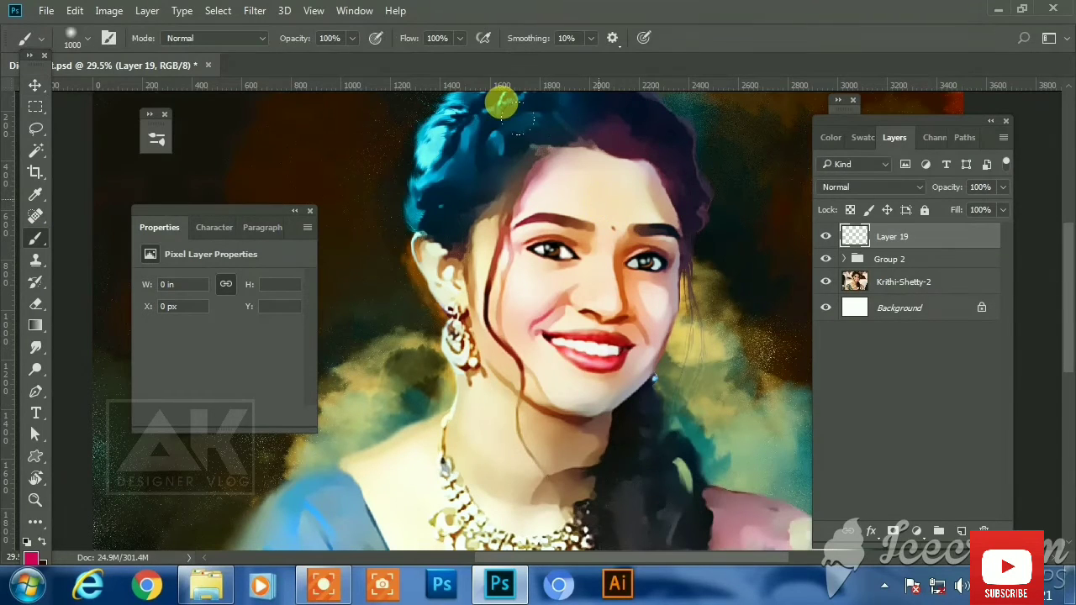
left_click(627, 243)
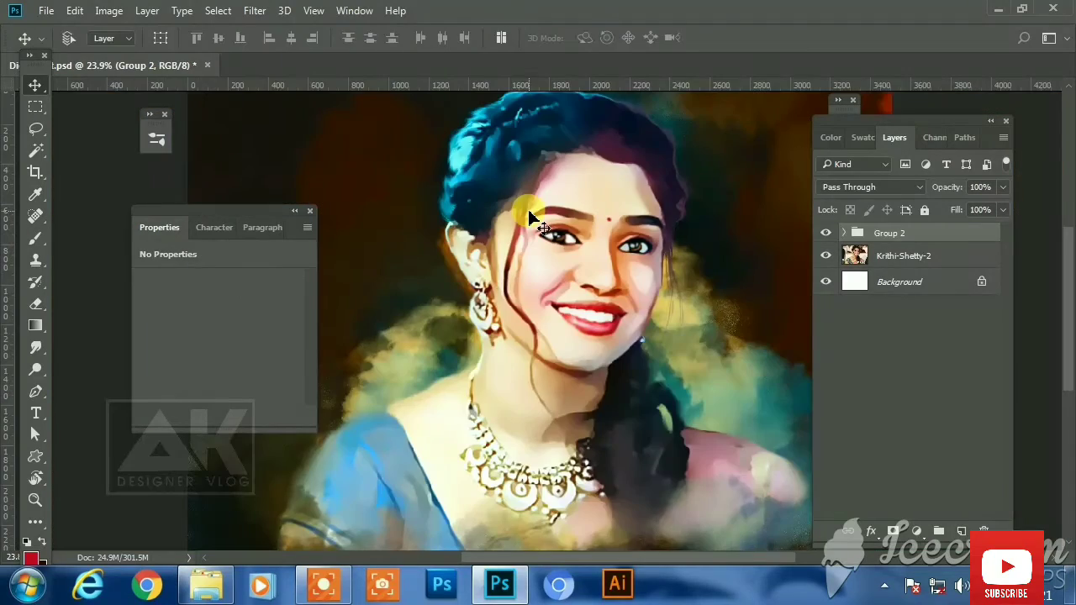
Hide and show Group 2 to compare the painted face with the original photo up close
scroll(531, 212, "up", 6)
scroll(607, 255, "down", 1)
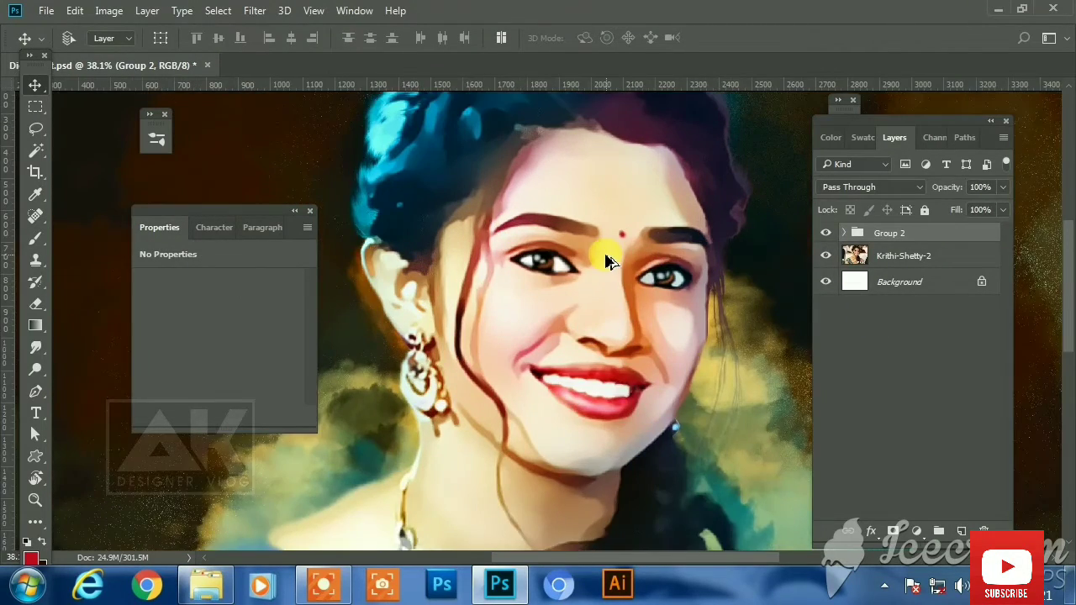
left_click(826, 233)
left_click(826, 232)
scroll(629, 291, "up", 1)
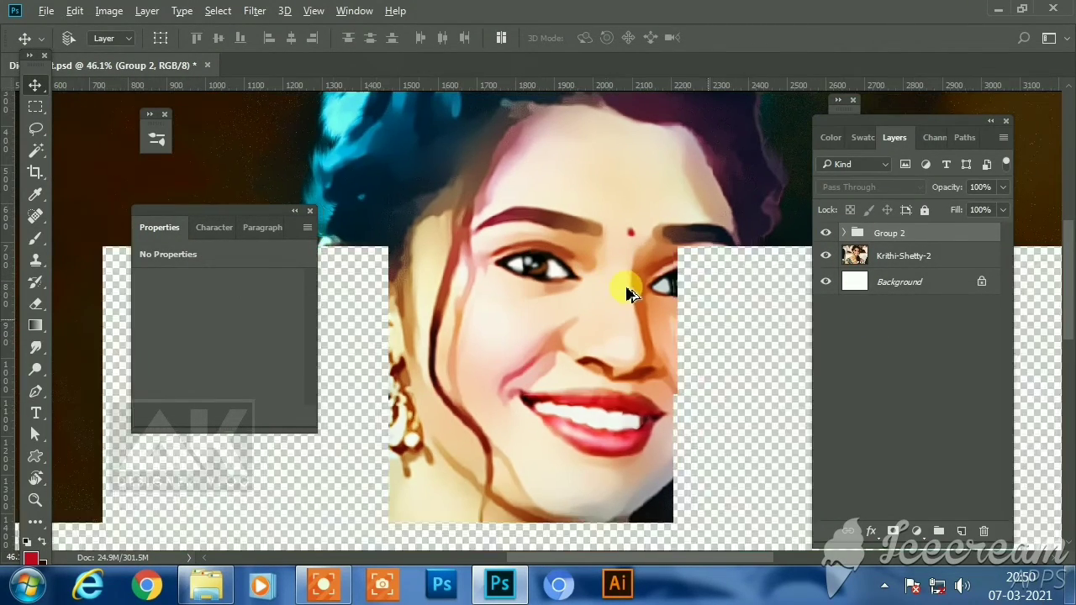